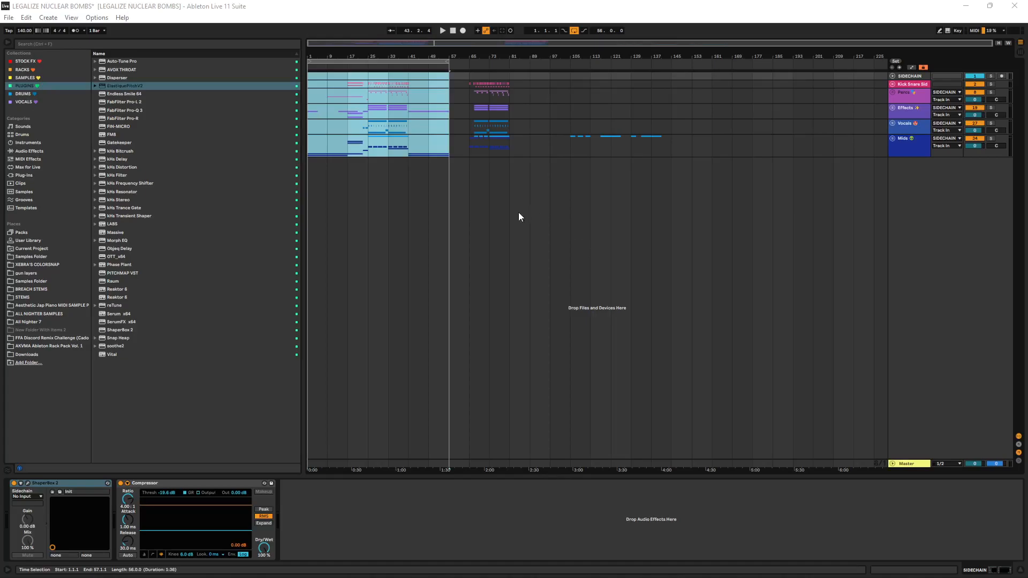
- Expand the Vocals group and look through vocal tracks 28 to 31 one by one, leaving 31 Vocal unfolded
{"action": "left_click", "coordinate": [348, 115]}
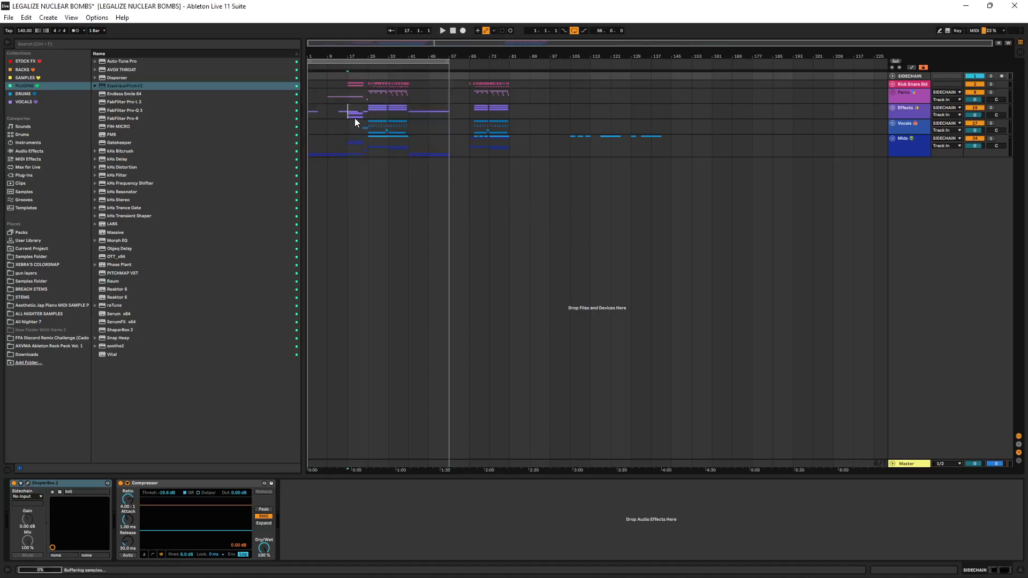
{"action": "left_click", "coordinate": [405, 151]}
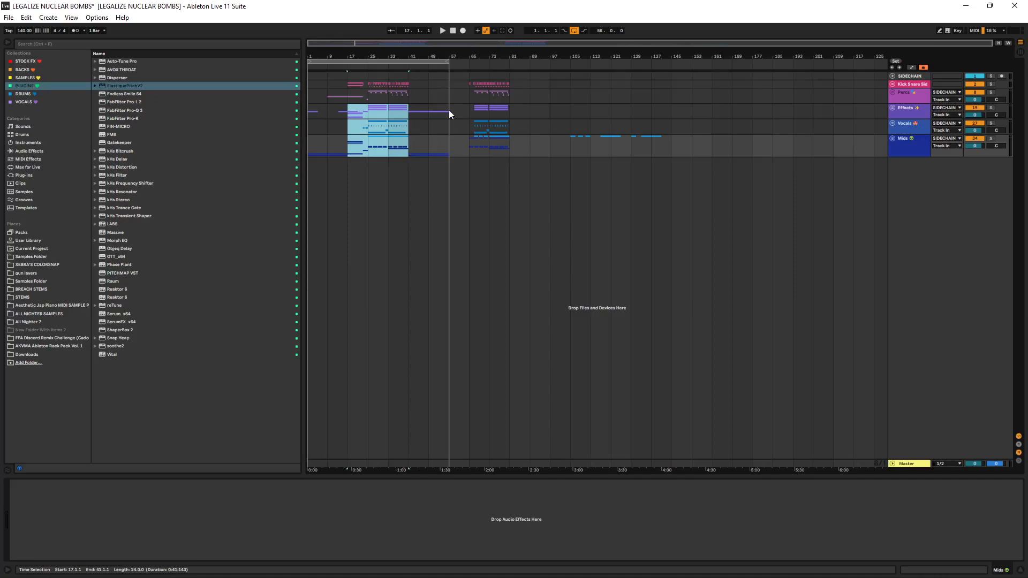
{"action": "left_click", "coordinate": [892, 123]}
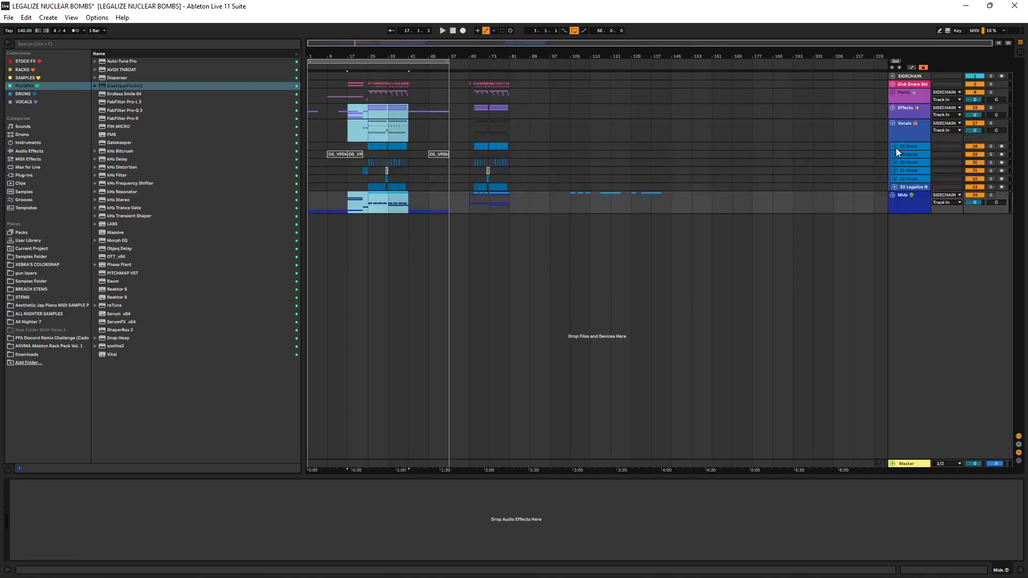
{"action": "left_click", "coordinate": [895, 148]}
{"action": "left_click", "coordinate": [895, 147]}
{"action": "left_click", "coordinate": [895, 154]}
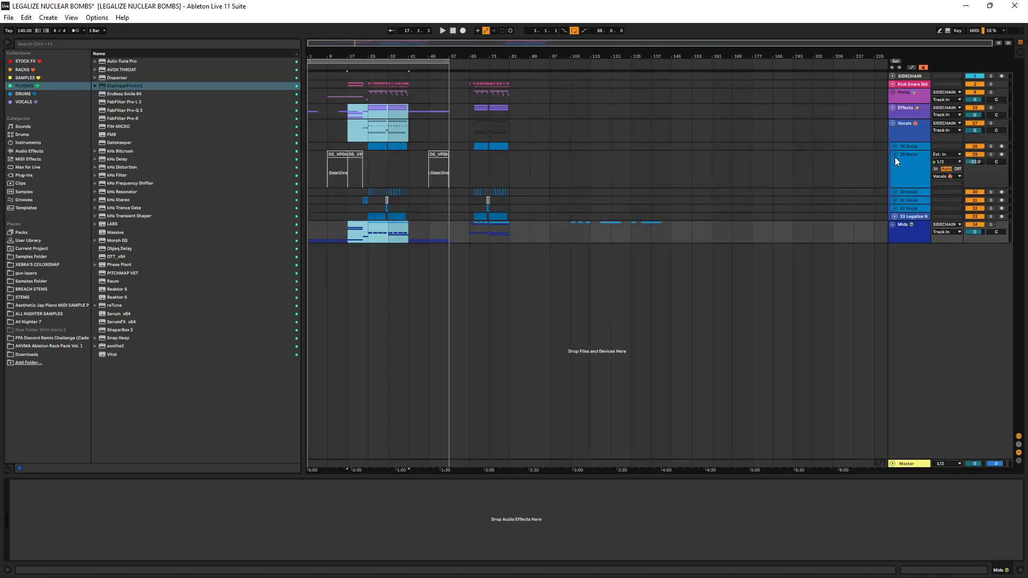
{"action": "left_click", "coordinate": [895, 156]}
{"action": "left_click", "coordinate": [894, 161]}
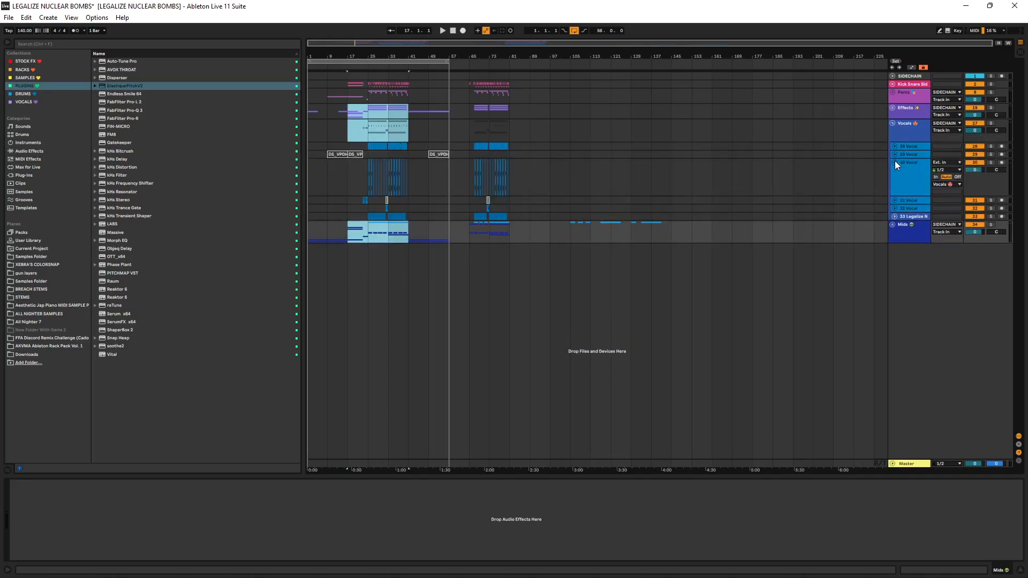
{"action": "left_click", "coordinate": [893, 163]}
{"action": "left_click", "coordinate": [895, 171]}
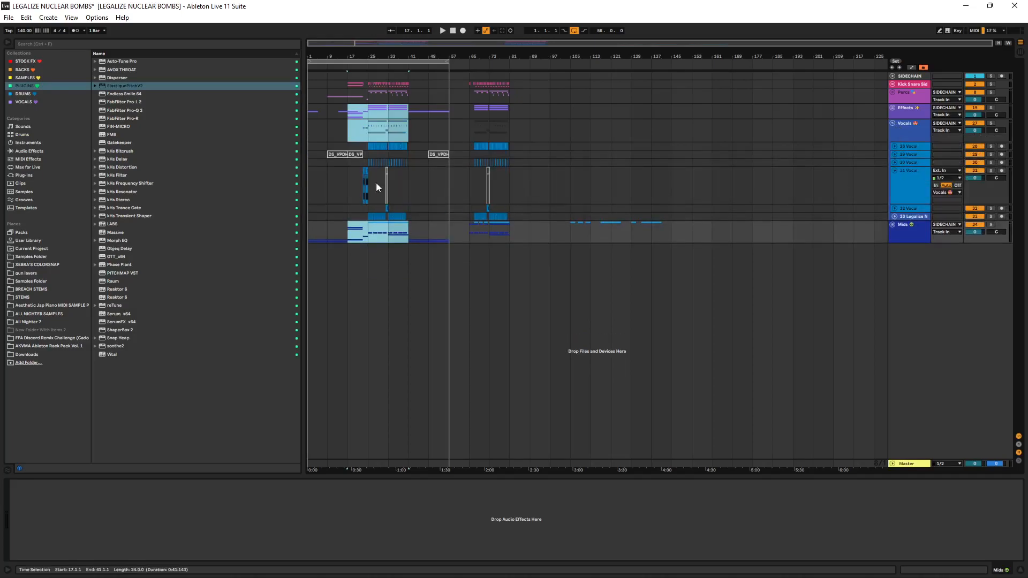
- Solo the 31 Vocal track and listen to its two clips from bar 23
{"action": "scroll", "coordinate": [355, 198], "scroll_direction": "up", "scroll_amount": 10}
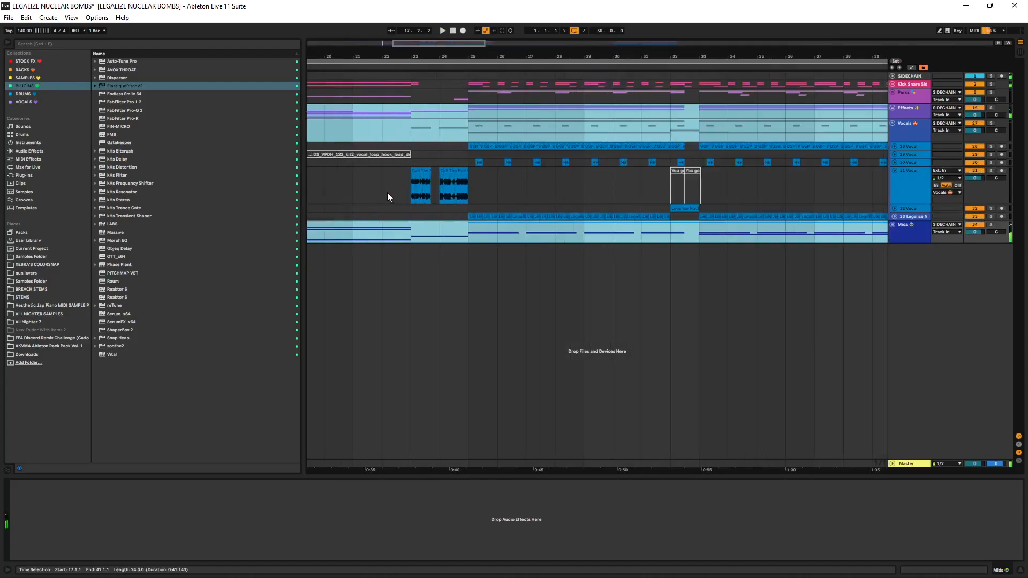
{"action": "left_click", "coordinate": [422, 188]}
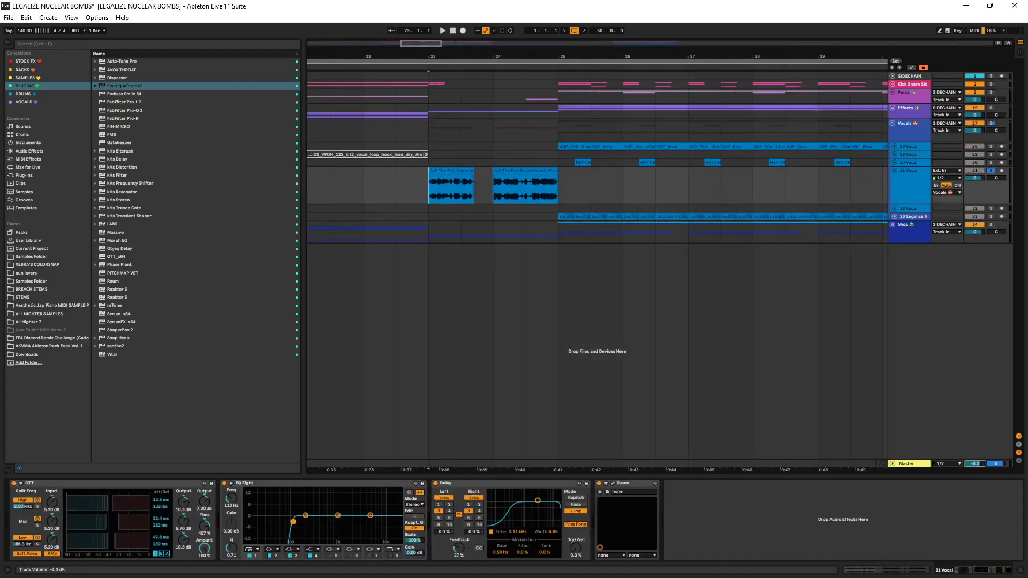
{"action": "key", "text": "space"}
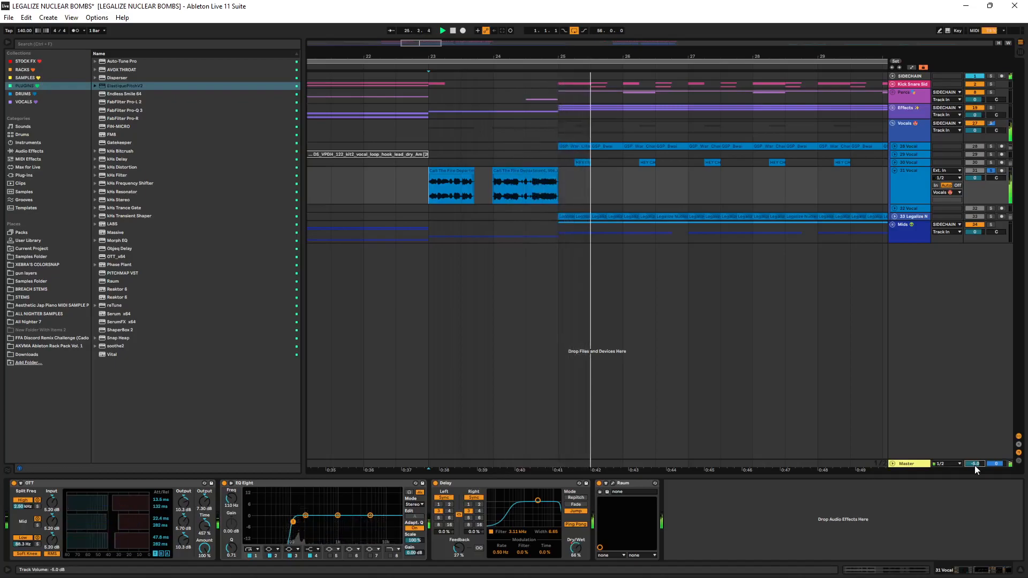
{"action": "key", "text": "Delete"}
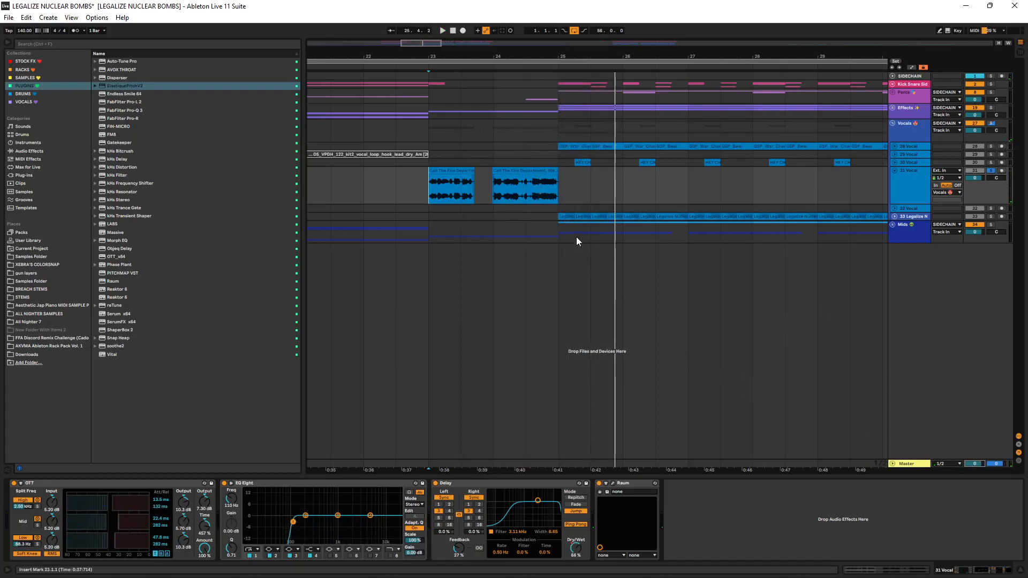
- Unfold the 32 Vocal track and play its clip soloed from bar 32
{"action": "scroll", "coordinate": [576, 238], "scroll_direction": "down", "scroll_amount": 3}
{"action": "scroll", "coordinate": [600, 195], "scroll_direction": "down", "scroll_amount": 3}
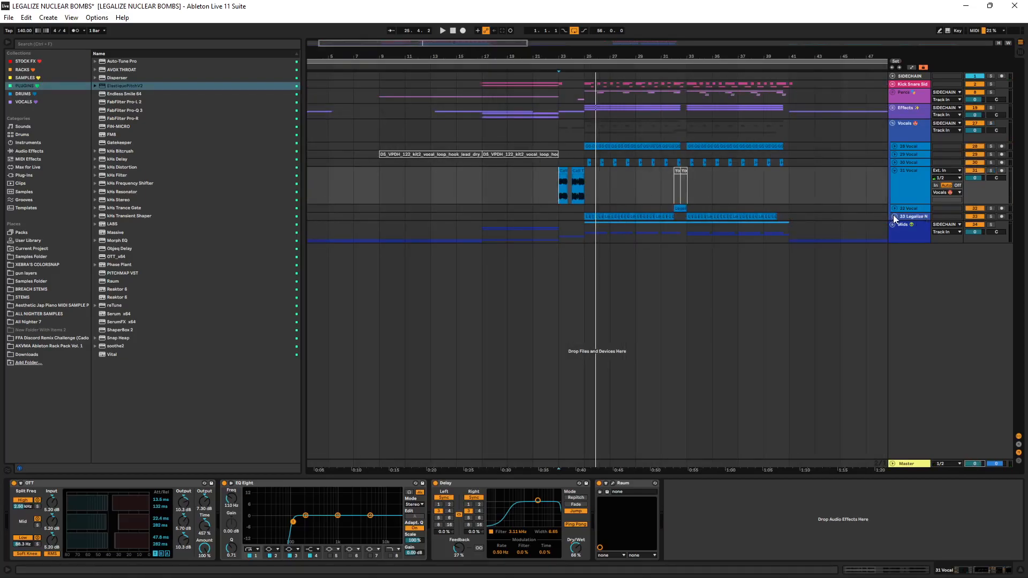
{"action": "left_click_drag", "start_coordinate": [691, 145], "coordinate": [631, 190]}
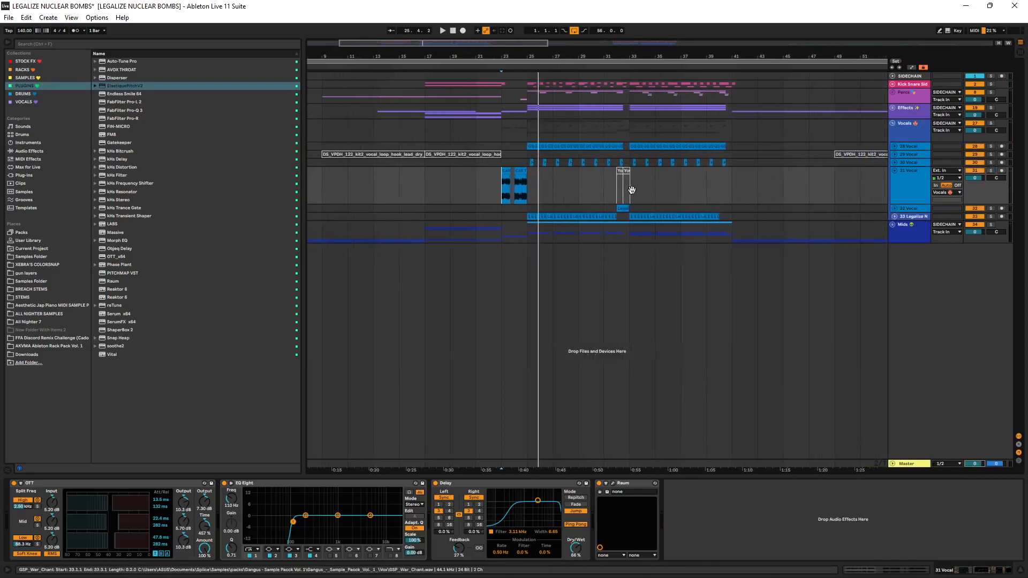
{"action": "left_click", "coordinate": [894, 208]}
{"action": "scroll", "coordinate": [619, 223], "scroll_direction": "up", "scroll_amount": 5}
{"action": "left_click", "coordinate": [620, 223]}
{"action": "key", "text": "s"}
{"action": "key", "text": "space"}
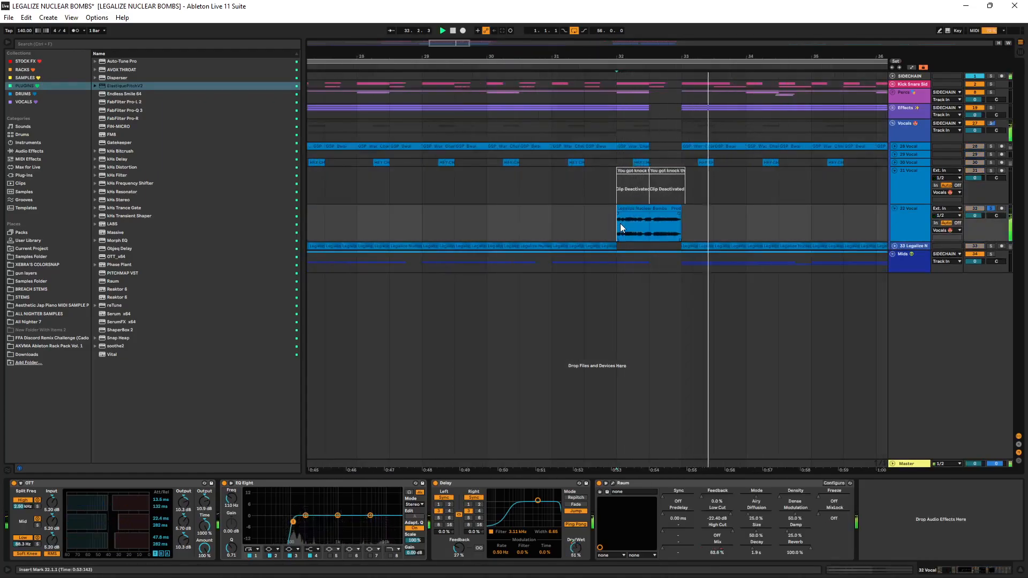
- Stop playback and save the current Live Set
{"action": "scroll", "coordinate": [621, 223], "scroll_direction": "down", "scroll_amount": 3}
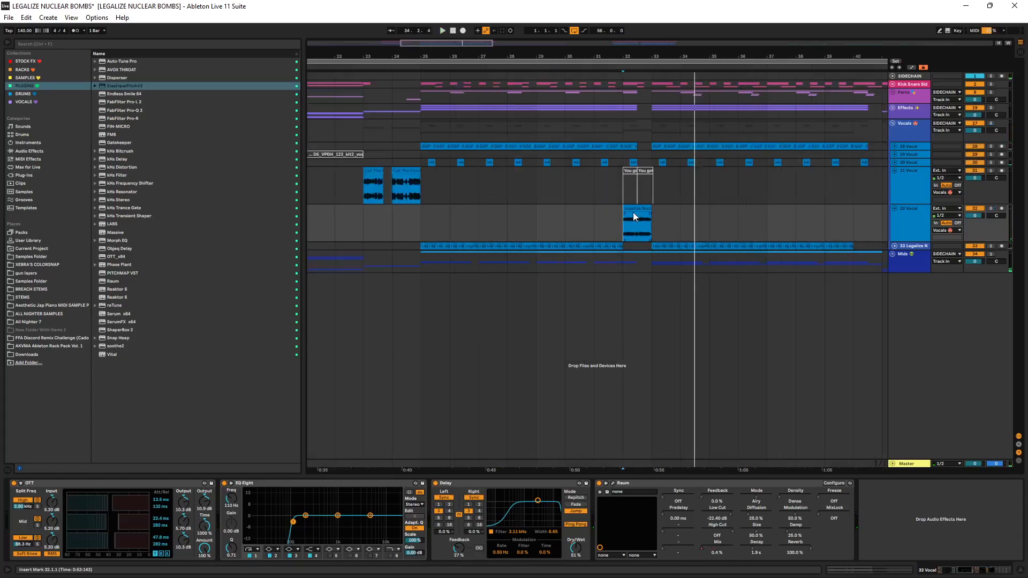
{"action": "scroll", "coordinate": [633, 212], "scroll_direction": "down", "scroll_amount": 3}
{"action": "key", "text": "ctrl+s"}
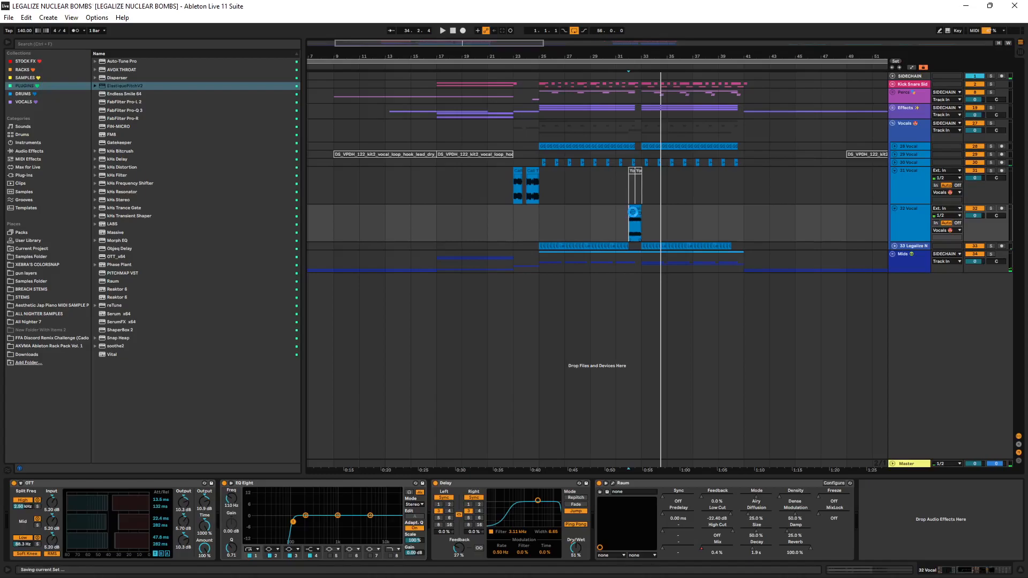
- Expand the Mids group, unfold the 35 Synth track and examine its device chain
{"action": "left_click", "coordinate": [892, 253]}
{"action": "left_click", "coordinate": [894, 292]}
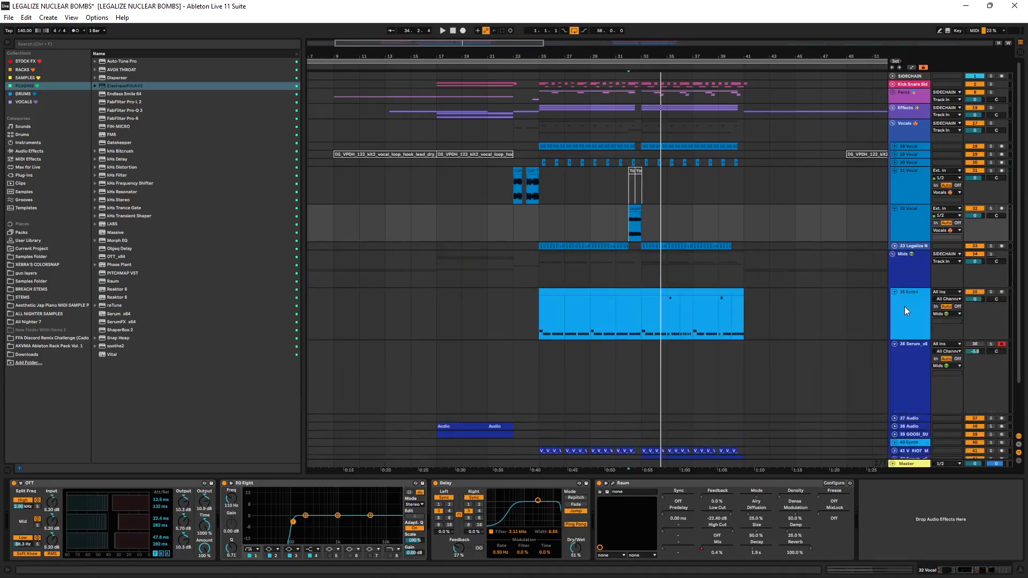
{"action": "scroll", "coordinate": [725, 506], "scroll_direction": "down", "scroll_amount": 10}
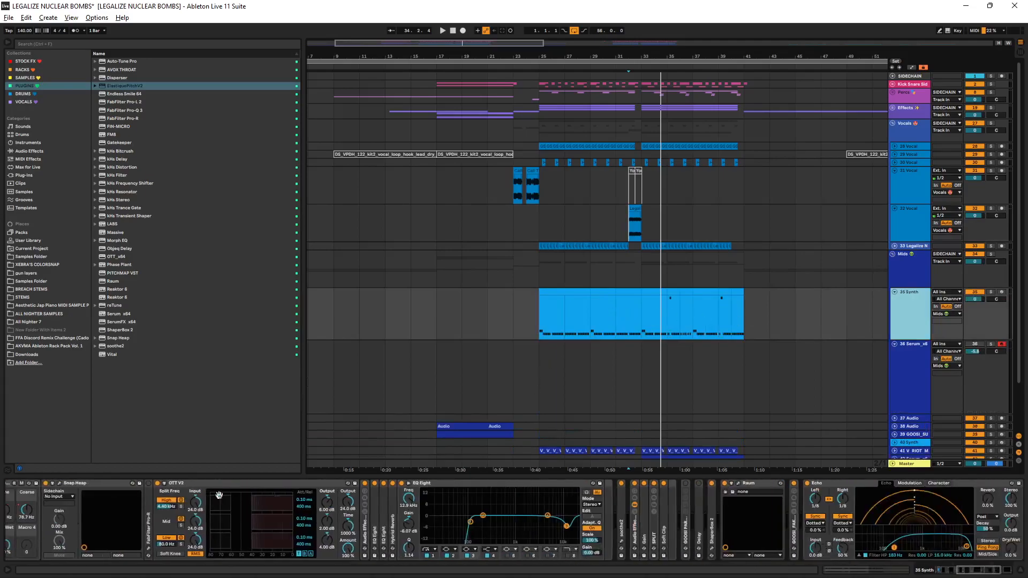
{"action": "scroll", "coordinate": [370, 522], "scroll_direction": "up", "scroll_amount": 10}
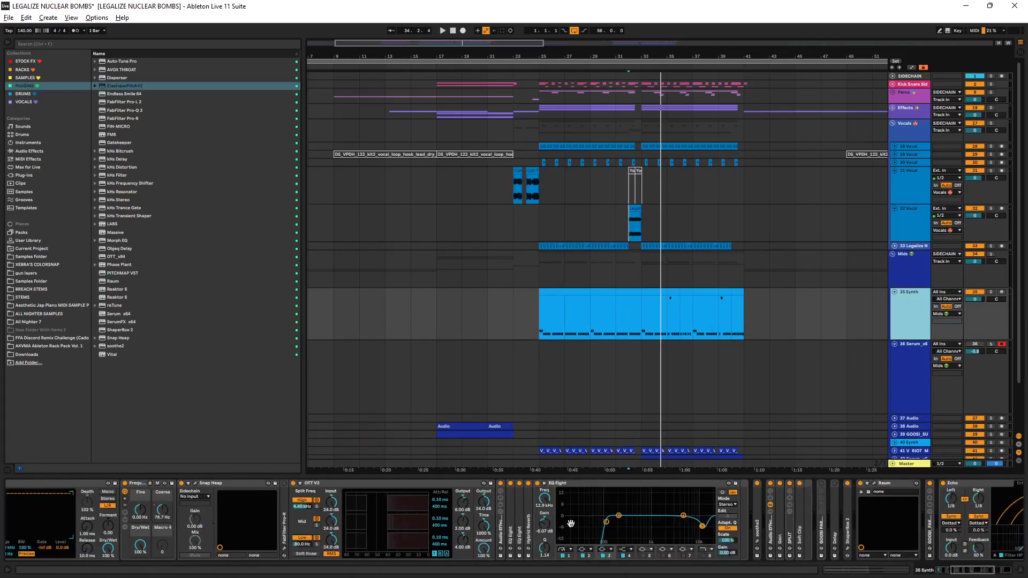
- Play the full arrangement from bar 21 through the drop to bar 41, with Follow enabled only during playback
{"action": "left_click", "coordinate": [487, 314]}
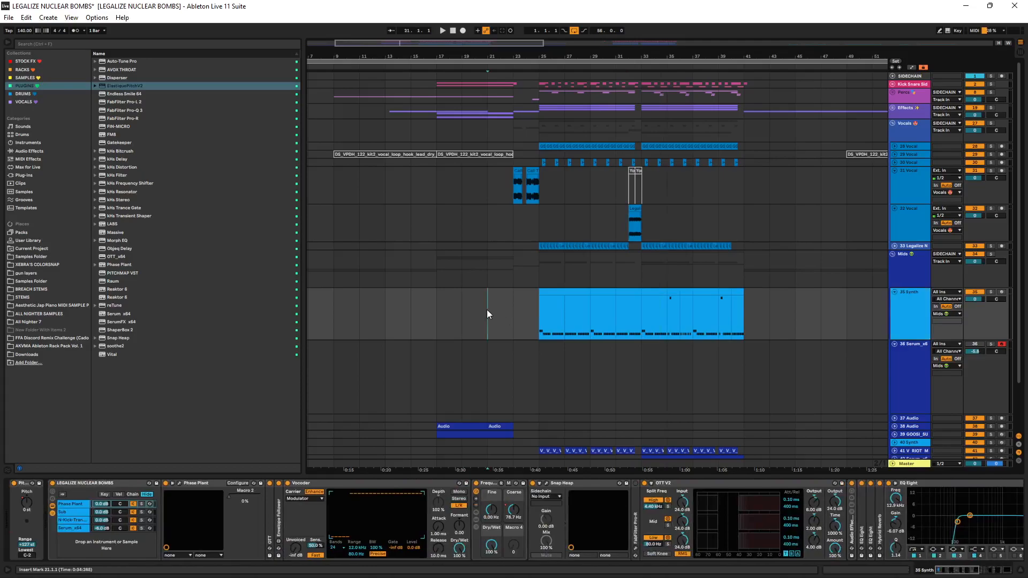
{"action": "key", "text": "space"}
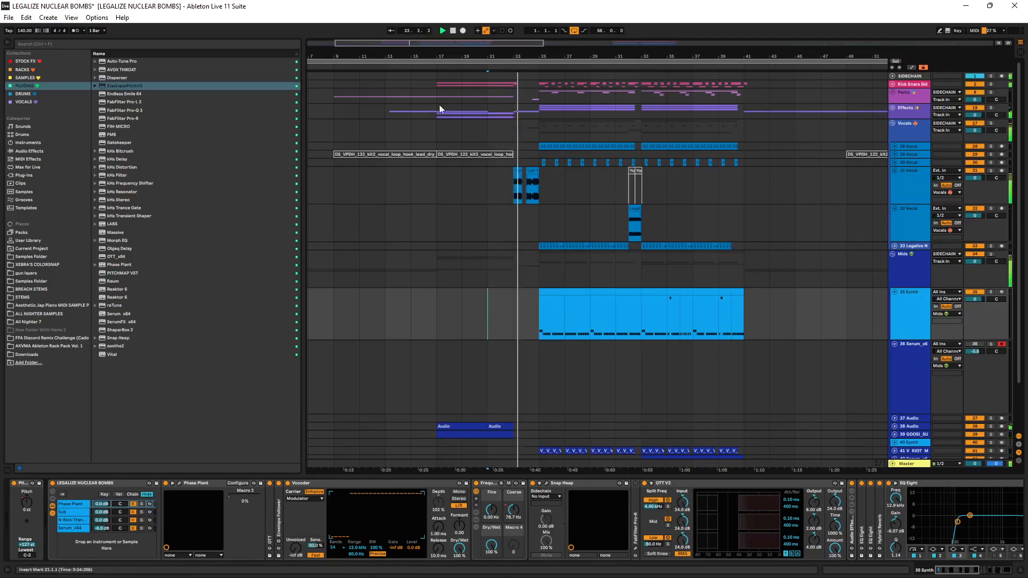
{"action": "left_click", "coordinate": [393, 30]}
{"action": "scroll", "coordinate": [624, 250], "scroll_direction": "up", "scroll_amount": 6}
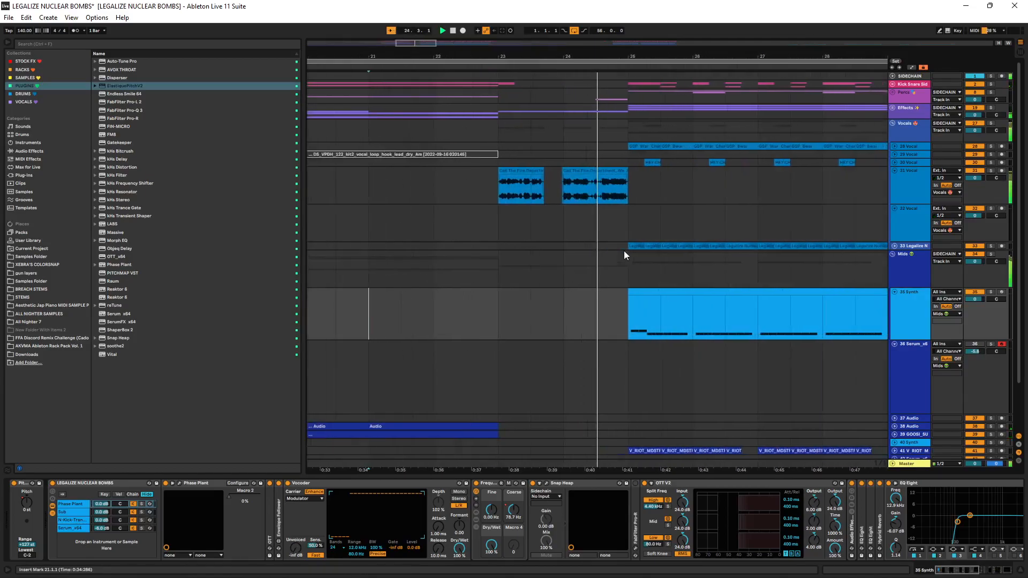
{"action": "scroll", "coordinate": [624, 250], "scroll_direction": "down", "scroll_amount": 2}
{"action": "scroll", "coordinate": [624, 250], "scroll_direction": "down", "scroll_amount": 1}
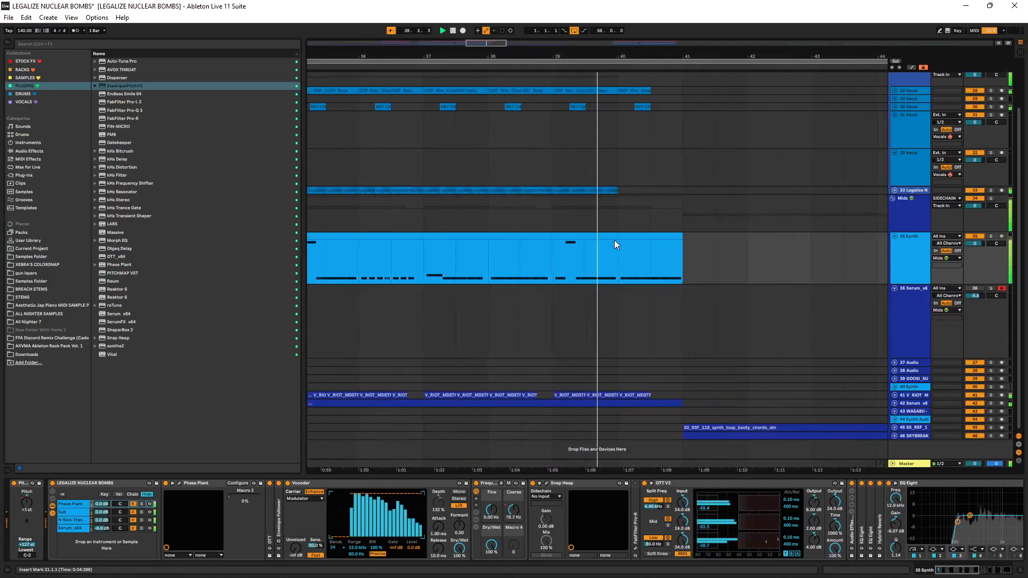
{"action": "scroll", "coordinate": [614, 239], "scroll_direction": "down", "scroll_amount": 2}
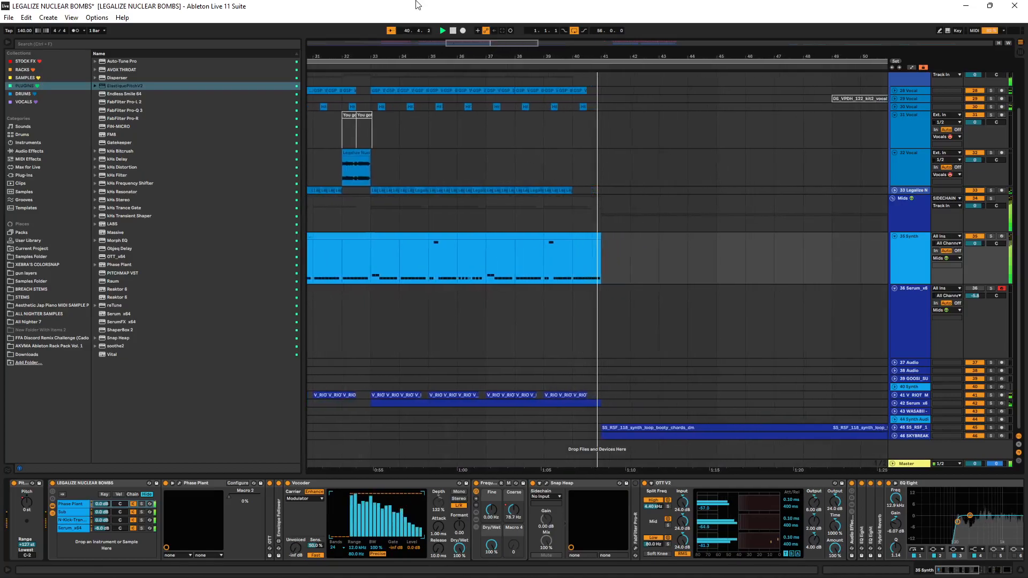
{"action": "left_click", "coordinate": [391, 30]}
- Solo the 35 Synth track and listen to the start of its MIDI part from bar 25
{"action": "scroll", "coordinate": [713, 227], "scroll_direction": "down", "scroll_amount": 2}
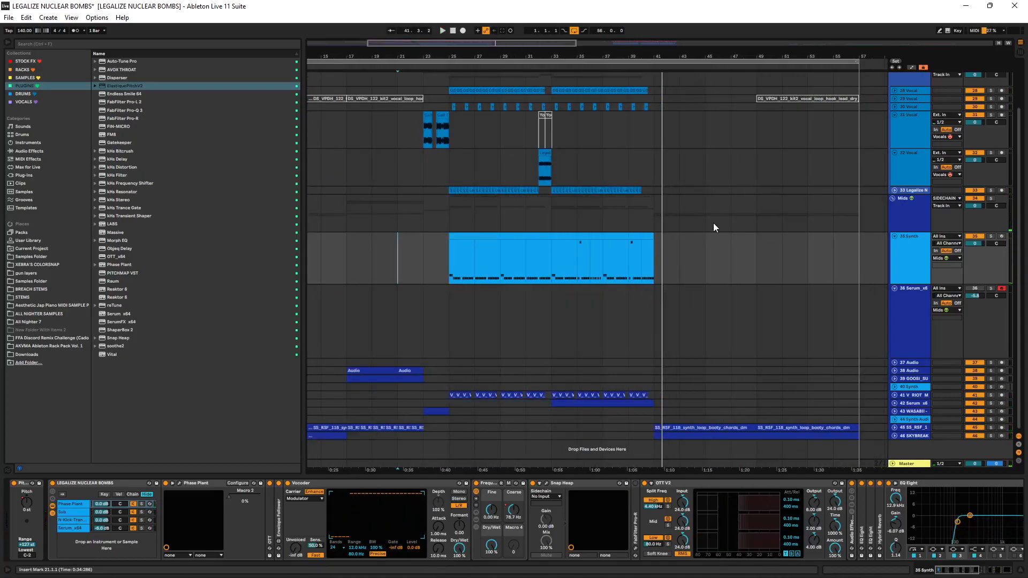
{"action": "scroll", "coordinate": [717, 226], "scroll_direction": "down", "scroll_amount": 2}
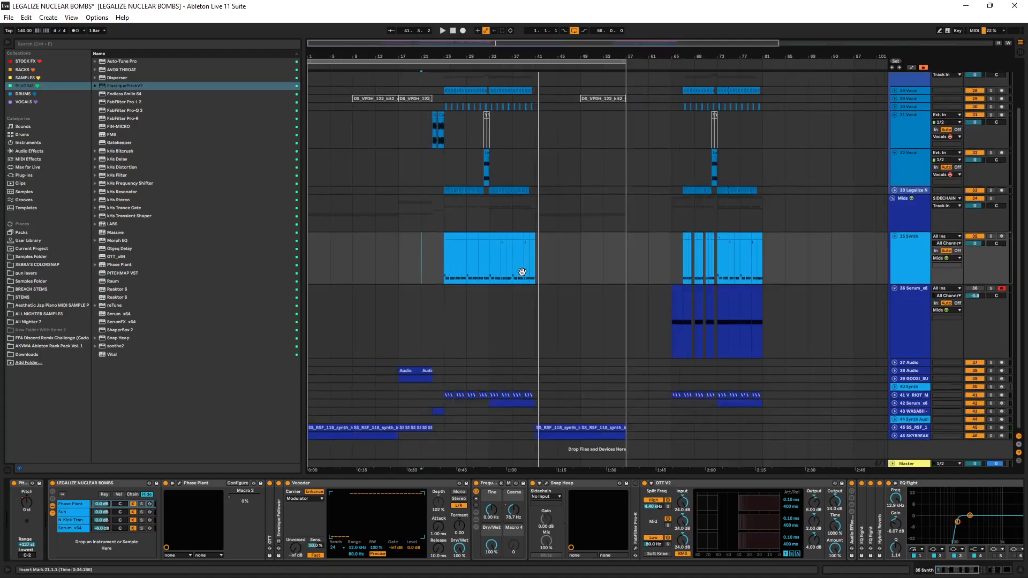
{"action": "left_click", "coordinate": [447, 256]}
{"action": "key", "text": "space"}
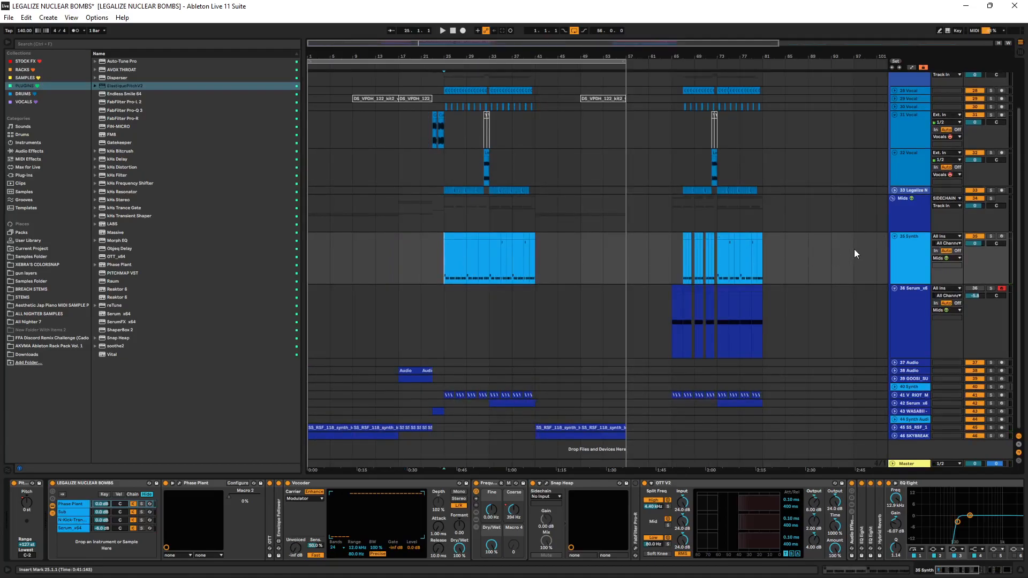
{"action": "scroll", "coordinate": [445, 249], "scroll_direction": "up", "scroll_amount": 1}
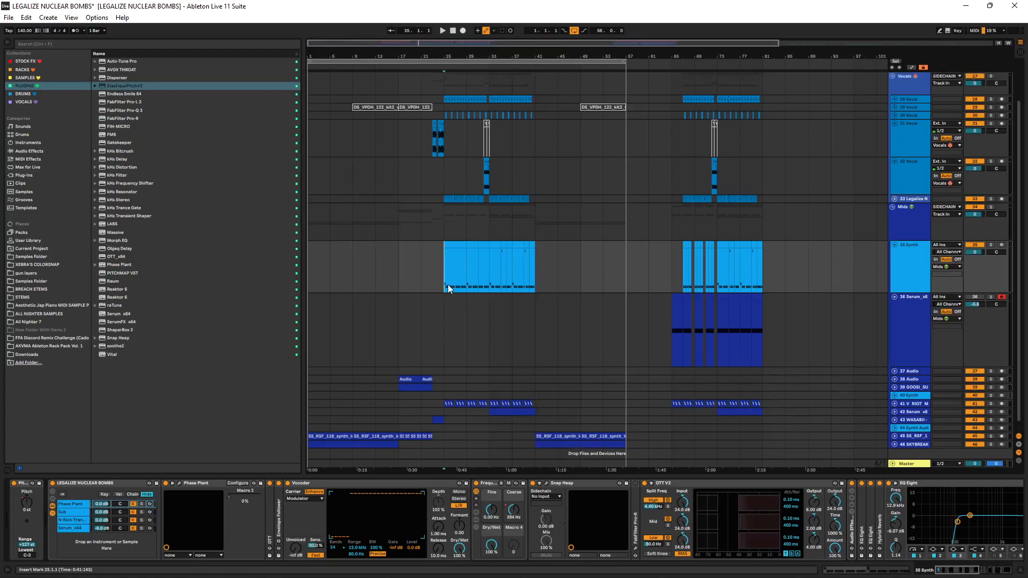
{"action": "scroll", "coordinate": [448, 284], "scroll_direction": "up", "scroll_amount": 6}
{"action": "scroll", "coordinate": [454, 281], "scroll_direction": "down", "scroll_amount": 2}
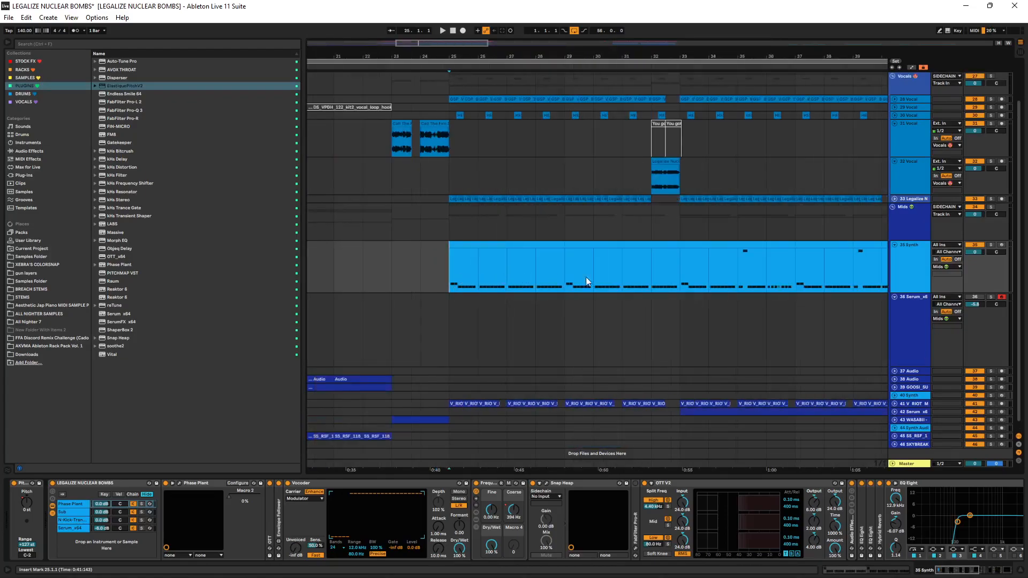
{"action": "scroll", "coordinate": [563, 279], "scroll_direction": "right", "scroll_amount": 2}
{"action": "scroll", "coordinate": [583, 259], "scroll_direction": "down", "scroll_amount": 1}
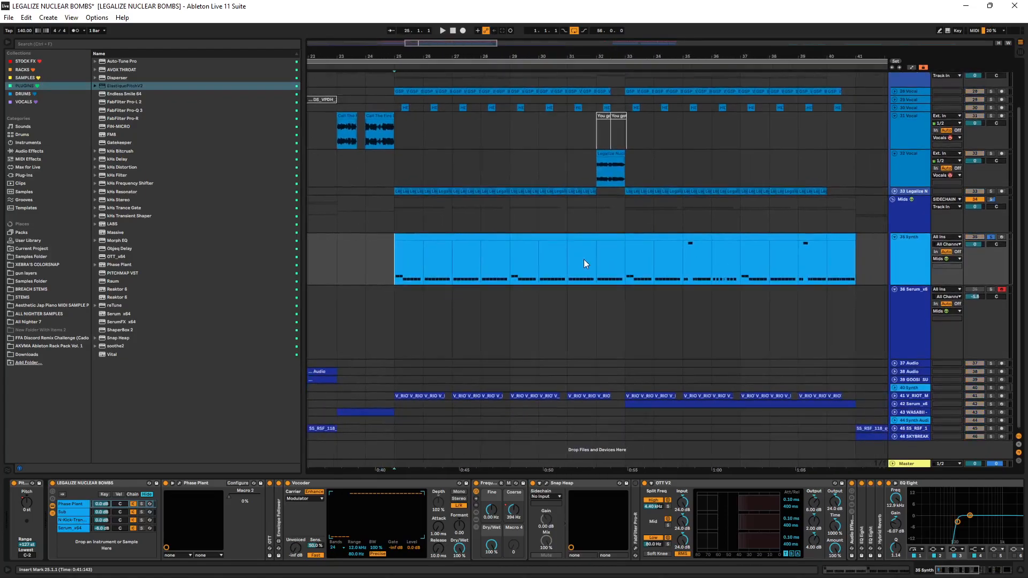
{"action": "key", "text": "space"}
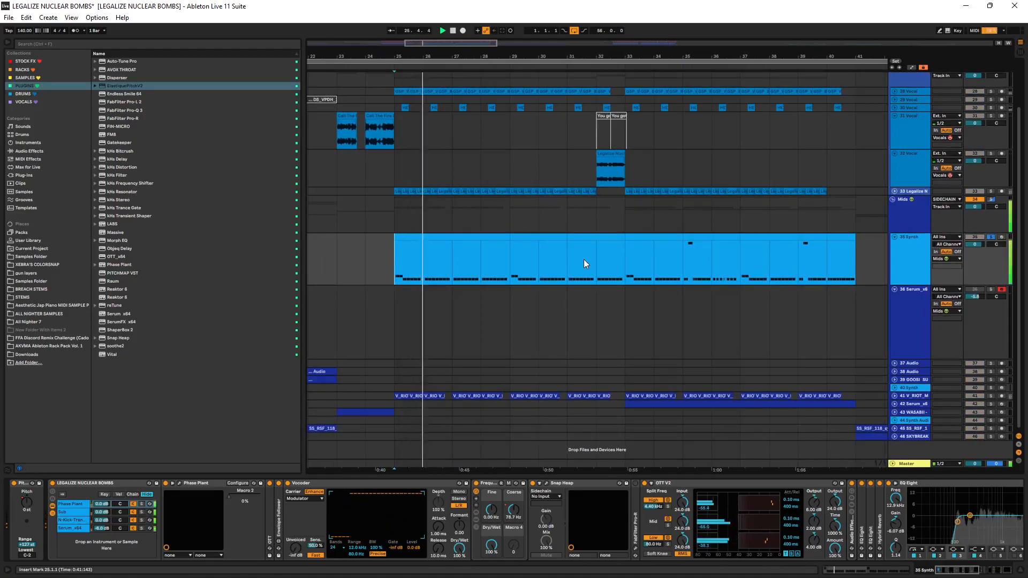
{"action": "scroll", "coordinate": [589, 297], "scroll_direction": "down", "scroll_amount": 3}
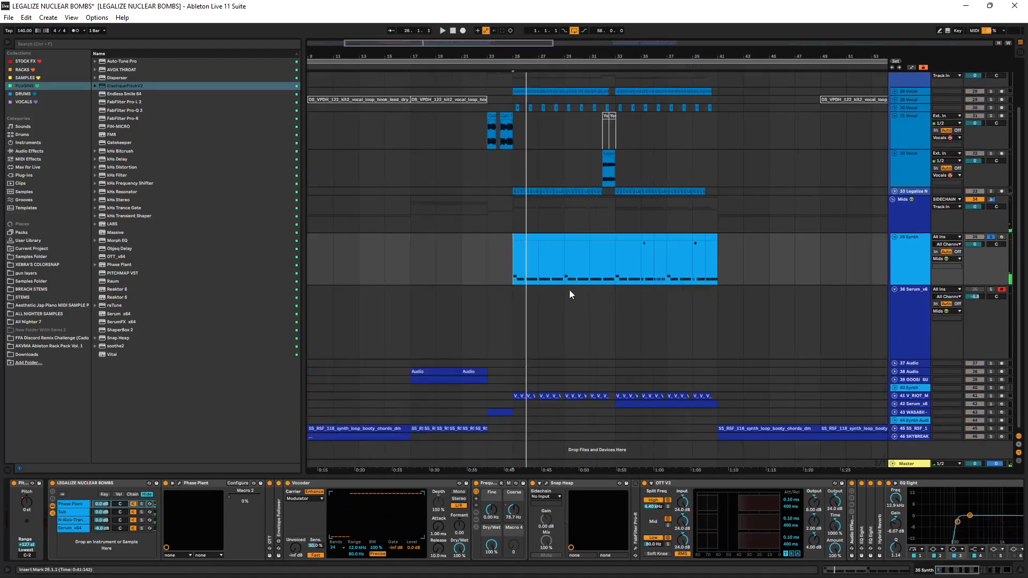
- Open the Phase Plant instrument on the 35 Synth track and place its window clear of the instrument rack
{"action": "scroll", "coordinate": [567, 294], "scroll_direction": "up", "scroll_amount": 6}
{"action": "left_click_drag", "start_coordinate": [511, 260], "coordinate": [553, 272]}
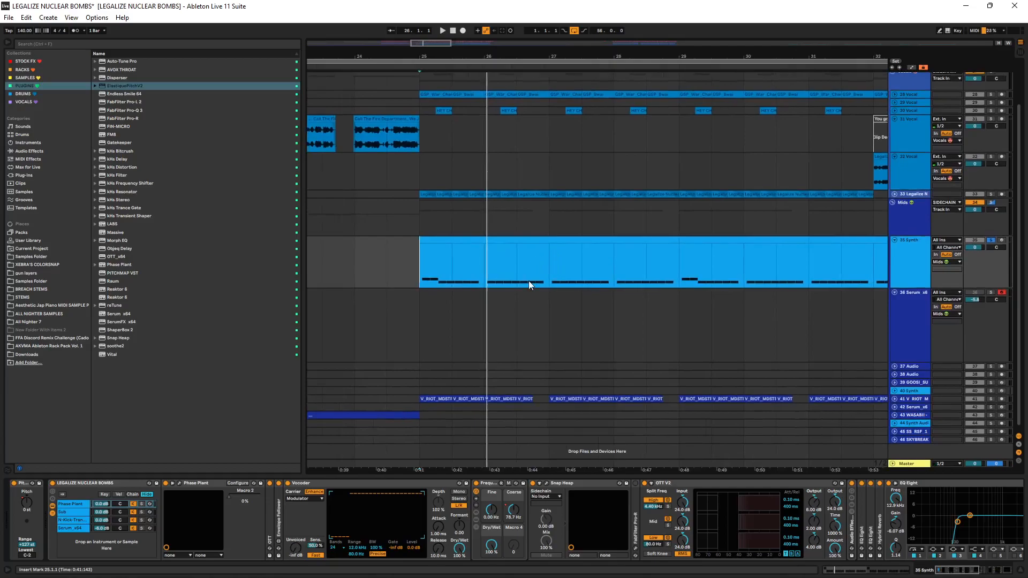
{"action": "left_click", "coordinate": [179, 483]}
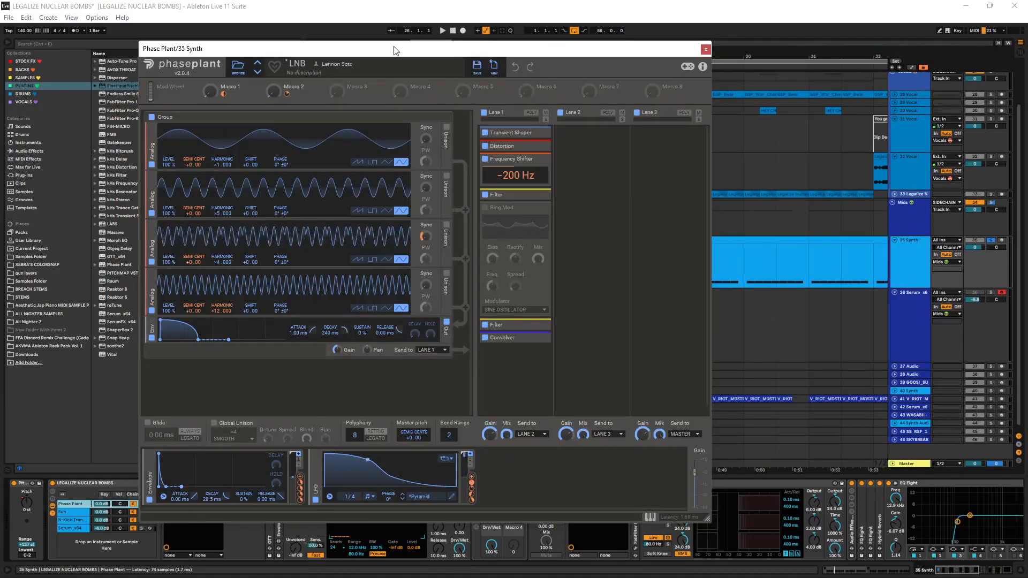
{"action": "left_click_drag", "start_coordinate": [423, 52], "coordinate": [522, 69]}
{"action": "left_click_drag", "start_coordinate": [608, 68], "coordinate": [468, 74]}
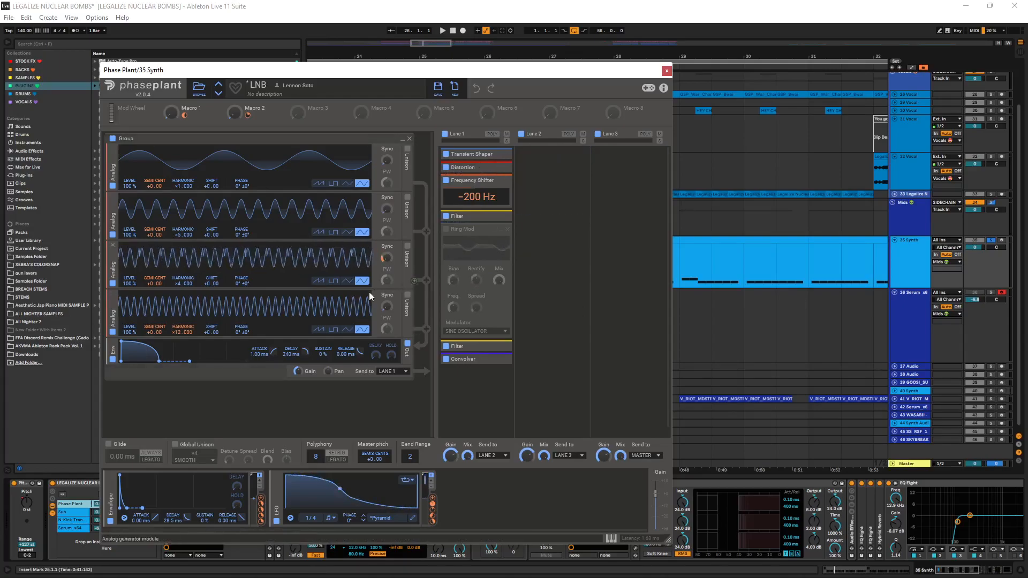
- Examine Phase Plant's generator list, oscillator wave shapes and Lane 1 effects, leaving the fourth oscillator on a sine wave, and close the plugin
{"action": "left_click", "coordinate": [148, 401]}
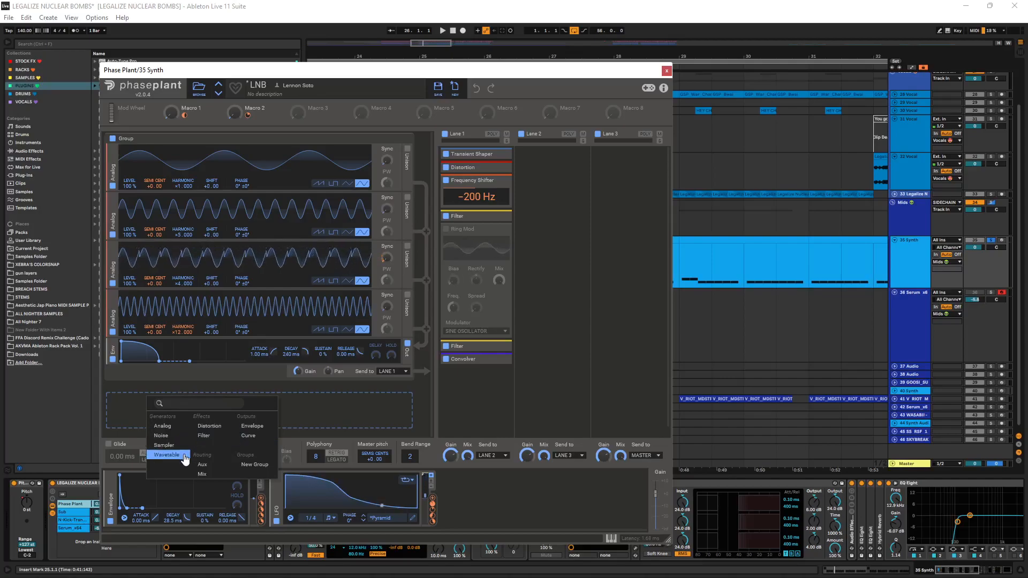
{"action": "left_click", "coordinate": [549, 209]}
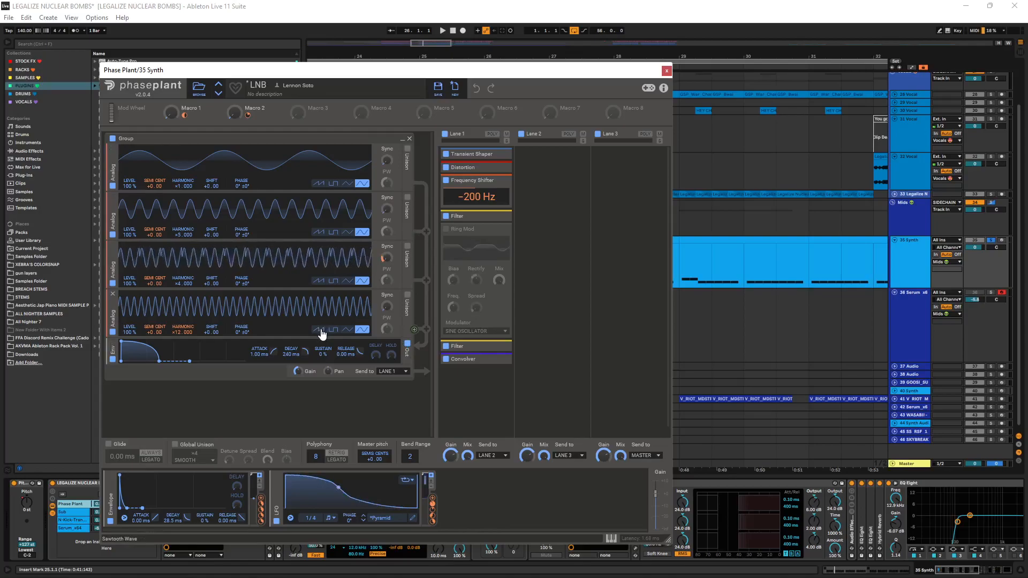
{"action": "left_click", "coordinate": [347, 329]}
{"action": "left_click", "coordinate": [364, 330]}
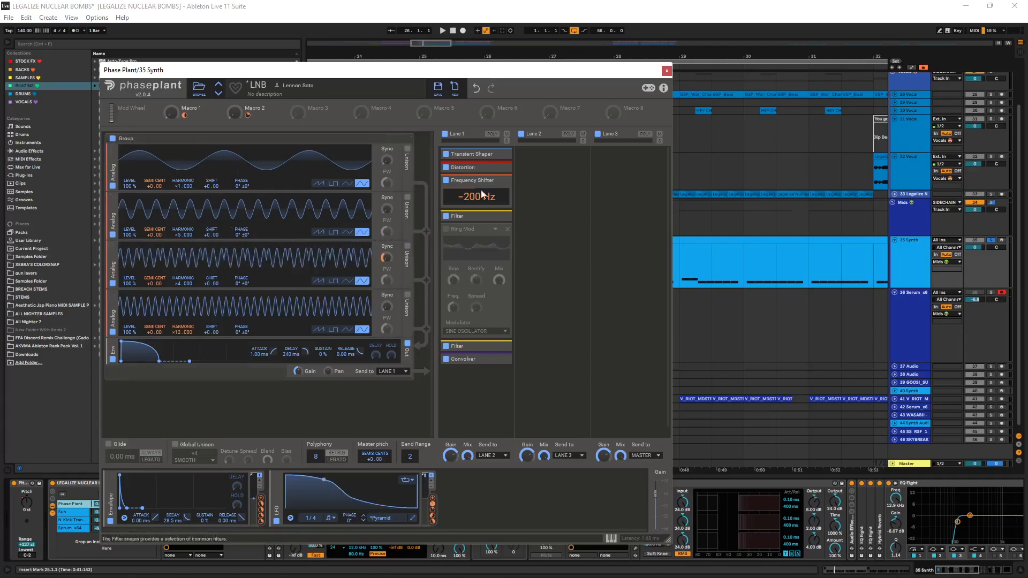
{"action": "left_click_drag", "start_coordinate": [479, 349], "coordinate": [502, 323]}
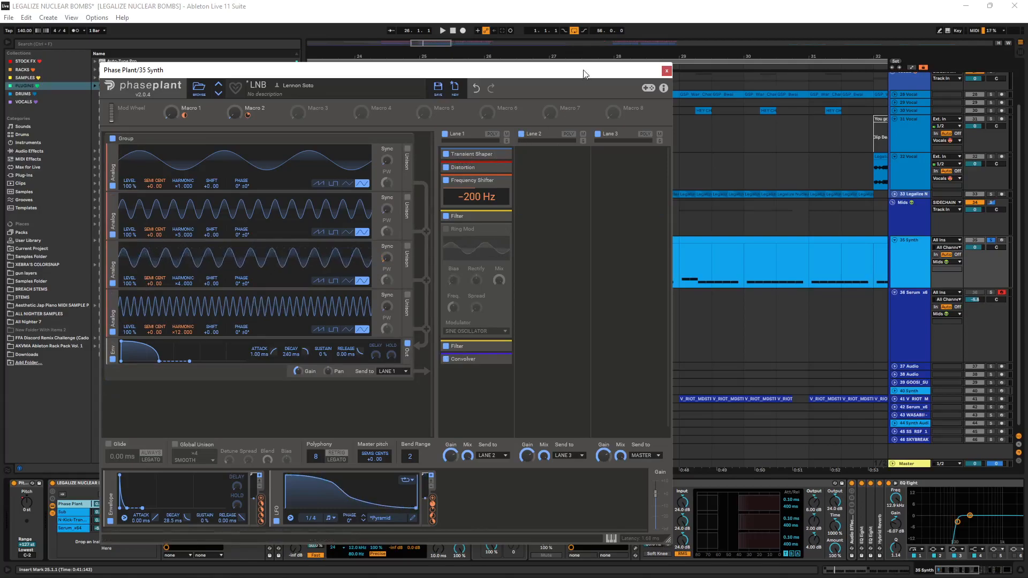
{"action": "left_click", "coordinate": [666, 71]}
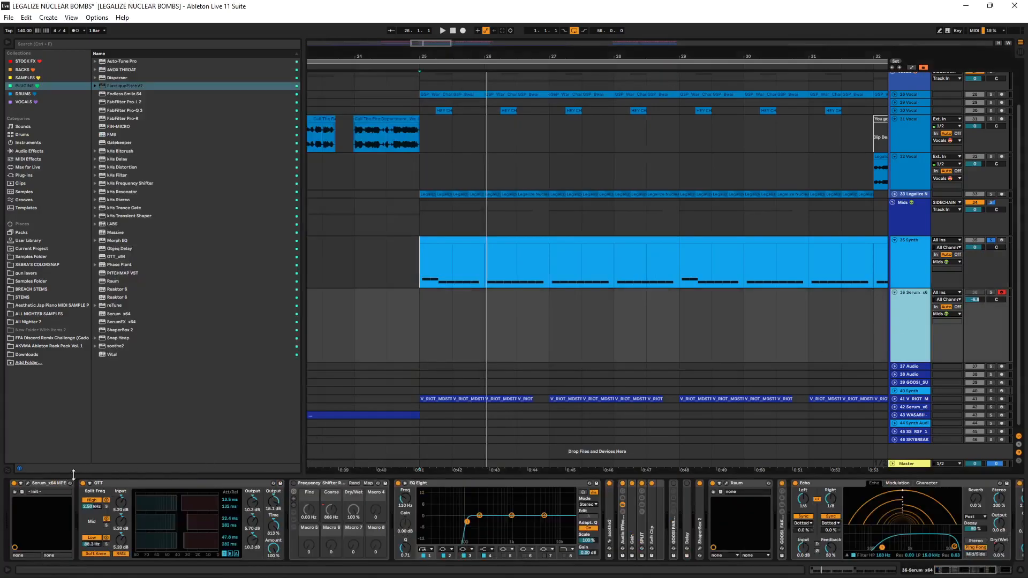
- Open Serum on track 36, switch its Flanger and Delay effects on and off again, and close the plugin
{"action": "left_click", "coordinate": [29, 483]}
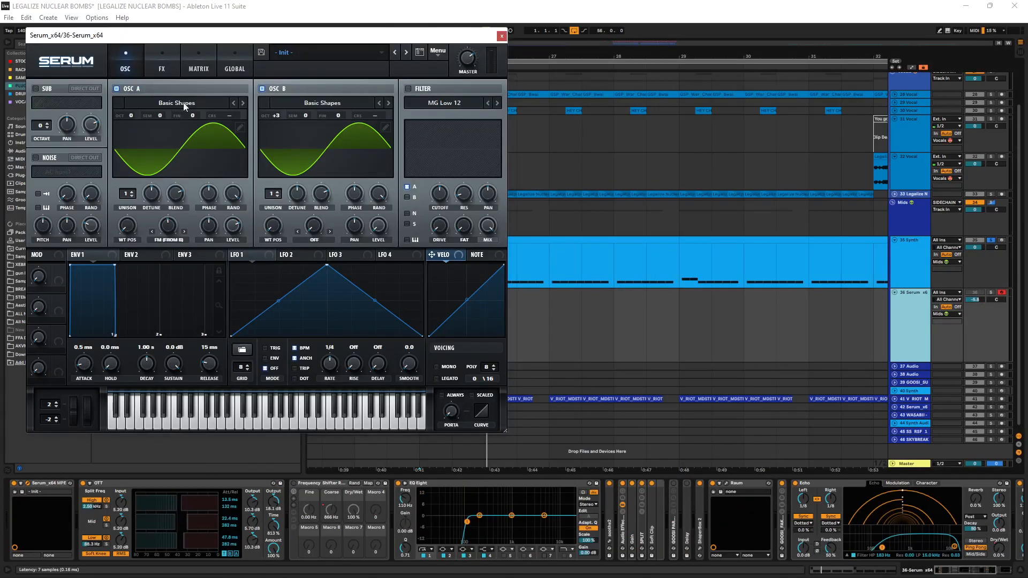
{"action": "left_click", "coordinate": [161, 63]}
{"action": "left_click", "coordinate": [39, 122]}
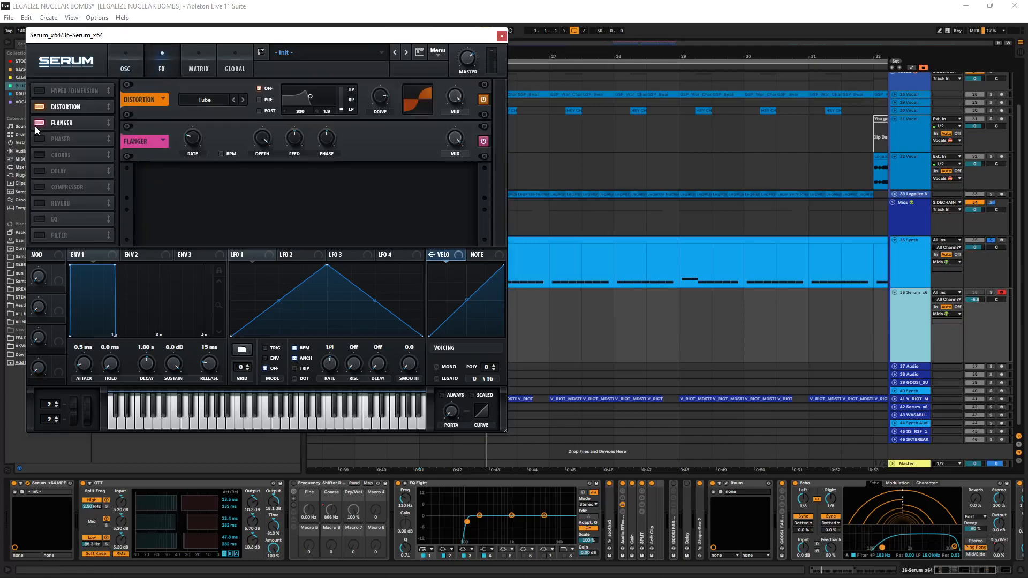
{"action": "left_click", "coordinate": [40, 171]}
{"action": "left_click", "coordinate": [39, 122]}
{"action": "left_click", "coordinate": [37, 170]}
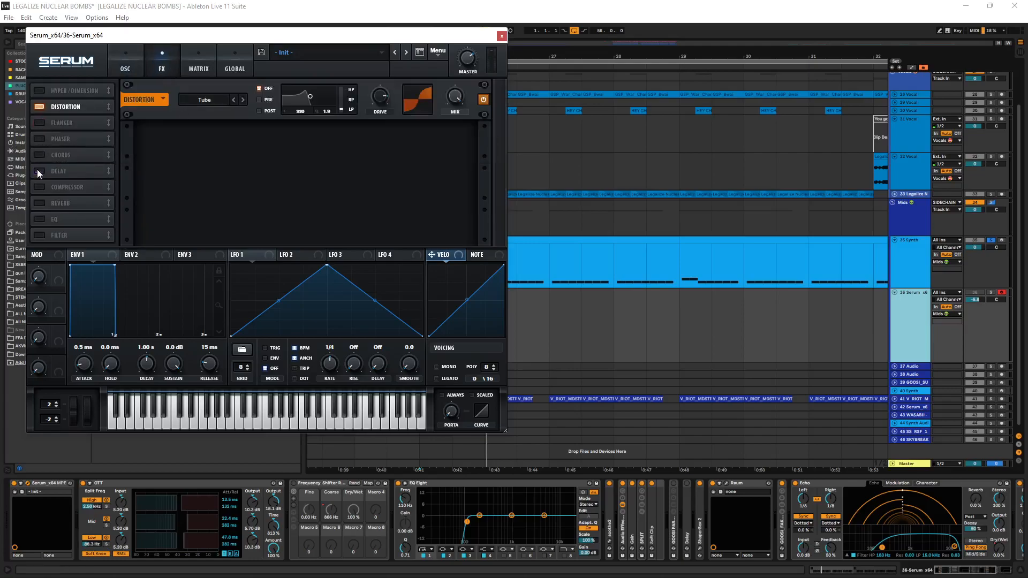
{"action": "left_click", "coordinate": [501, 36]}
- Add Snap Heap to the end of the 35 Synth device chain and look through its list of available effects
{"action": "left_click", "coordinate": [916, 255]}
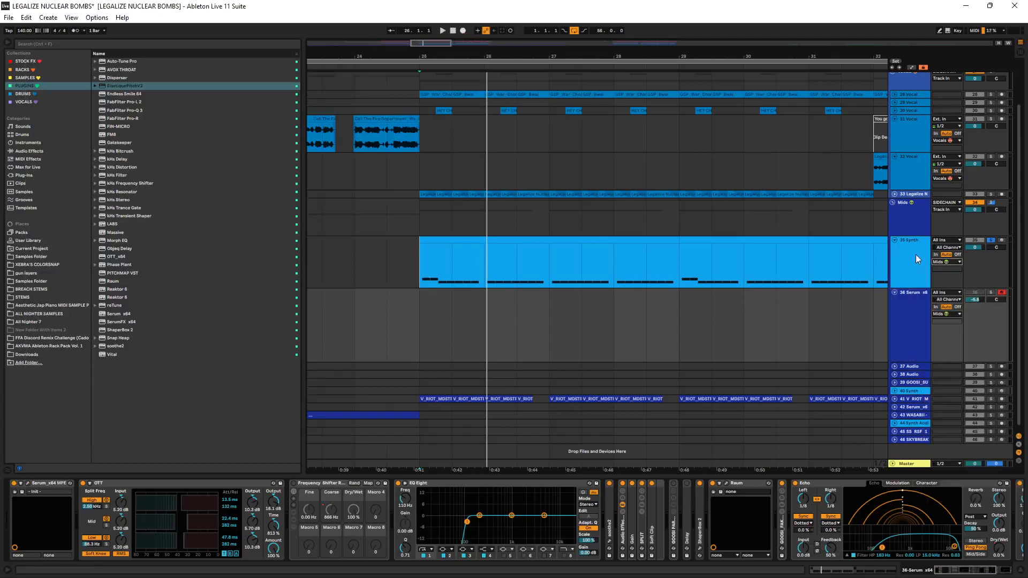
{"action": "left_click", "coordinate": [34, 87]}
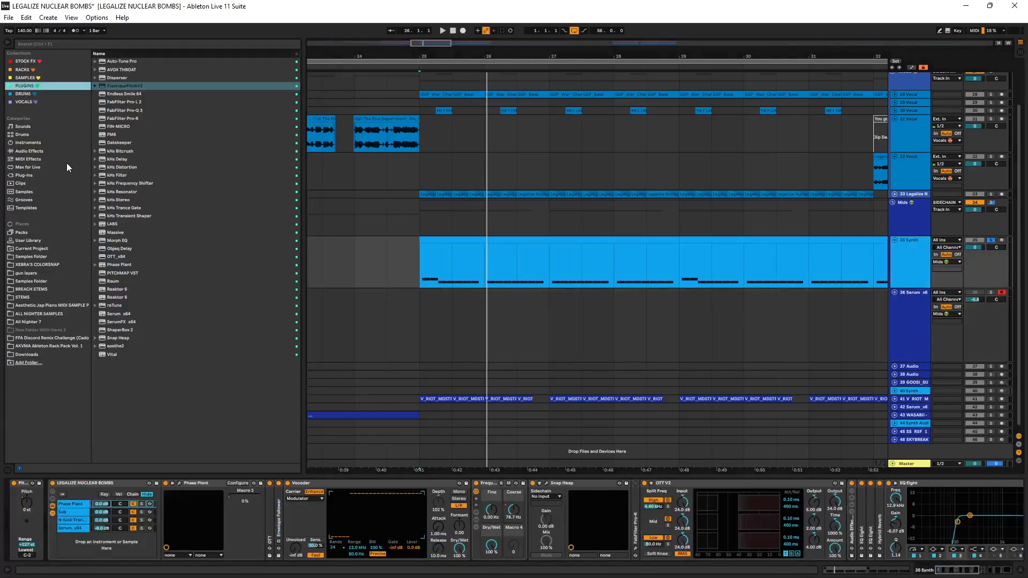
{"action": "left_click_drag", "start_coordinate": [117, 340], "coordinate": [901, 491]}
{"action": "left_click", "coordinate": [935, 482]}
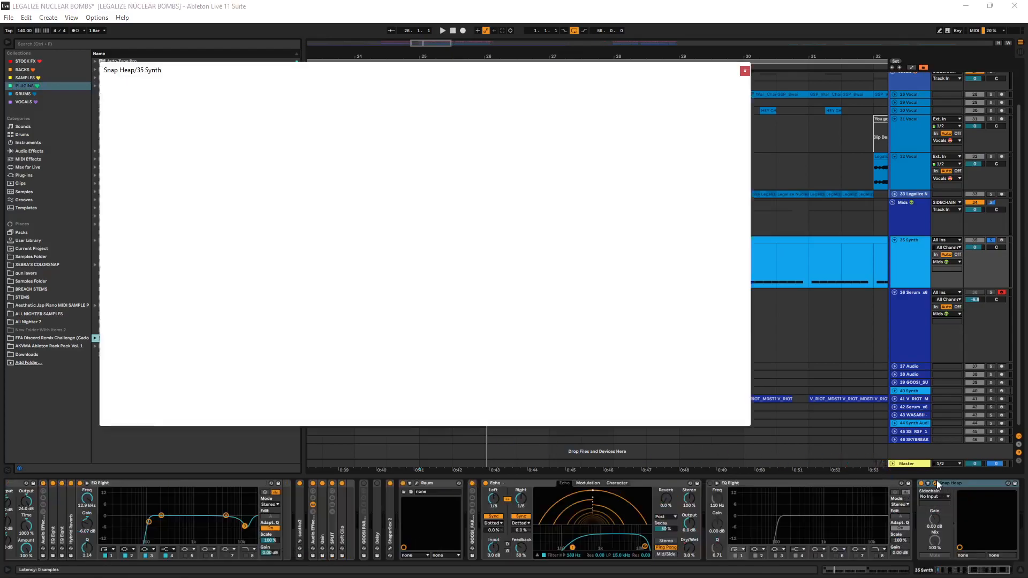
{"action": "left_click", "coordinate": [173, 175]}
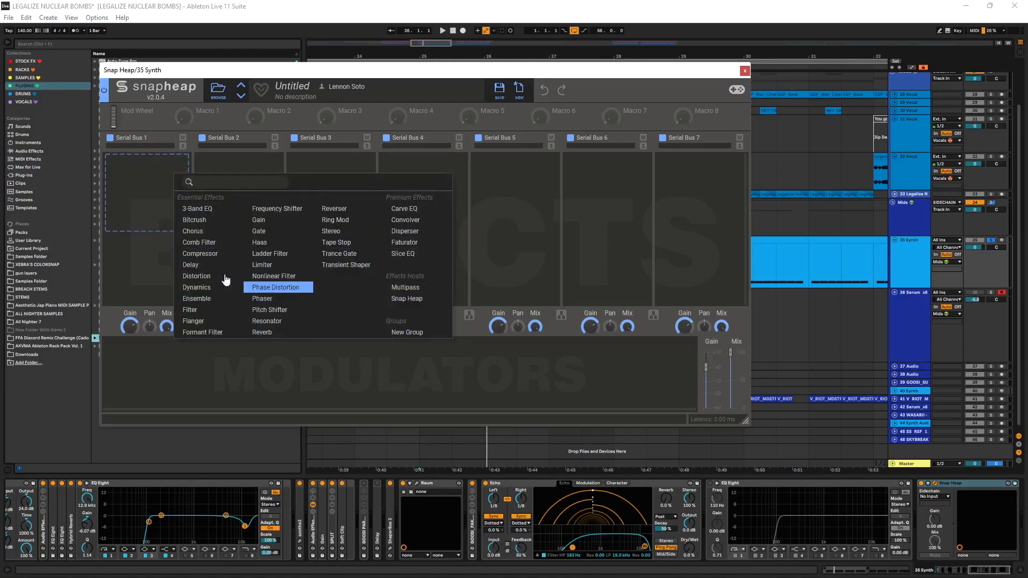
{"action": "left_click", "coordinate": [156, 272]}
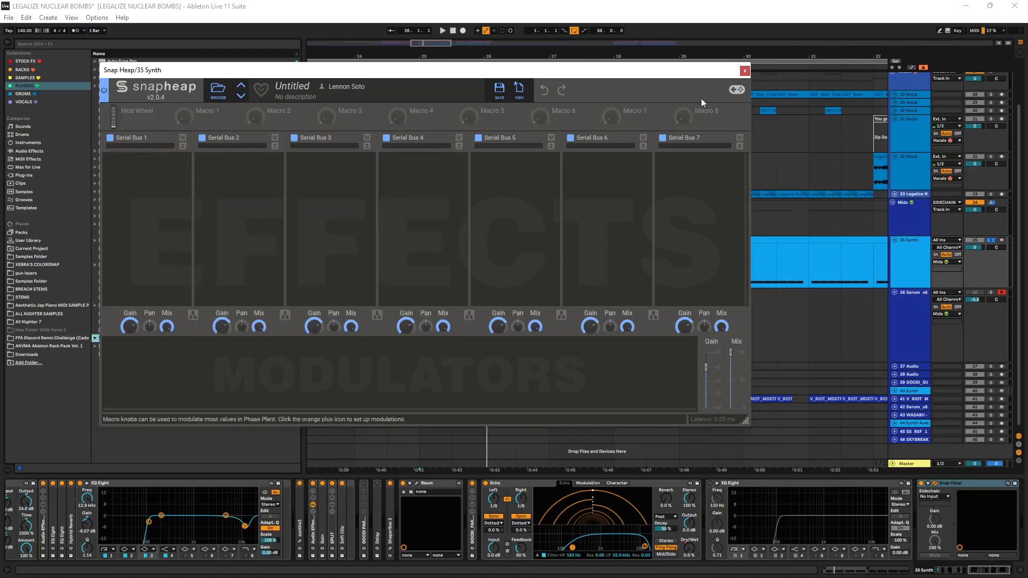
- Close Snap Heap and delete it from the end of the 35 Synth device chain
{"action": "left_click", "coordinate": [744, 70]}
{"action": "left_click", "coordinate": [970, 484]}
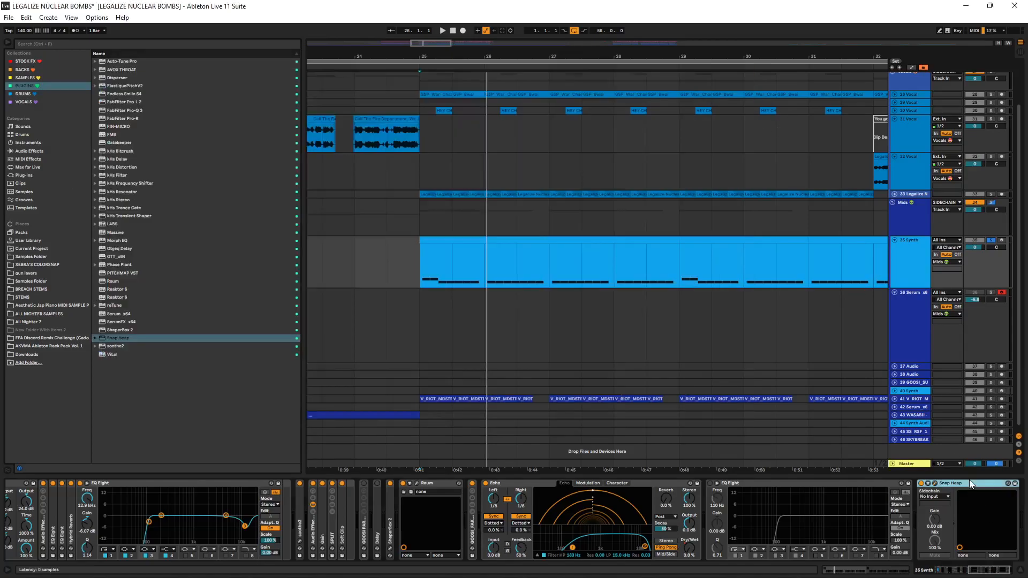
{"action": "key", "text": "Delete"}
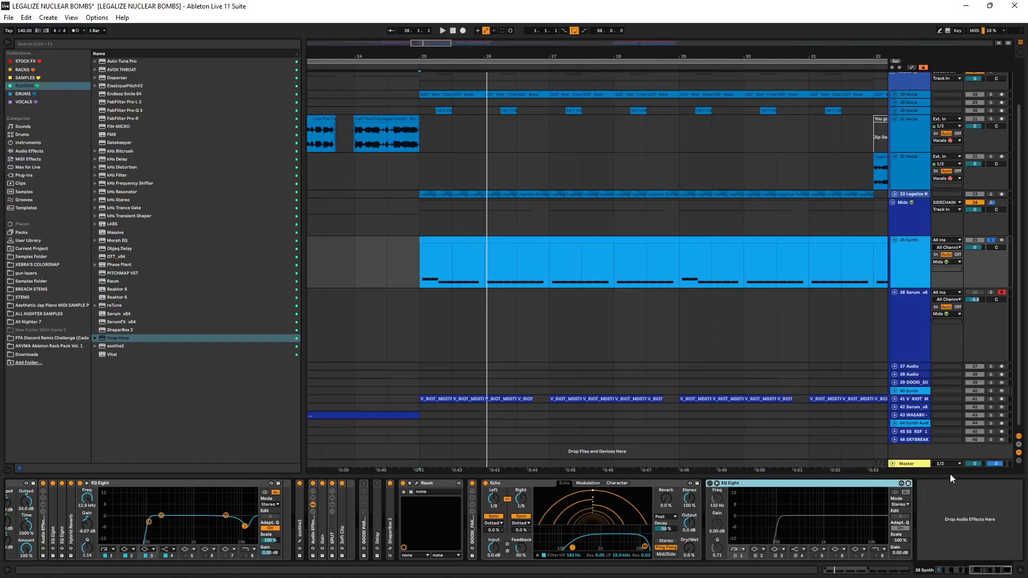
- Deactivate the Sub, kick transient and Serum_x64 chains in the instrument rack and show the Phase Plant chain's devices
{"action": "scroll", "coordinate": [674, 555], "scroll_direction": "up", "scroll_amount": 10}
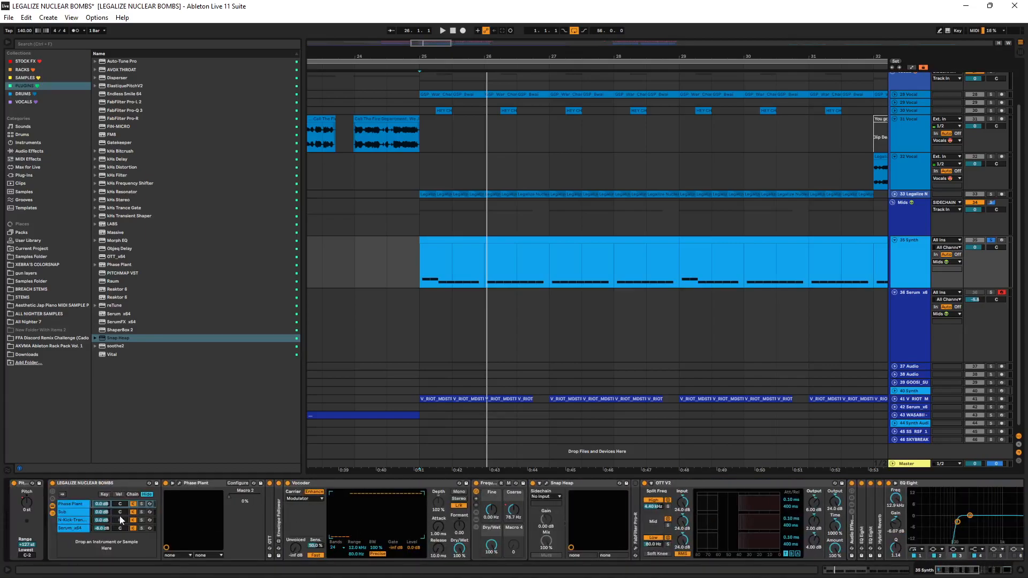
{"action": "left_click", "coordinate": [133, 509]}
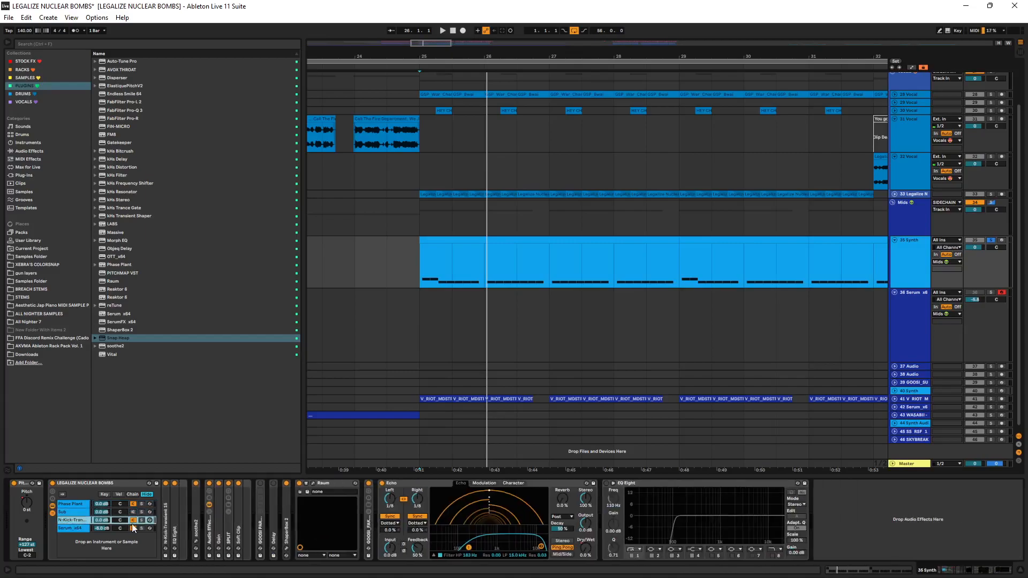
{"action": "left_click", "coordinate": [132, 521]}
{"action": "left_click", "coordinate": [74, 506]}
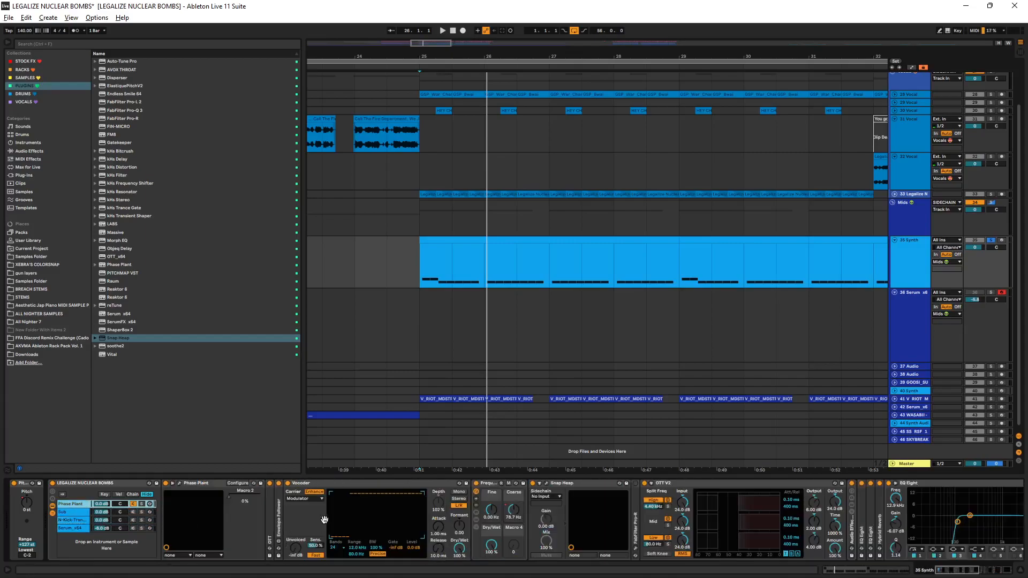
- Fold the Phase Plant, Vocoder, frequency shifter and Snap Heap devices in the Phase Plant chain
{"action": "double_click", "coordinate": [198, 484]}
{"action": "double_click", "coordinate": [198, 484]}
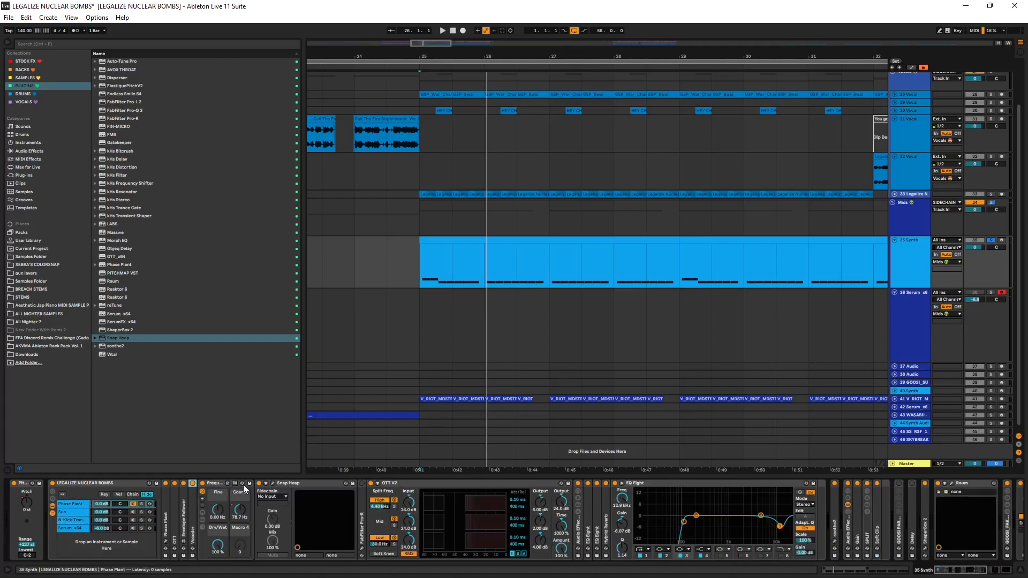
{"action": "double_click", "coordinate": [224, 484]}
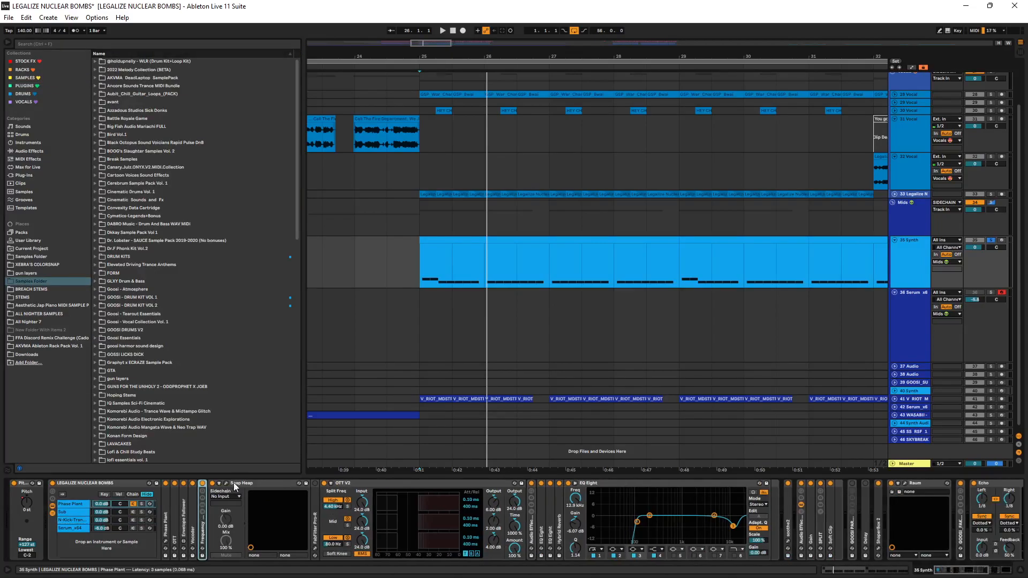
{"action": "double_click", "coordinate": [261, 483]}
{"action": "left_click", "coordinate": [264, 482]}
- Fold the last EQ Eight at the end of the 35 Synth device chain
{"action": "scroll", "coordinate": [696, 511], "scroll_direction": "right", "scroll_amount": 6}
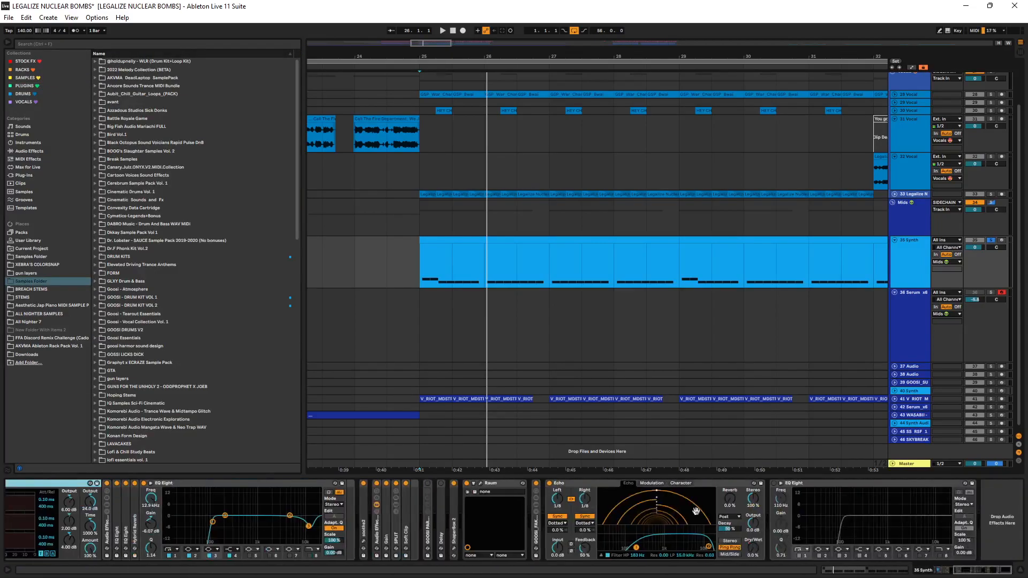
{"action": "left_click", "coordinate": [848, 484]}
{"action": "double_click", "coordinate": [822, 485]}
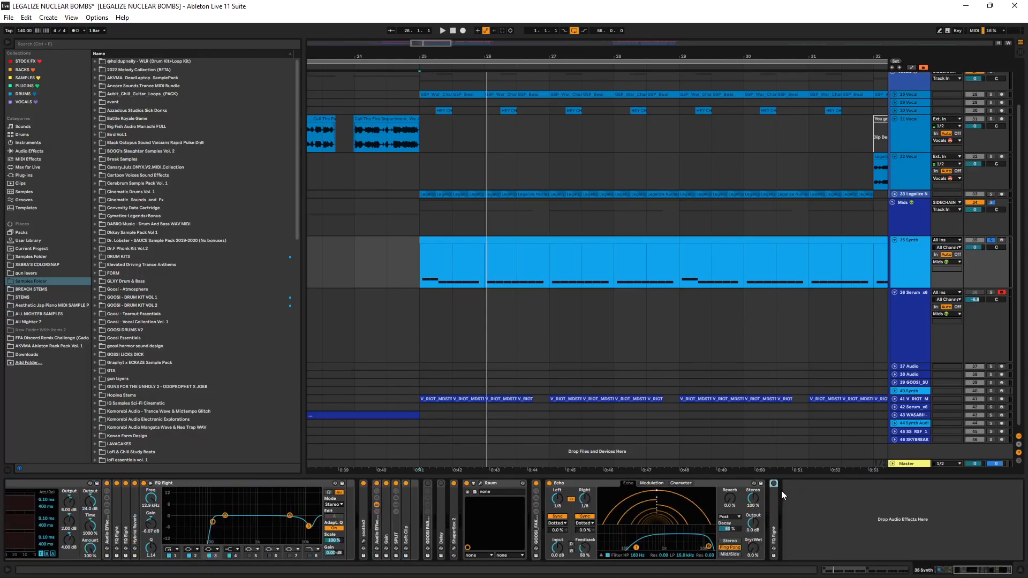
{"action": "left_click", "coordinate": [710, 488]}
{"action": "scroll", "coordinate": [954, 508], "scroll_direction": "left", "scroll_amount": 6}
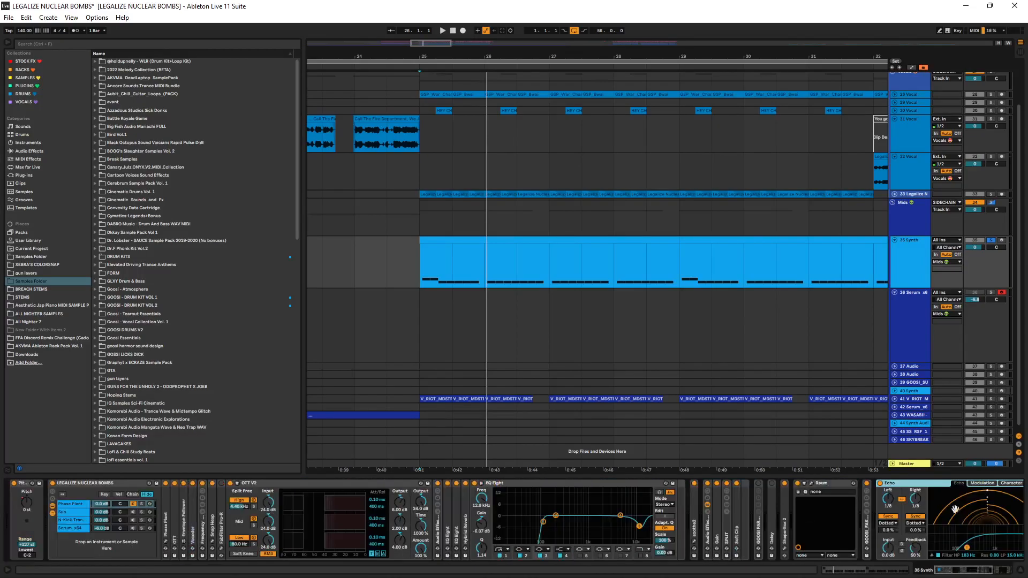
- Fold the remaining expanded devices in the chain: OTT V2, the EQ Eight in the rack, Raum and Echo
{"action": "left_click", "coordinate": [334, 484]}
{"action": "left_click", "coordinate": [892, 485]}
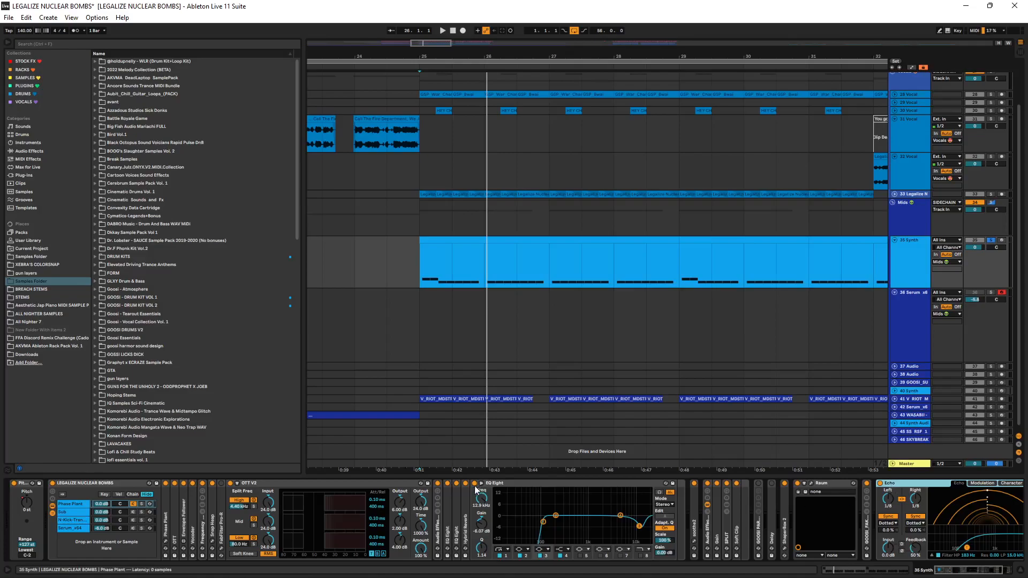
{"action": "left_click", "coordinate": [376, 485]}
{"action": "left_click", "coordinate": [526, 486], "text": "shift"}
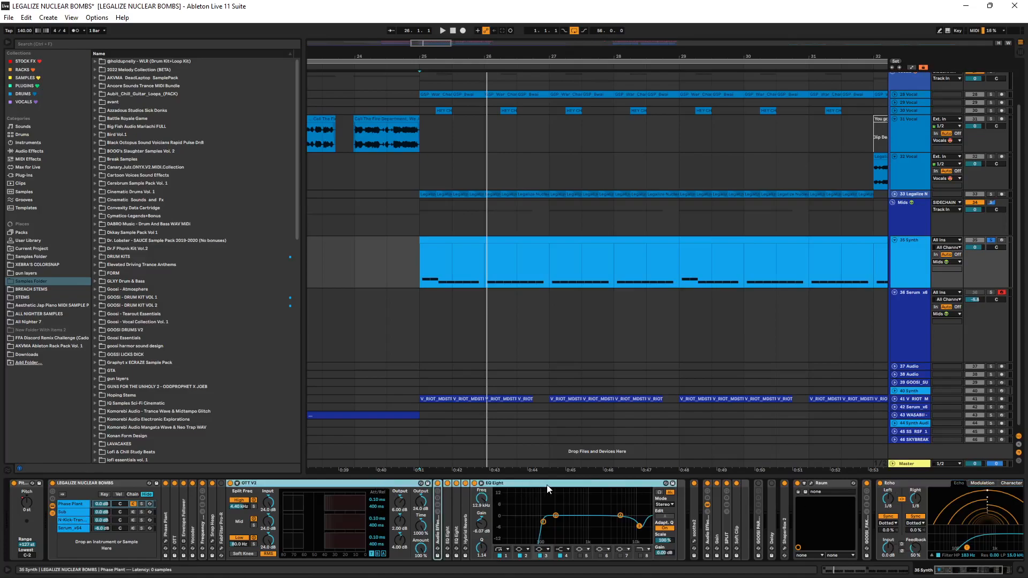
{"action": "double_click", "coordinate": [548, 485]}
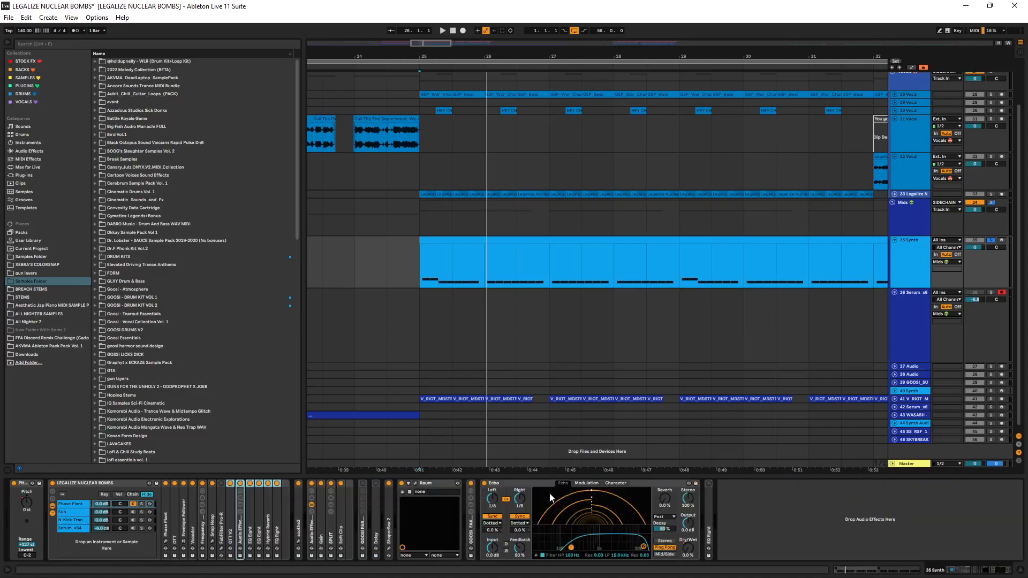
{"action": "double_click", "coordinate": [438, 486]}
{"action": "double_click", "coordinate": [443, 483]}
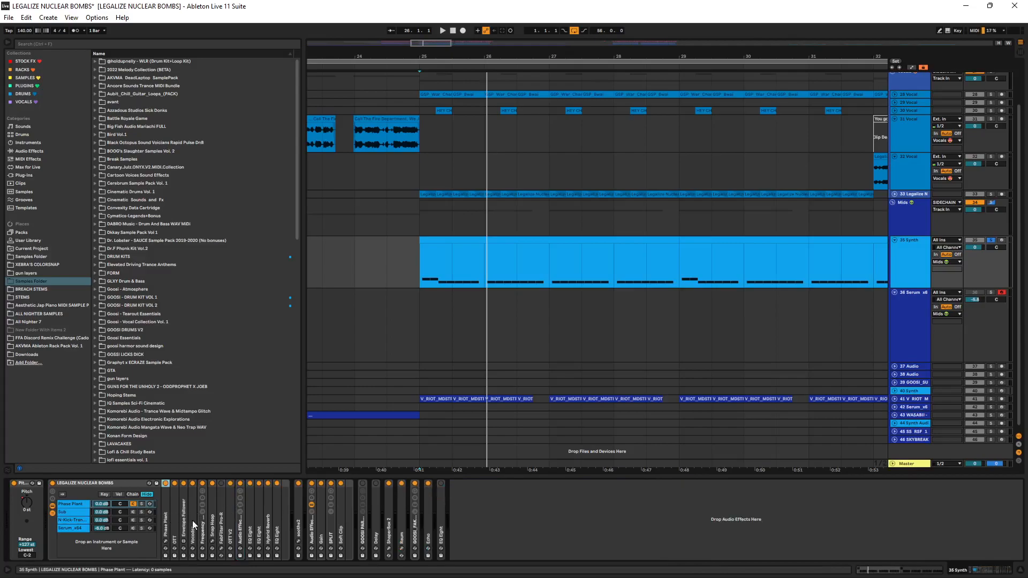
- Delete the inactive GOOSI rack, the Delay beside it and the last EQ Eight from the 35 Synth chain
{"action": "left_click", "coordinate": [362, 528]}
{"action": "key", "text": "Delete"}
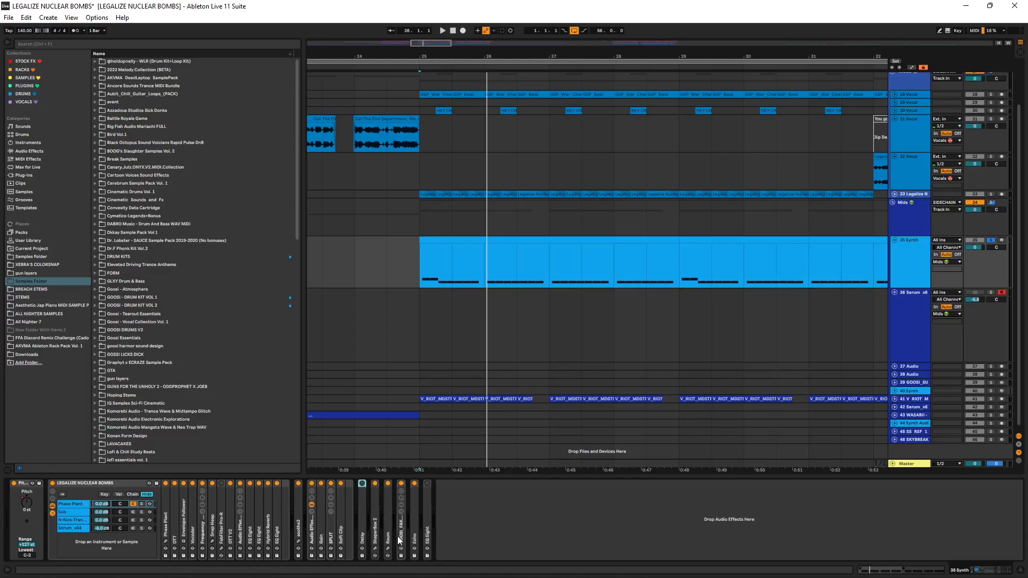
{"action": "key", "text": "Delete"}
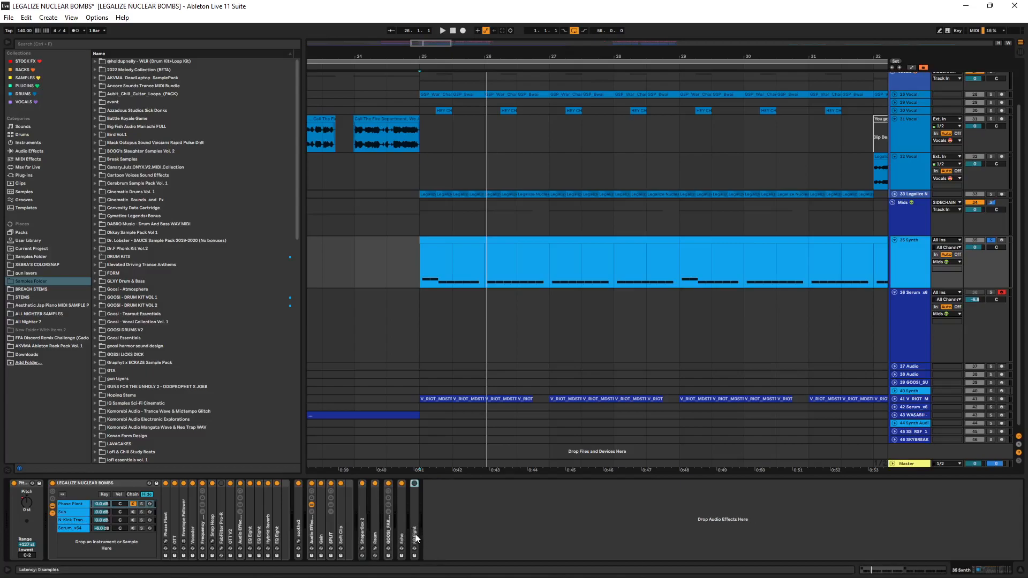
{"action": "key", "text": "Delete"}
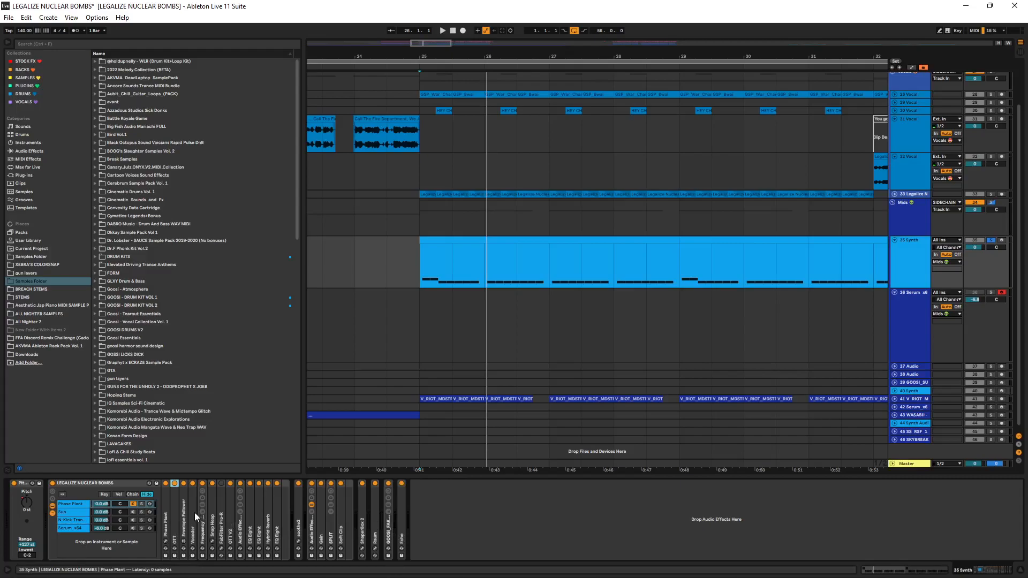
- Delete the inactive FabFilter Pro-R from the Phase Plant chain
{"action": "left_click", "coordinate": [272, 504], "text": "shift"}
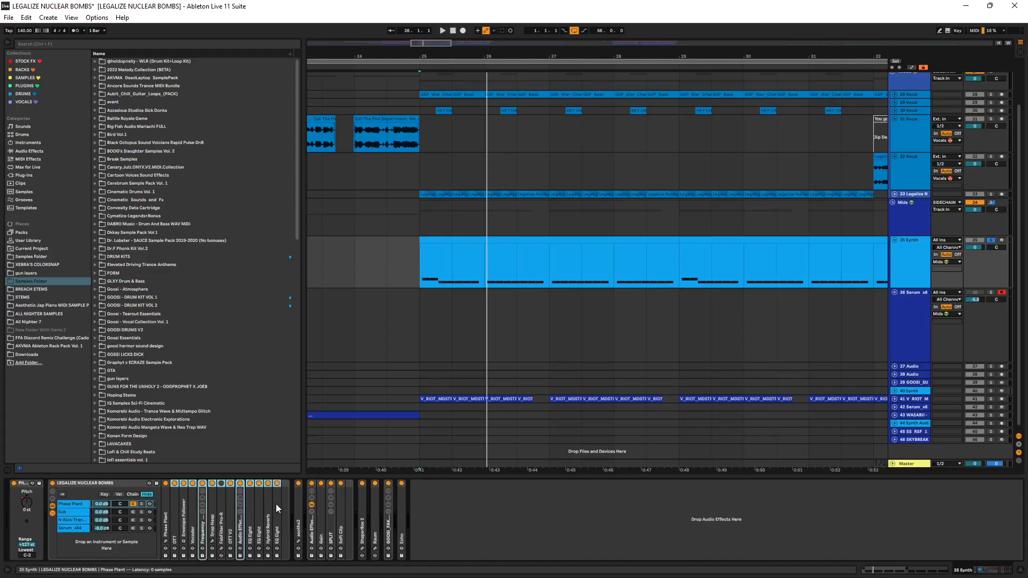
{"action": "left_click", "coordinate": [222, 518]}
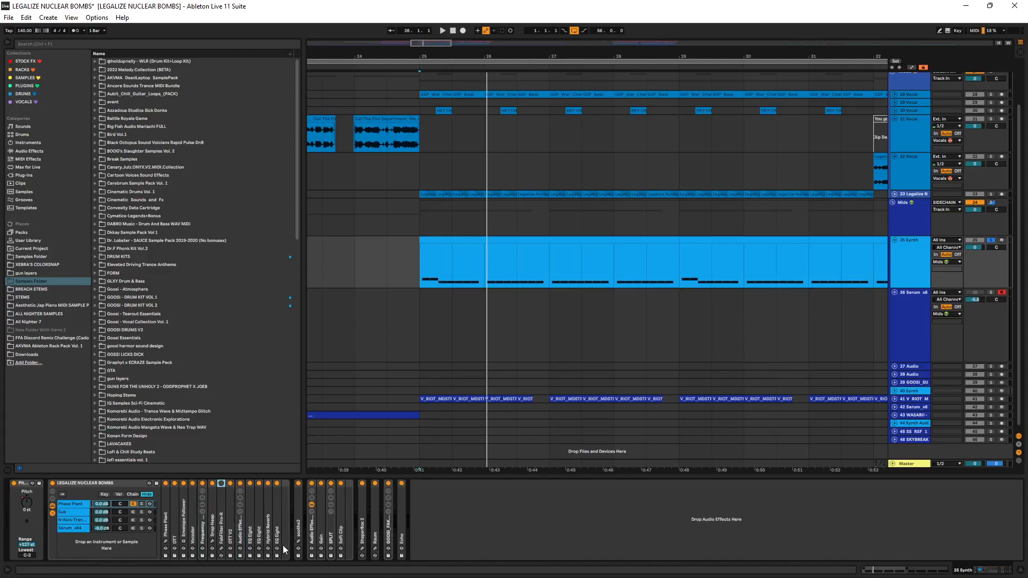
{"action": "key", "text": "Delete"}
- Deactivate every effect following Phase Plant in its chain, plus the effects after the instrument rack, including ShaperBox 2 and Raum
{"action": "left_click", "coordinate": [171, 504]}
{"action": "left_click", "coordinate": [270, 520], "text": "shift"}
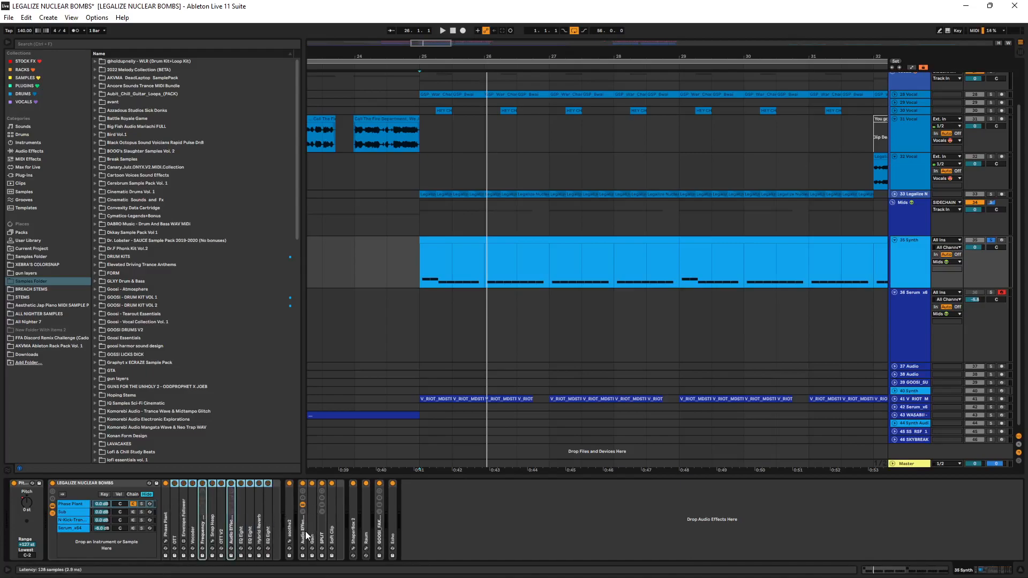
{"action": "left_click", "coordinate": [289, 483]}
{"action": "left_click", "coordinate": [353, 483]}
{"action": "left_click", "coordinate": [366, 483]}
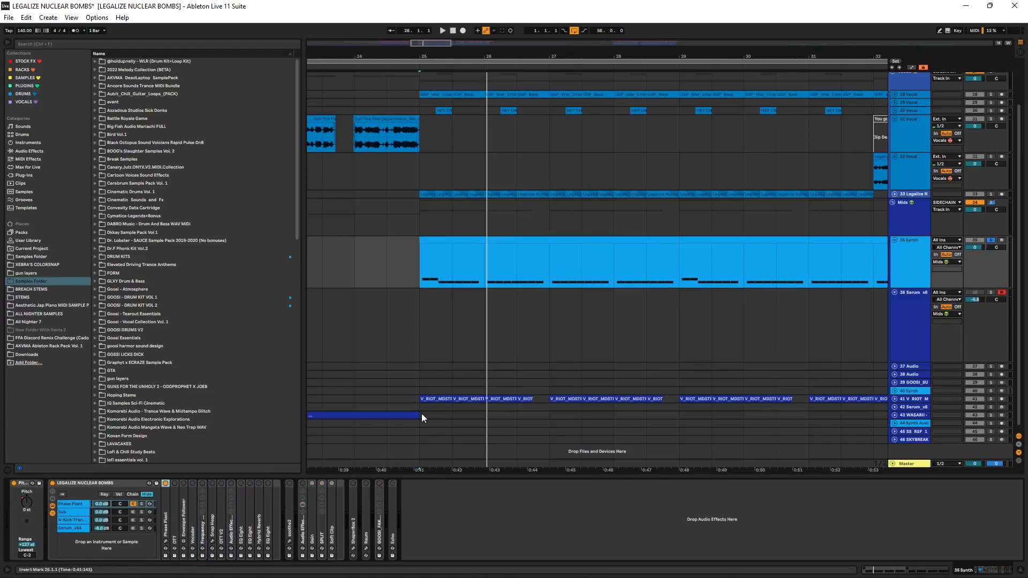
- Play the 35 Synth drop section to hear the Phase Plant patch without its external effects
{"action": "scroll", "coordinate": [498, 323], "scroll_direction": "right", "scroll_amount": 3}
{"action": "scroll", "coordinate": [496, 323], "scroll_direction": "left", "scroll_amount": 3}
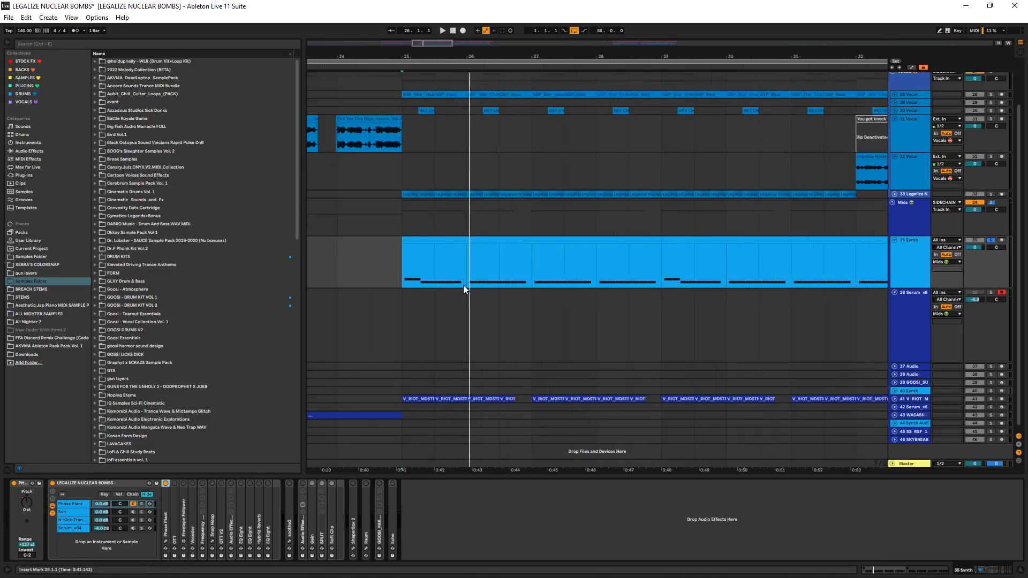
{"action": "key", "text": "space"}
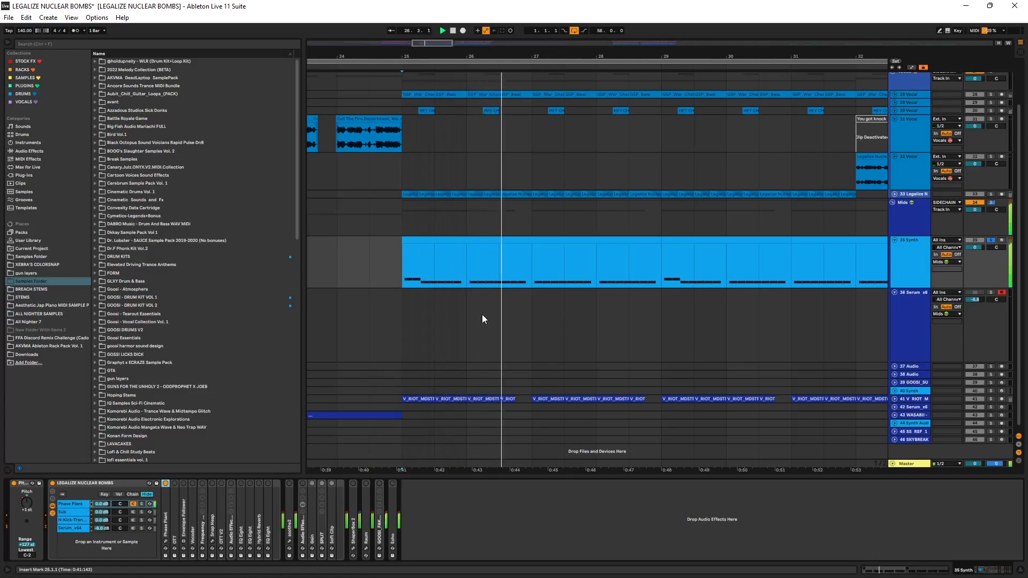
{"action": "scroll", "coordinate": [608, 288], "scroll_direction": "down", "scroll_amount": 3}
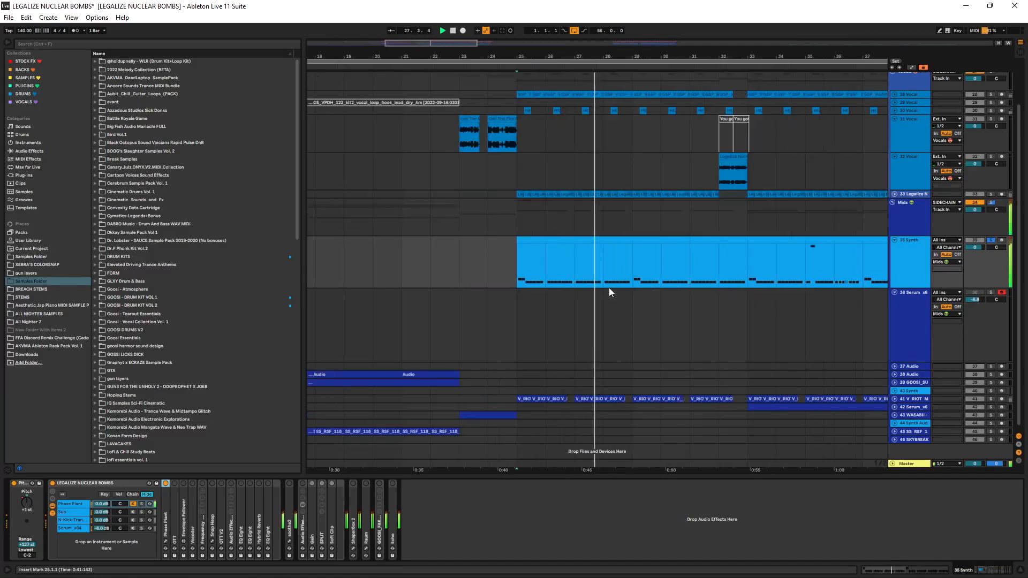
{"action": "scroll", "coordinate": [669, 291], "scroll_direction": "up", "scroll_amount": 3}
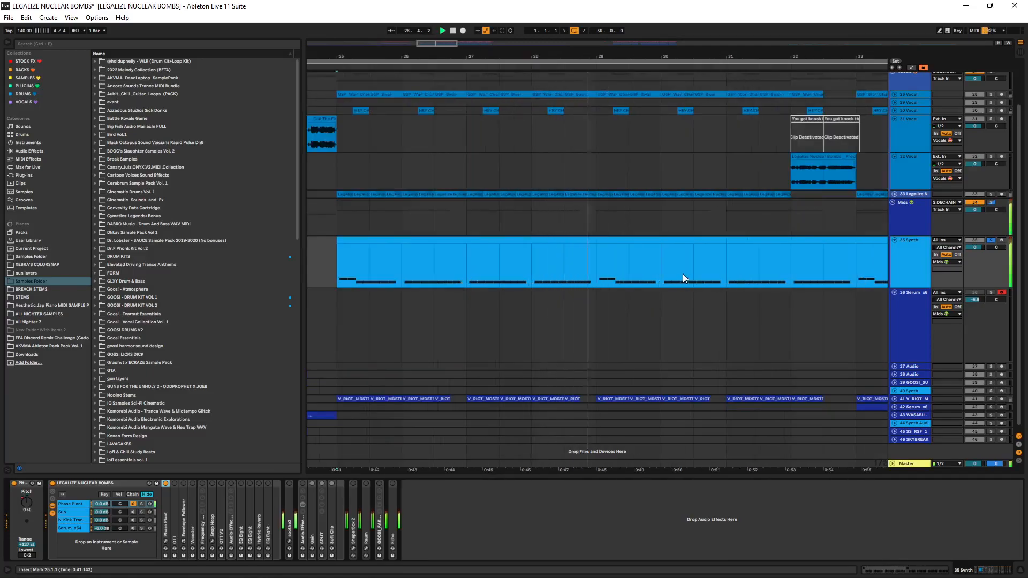
{"action": "scroll", "coordinate": [682, 274], "scroll_direction": "down", "scroll_amount": 3}
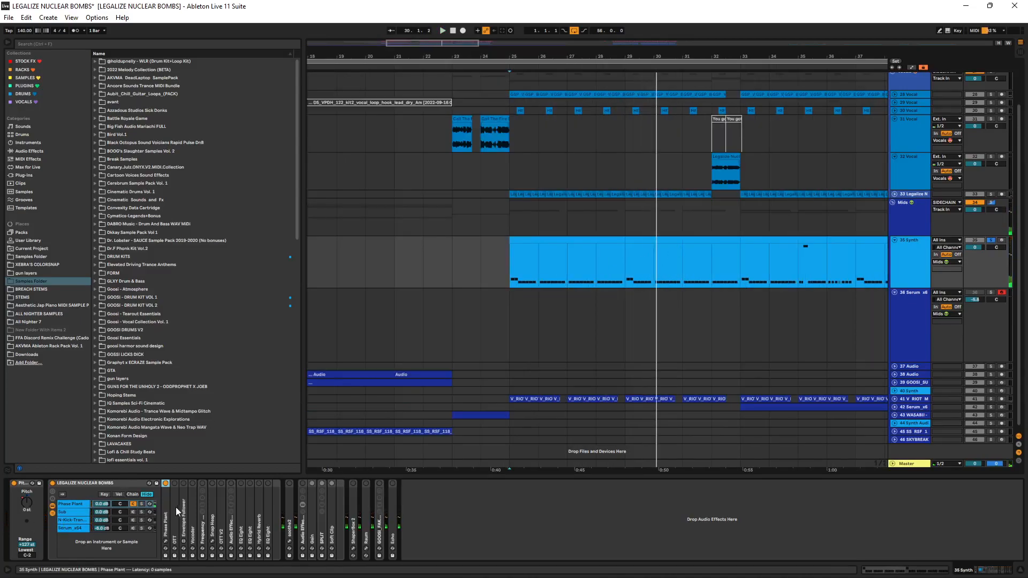
- Open the Phase Plant instrument and bypass its whole Lane 1 effects lane, auditioning the raw oscillators
{"action": "double_click", "coordinate": [163, 499]}
{"action": "left_click", "coordinate": [170, 492]}
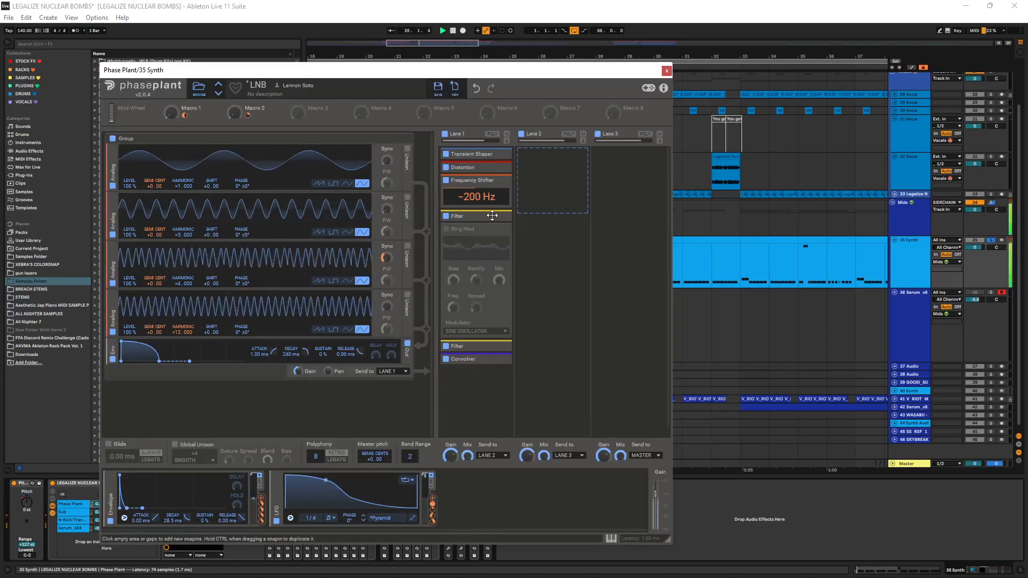
{"action": "left_click", "coordinate": [446, 182]}
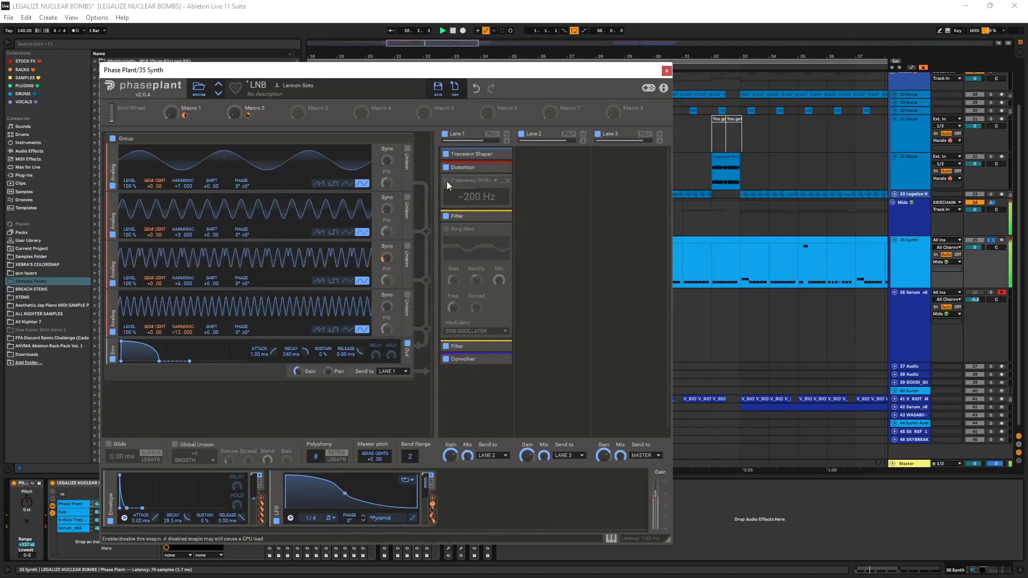
{"action": "left_click", "coordinate": [446, 182]}
{"action": "left_click", "coordinate": [445, 134]}
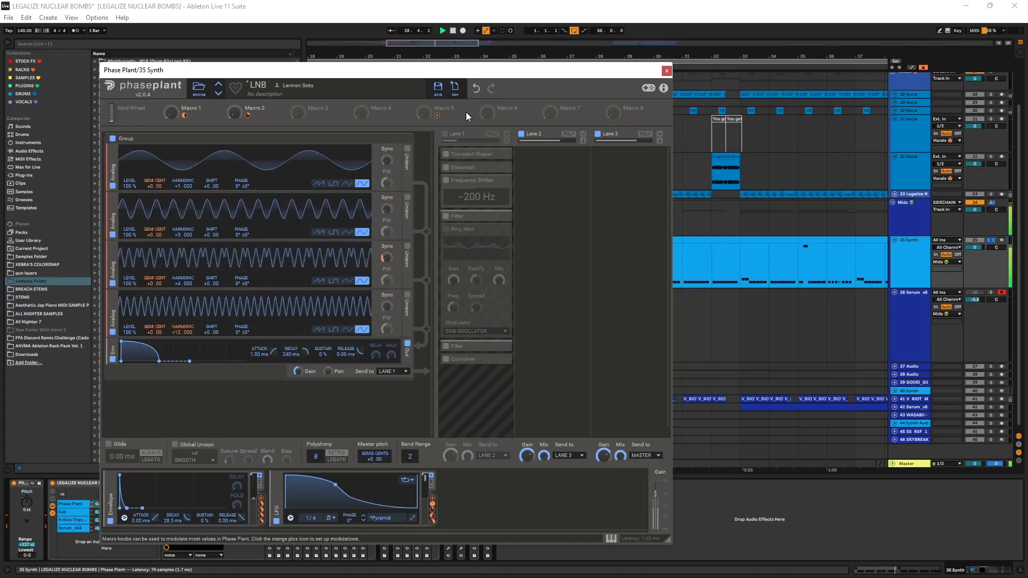
{"action": "key", "text": "space"}
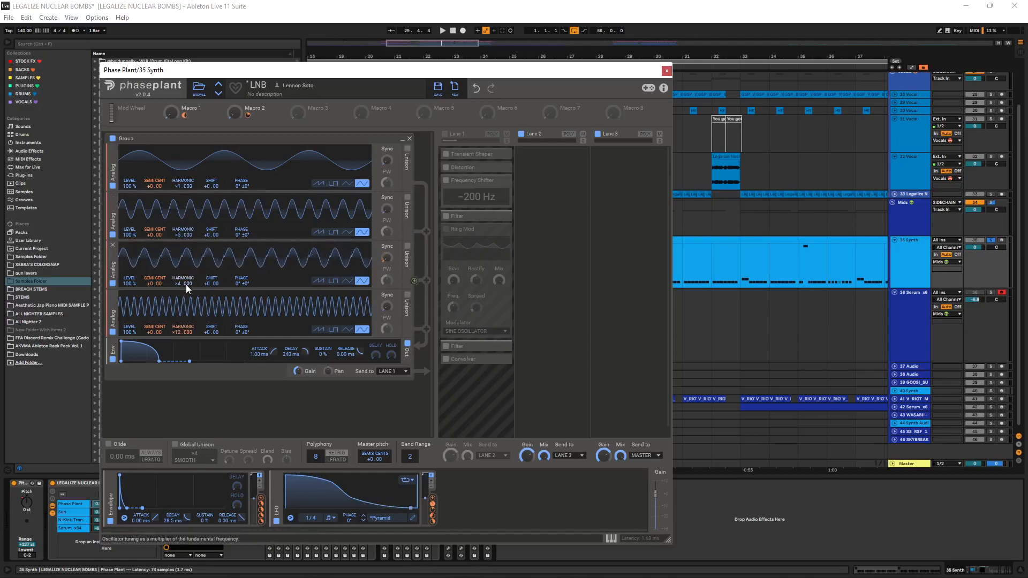
- Examine how Macro 2 modulates the oscillators' harmonic values while playing the synth part
{"action": "left_click_drag", "start_coordinate": [234, 111], "coordinate": [183, 329]}
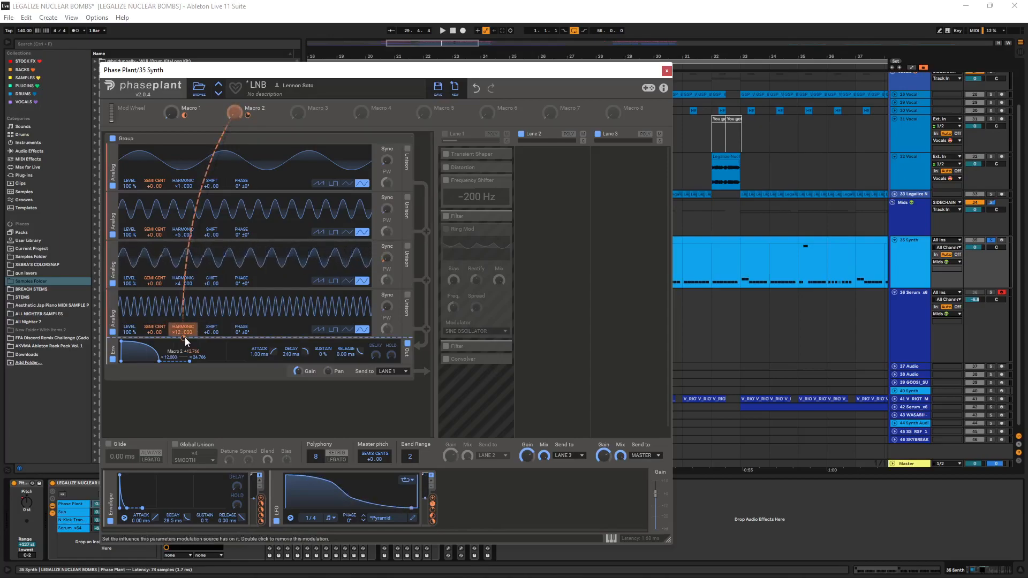
{"action": "key", "text": "space"}
{"action": "mouse_move", "coordinate": [233, 115]}
{"action": "left_mouse_down"}
{"action": "mouse_move", "coordinate": [233, 80]}
{"action": "mouse_move", "coordinate": [233, 116]}
{"action": "left_mouse_up"}
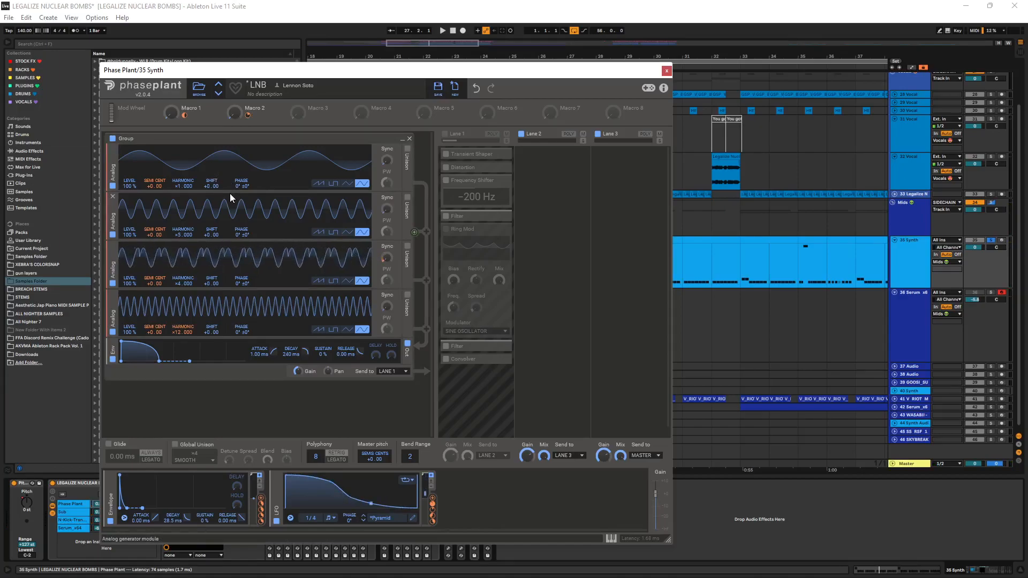
- Move the Phase Plant window clear of the device chain and compare the sound with the Envelope modulator off and on
{"action": "left_click_drag", "start_coordinate": [578, 79], "coordinate": [769, 69]}
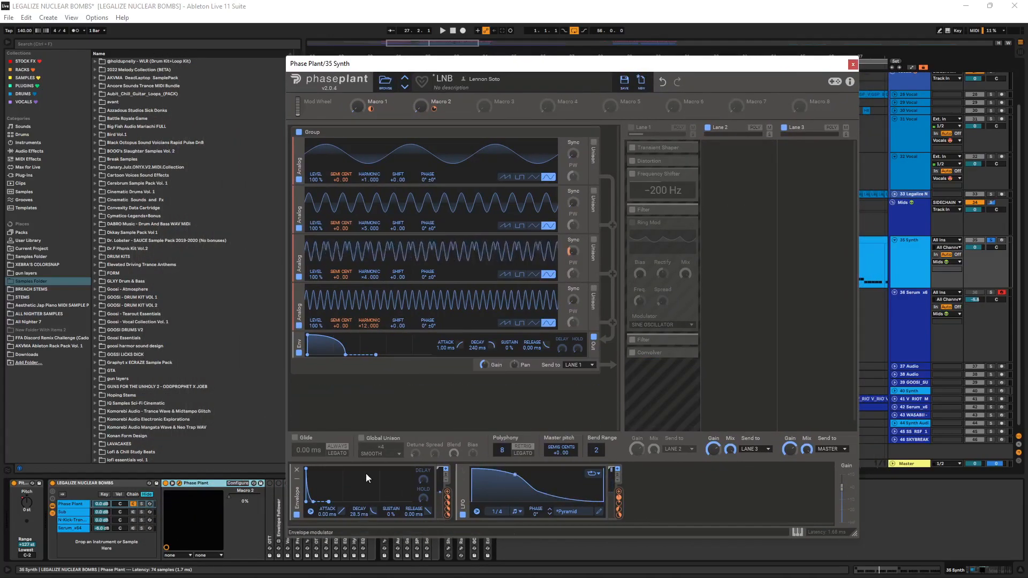
{"action": "left_click", "coordinate": [296, 515]}
{"action": "key", "text": "space"}
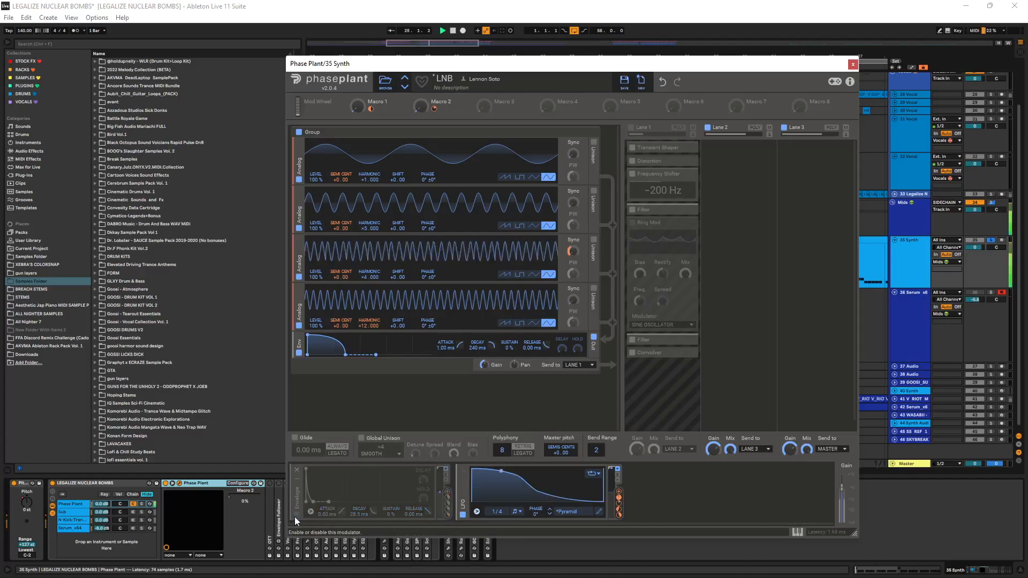
{"action": "left_click", "coordinate": [295, 515]}
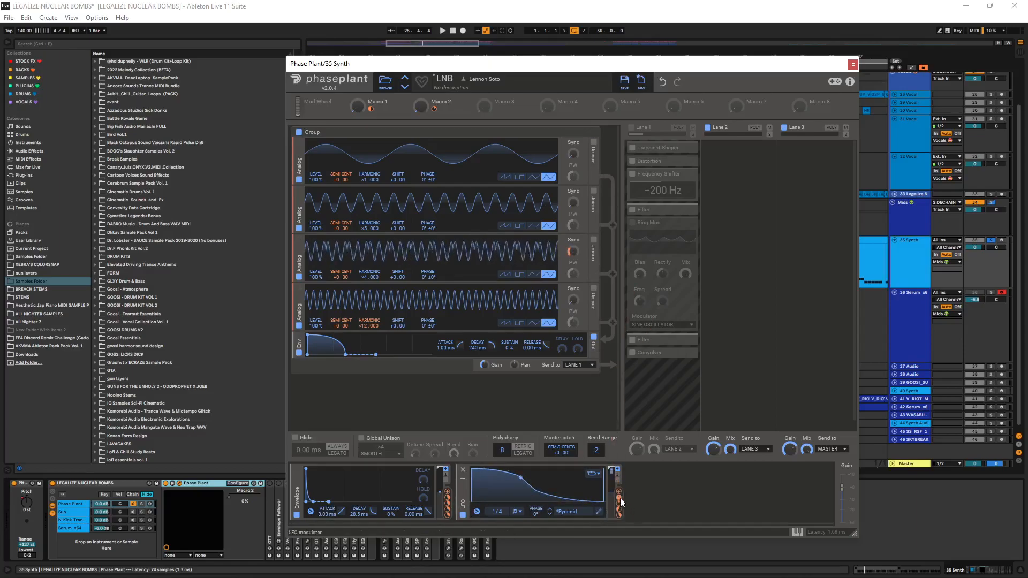
- Inspect the LFO's modulation assignments and compare the sound with the LFO off and on
{"action": "left_click_drag", "start_coordinate": [617, 500], "coordinate": [618, 502]}
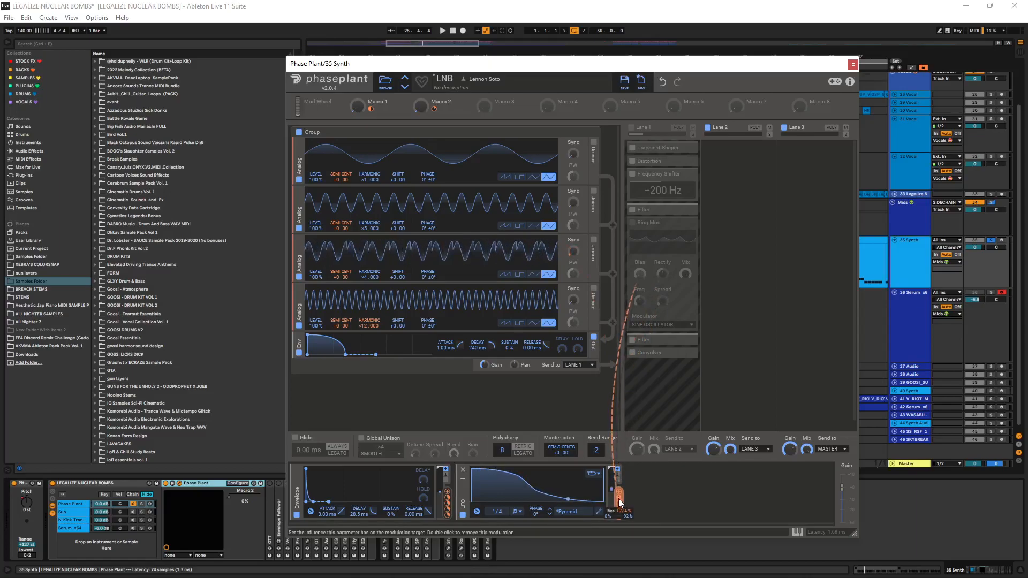
{"action": "double_click", "coordinate": [617, 512]}
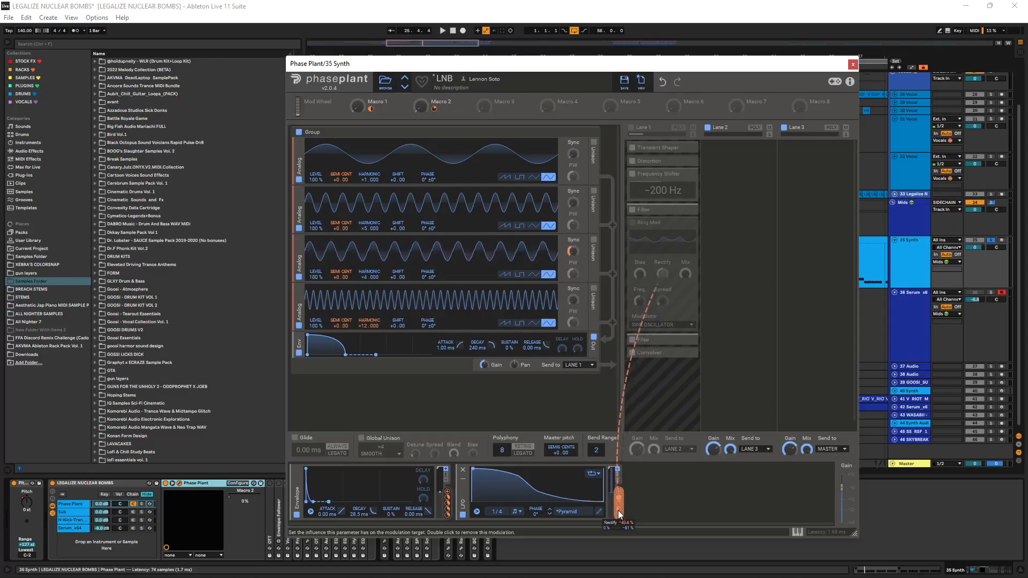
{"action": "key", "text": "ctrl+z"}
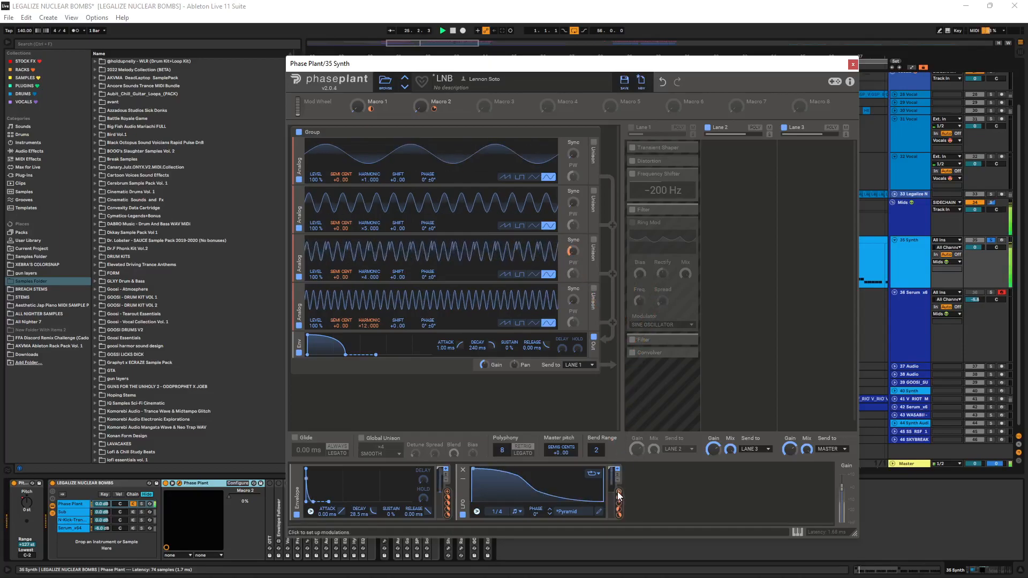
{"action": "left_click", "coordinate": [463, 516]}
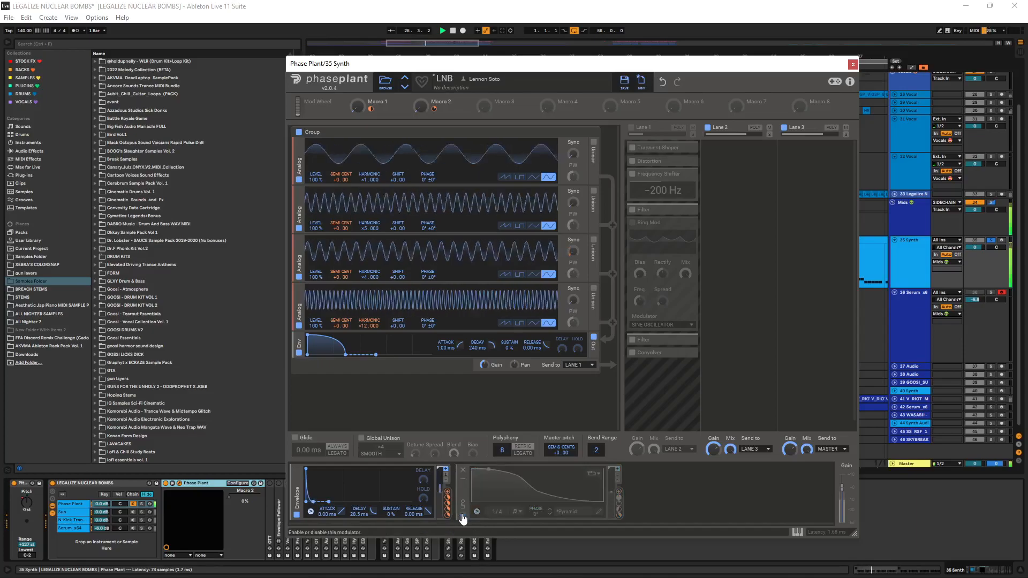
{"action": "left_click", "coordinate": [463, 515]}
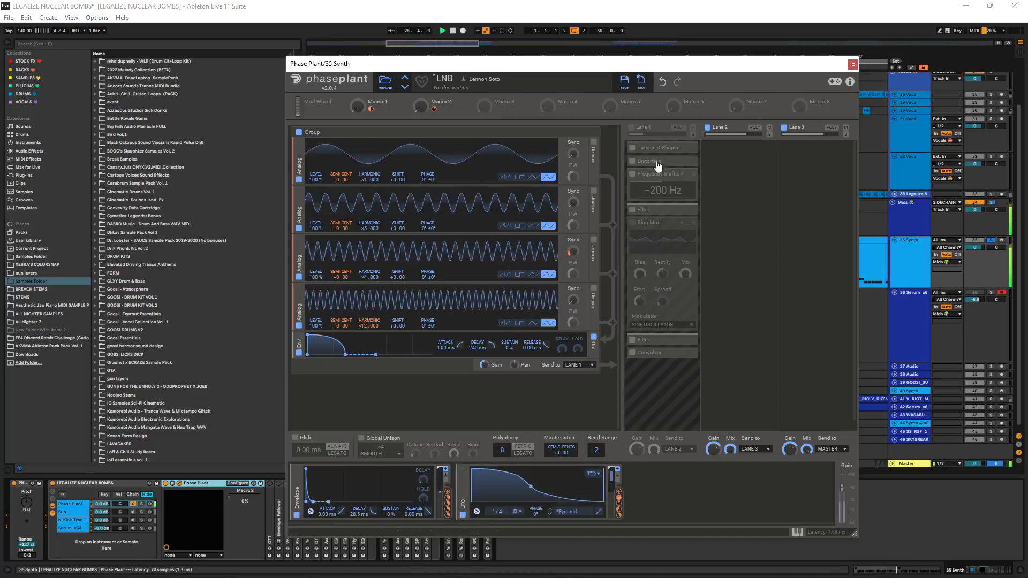
- Re-enable Lane 1 and tidy it by removing the inactive Ring Mod and minimizing the Frequency Shifter
{"action": "left_click", "coordinate": [633, 128]}
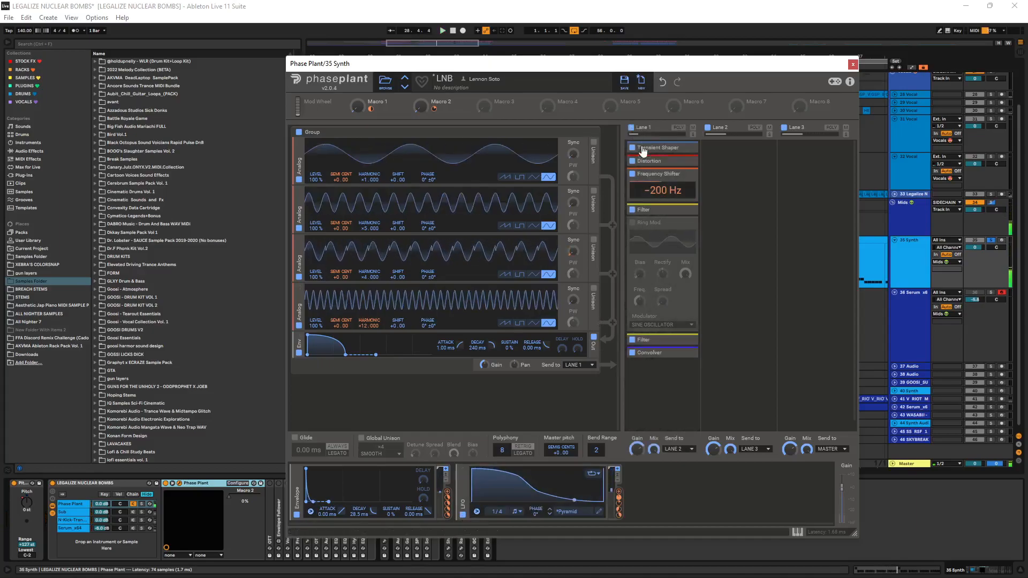
{"action": "left_click", "coordinate": [693, 224]}
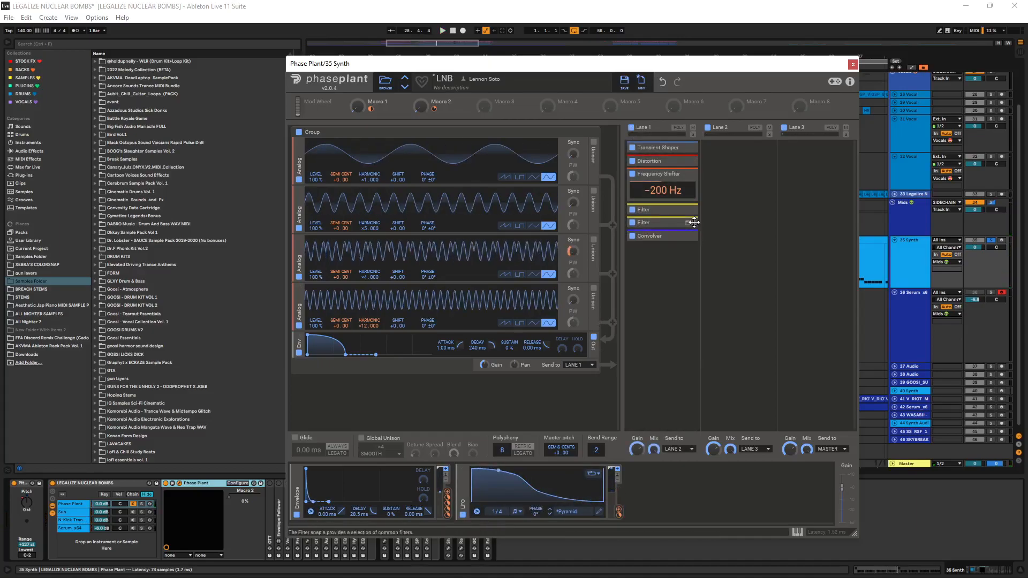
{"action": "left_click", "coordinate": [686, 176]}
- Disable the Distortion, Frequency Shifter, both Filters and the Convolver in Lane 1, leaving only the Transient Shaper active
{"action": "left_click", "coordinate": [632, 160]}
{"action": "left_click", "coordinate": [632, 174]}
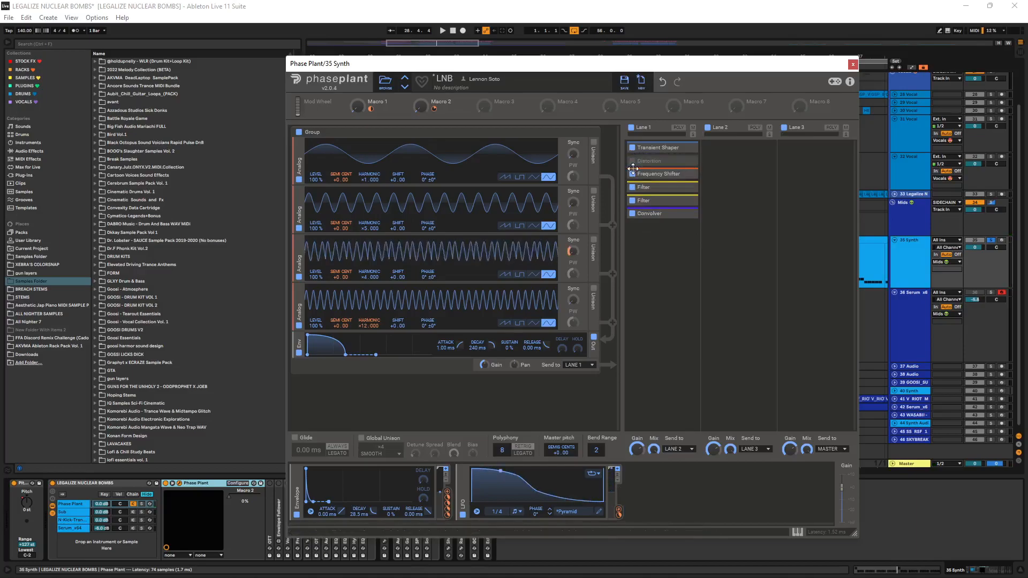
{"action": "left_click", "coordinate": [632, 187]}
{"action": "left_click", "coordinate": [632, 201]}
{"action": "left_click", "coordinate": [632, 213]}
- Expand the Transient Shaper, compare the playing sound with it off and on, and minimize it again
{"action": "key", "text": "space"}
{"action": "left_click", "coordinate": [687, 149]}
{"action": "left_click", "coordinate": [632, 148]}
{"action": "left_click", "coordinate": [632, 148]}
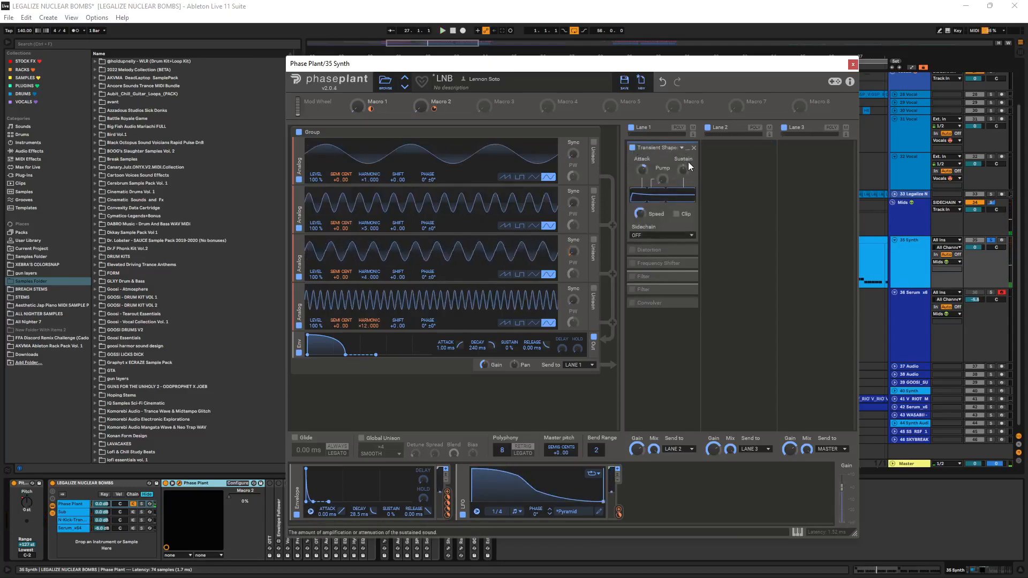
{"action": "left_click", "coordinate": [687, 147]}
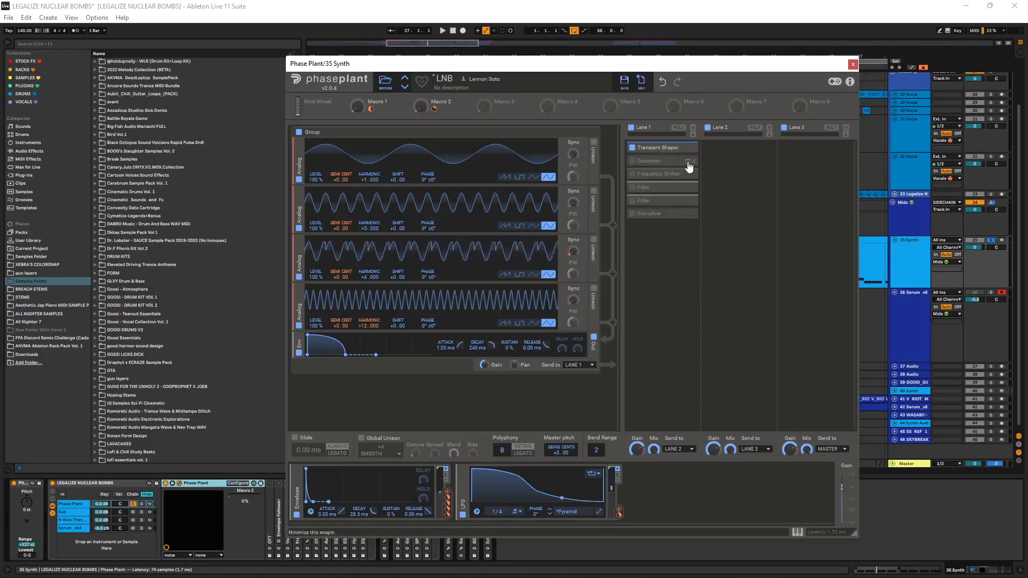
- Enable the Overdrive Distortion in Lane 1, audition it with its settings expanded, and minimize it
{"action": "left_click", "coordinate": [688, 162]}
{"action": "left_click", "coordinate": [632, 161]}
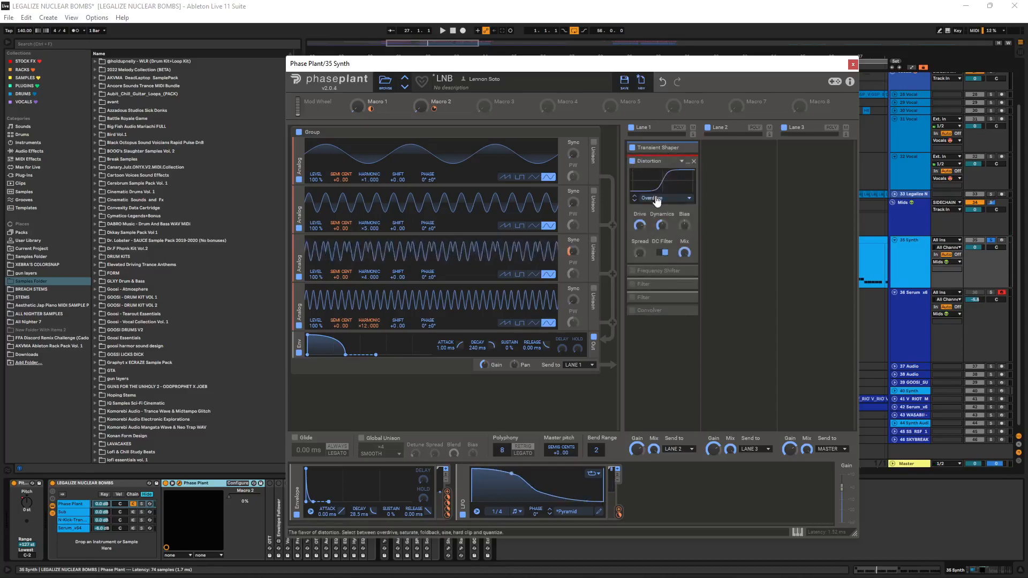
{"action": "mouse_move", "coordinate": [655, 67]}
{"action": "left_mouse_down"}
{"action": "mouse_move", "coordinate": [631, 130]}
{"action": "mouse_move", "coordinate": [669, 94]}
{"action": "mouse_move", "coordinate": [582, 66]}
{"action": "mouse_move", "coordinate": [664, 60]}
{"action": "left_mouse_up"}
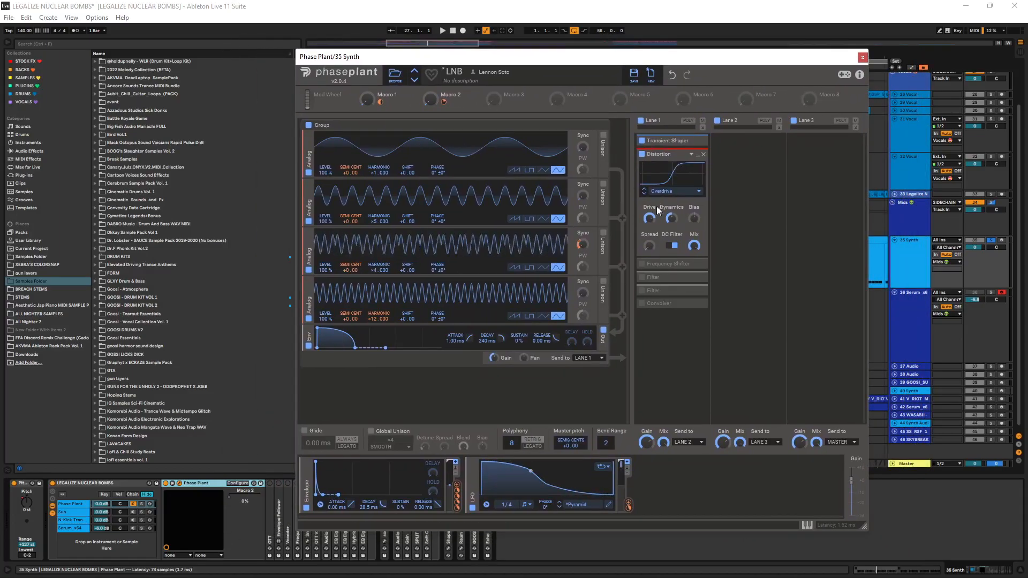
{"action": "key", "text": "space"}
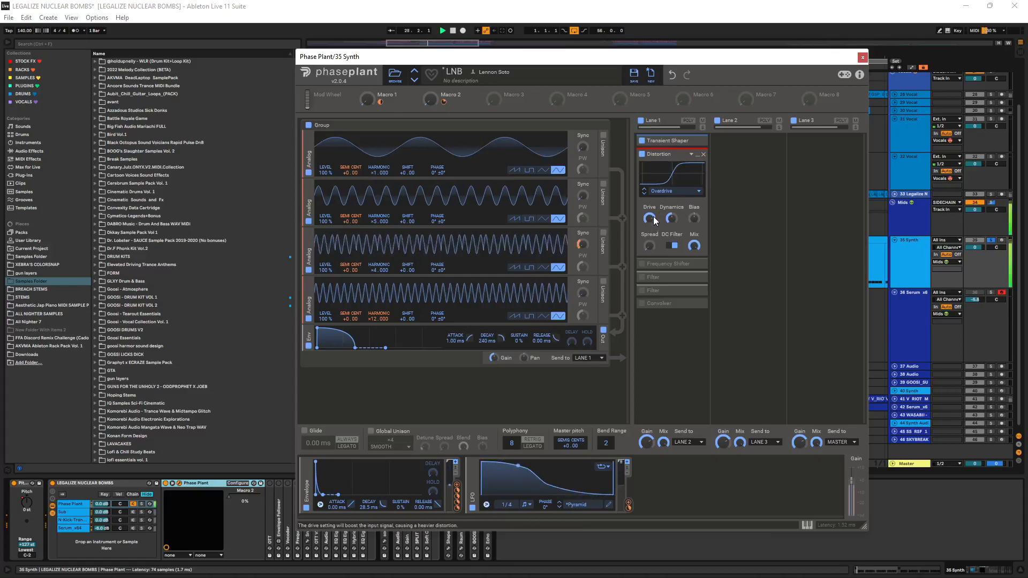
{"action": "left_click", "coordinate": [697, 155]}
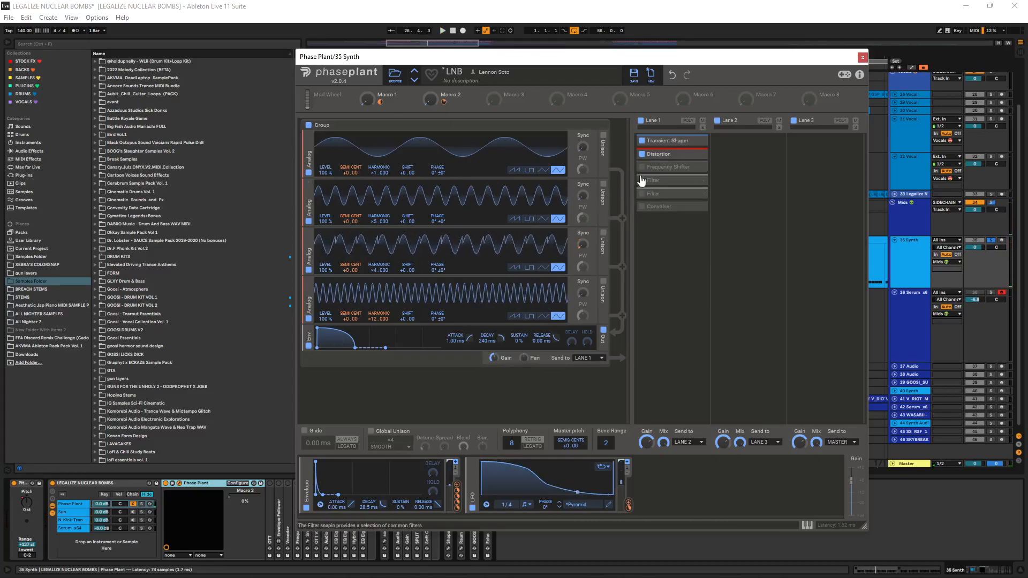
- Enable the -200 Hz Frequency Shifter in Lane 1 and audition it along with the Macro 1 control
{"action": "left_click", "coordinate": [642, 168]}
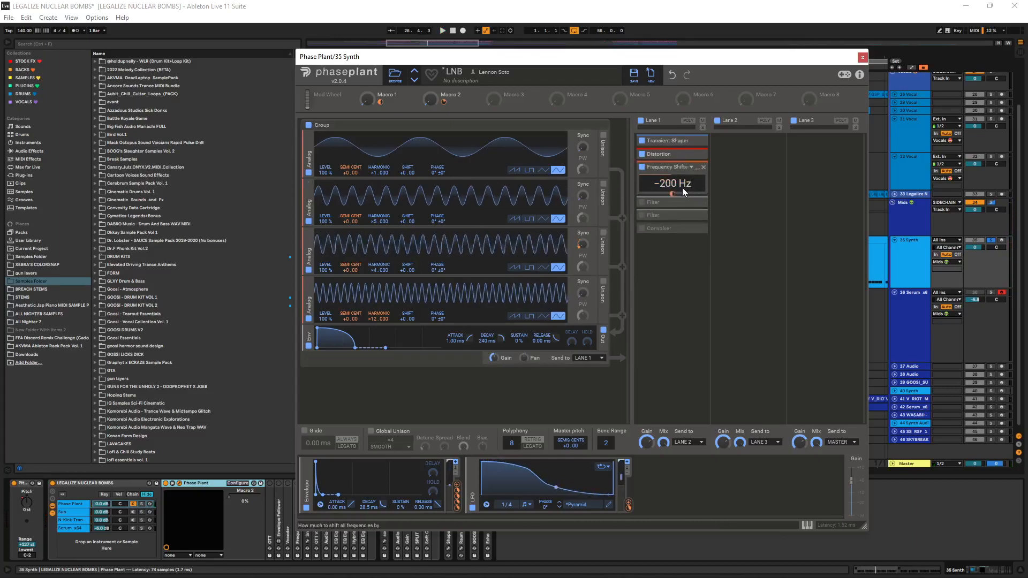
{"action": "double_click", "coordinate": [673, 198]}
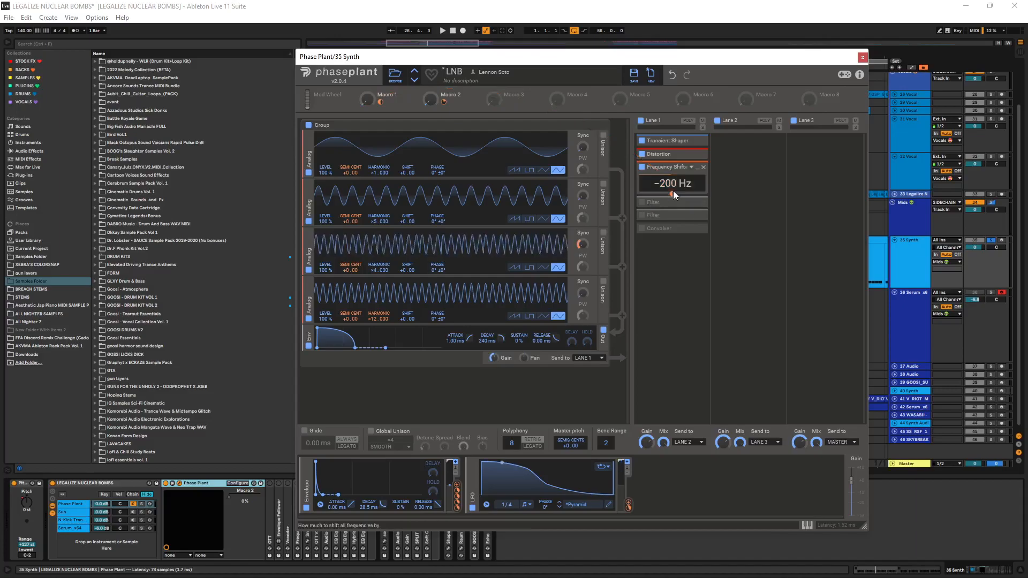
{"action": "key", "text": "space"}
{"action": "mouse_move", "coordinate": [367, 99]}
{"action": "left_mouse_down"}
{"action": "mouse_move", "coordinate": [367, 48]}
{"action": "mouse_move", "coordinate": [367, 102]}
{"action": "left_mouse_up"}
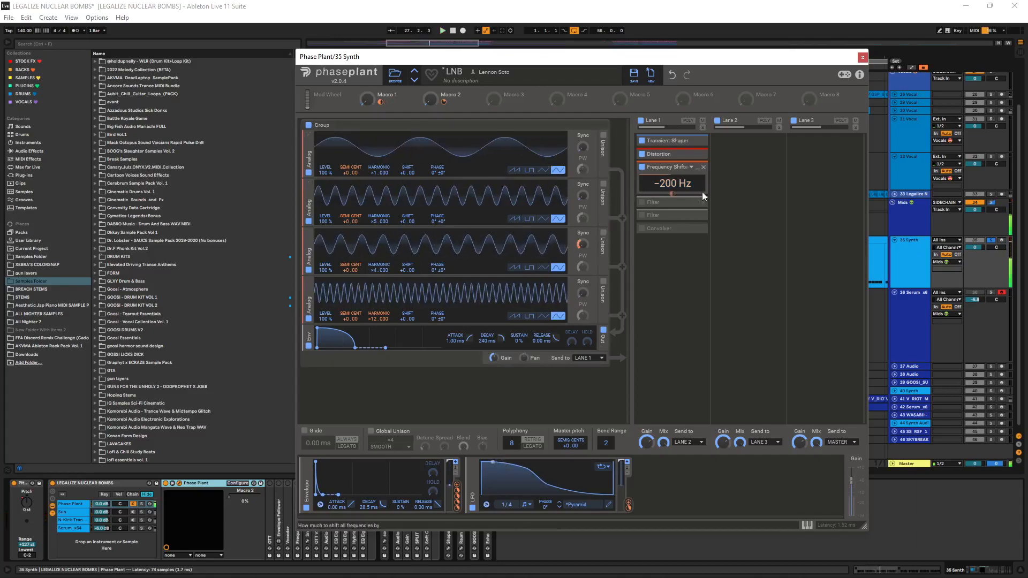
- Enable both high-pass Filters in Lane 1, audition them, check the first one's cutoff frequency, and minimize them
{"action": "left_click_drag", "start_coordinate": [659, 57], "coordinate": [765, 36]}
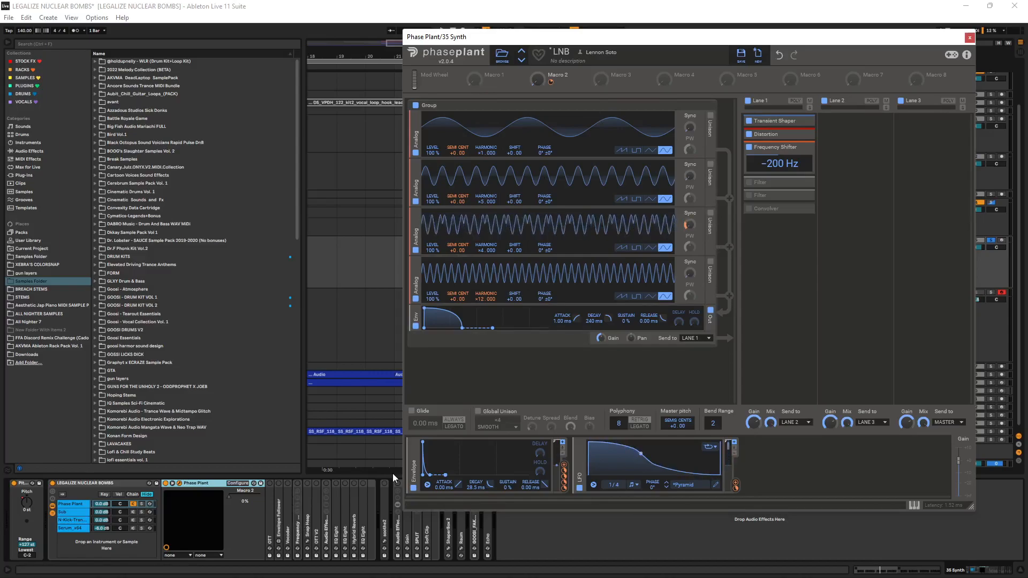
{"action": "left_click_drag", "start_coordinate": [741, 36], "coordinate": [648, 34]}
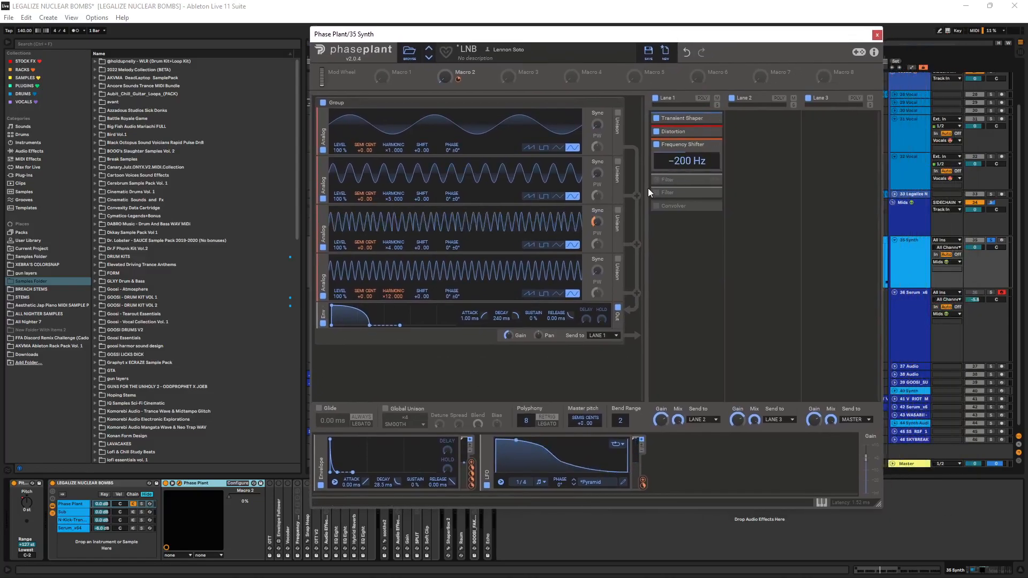
{"action": "left_click", "coordinate": [712, 181]}
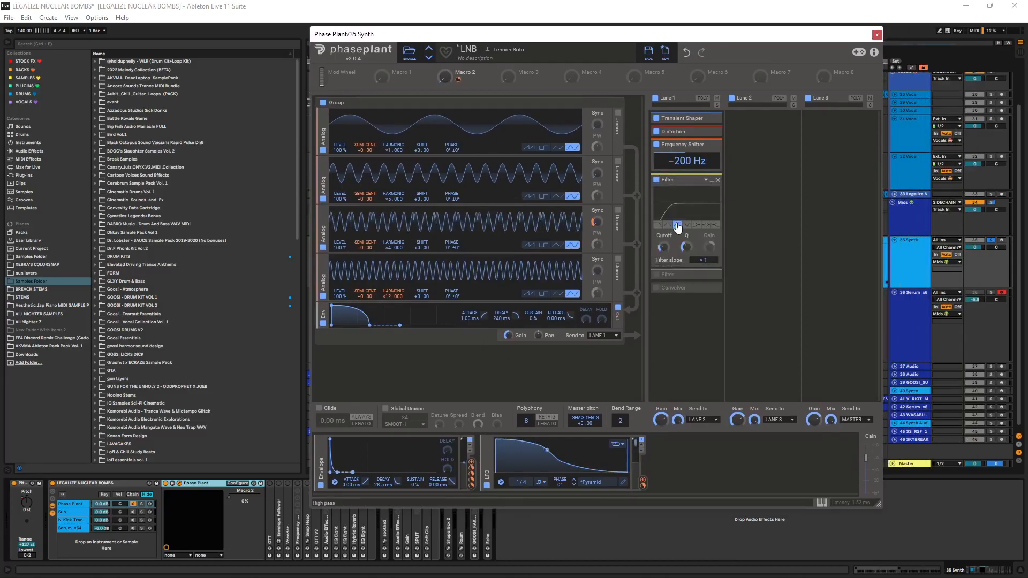
{"action": "right_click", "coordinate": [667, 243]}
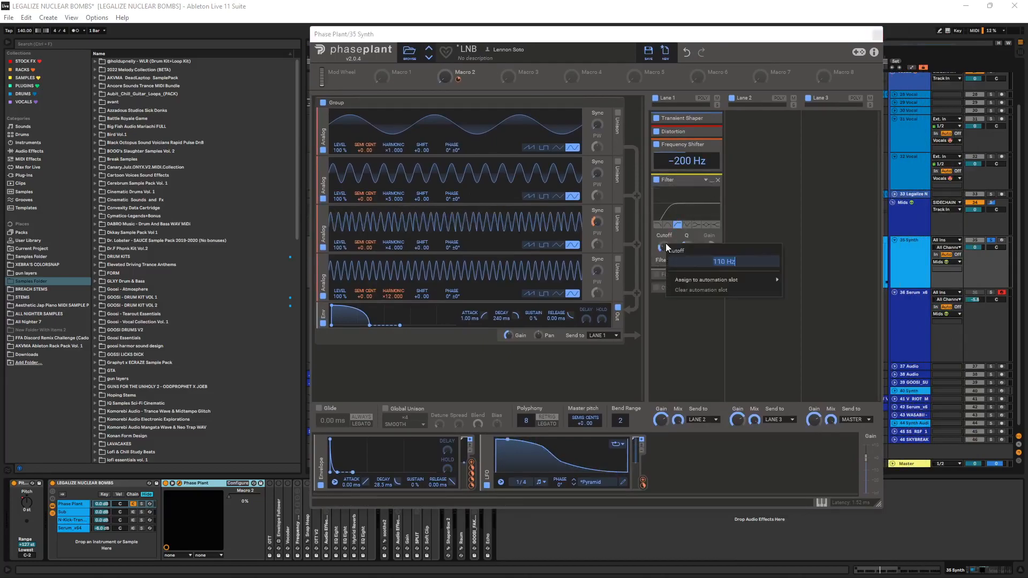
{"action": "left_click", "coordinate": [744, 231]}
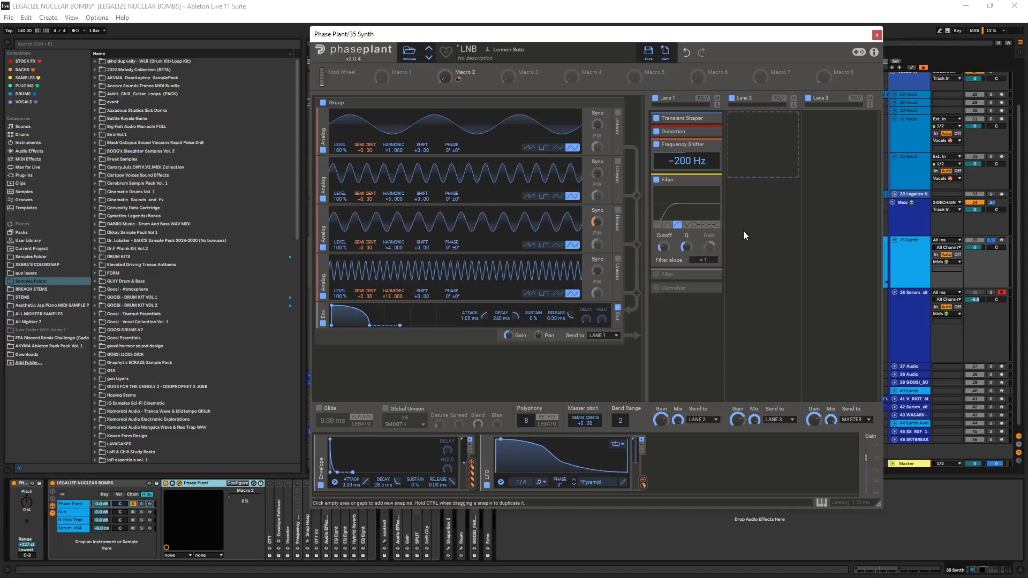
{"action": "left_click", "coordinate": [713, 182]}
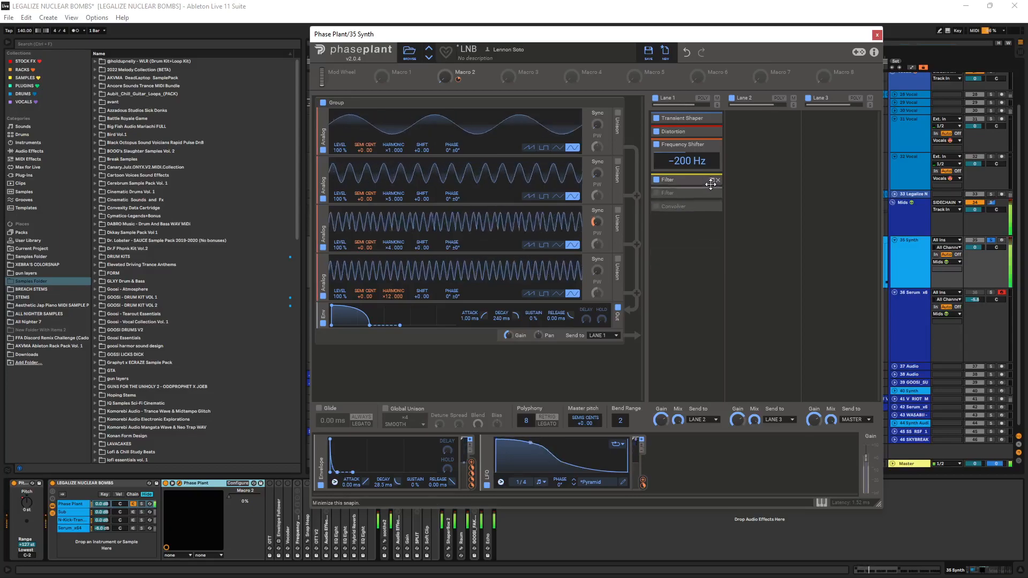
{"action": "left_click_drag", "start_coordinate": [669, 194], "coordinate": [704, 203]}
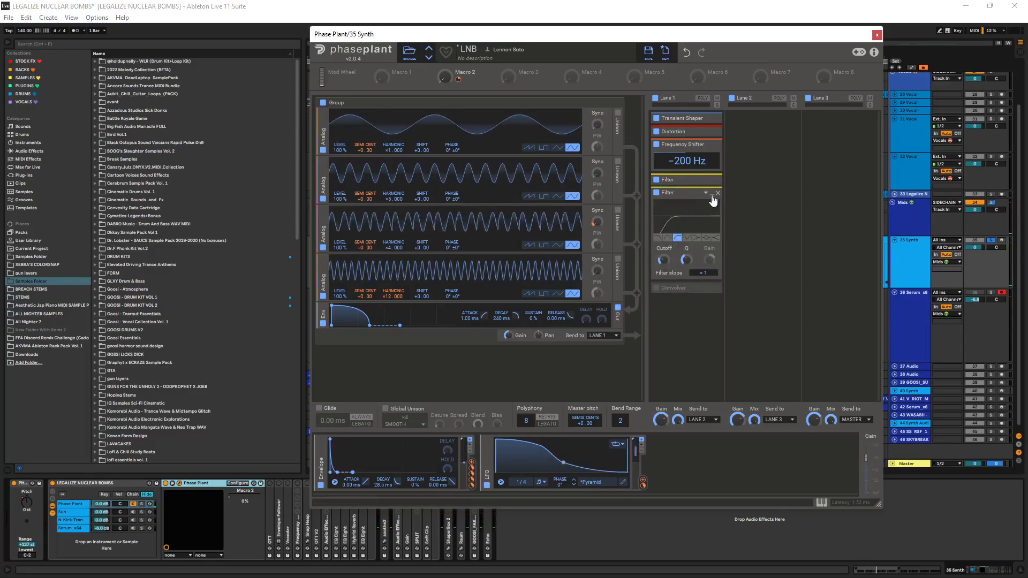
{"action": "left_click", "coordinate": [711, 195]}
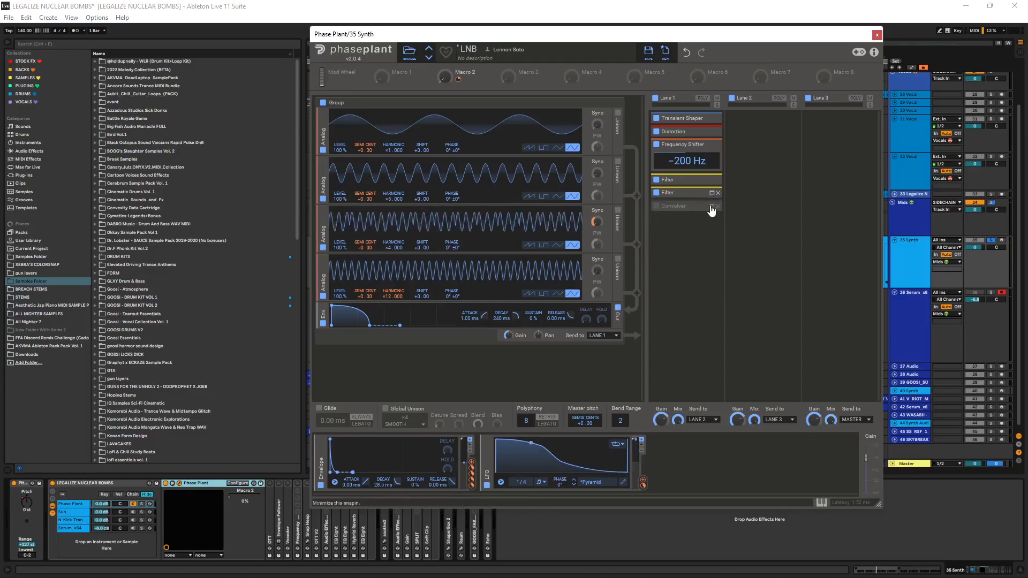
- Enable the Convolver in Lane 1, compare the playing sound with it off and on, and minimize it
{"action": "left_click", "coordinate": [705, 207]}
{"action": "left_click", "coordinate": [656, 206]}
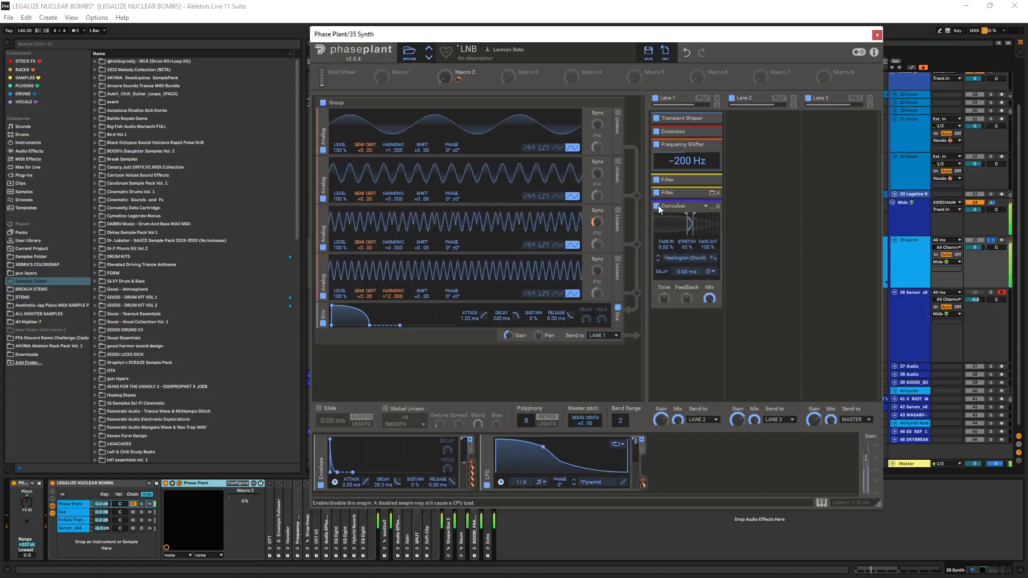
{"action": "left_click", "coordinate": [658, 207]}
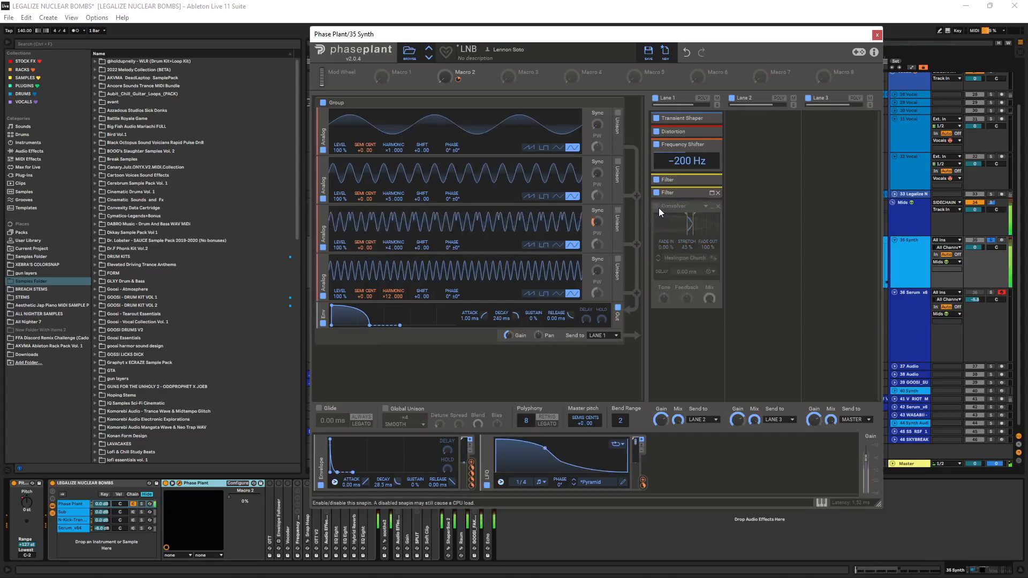
{"action": "left_click", "coordinate": [658, 208]}
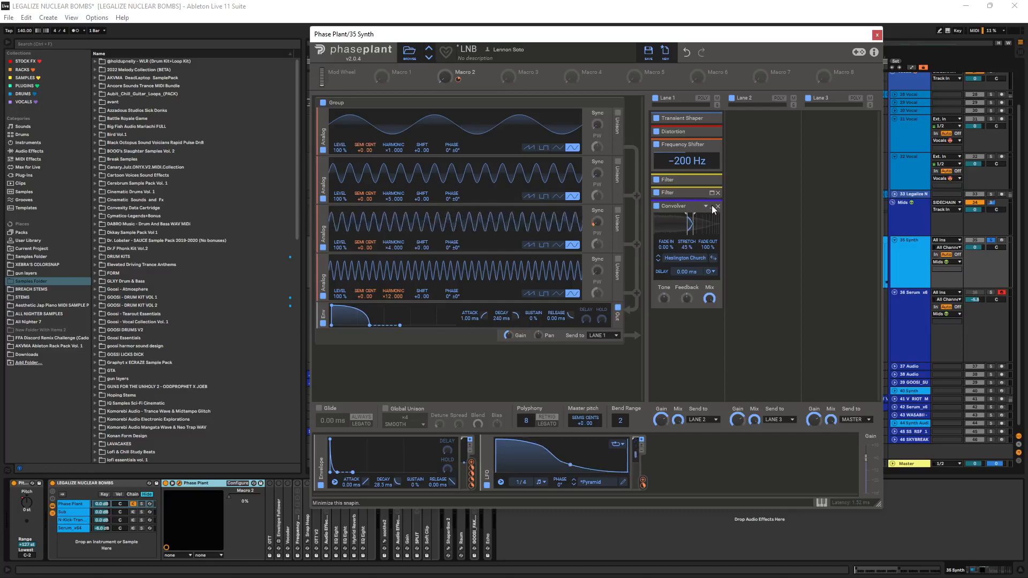
{"action": "left_click", "coordinate": [712, 208]}
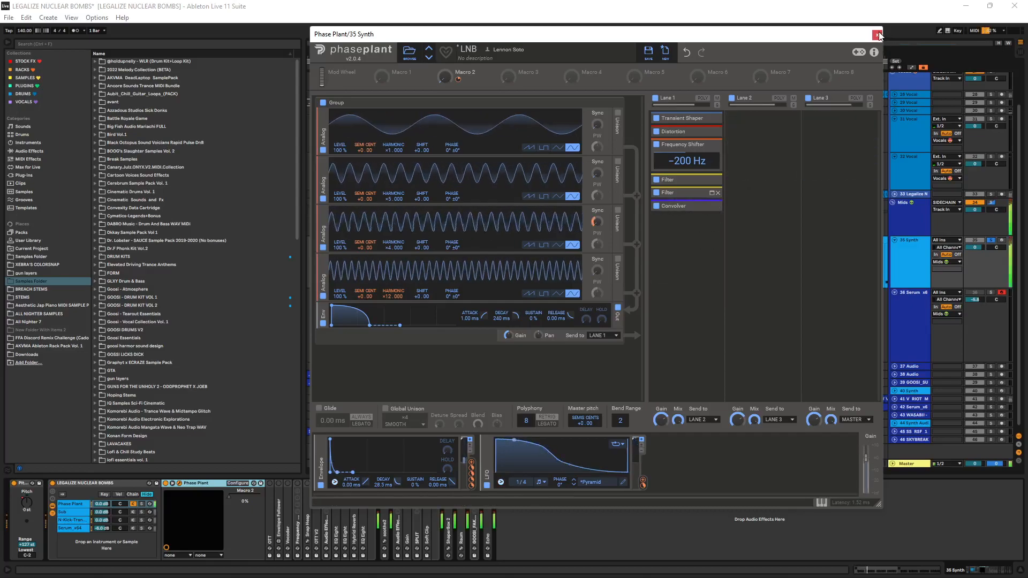
- Close the Phase Plant window, enable the OTT device in the rack, audition it expanded, and fold it again
{"action": "left_click", "coordinate": [877, 35]}
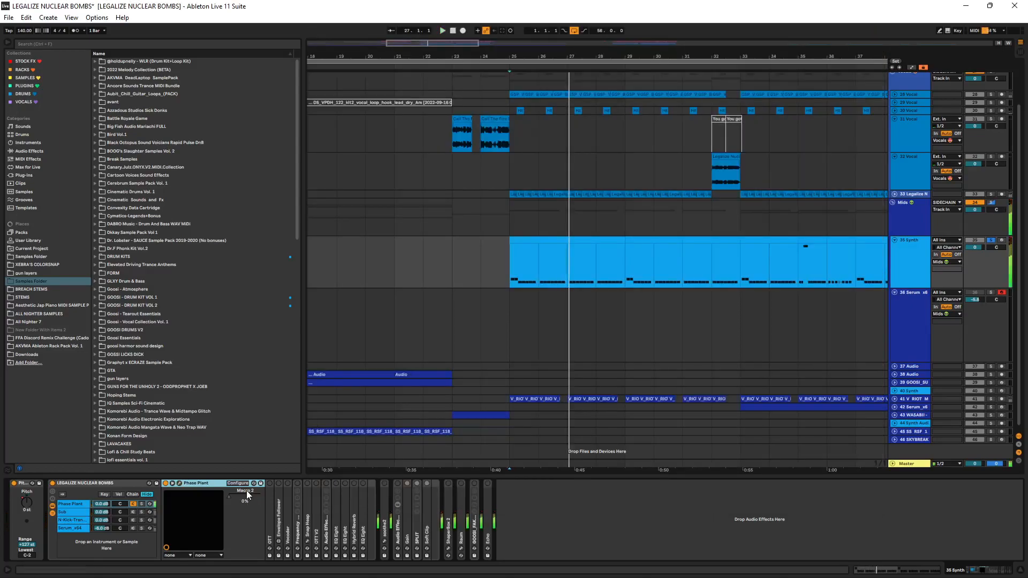
{"action": "double_click", "coordinate": [269, 495]}
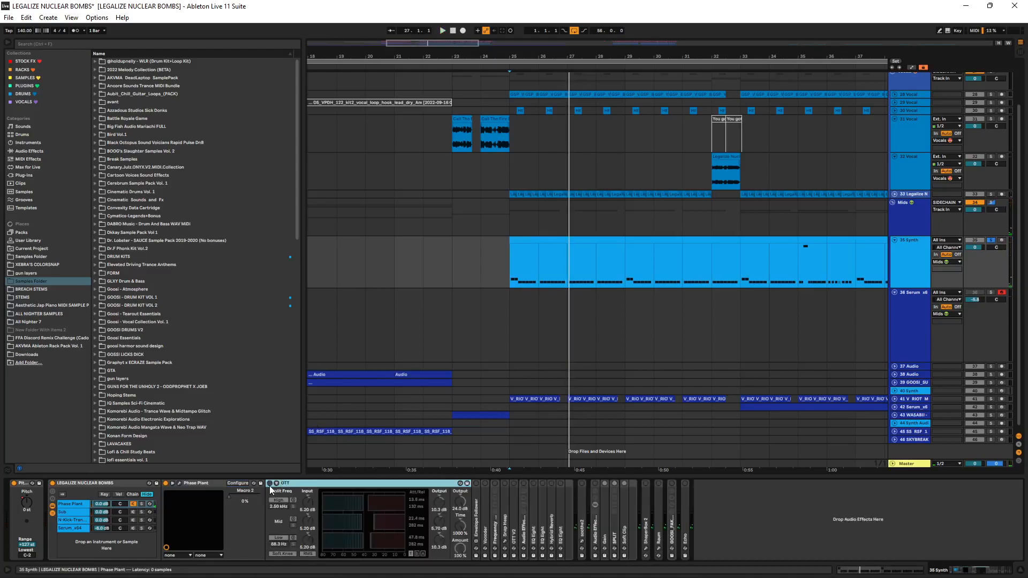
{"action": "left_click", "coordinate": [270, 483]}
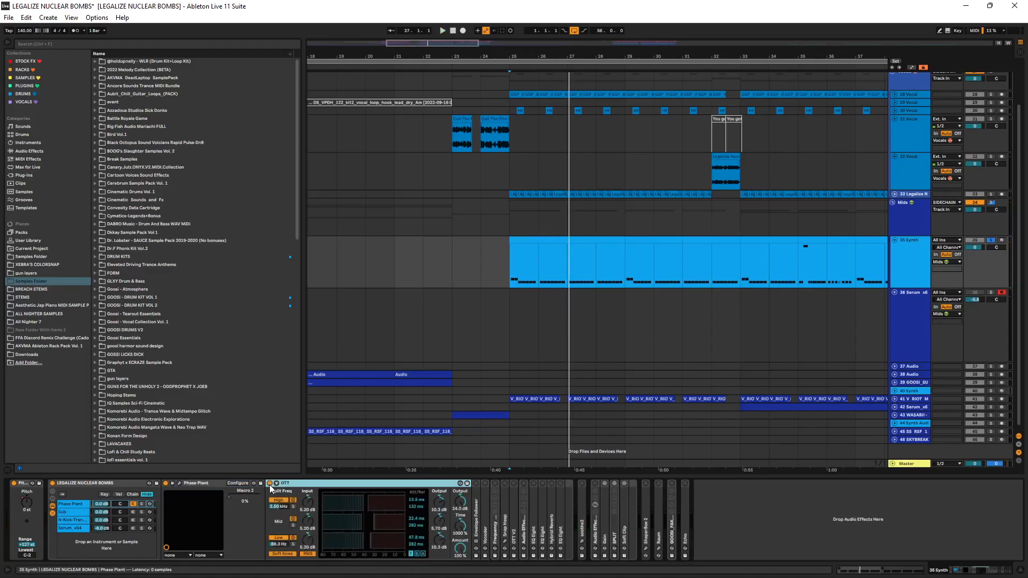
{"action": "key", "text": "space"}
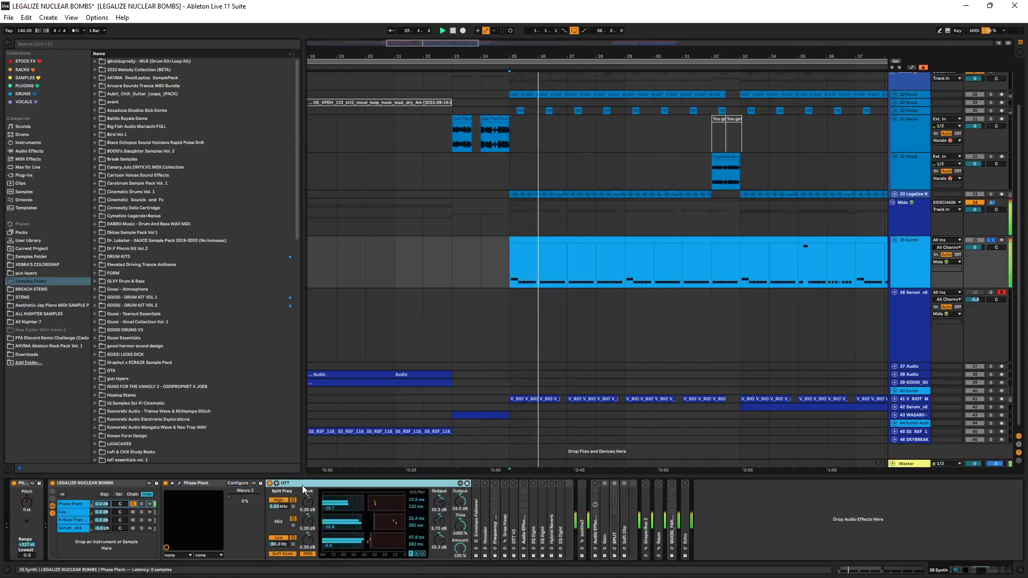
{"action": "double_click", "coordinate": [302, 484]}
{"action": "key", "text": "space"}
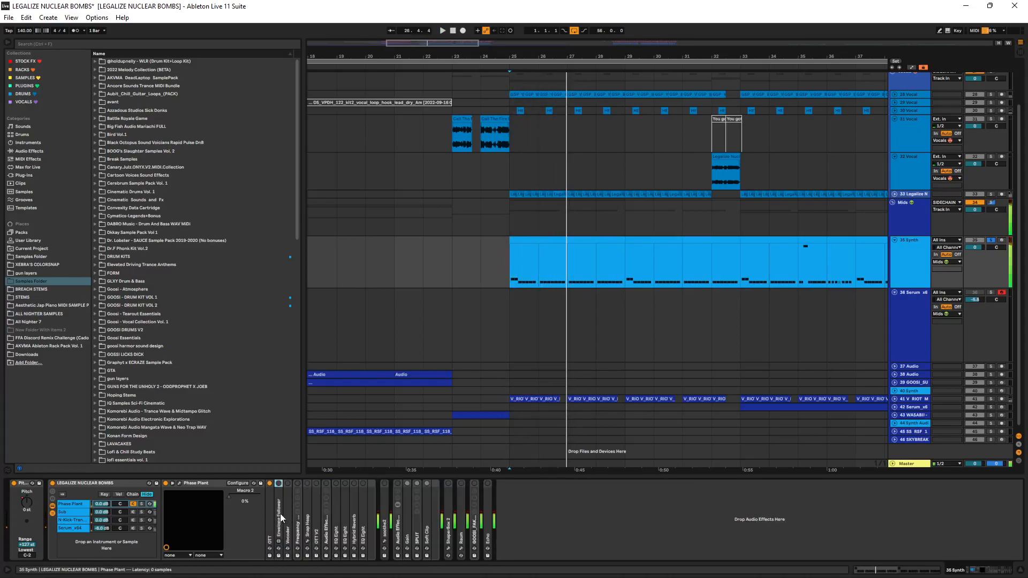
- Enable the Envelope Follower and the Vocoder, audition them with their settings expanded, and fold both devices
{"action": "double_click", "coordinate": [281, 512]}
{"action": "double_click", "coordinate": [372, 510]}
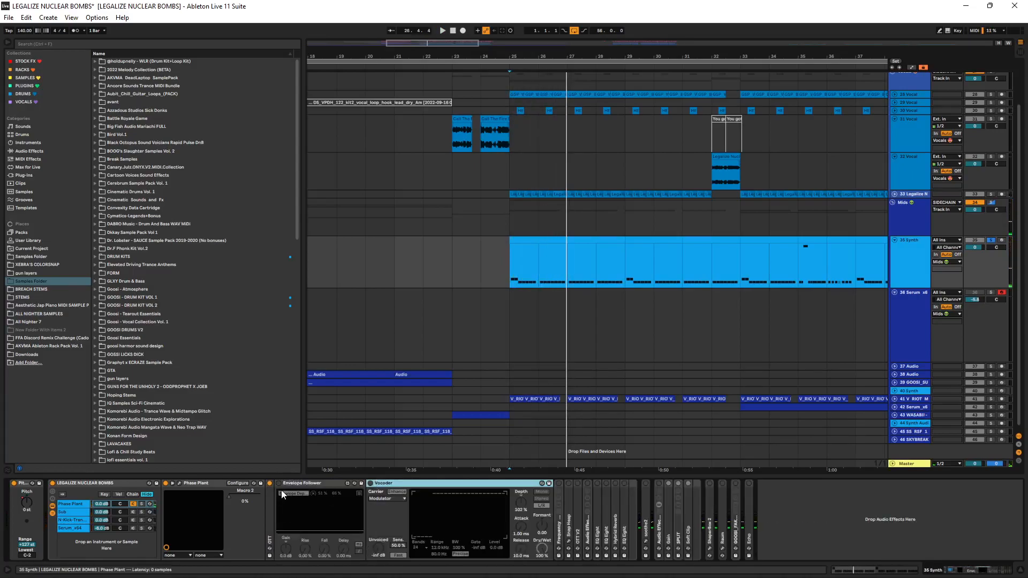
{"action": "left_click", "coordinate": [370, 484]}
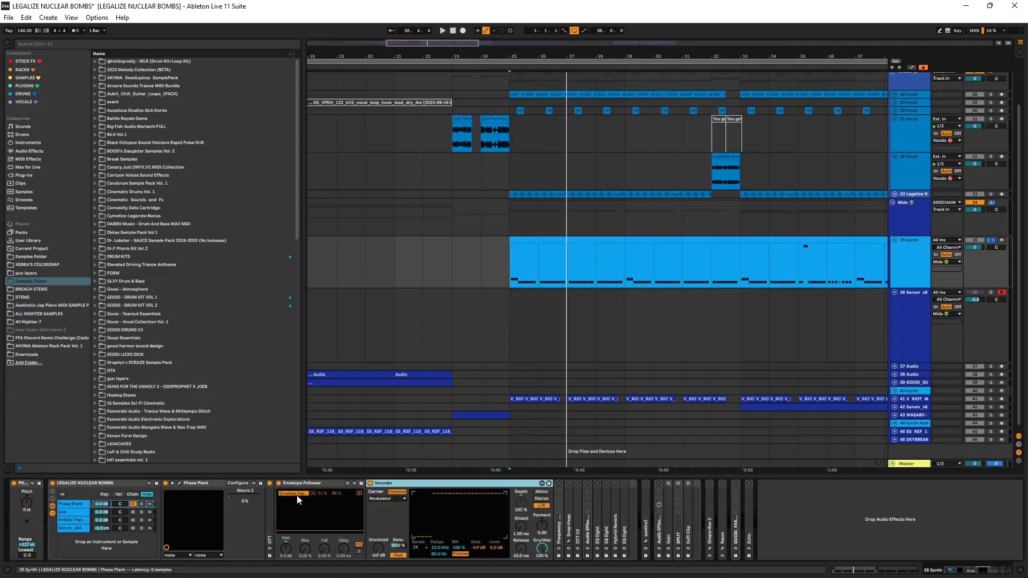
{"action": "left_click", "coordinate": [329, 490]}
{"action": "key", "text": "space"}
{"action": "left_click_drag", "start_coordinate": [523, 518], "coordinate": [523, 529]}
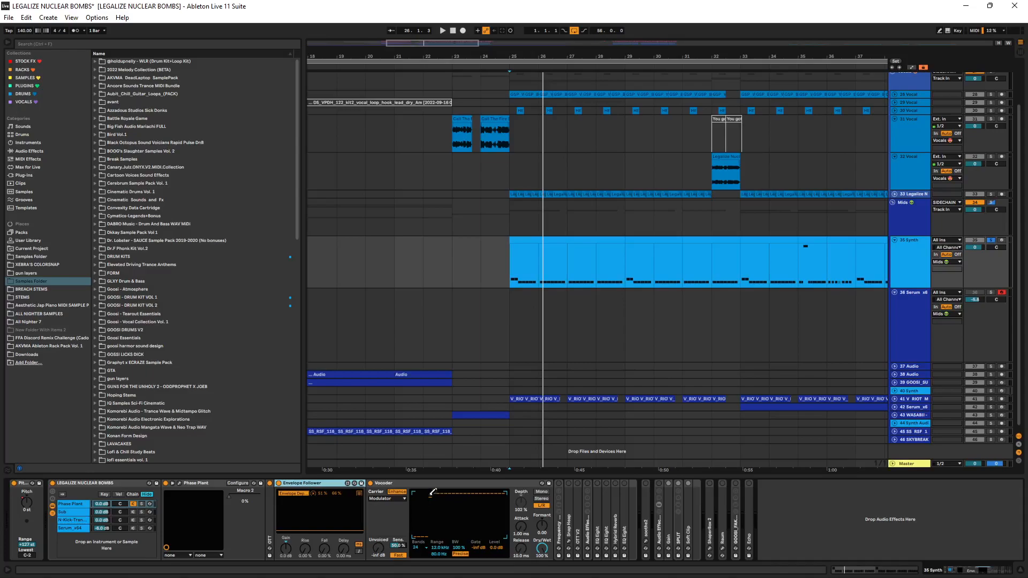
{"action": "key", "text": "space"}
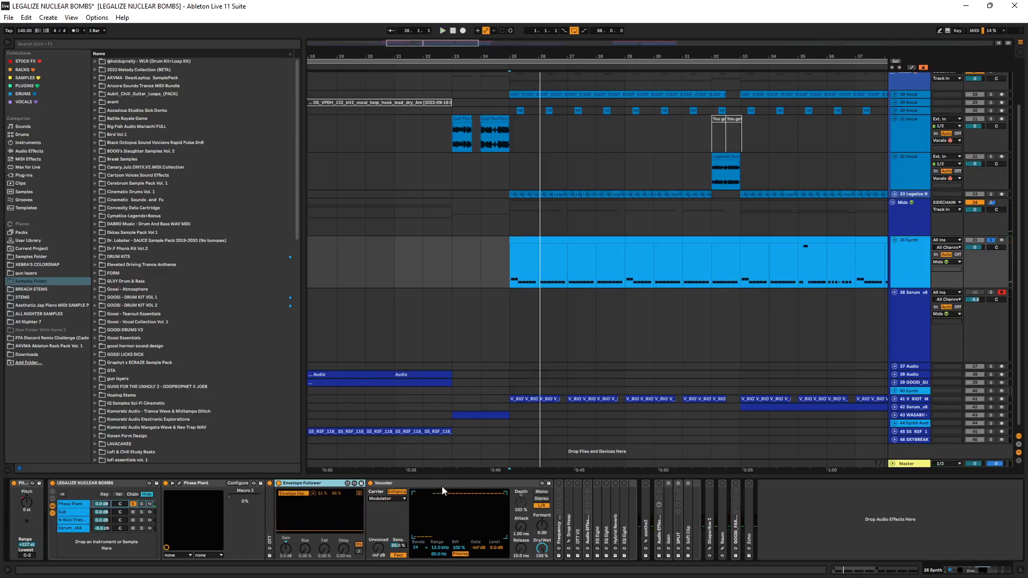
{"action": "double_click", "coordinate": [307, 484]}
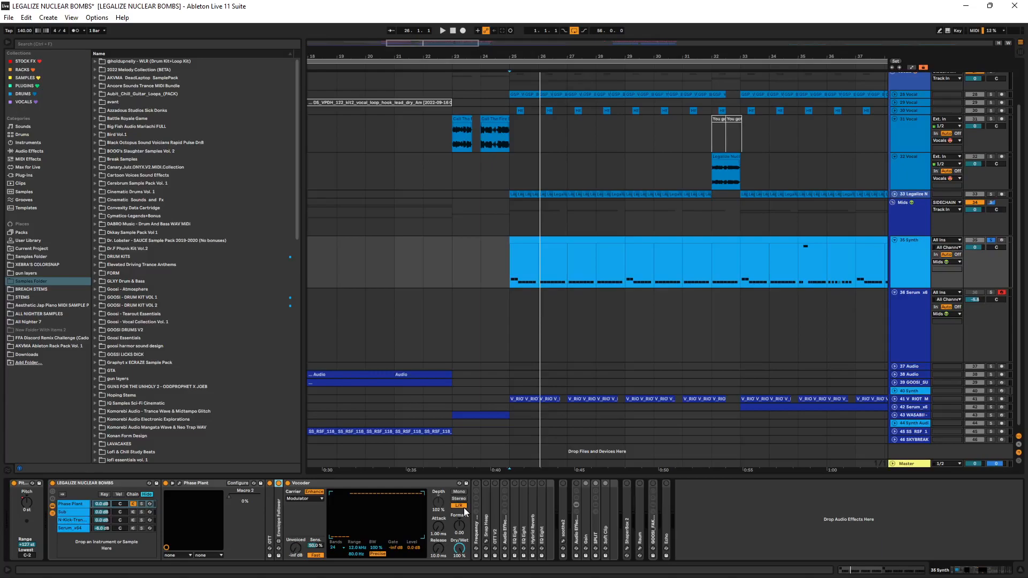
{"action": "double_click", "coordinate": [410, 487]}
- Expand and enable the Frequency Shifter, audition it, and show the automation of its Coarse parameter on the 35 Synth track
{"action": "double_click", "coordinate": [299, 483]}
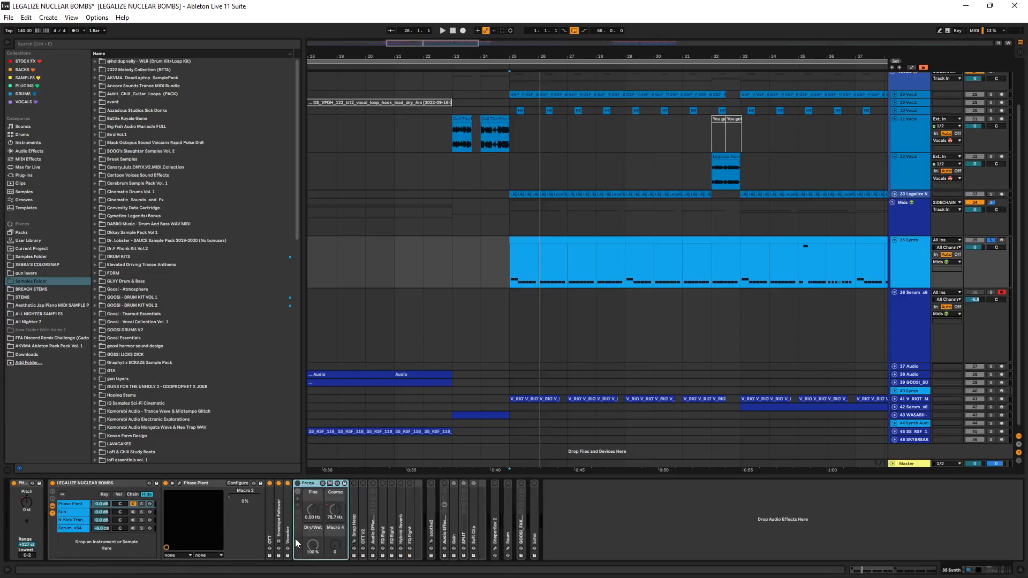
{"action": "key", "text": "space"}
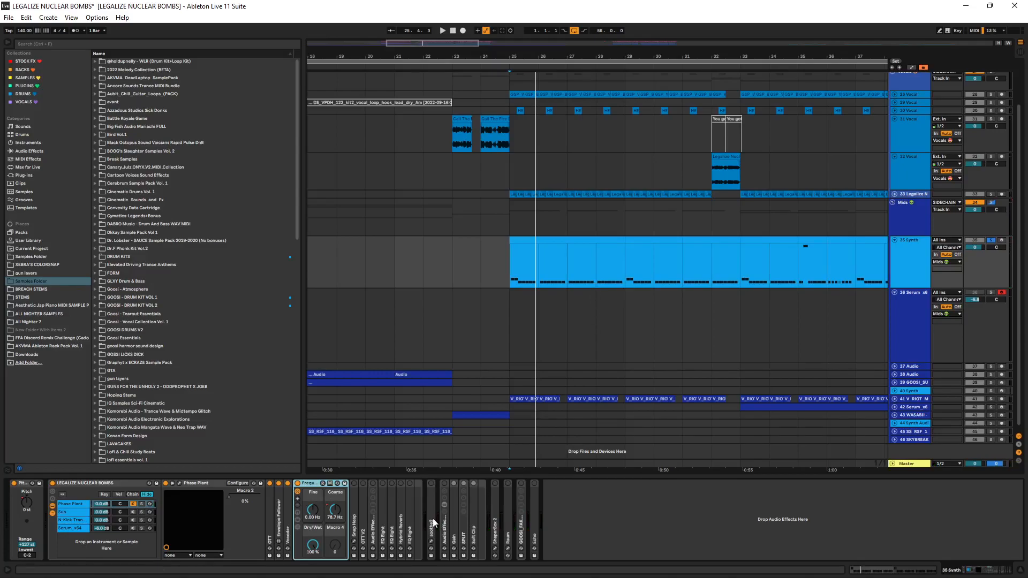
{"action": "key", "text": "a"}
{"action": "right_click", "coordinate": [335, 511]}
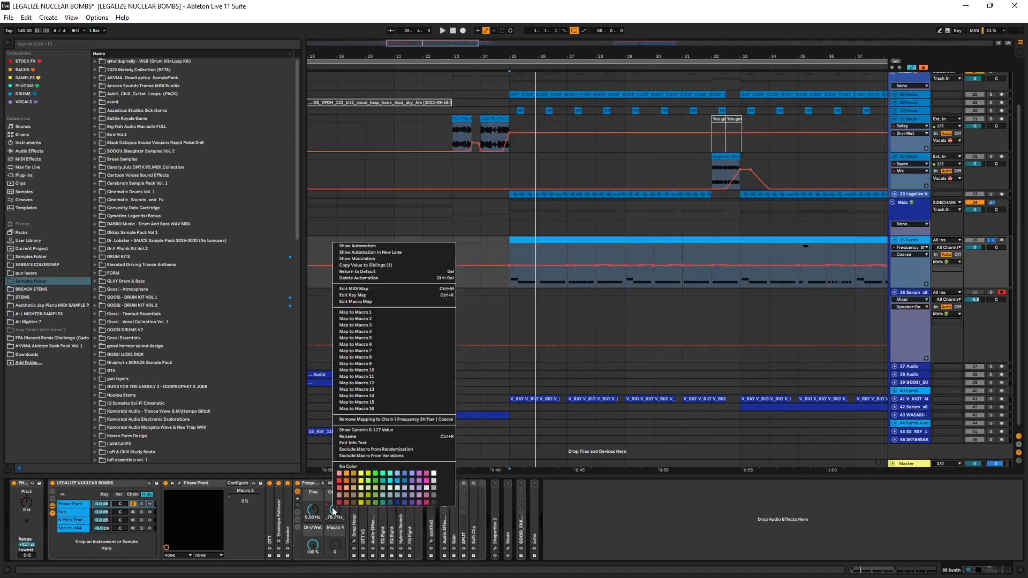
{"action": "key", "text": "Escape"}
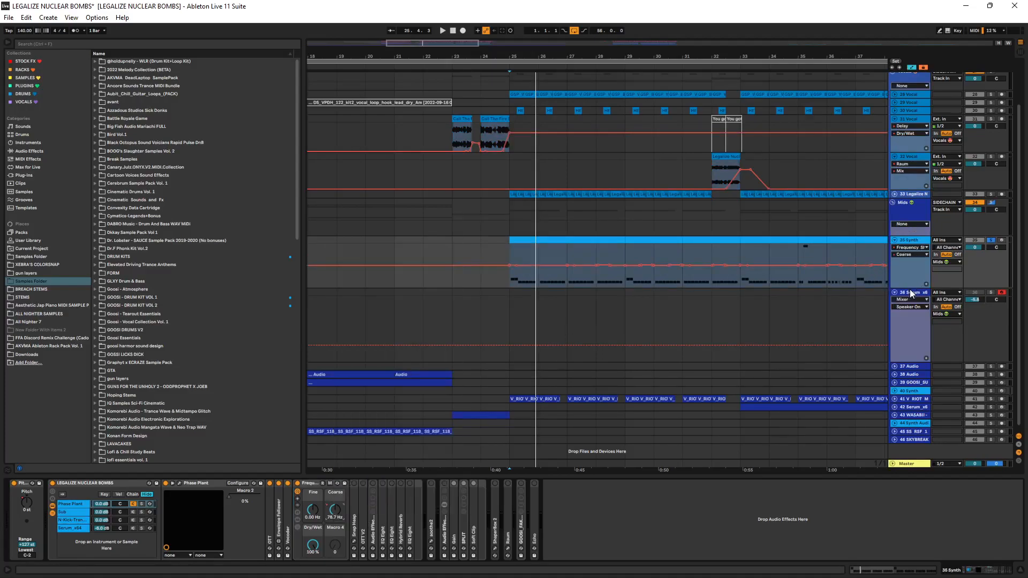
- Enlarge the 35 Synth track and play from bar 25 while examining the Frequency Shifter's Coarse automation curve
{"action": "left_click_drag", "start_coordinate": [911, 288], "coordinate": [893, 471]}
{"action": "scroll", "coordinate": [522, 332], "scroll_direction": "up", "scroll_amount": 3}
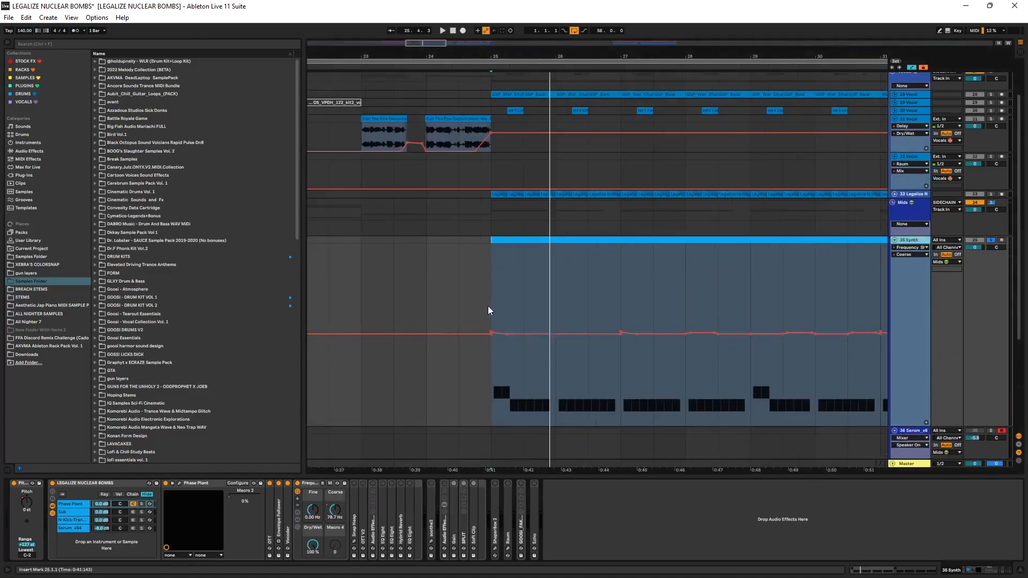
{"action": "key", "text": "space"}
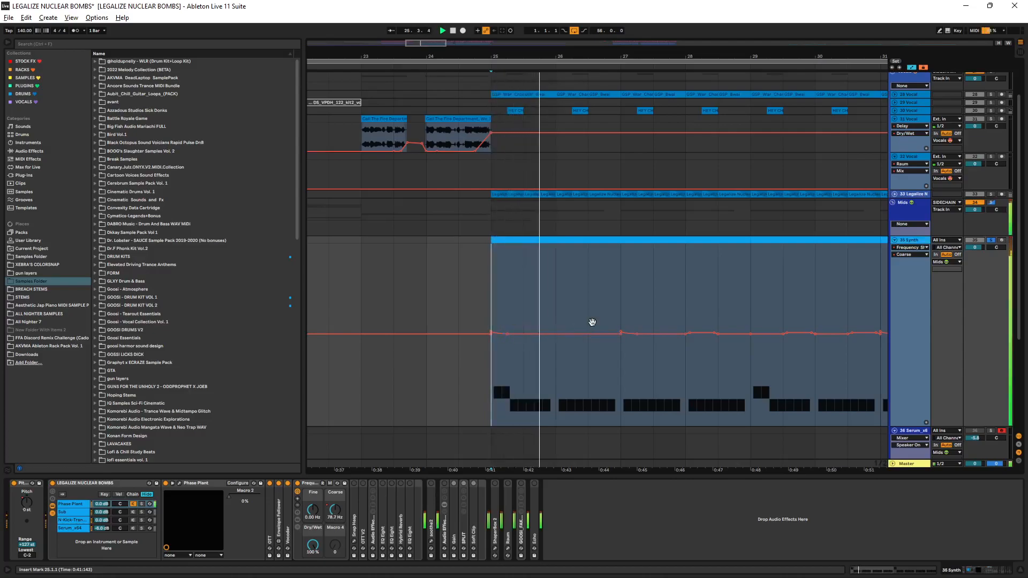
{"action": "scroll", "coordinate": [542, 321], "scroll_direction": "right", "scroll_amount": 2}
{"action": "key", "text": "space"}
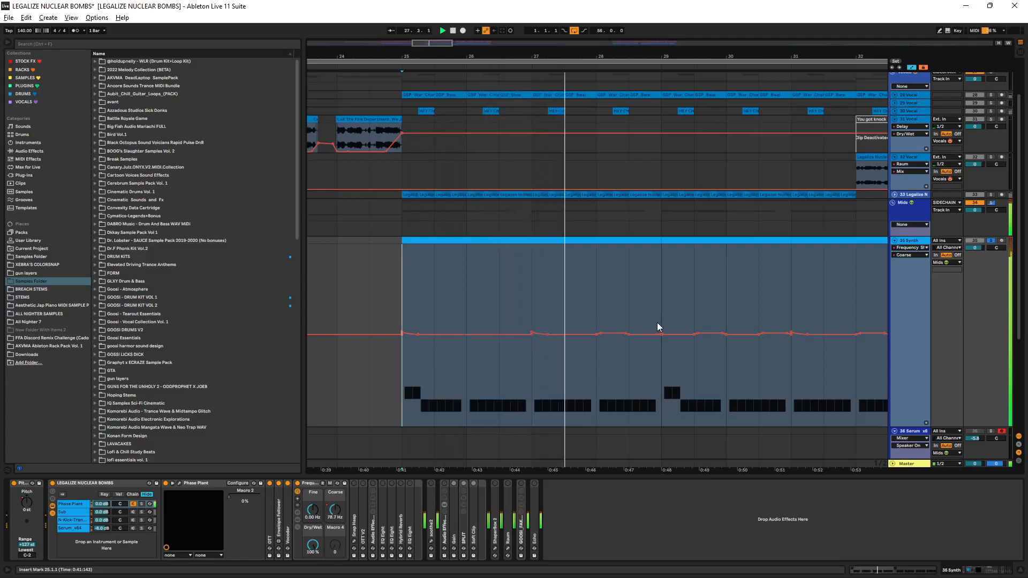
{"action": "scroll", "coordinate": [507, 314], "scroll_direction": "right", "scroll_amount": 1}
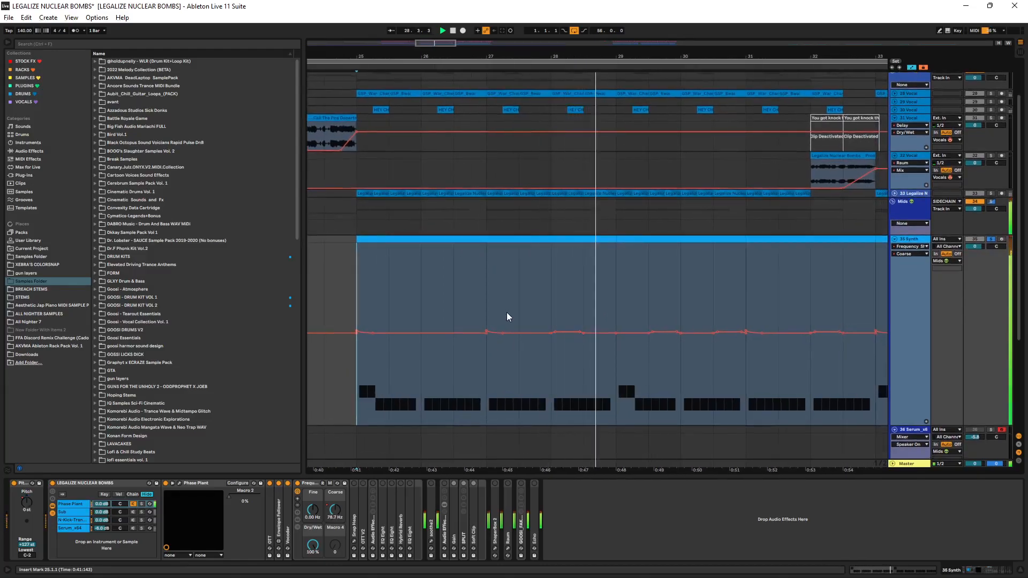
{"action": "scroll", "coordinate": [650, 296], "scroll_direction": "right", "scroll_amount": 1}
{"action": "scroll", "coordinate": [597, 294], "scroll_direction": "right", "scroll_amount": 2}
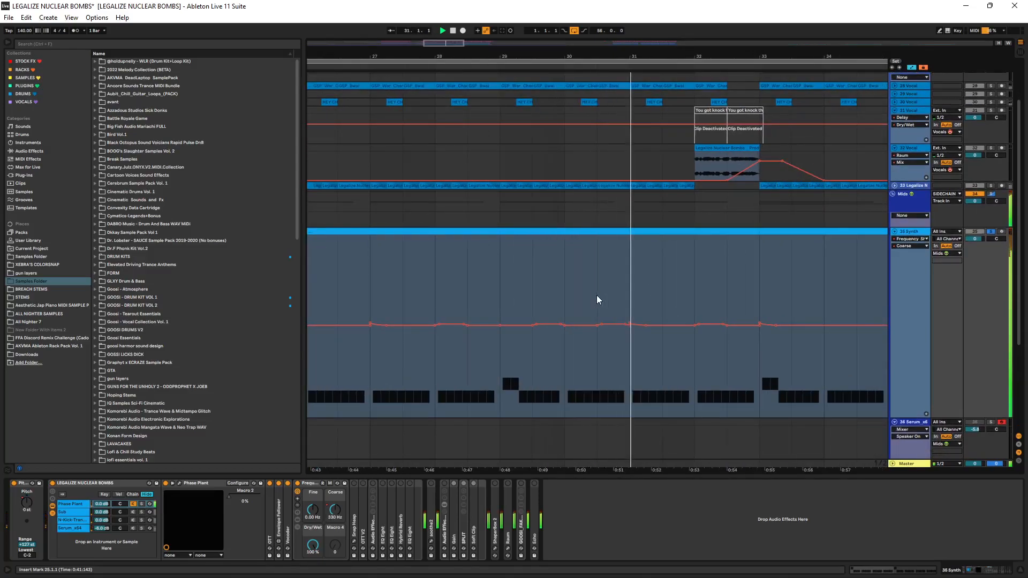
{"action": "scroll", "coordinate": [596, 295], "scroll_direction": "down", "scroll_amount": 3}
{"action": "left_click", "coordinate": [437, 290]}
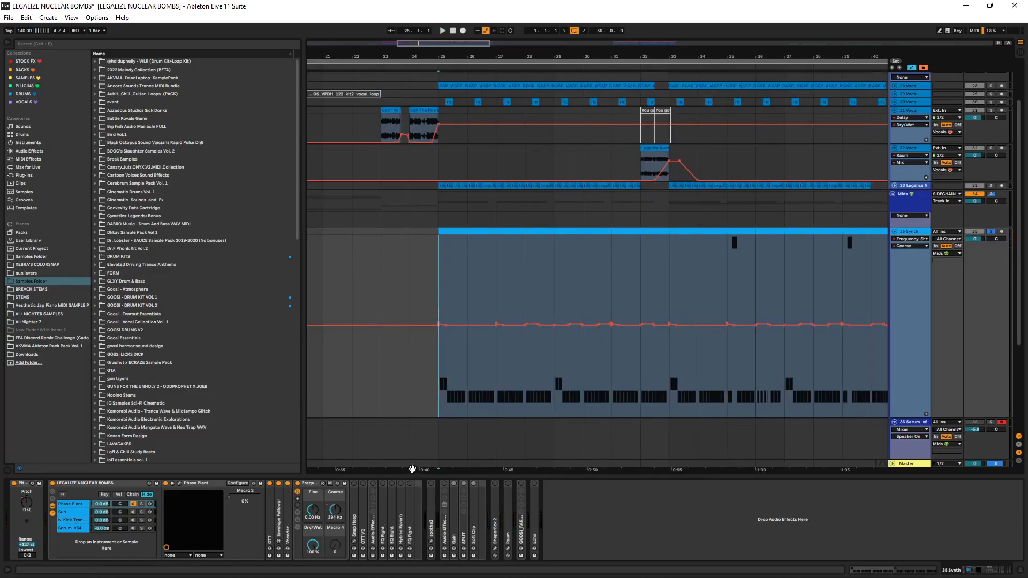
- Expand and enable the Snap Heap, open its window, and audition the drop with the Distortion snapin's settings expanded
{"action": "double_click", "coordinate": [352, 490]}
{"action": "left_click", "coordinate": [354, 485]}
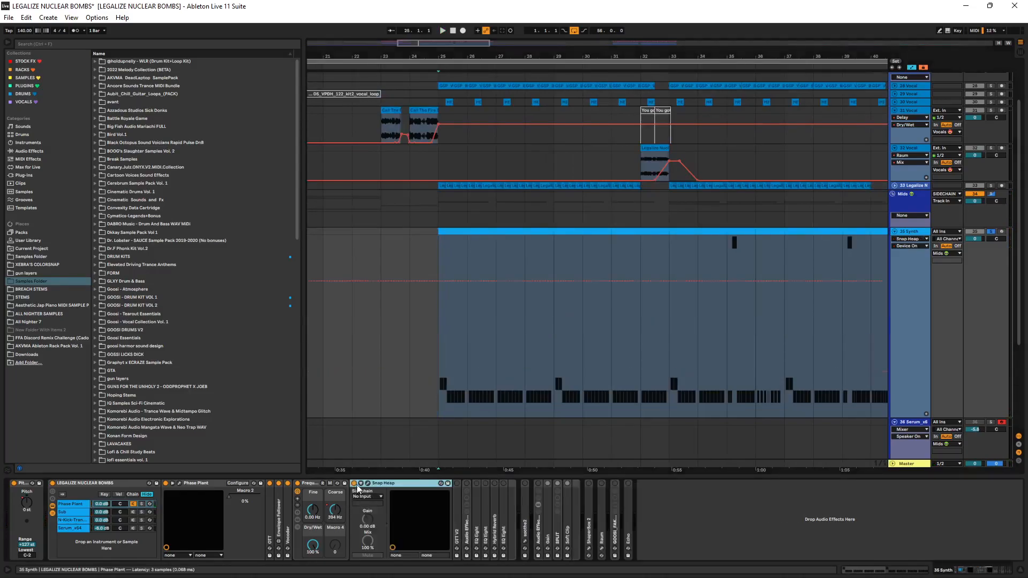
{"action": "left_click", "coordinate": [367, 484]}
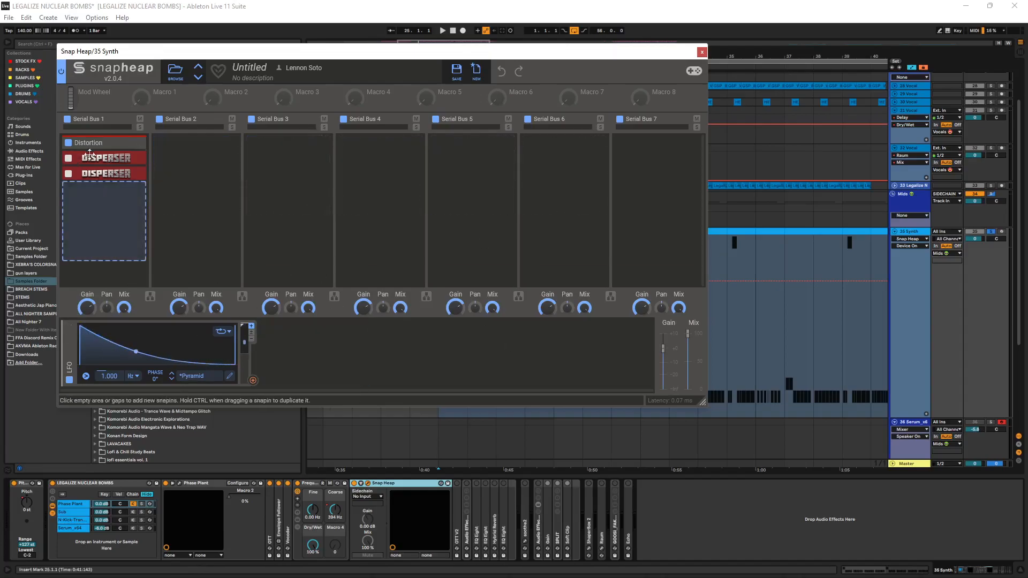
{"action": "left_click", "coordinate": [131, 142]}
{"action": "key", "text": "space"}
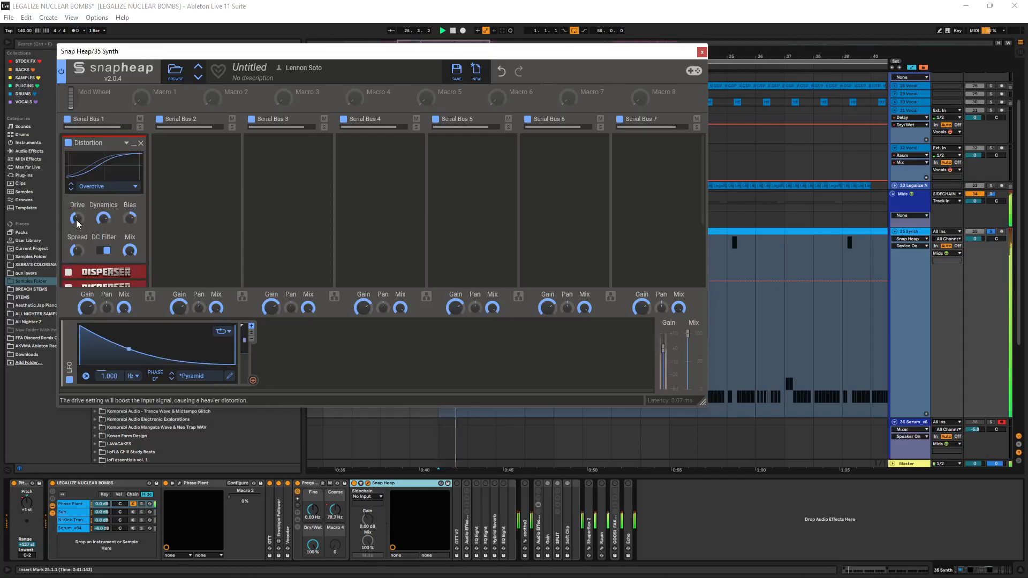
- Fold the Distortion snapin, delete the LFO modulator from Snap Heap, and close its window
{"action": "left_click", "coordinate": [131, 143]}
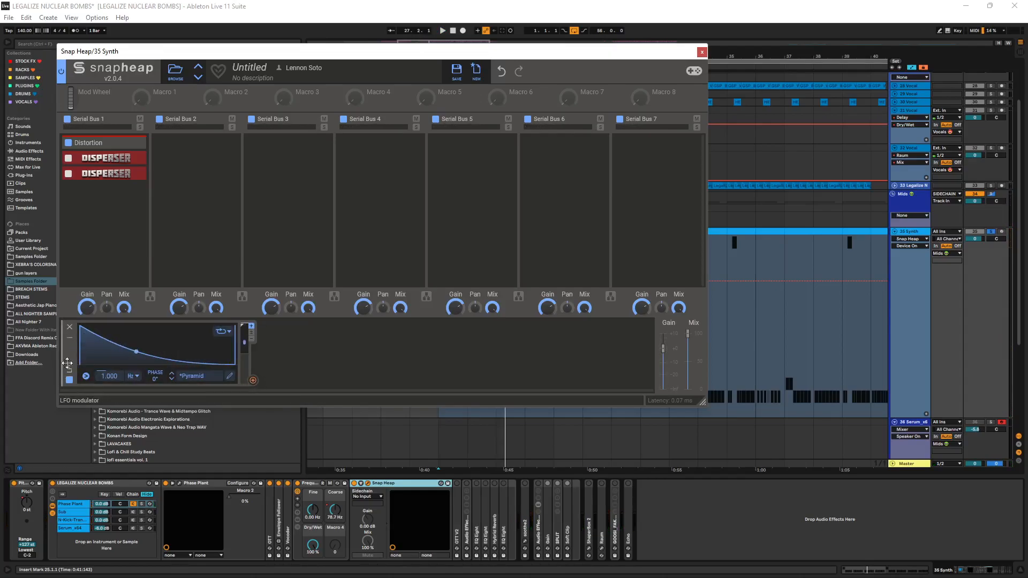
{"action": "left_click", "coordinate": [69, 327]}
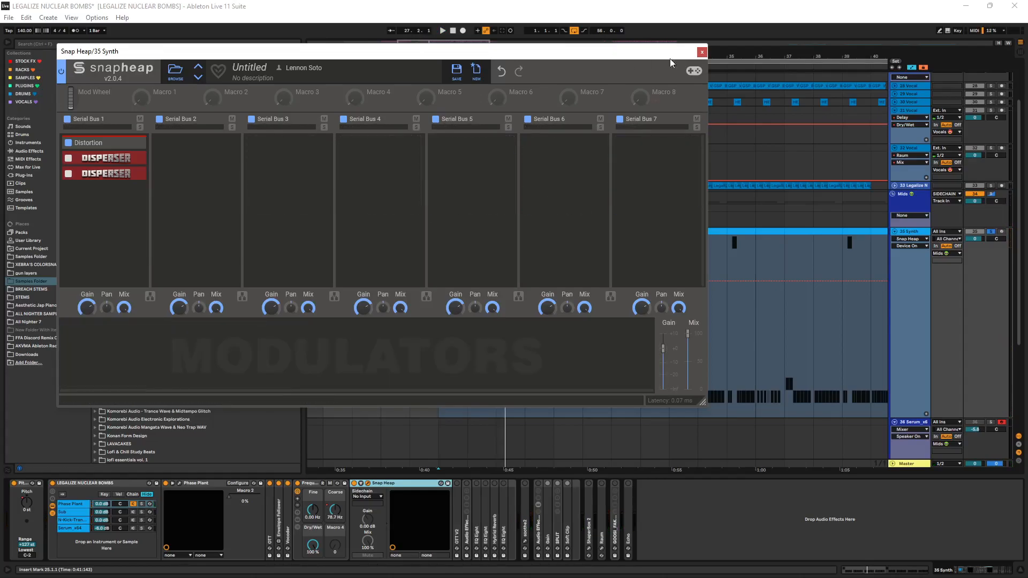
{"action": "left_click", "coordinate": [702, 52]}
- Fold Snap Heap, expand and enable OTT V2, audition it, and fold it again
{"action": "double_click", "coordinate": [456, 523]}
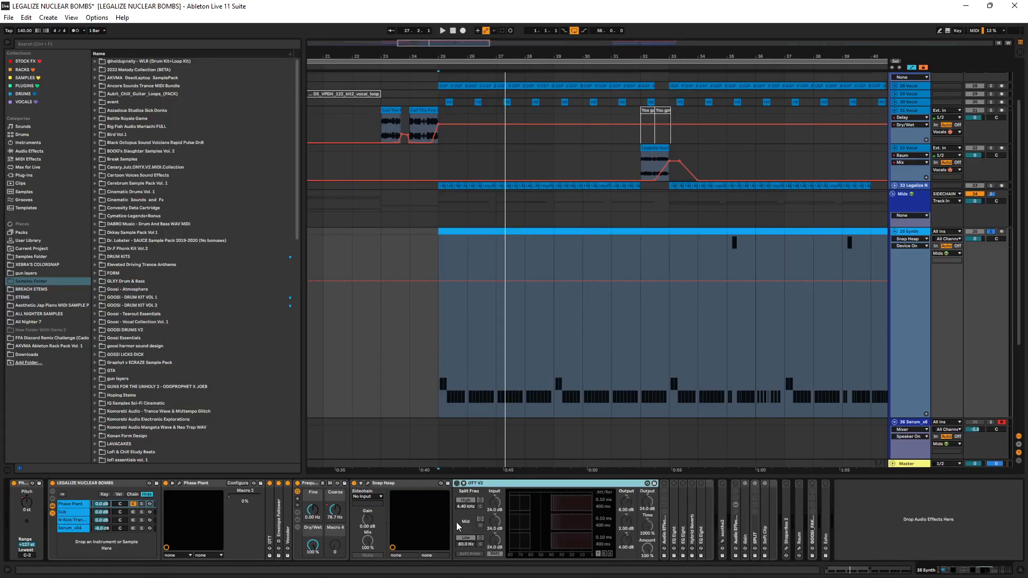
{"action": "double_click", "coordinate": [423, 483]}
{"action": "key", "text": "space"}
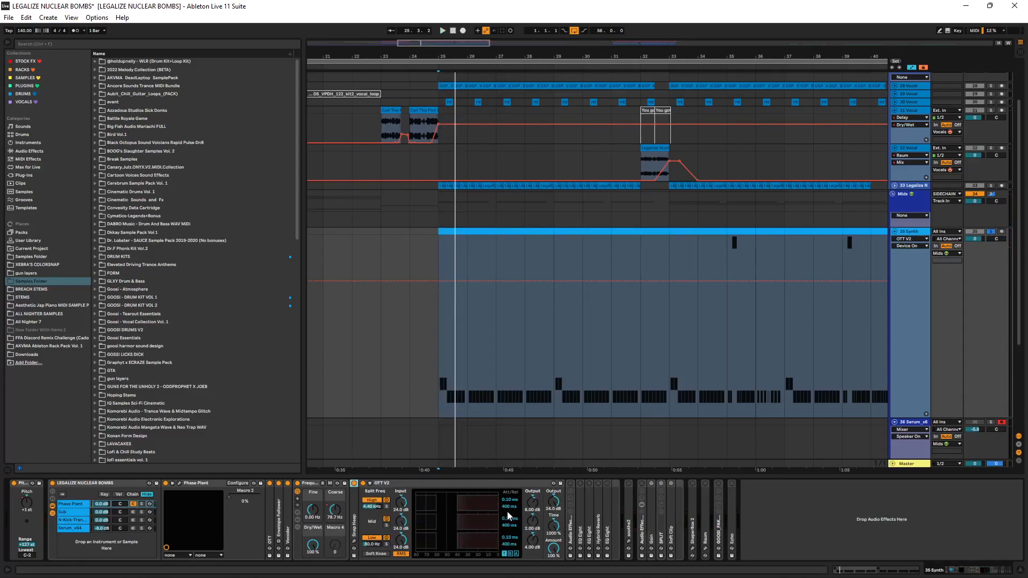
{"action": "left_click", "coordinate": [370, 483]}
- Expand and enable the Audio Effect Rack, show its chains, and move the Dry chain above the Wet chain
{"action": "left_click", "coordinate": [375, 483]}
{"action": "left_click", "coordinate": [374, 483]}
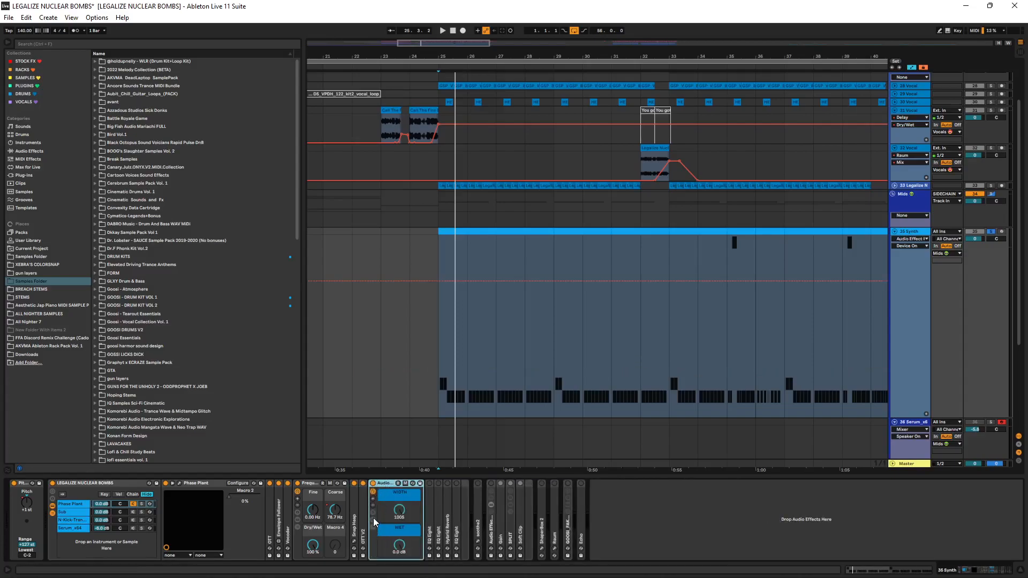
{"action": "left_click", "coordinate": [373, 518]}
{"action": "left_click", "coordinate": [440, 512]}
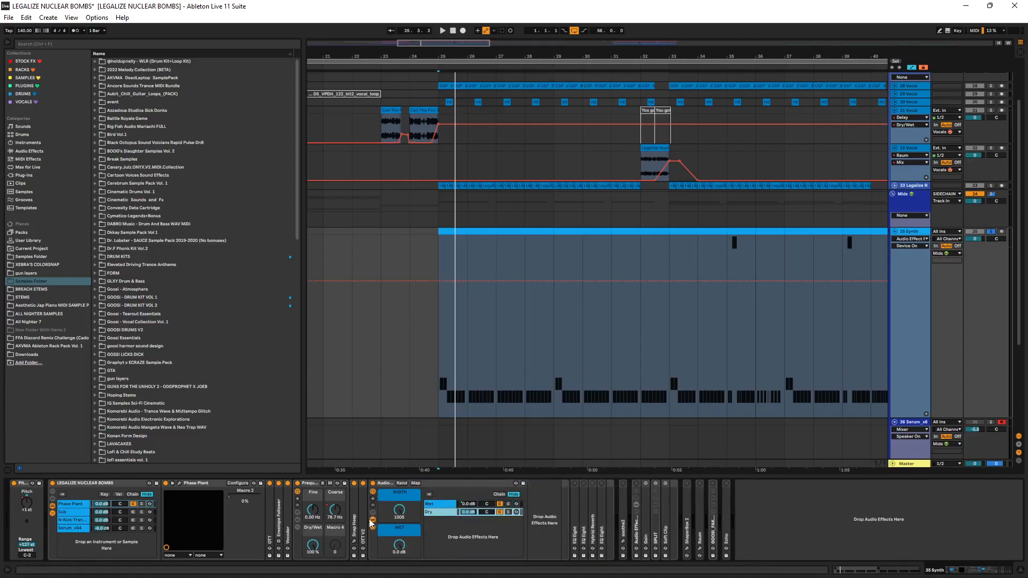
{"action": "left_click", "coordinate": [447, 505]}
{"action": "left_click", "coordinate": [445, 513]}
{"action": "left_click_drag", "start_coordinate": [433, 504], "coordinate": [435, 511]}
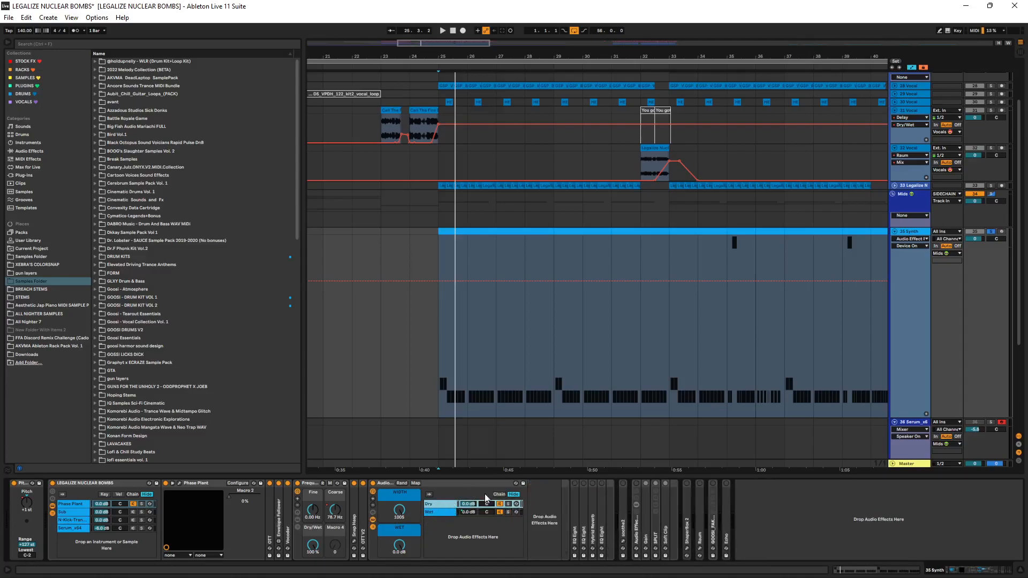
- Audition the rack's Dry and Wet chains soloed and then together, and hide the chain list
{"action": "left_click", "coordinate": [509, 505]}
{"action": "key", "text": "space"}
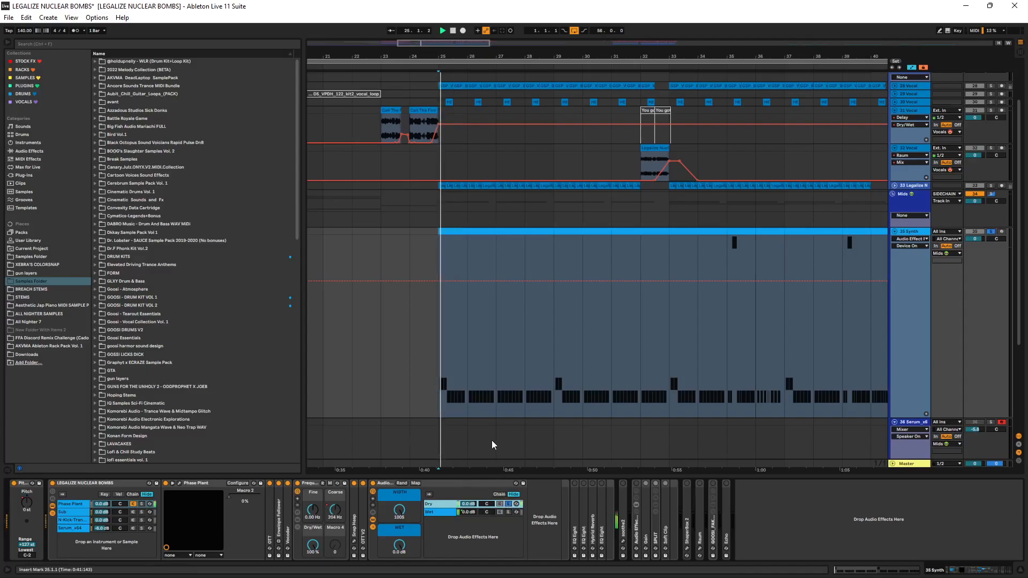
{"action": "left_click", "coordinate": [509, 511]}
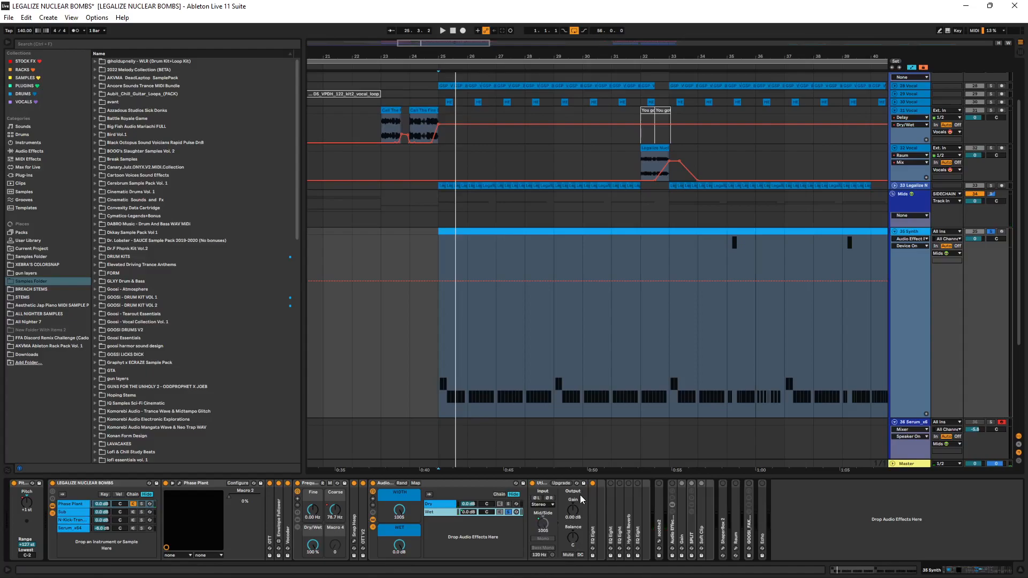
{"action": "key", "text": "space"}
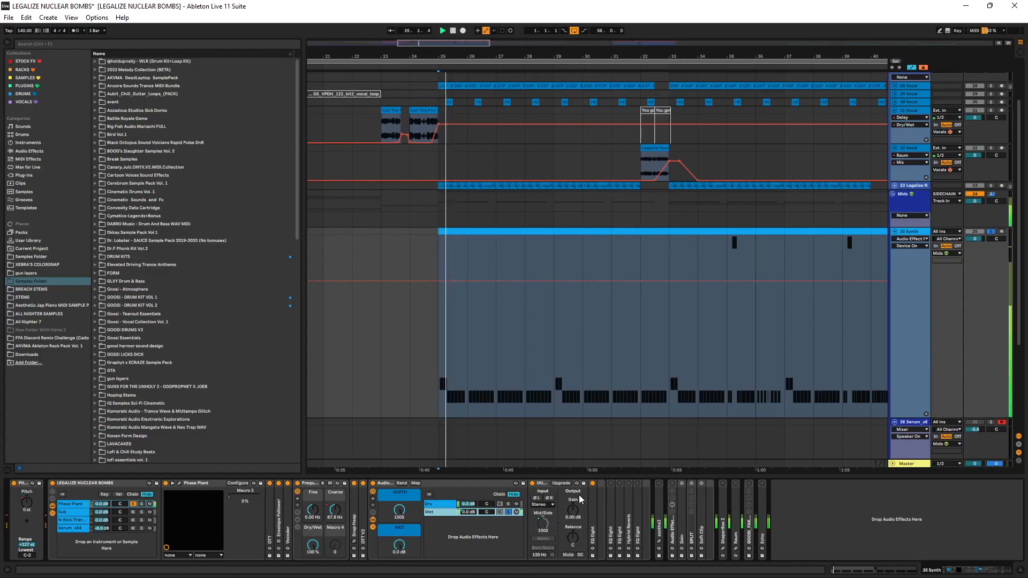
{"action": "left_click", "coordinate": [508, 505]}
{"action": "left_click", "coordinate": [508, 505]}
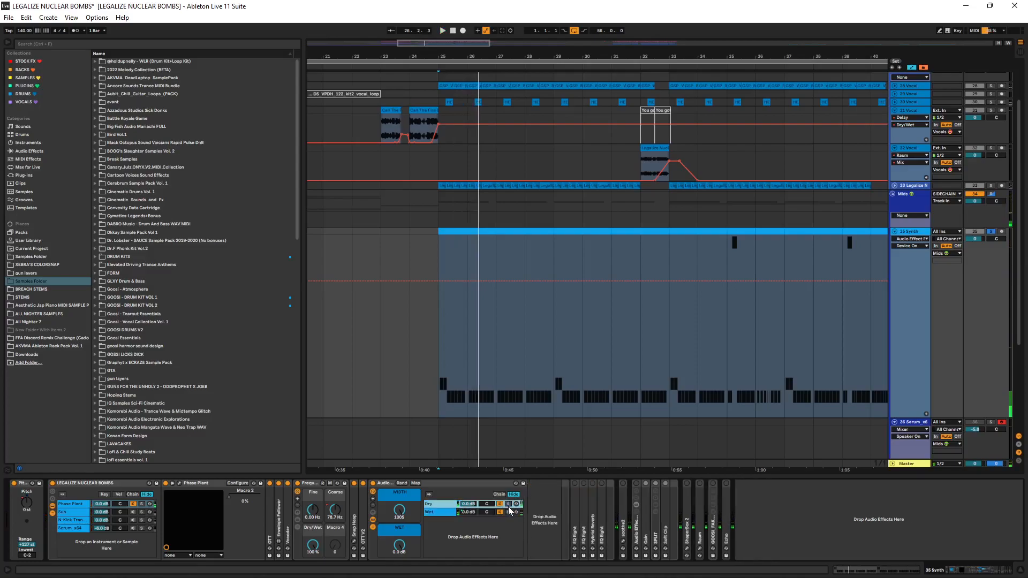
{"action": "key", "text": "space"}
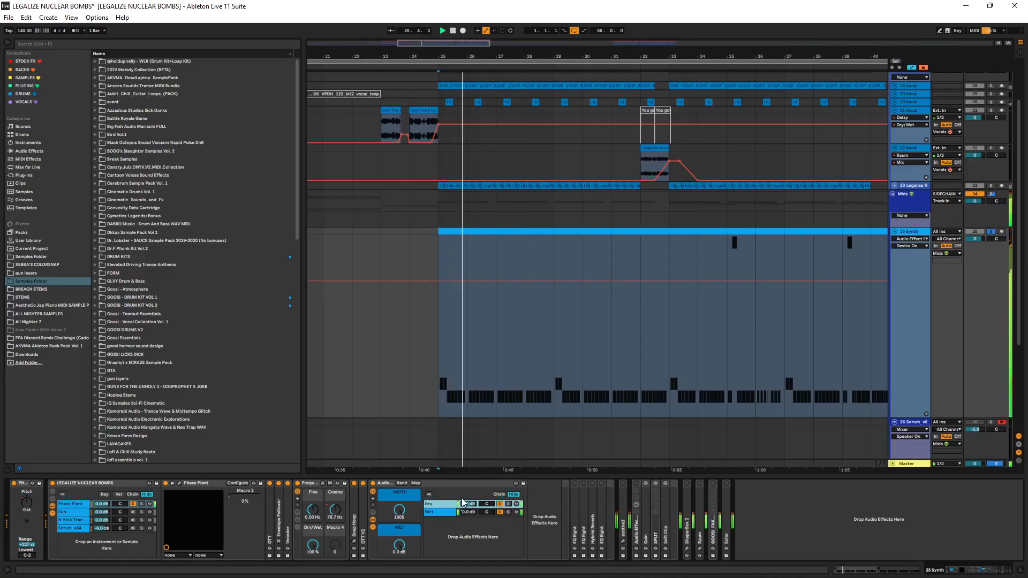
{"action": "left_click", "coordinate": [372, 519]}
{"action": "left_click", "coordinate": [372, 526]}
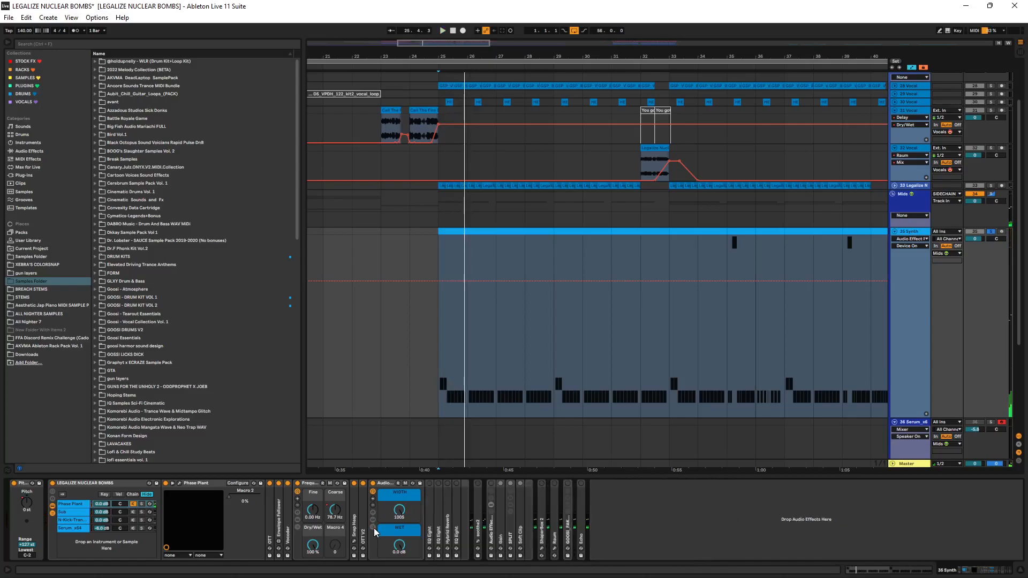
- Expand and enable the first EQ Eight, and check the first Filter's settings in Phase Plant's Lane 1
{"action": "double_click", "coordinate": [428, 521]}
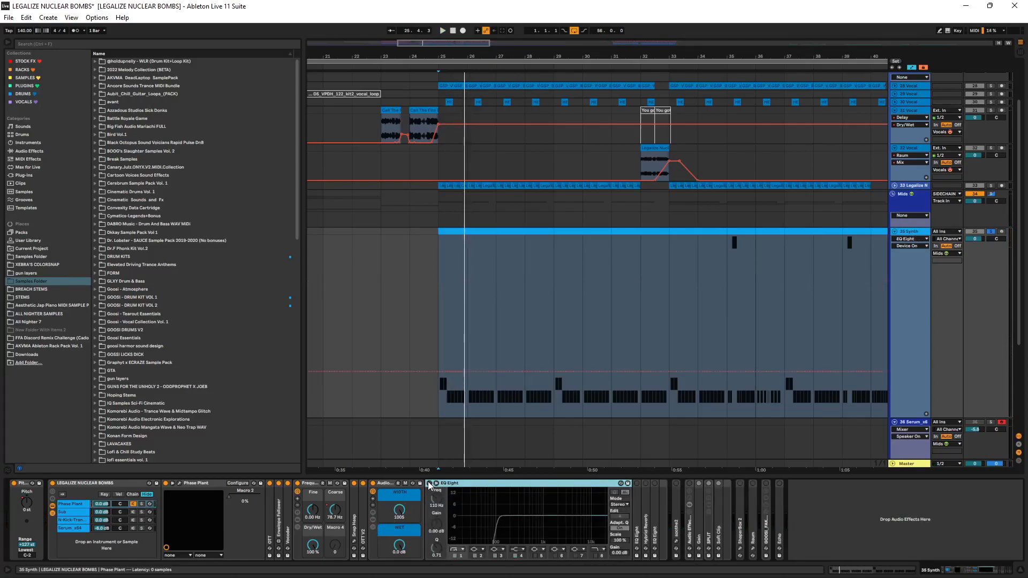
{"action": "left_click", "coordinate": [497, 522]}
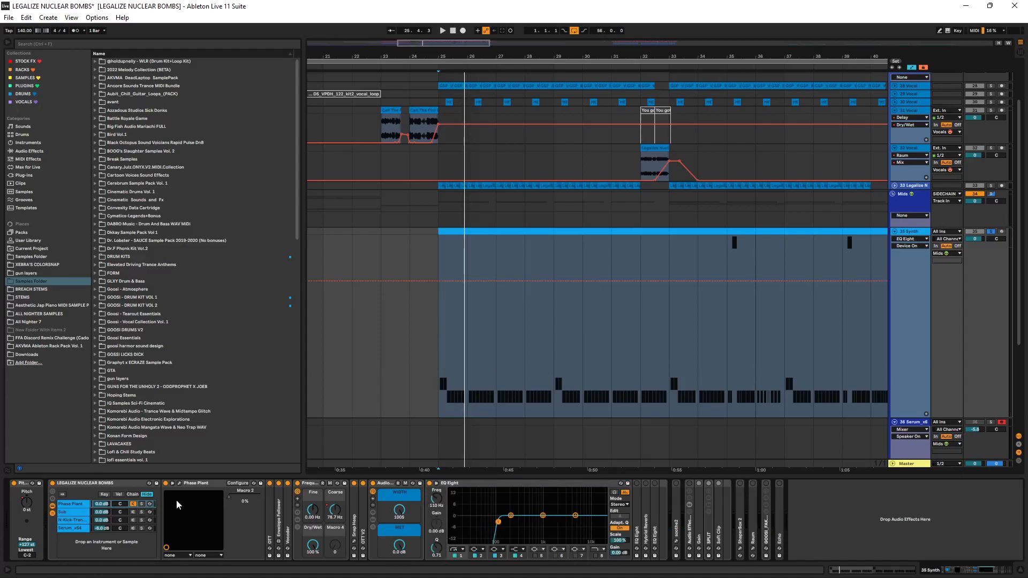
{"action": "left_click", "coordinate": [180, 483]}
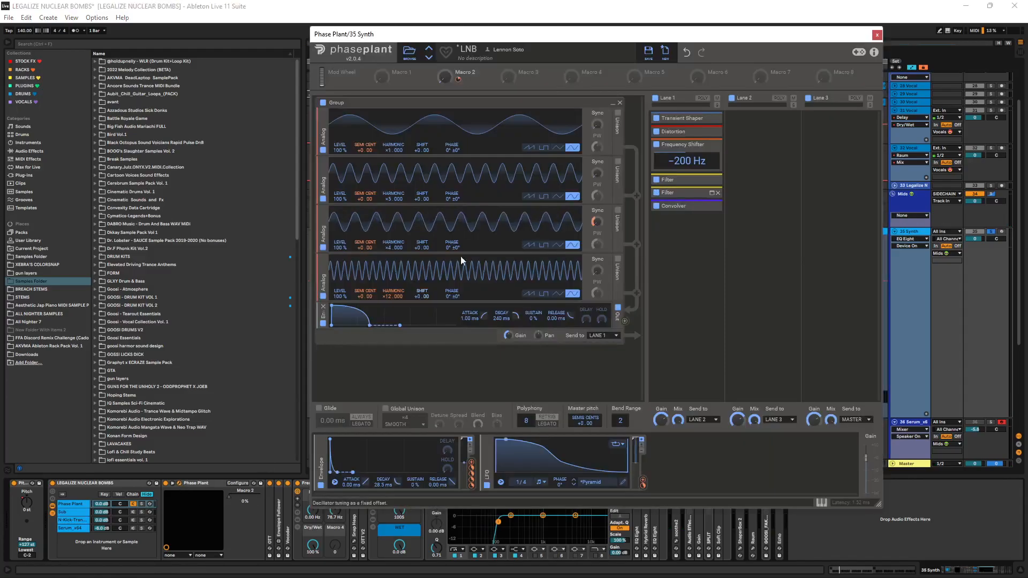
{"action": "left_click", "coordinate": [706, 186]}
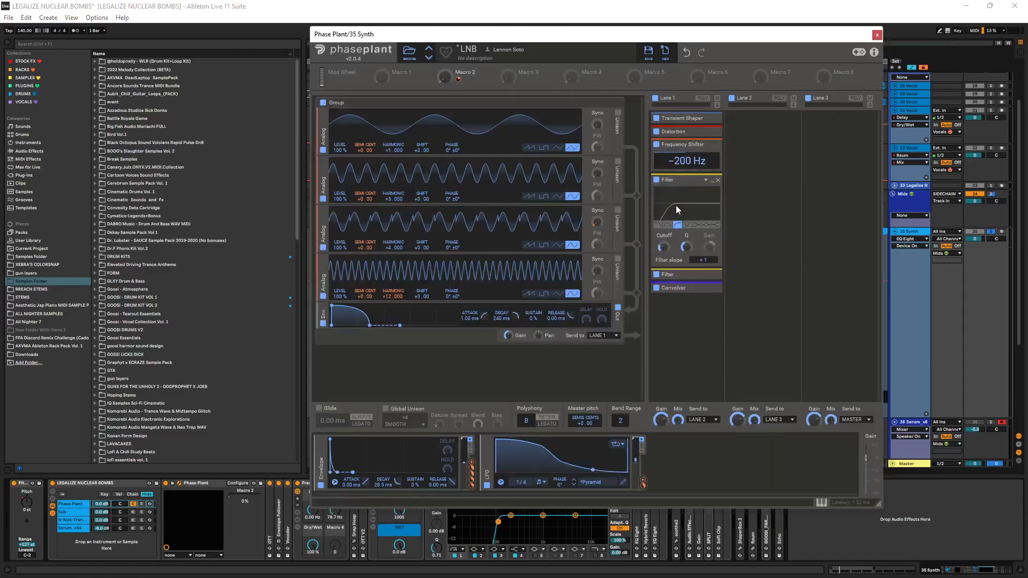
{"action": "left_click", "coordinate": [875, 35]}
- Audition and fold the first EQ Eight, and expand, enable and fold the second EQ Eight
{"action": "left_click", "coordinate": [444, 488]}
{"action": "left_click", "coordinate": [443, 489]}
{"action": "double_click", "coordinate": [444, 483]}
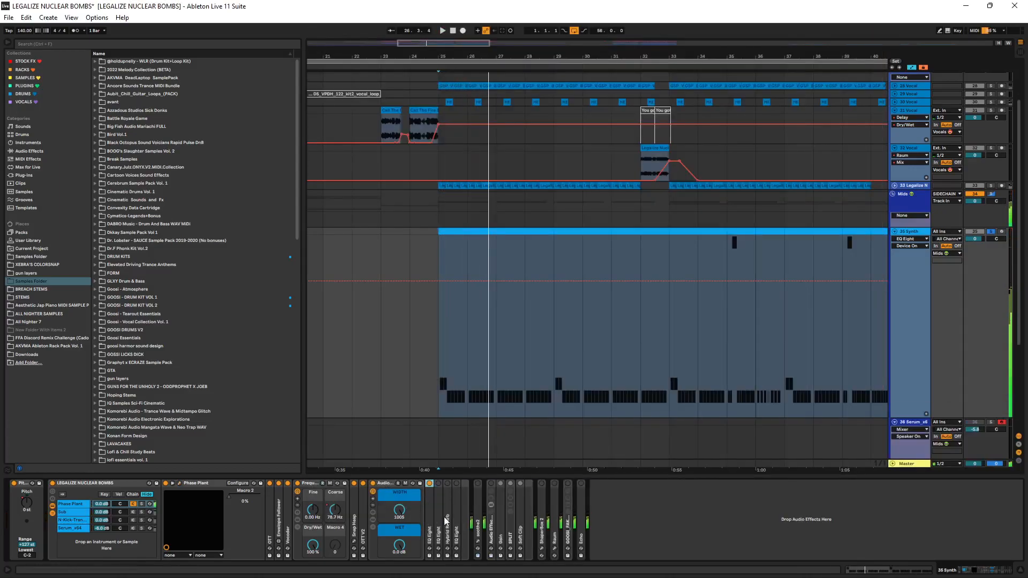
{"action": "double_click", "coordinate": [440, 500]}
{"action": "left_click", "coordinate": [442, 483]}
{"action": "double_click", "coordinate": [458, 485]}
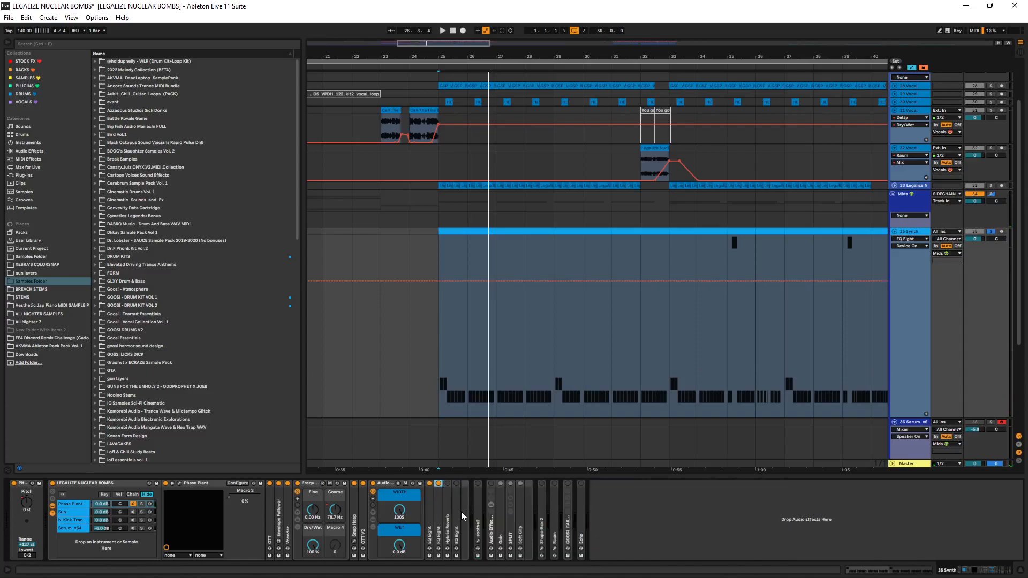
- Expand and enable the Hybrid Reverb, audition it, and fold it again
{"action": "double_click", "coordinate": [445, 511]}
{"action": "left_click", "coordinate": [448, 483]}
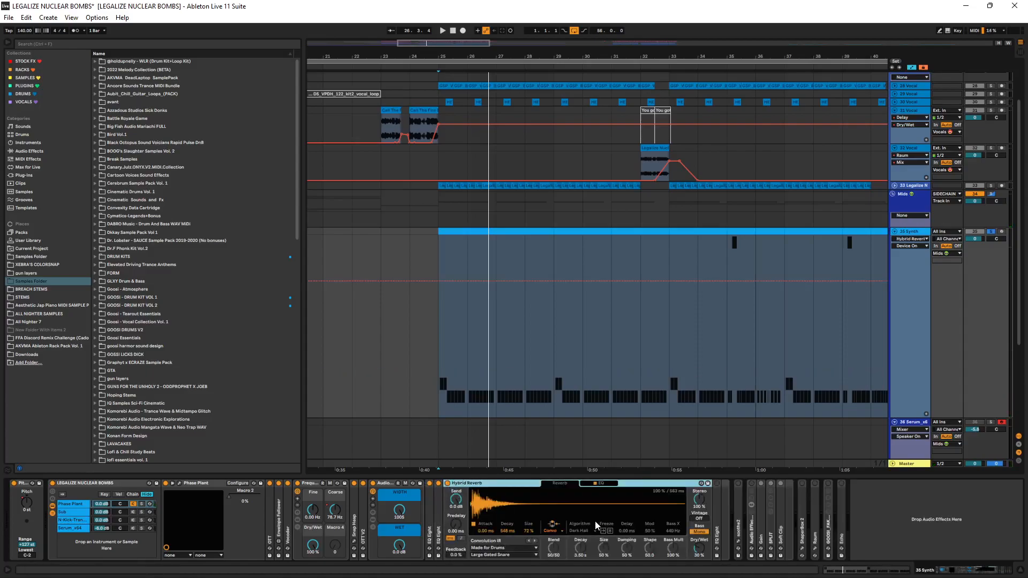
{"action": "key", "text": "space"}
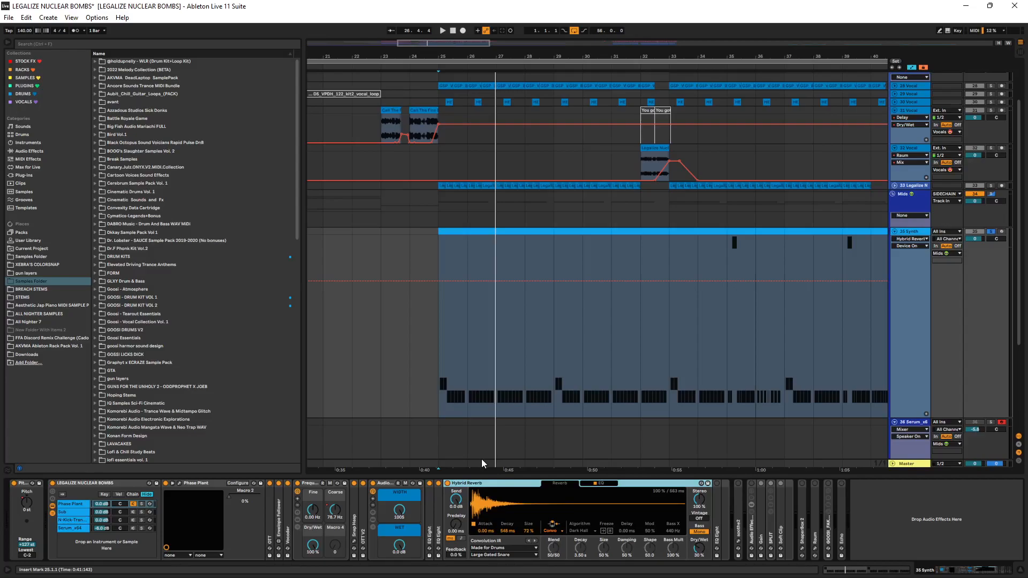
{"action": "double_click", "coordinate": [465, 483]}
- Expand and enable the EQ Eight after the Hybrid Reverb, audition it, and inspect its low-cut and high-dip bands
{"action": "double_click", "coordinate": [455, 484]}
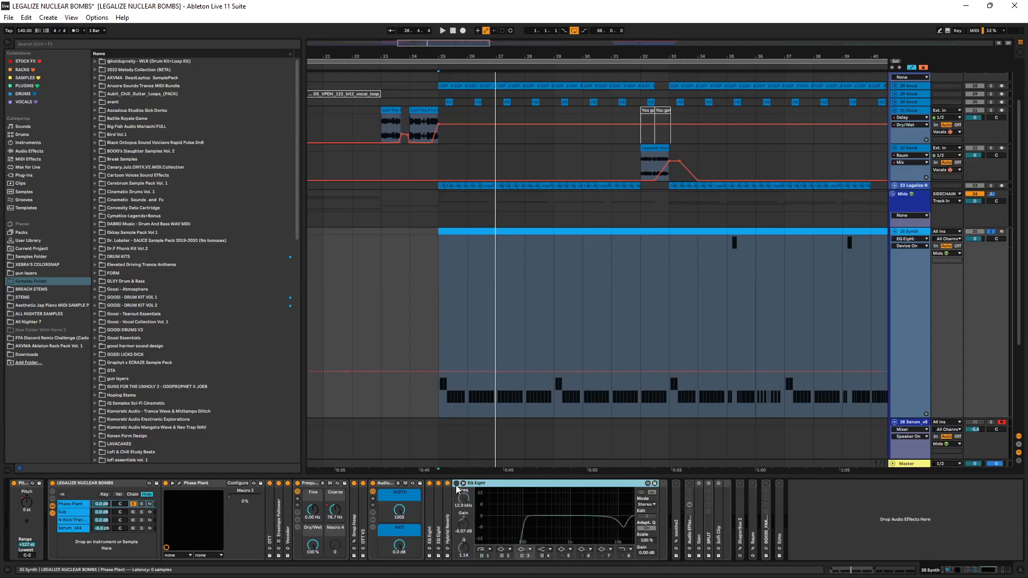
{"action": "key", "text": "space"}
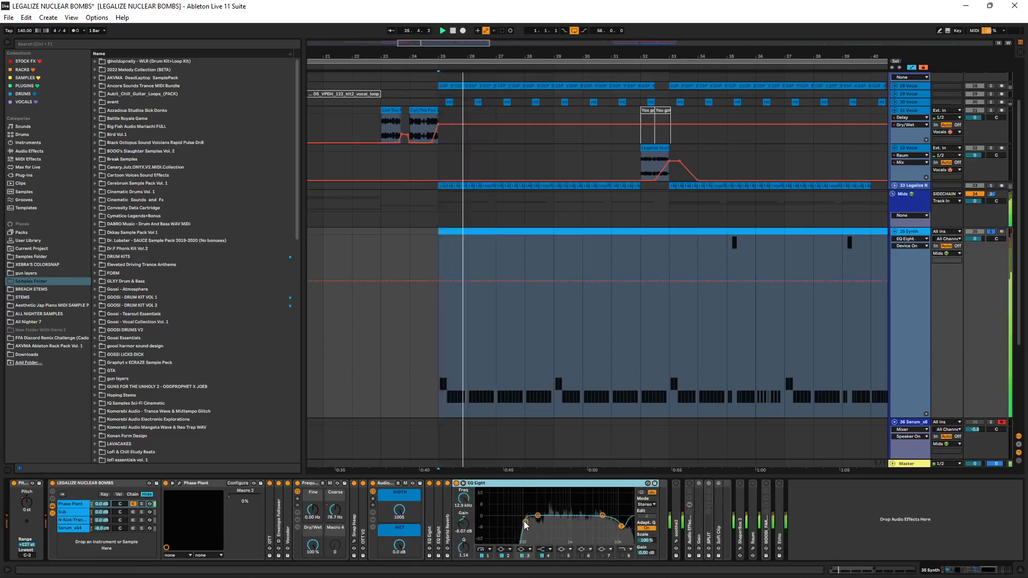
{"action": "key", "text": "space"}
{"action": "left_click", "coordinate": [525, 522]}
{"action": "left_click", "coordinate": [621, 527]}
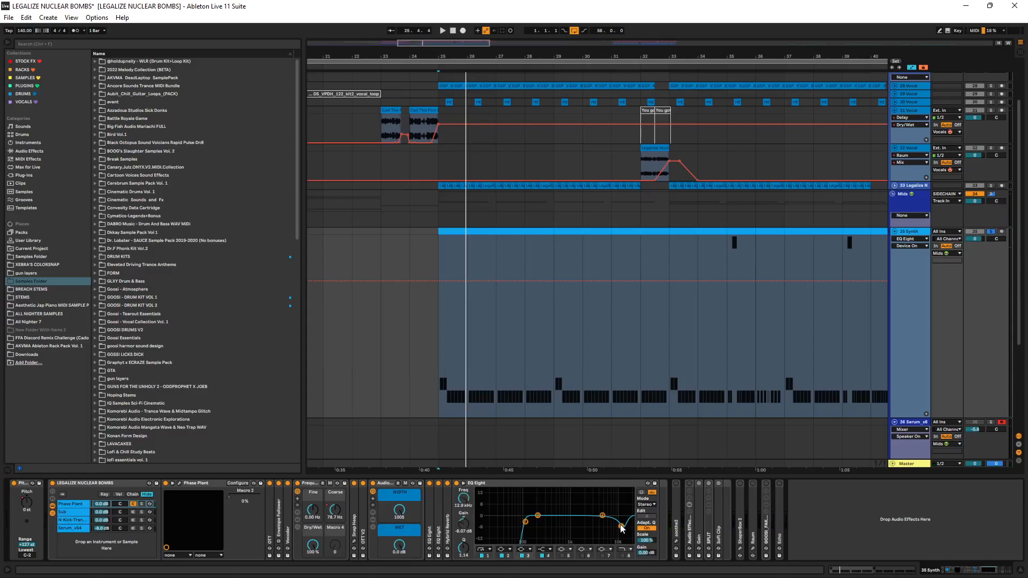
- Try boosting the EQ Eight's highest band to about 11 dB, audition it, and undo the boost
{"action": "left_click_drag", "start_coordinate": [621, 527], "coordinate": [621, 497]}
{"action": "key", "text": "space"}
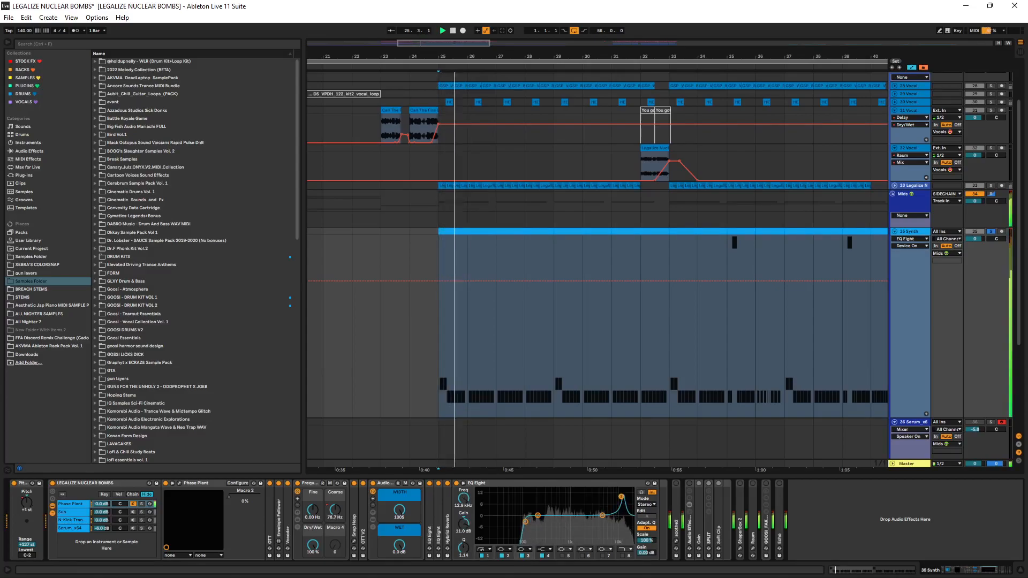
{"action": "key", "text": "ctrl+z"}
{"action": "key", "text": "space"}
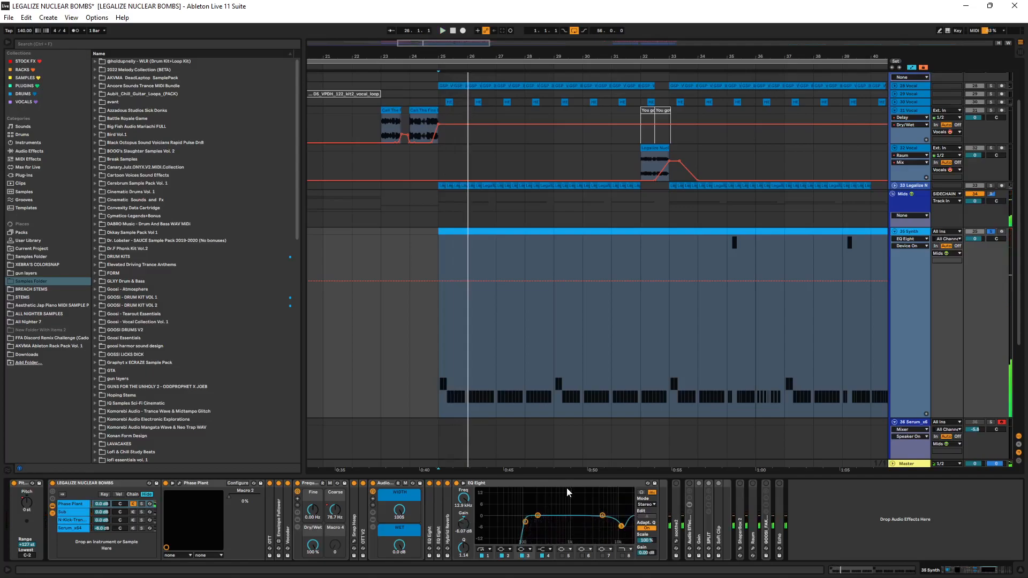
- Fold the EQ Eight, expand and enable soothe2, and audition the drop with its plugin window open
{"action": "double_click", "coordinate": [515, 485]}
{"action": "double_click", "coordinate": [479, 485]}
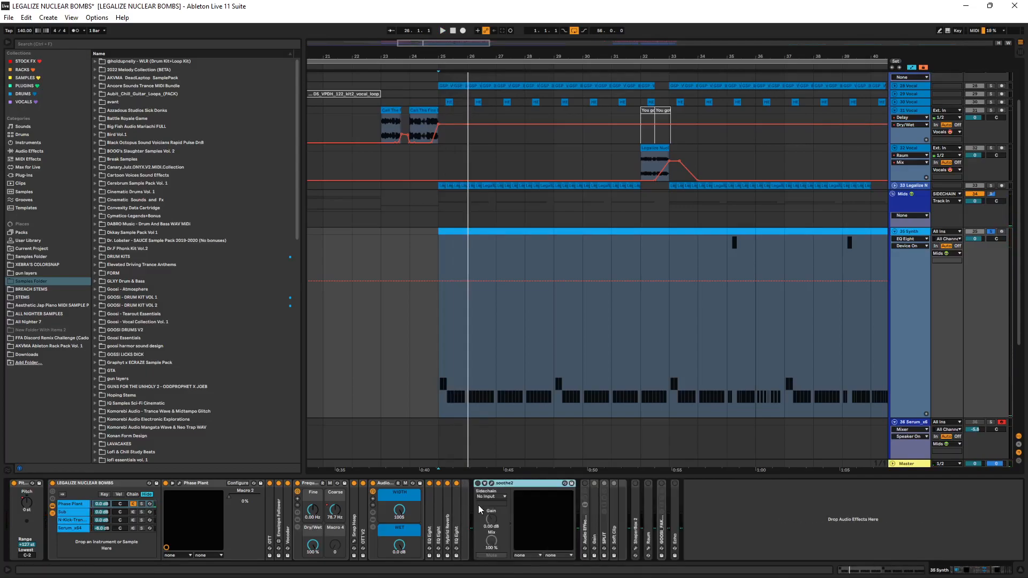
{"action": "left_click", "coordinate": [484, 483]}
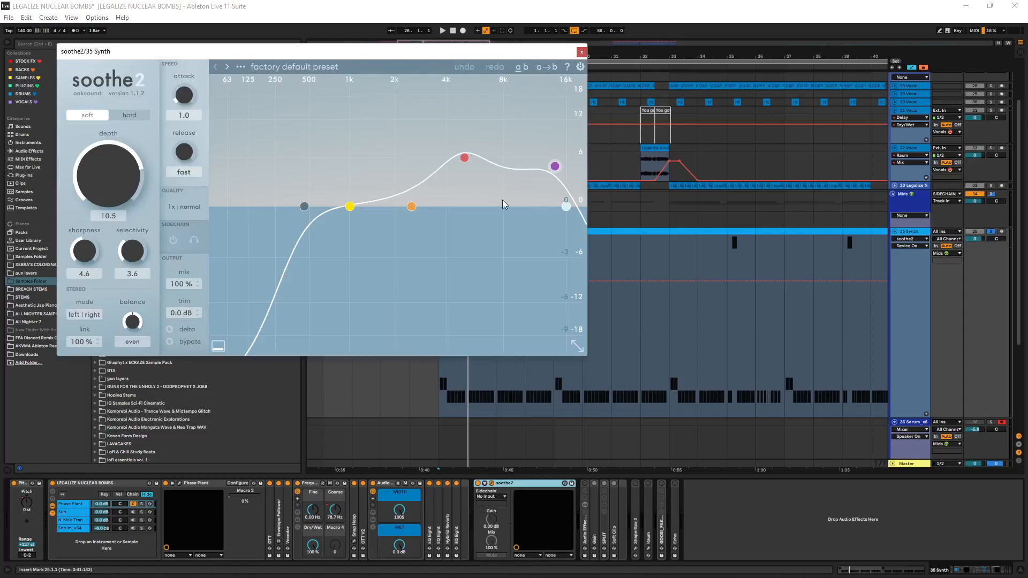
{"action": "left_click_drag", "start_coordinate": [419, 54], "coordinate": [538, 156]}
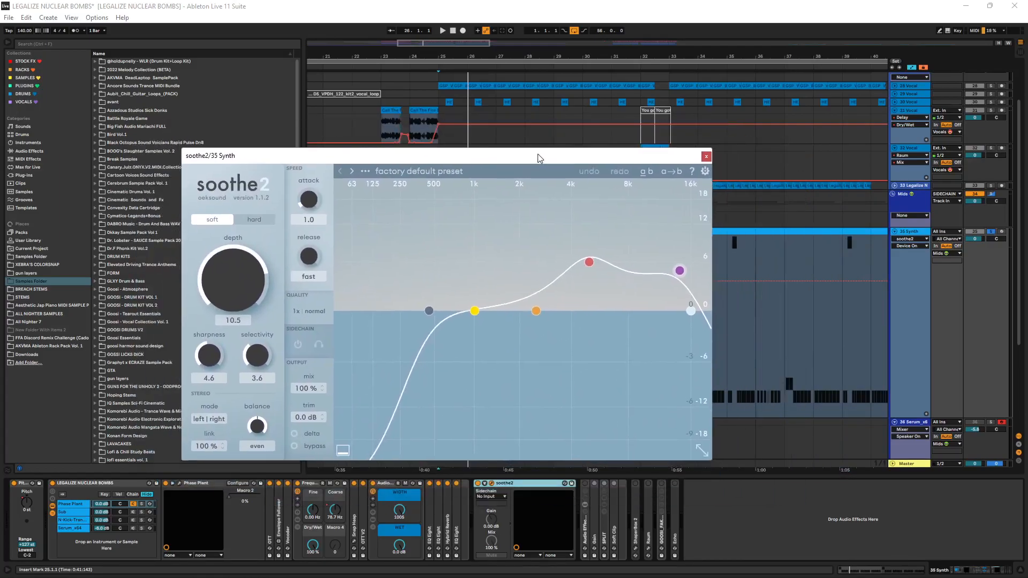
{"action": "key", "text": "space"}
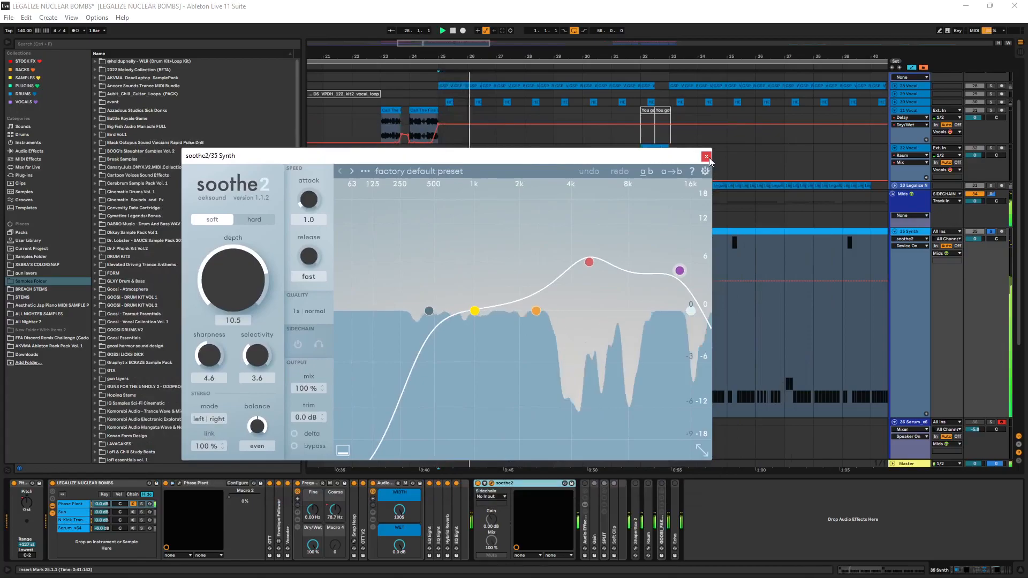
- Raise soothe2's red band slightly, move the purple band to about 14.2 kHz and 6 dB, and close the window
{"action": "left_click_drag", "start_coordinate": [589, 262], "coordinate": [598, 257]}
{"action": "left_click_drag", "start_coordinate": [683, 272], "coordinate": [687, 265]}
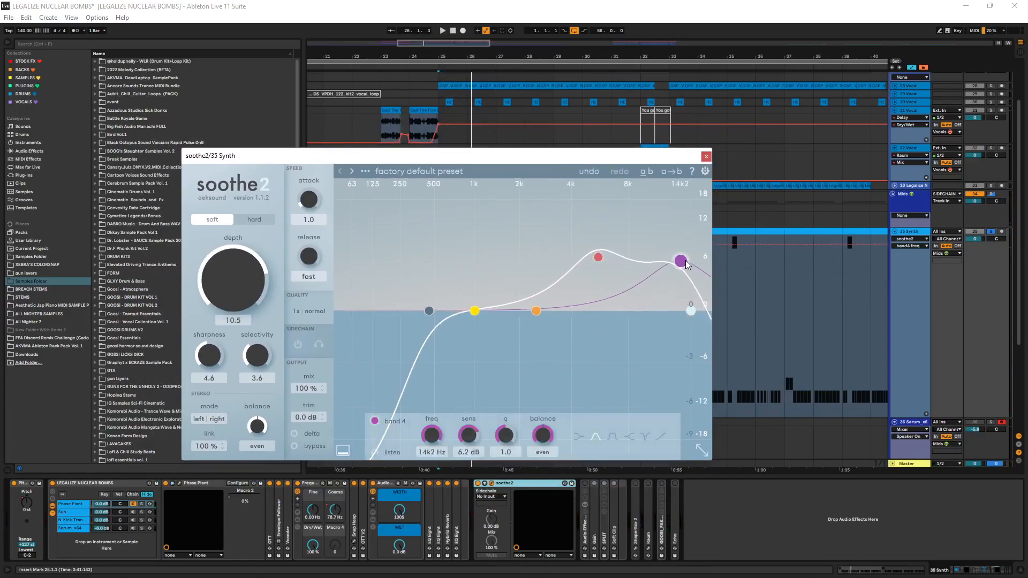
{"action": "left_click", "coordinate": [598, 257]}
{"action": "left_click", "coordinate": [682, 265]}
{"action": "left_click_drag", "start_coordinate": [680, 265], "coordinate": [681, 263]}
{"action": "left_click", "coordinate": [706, 159]}
- Open Phase Plant's window, look over the Transient Shaper at the start of Lane 1, and close the window
{"action": "left_click", "coordinate": [181, 482]}
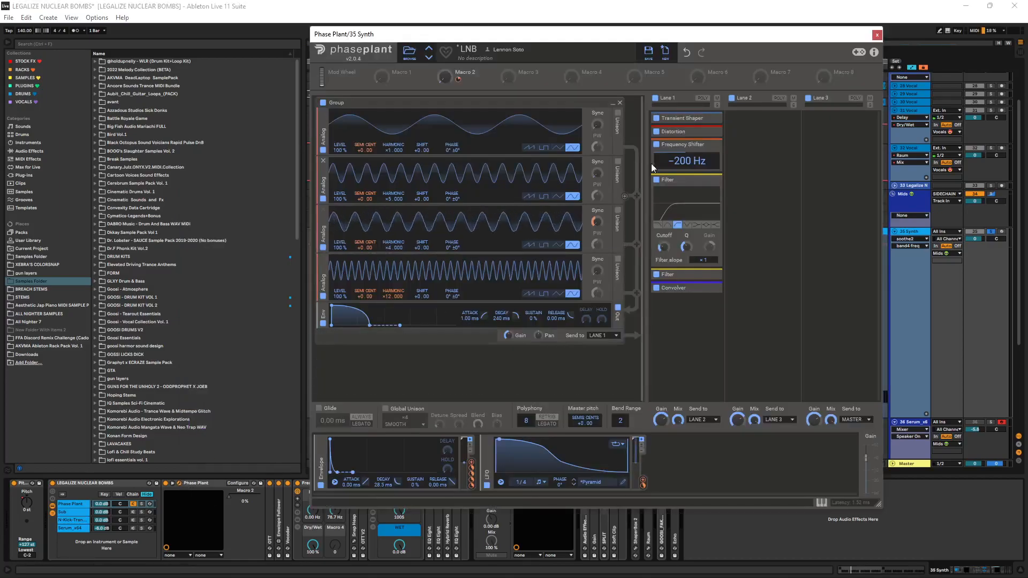
{"action": "left_click", "coordinate": [685, 118]}
{"action": "left_click", "coordinate": [718, 119]}
{"action": "left_click", "coordinate": [876, 34]}
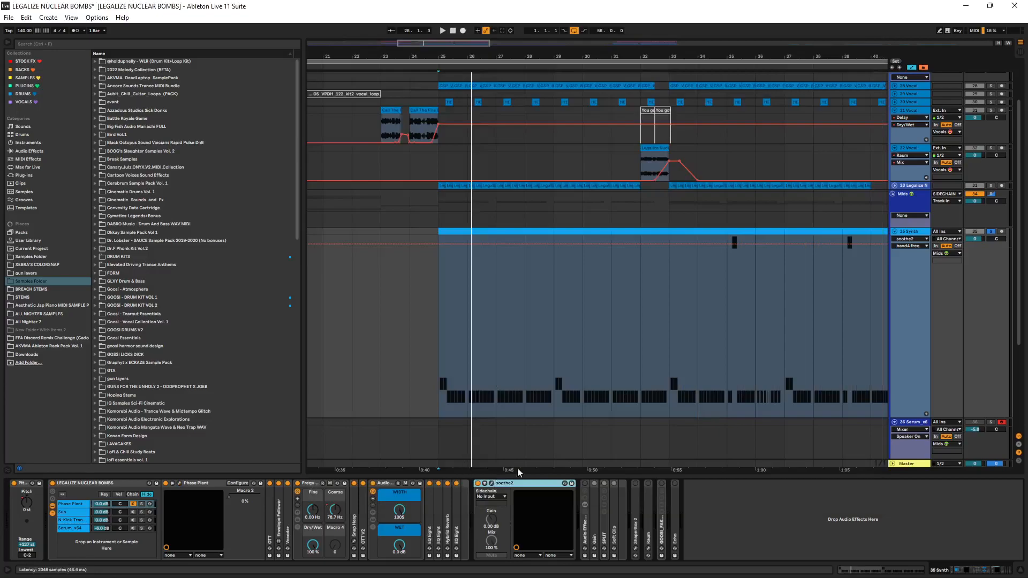
- Reopen soothe2 to check its band settings, close it, and briefly open and close the Phase Plant window
{"action": "left_click", "coordinate": [492, 483]}
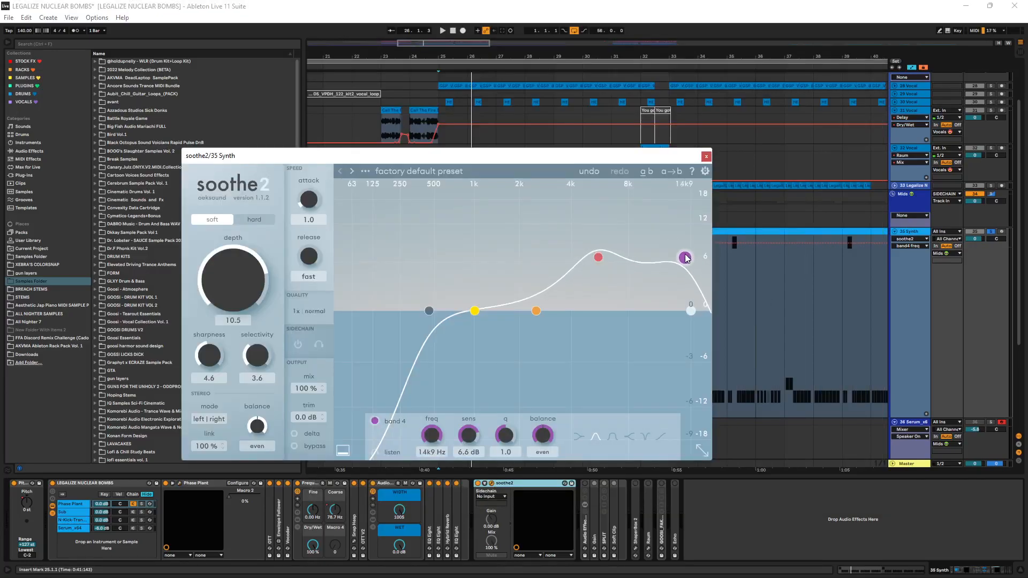
{"action": "left_click", "coordinate": [706, 156]}
{"action": "left_click", "coordinate": [180, 484]}
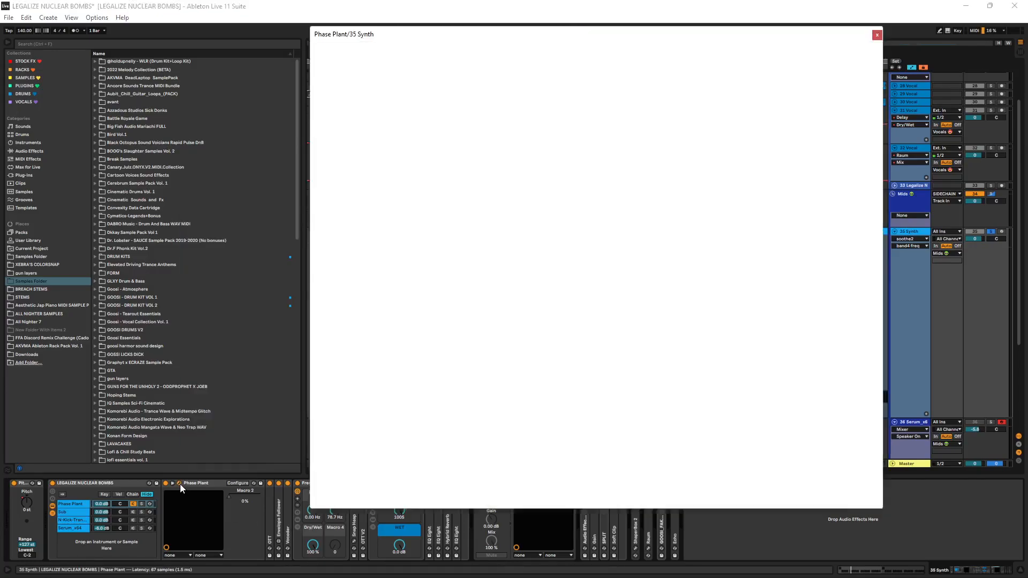
{"action": "left_click", "coordinate": [180, 484]}
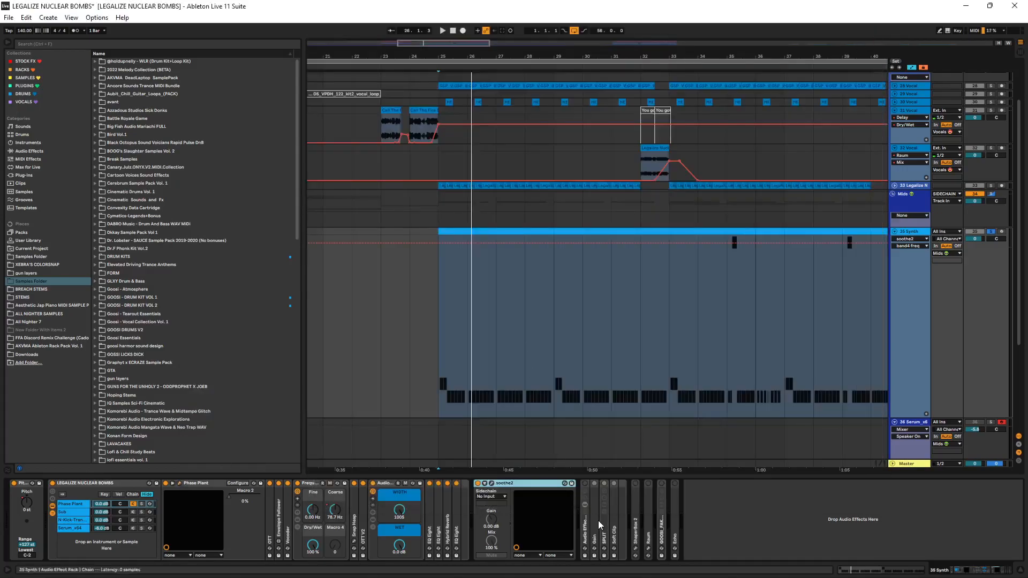
- Expand and enable the Drive/Preserve effect rack after soothe2, and browse the NASKO folder in the RACKS collection
{"action": "left_click", "coordinate": [585, 484]}
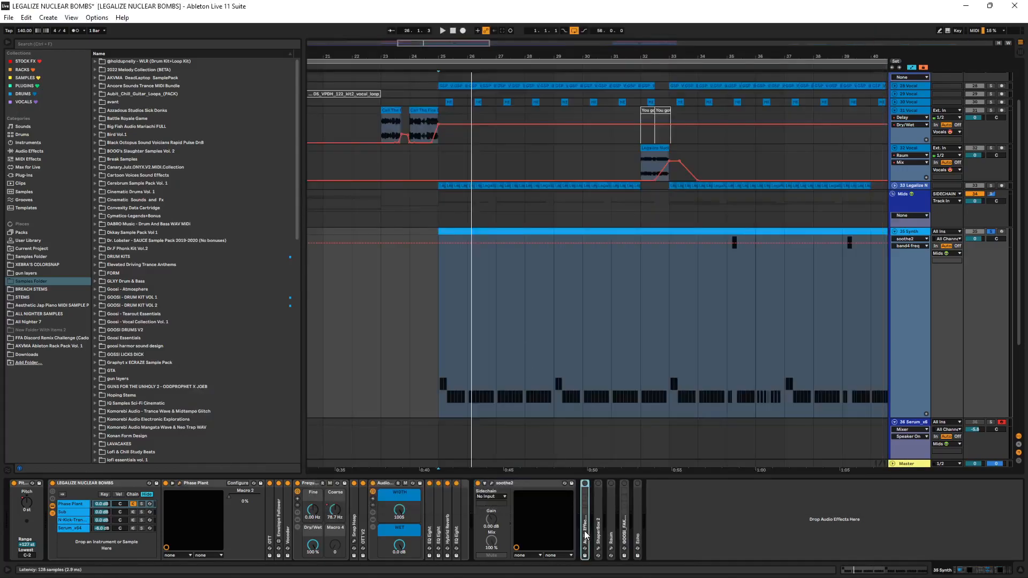
{"action": "double_click", "coordinate": [585, 488]}
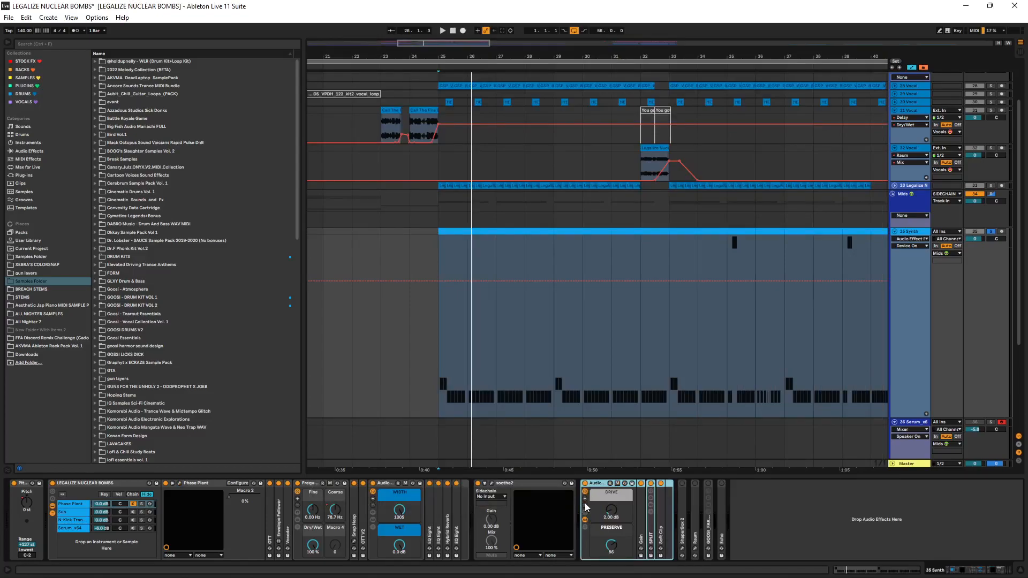
{"action": "left_click", "coordinate": [24, 69]}
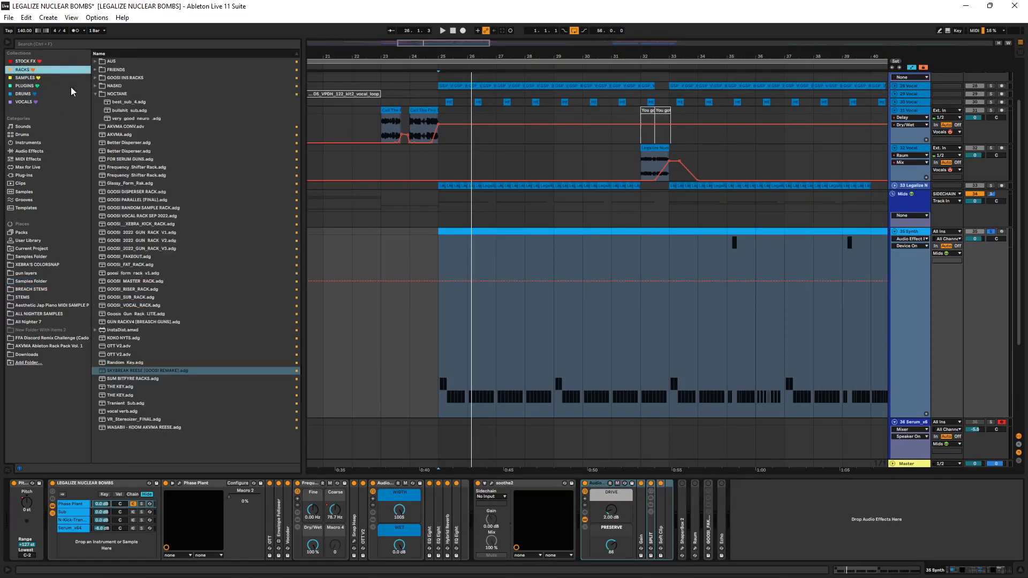
{"action": "left_click", "coordinate": [126, 86]}
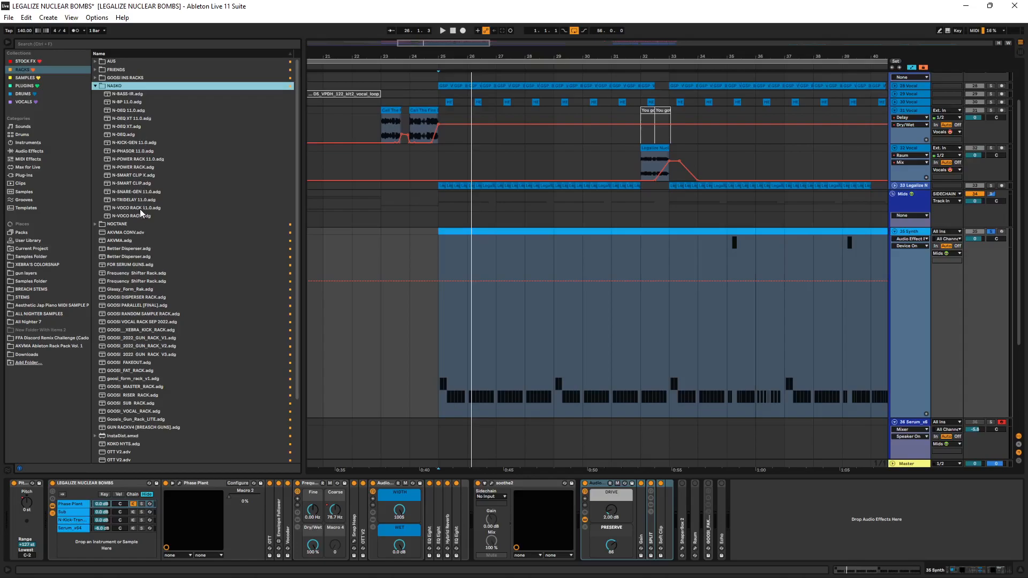
{"action": "left_click", "coordinate": [128, 88]}
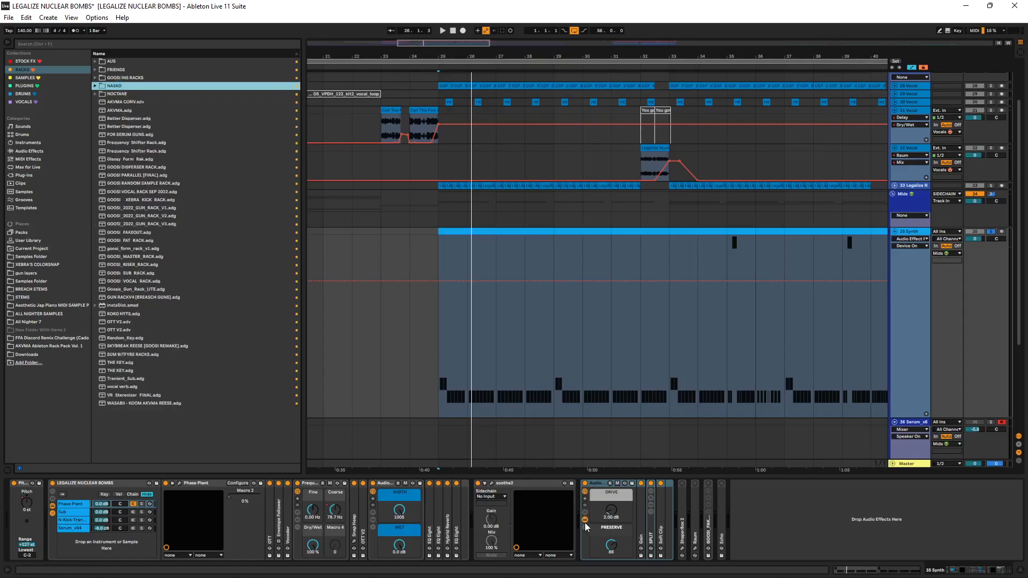
- Fold soothe2 and the Drive/Preserve rack, hiding the rack's devices, and expand and enable ShaperBox 2
{"action": "left_click", "coordinate": [503, 484]}
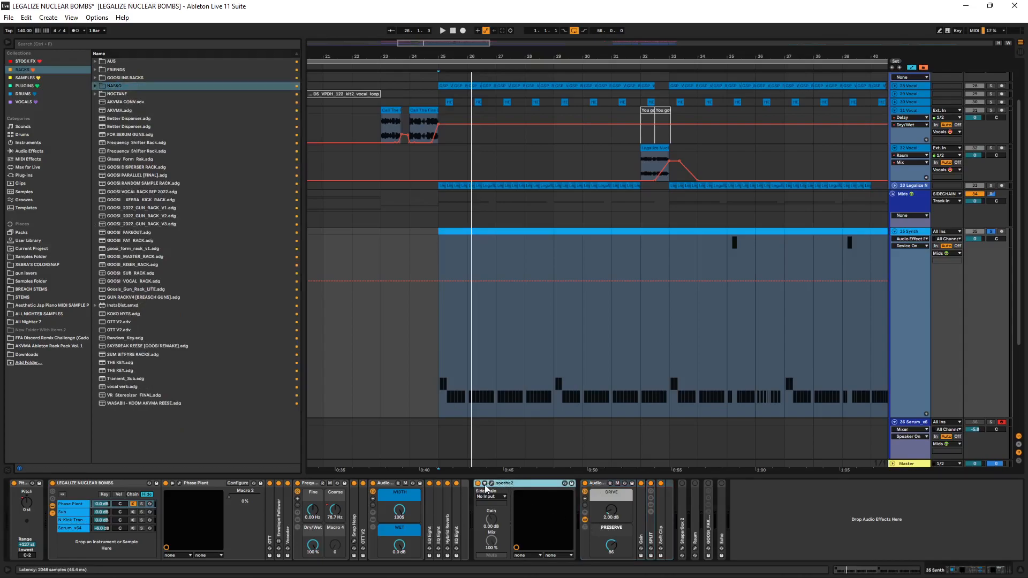
{"action": "left_click", "coordinate": [485, 483]}
{"action": "left_click", "coordinate": [485, 484]}
{"action": "double_click", "coordinate": [496, 483]}
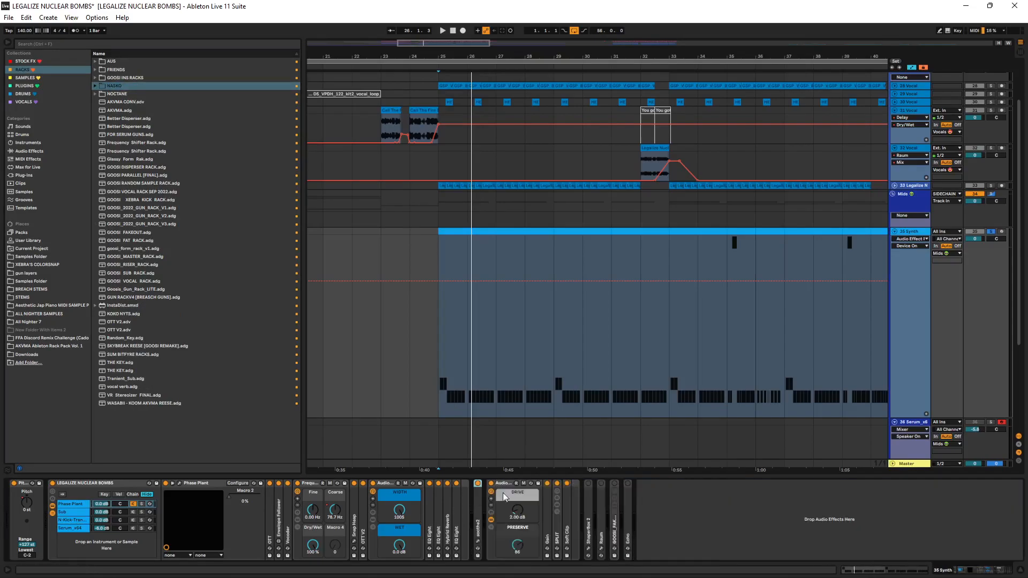
{"action": "left_click", "coordinate": [491, 518]}
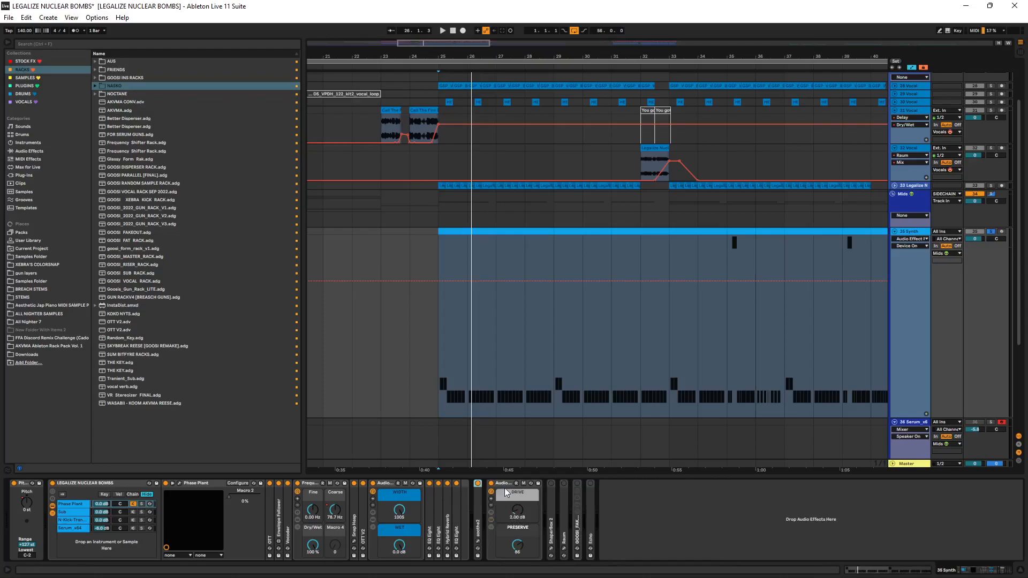
{"action": "double_click", "coordinate": [503, 486]}
{"action": "double_click", "coordinate": [503, 500]}
- Audition the drop with ShaperBox 2's window open, then stop and bring the whole drop arrangement into view
{"action": "key", "text": "space"}
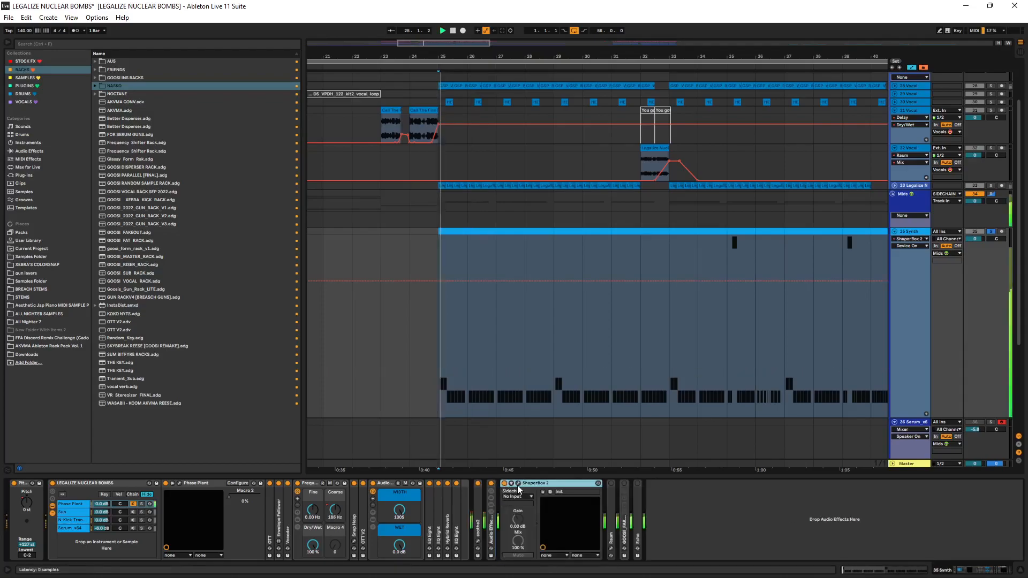
{"action": "left_click", "coordinate": [518, 483]}
{"action": "key", "text": "space"}
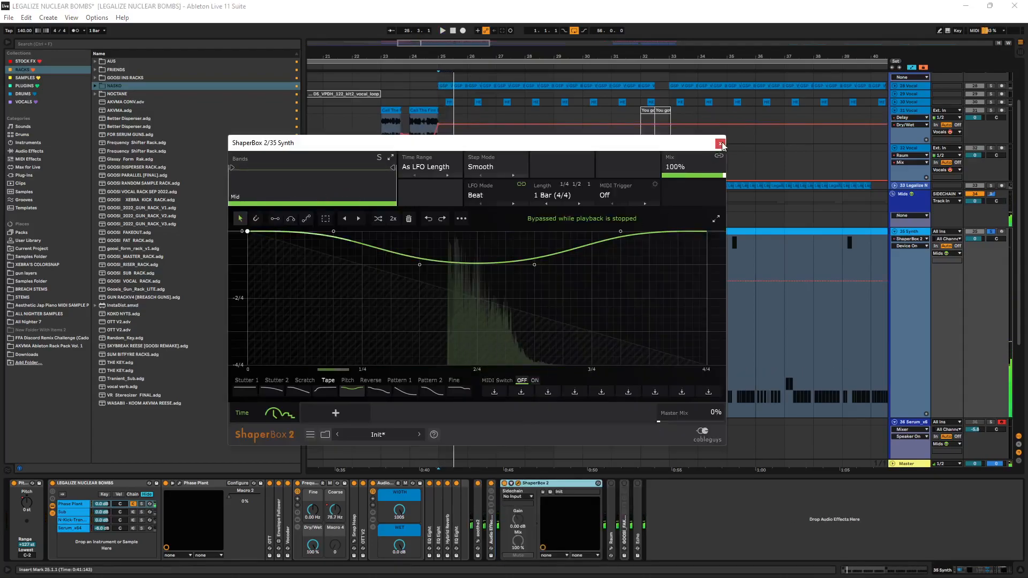
{"action": "left_click_drag", "start_coordinate": [562, 142], "coordinate": [447, 134]}
{"action": "scroll", "coordinate": [789, 258], "scroll_direction": "down", "scroll_amount": 5}
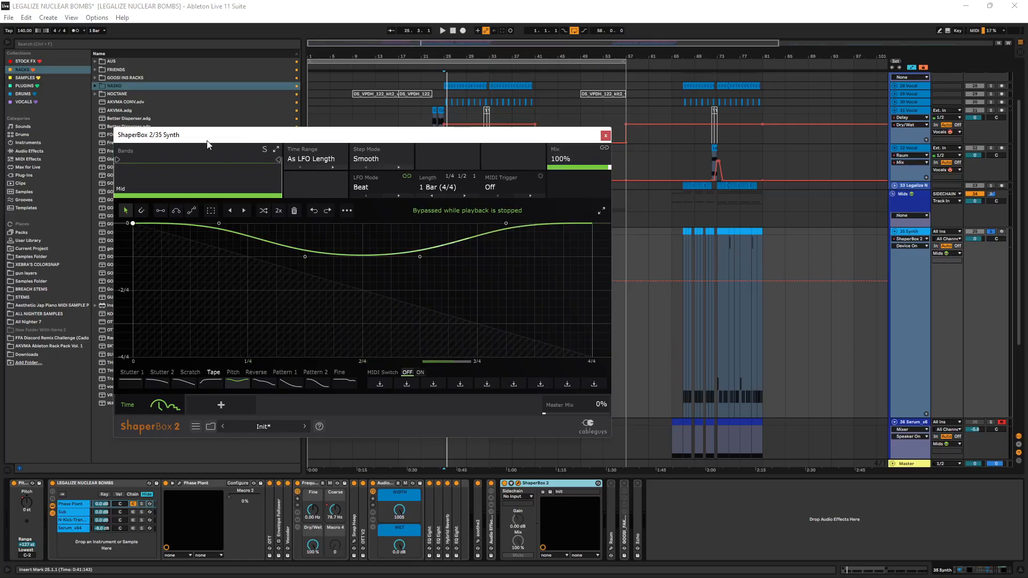
- Look through ShaperBox 2's available shapers, return to the Time shaper's curve, and close the window
{"action": "left_click_drag", "start_coordinate": [207, 144], "coordinate": [461, 139]}
{"action": "left_click", "coordinate": [472, 400]}
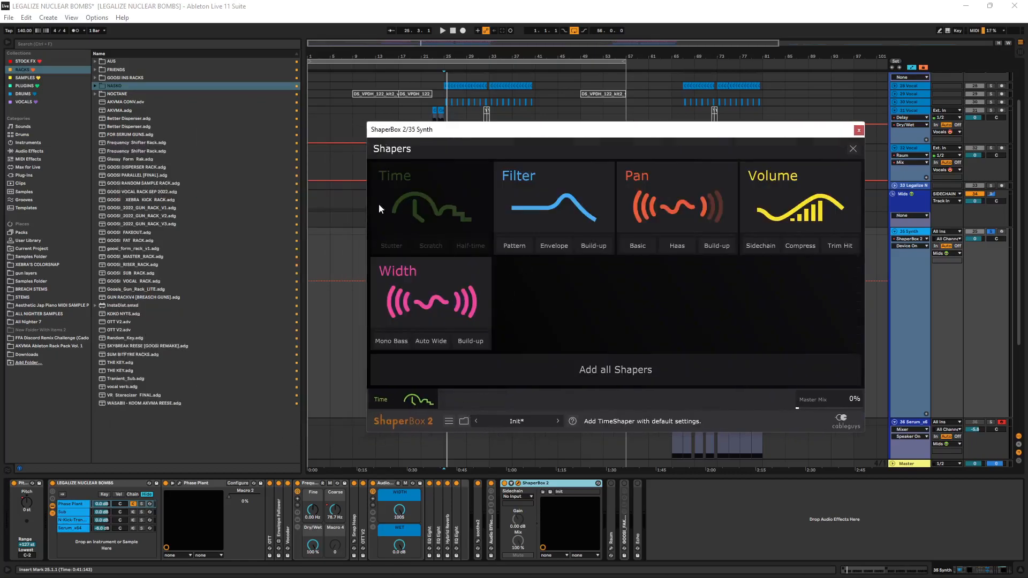
{"action": "left_click", "coordinate": [577, 333]}
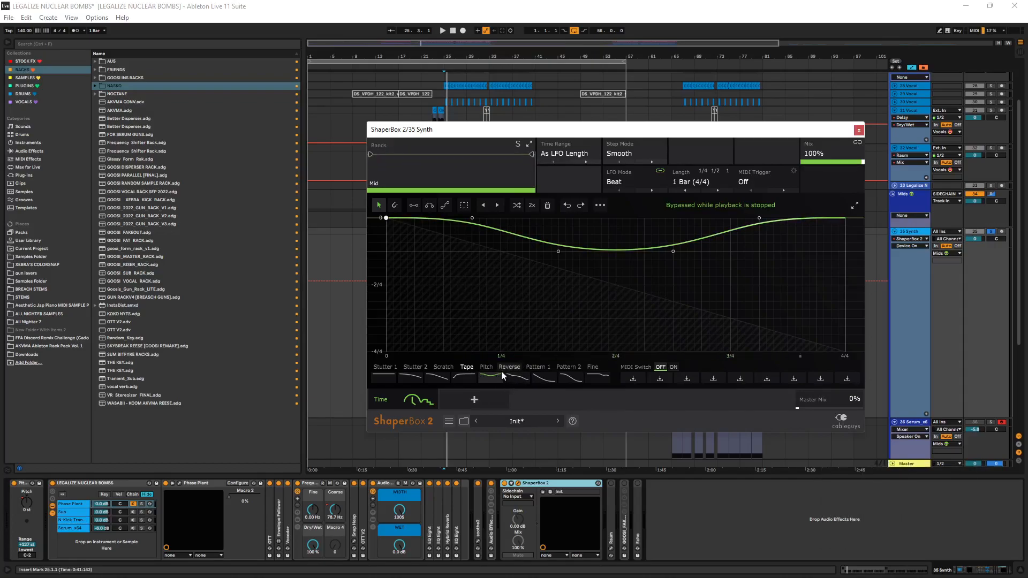
{"action": "left_click", "coordinate": [858, 130]}
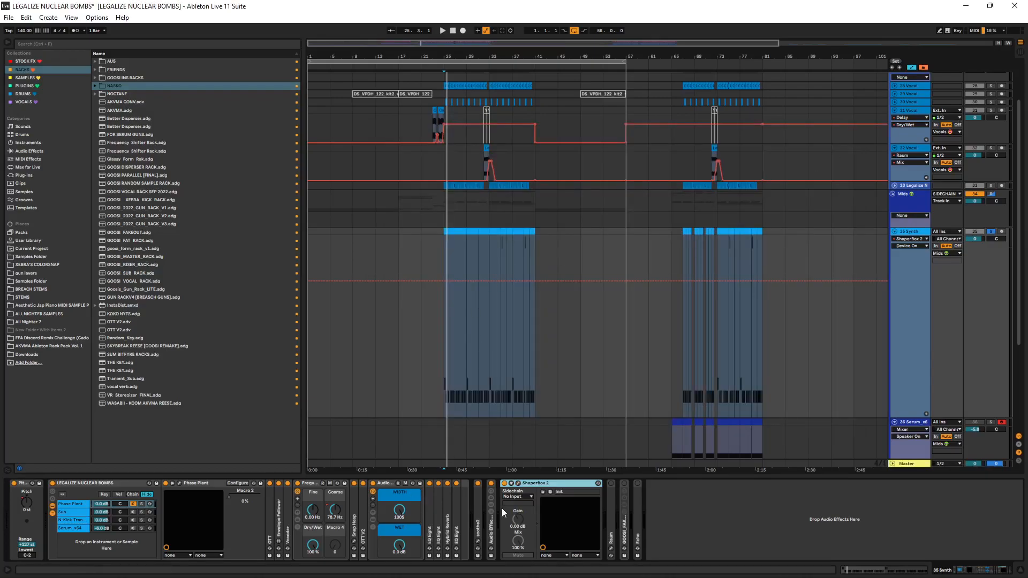
- Reveal ShaperBox 2's Master Mix parameter and display its automation on the Synth track
{"action": "left_click", "coordinate": [511, 483]}
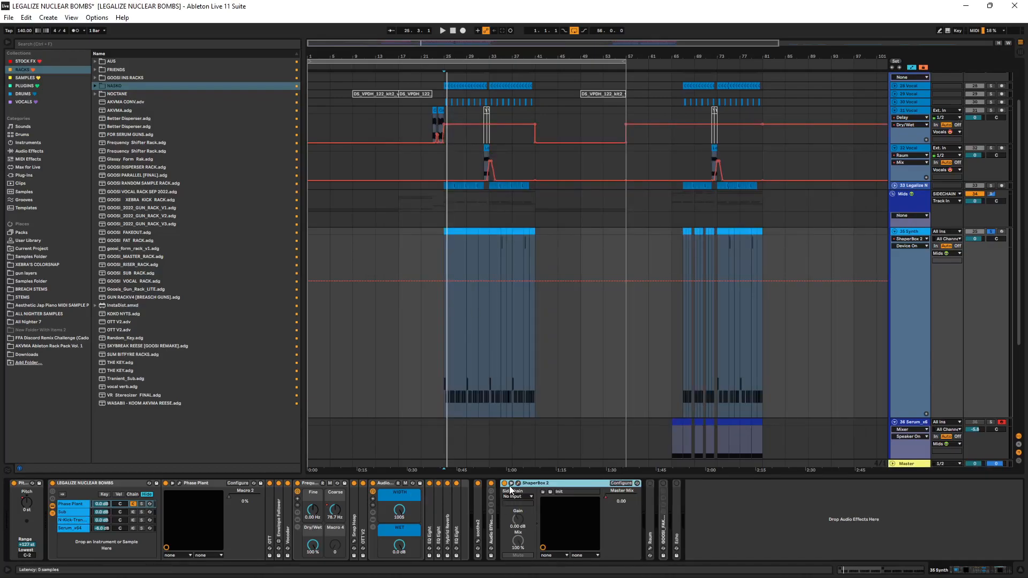
{"action": "right_click", "coordinate": [610, 495]}
{"action": "left_click", "coordinate": [610, 499]}
{"action": "left_click", "coordinate": [481, 313]}
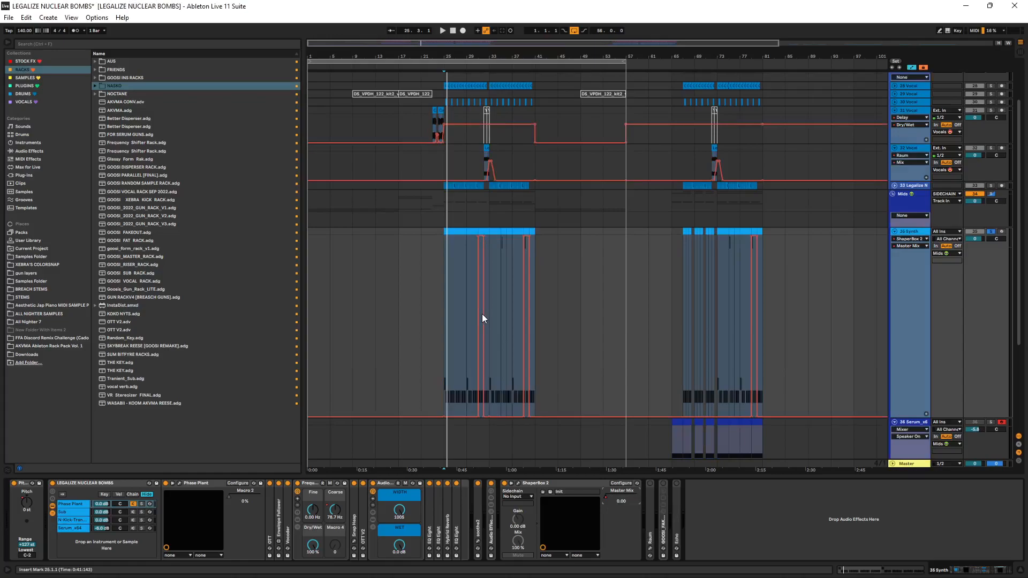
- Audition the Master Mix automation in the first drop from bars 30 and 39, and hide ShaperBox 2's parameters
{"action": "key", "text": "z"}
{"action": "left_click", "coordinate": [461, 310]}
{"action": "key", "text": "space"}
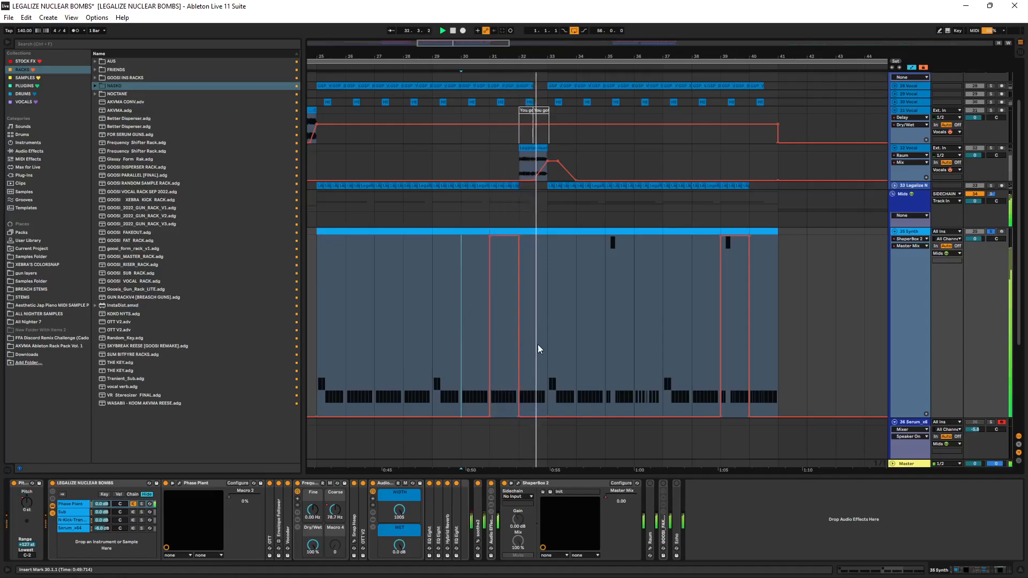
{"action": "left_click", "coordinate": [729, 340]}
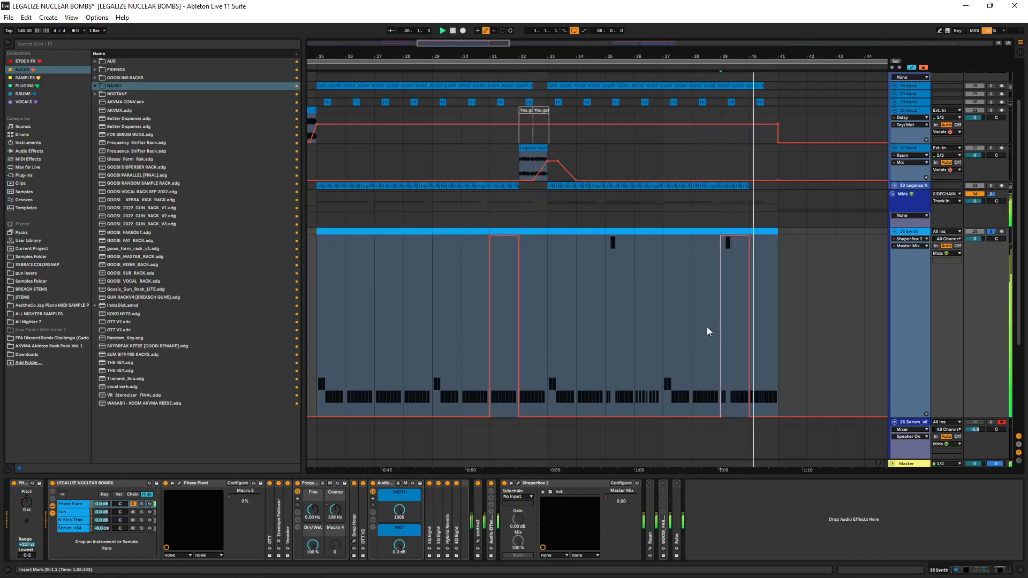
{"action": "left_click", "coordinate": [510, 483]}
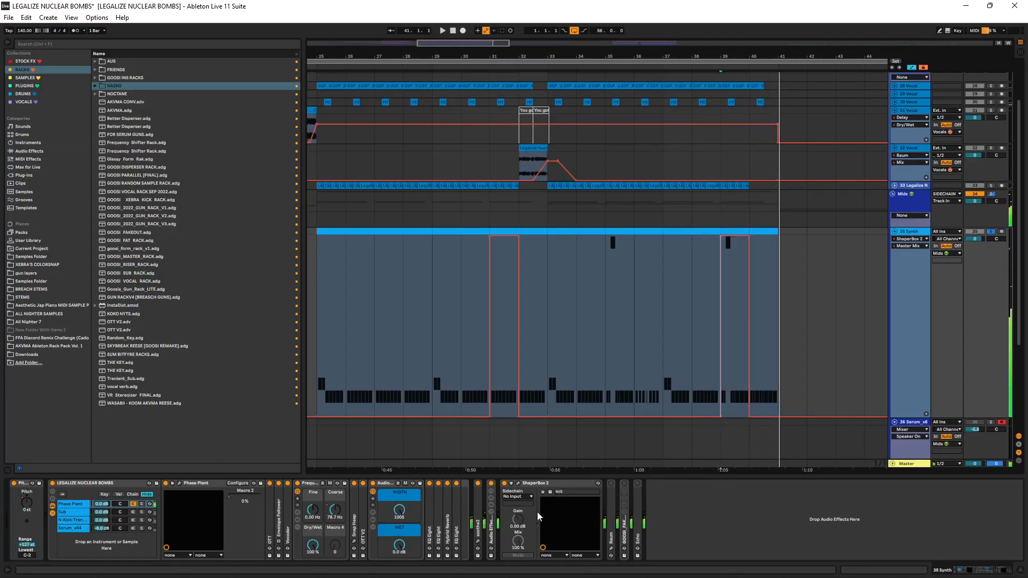
- Expand and enable Raum, opening its plugin window and revealing its parameters in the device chain
{"action": "double_click", "coordinate": [613, 530]}
{"action": "left_click", "coordinate": [613, 484]}
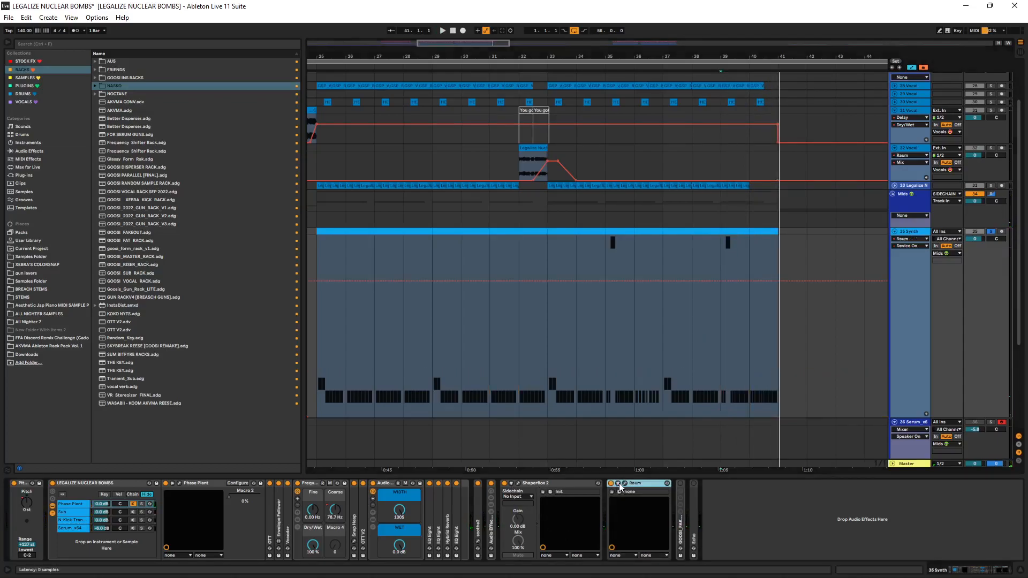
{"action": "left_click", "coordinate": [623, 483]}
{"action": "left_click", "coordinate": [618, 483]}
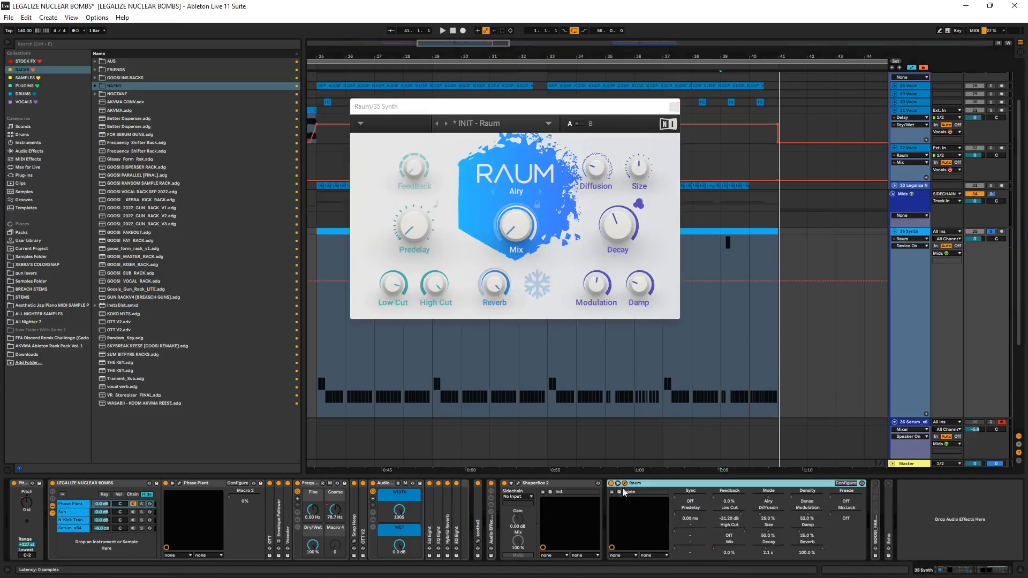
- Display Raum's Mix automation on the Synth track and close the Raum window
{"action": "key", "text": "a"}
{"action": "right_click", "coordinate": [715, 546]}
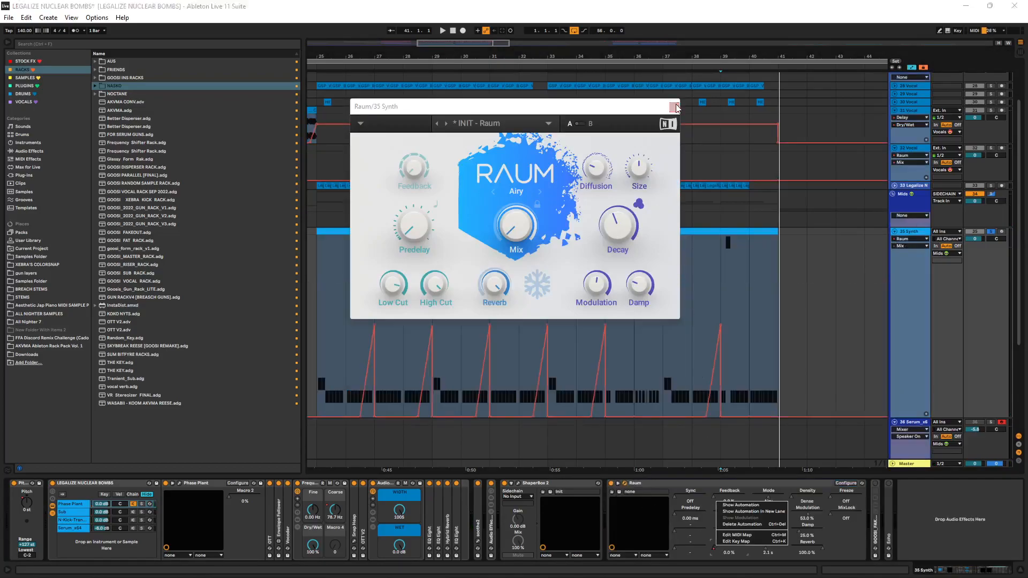
{"action": "left_click", "coordinate": [674, 107]}
{"action": "left_click", "coordinate": [675, 107]}
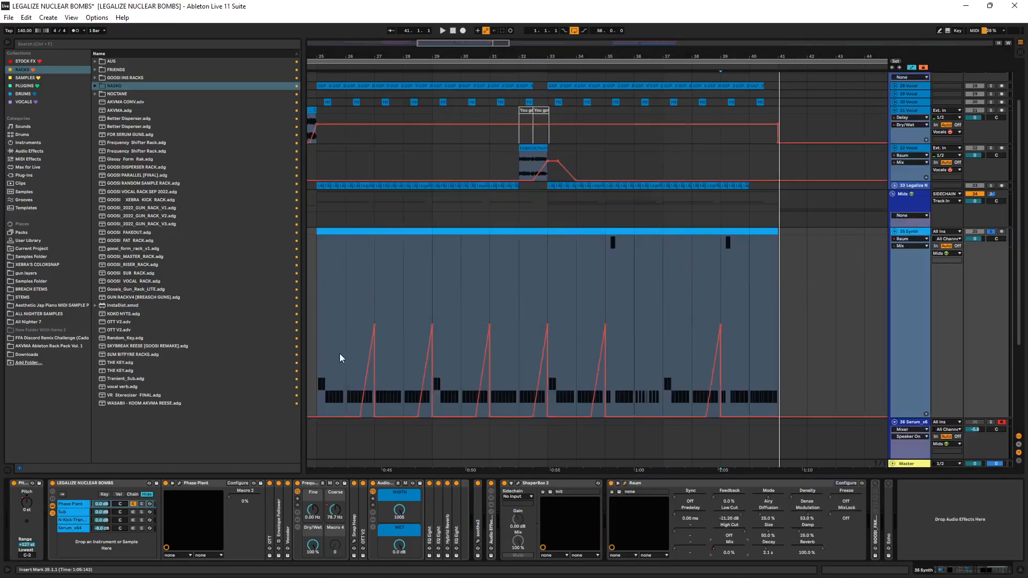
- Audition the Raum Mix ramps in the first drop, starting midway through bar 26
{"action": "scroll", "coordinate": [353, 359], "scroll_direction": "up", "scroll_amount": 5}
{"action": "left_click", "coordinate": [379, 354]}
{"action": "key", "text": "space"}
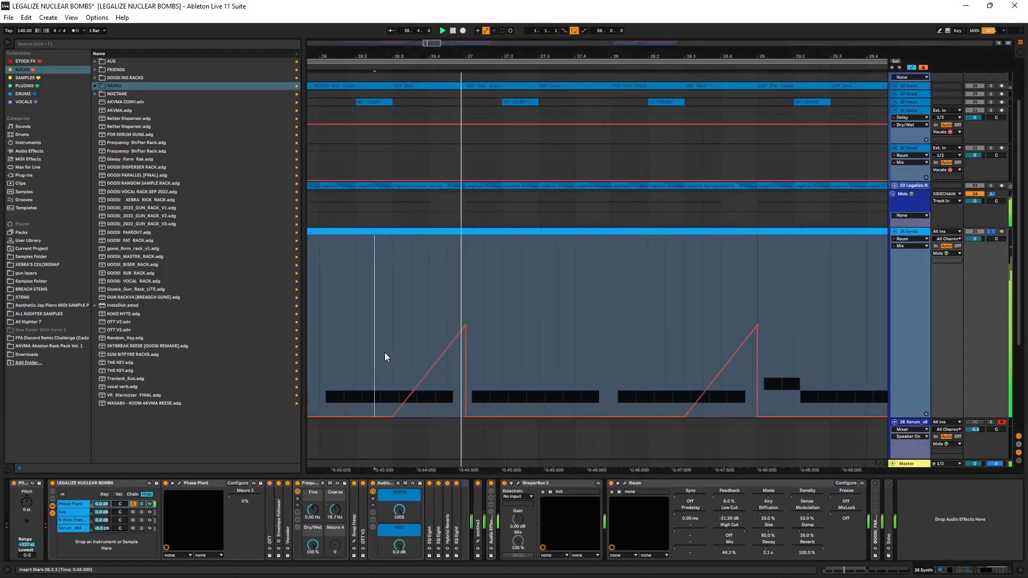
{"action": "scroll", "coordinate": [393, 354], "scroll_direction": "down", "scroll_amount": 5}
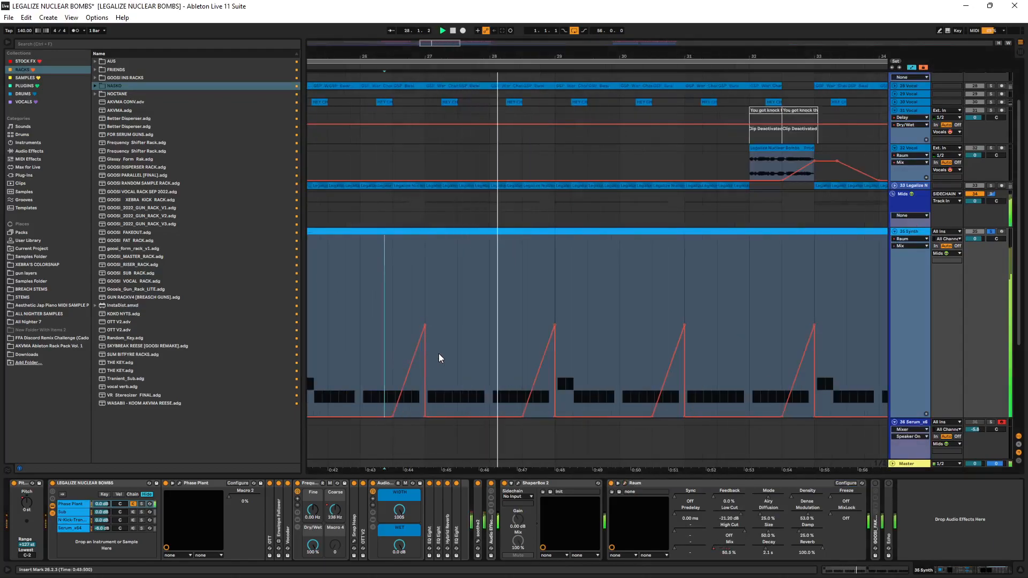
{"action": "left_click", "coordinate": [383, 333]}
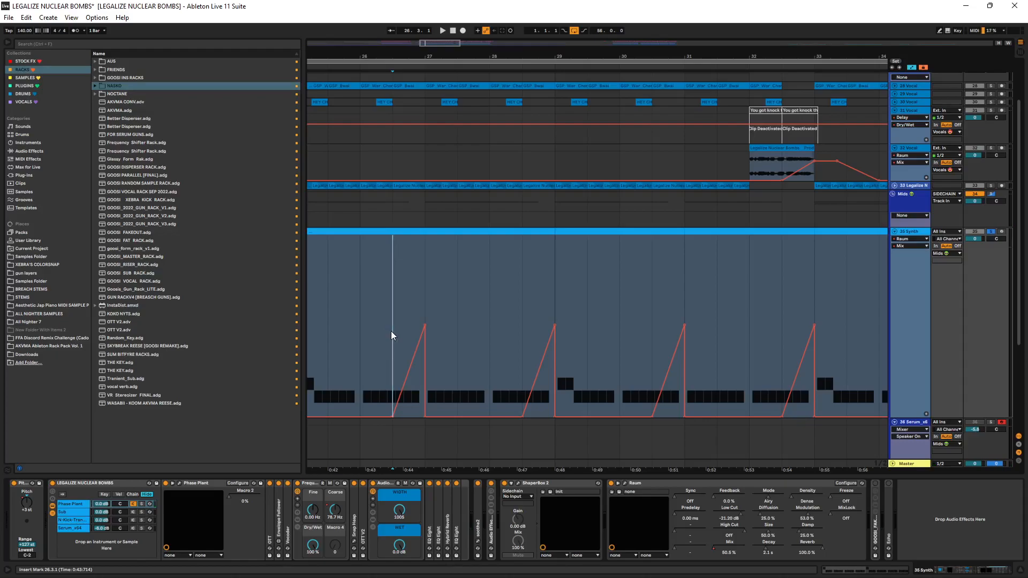
- Examine the Raum Mix ramp leading into bar 27 and select bar 27 on the Synth track
{"action": "mouse_move", "coordinate": [394, 329]}
{"action": "left_mouse_down"}
{"action": "mouse_move", "coordinate": [417, 336]}
{"action": "mouse_move", "coordinate": [458, 287]}
{"action": "mouse_move", "coordinate": [525, 293]}
{"action": "mouse_move", "coordinate": [496, 297]}
{"action": "mouse_move", "coordinate": [578, 278]}
{"action": "mouse_move", "coordinate": [570, 239]}
{"action": "mouse_move", "coordinate": [541, 234]}
{"action": "mouse_move", "coordinate": [515, 248]}
{"action": "mouse_move", "coordinate": [482, 295]}
{"action": "left_mouse_up"}
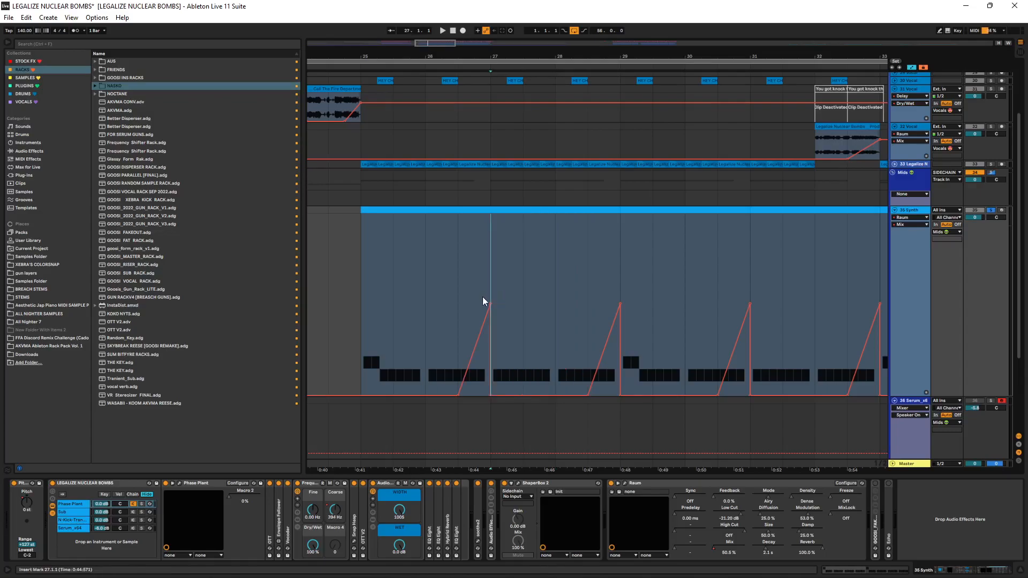
{"action": "mouse_move", "coordinate": [490, 305]}
{"action": "left_click_drag", "start_coordinate": [482, 271], "coordinate": [562, 275]}
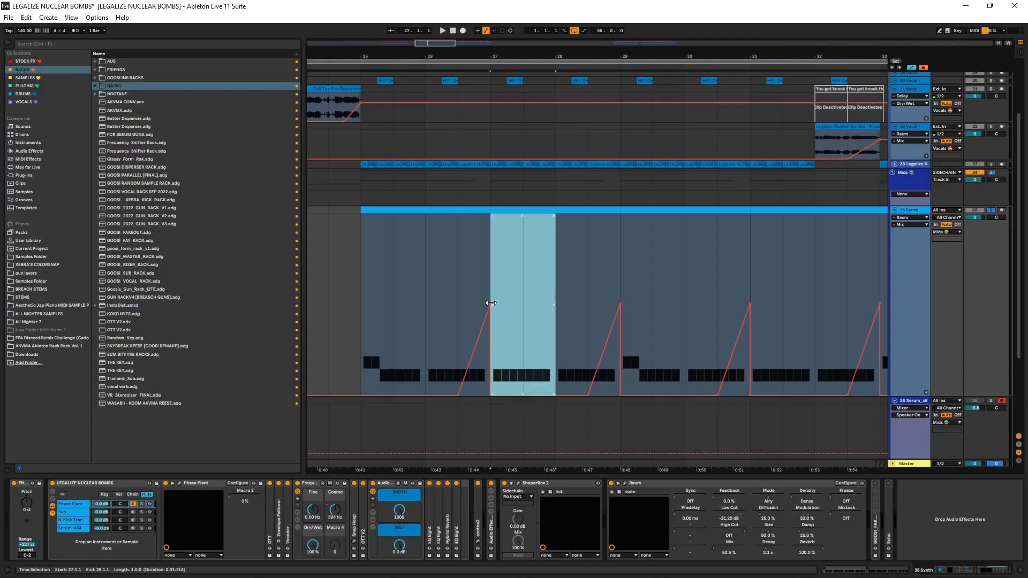
- Bypass Raum, audition the transition into bar 27 from the middle of bar 26, and re-enable Raum to compare
{"action": "left_click", "coordinate": [461, 296]}
{"action": "left_click", "coordinate": [611, 483]}
{"action": "key", "text": "space"}
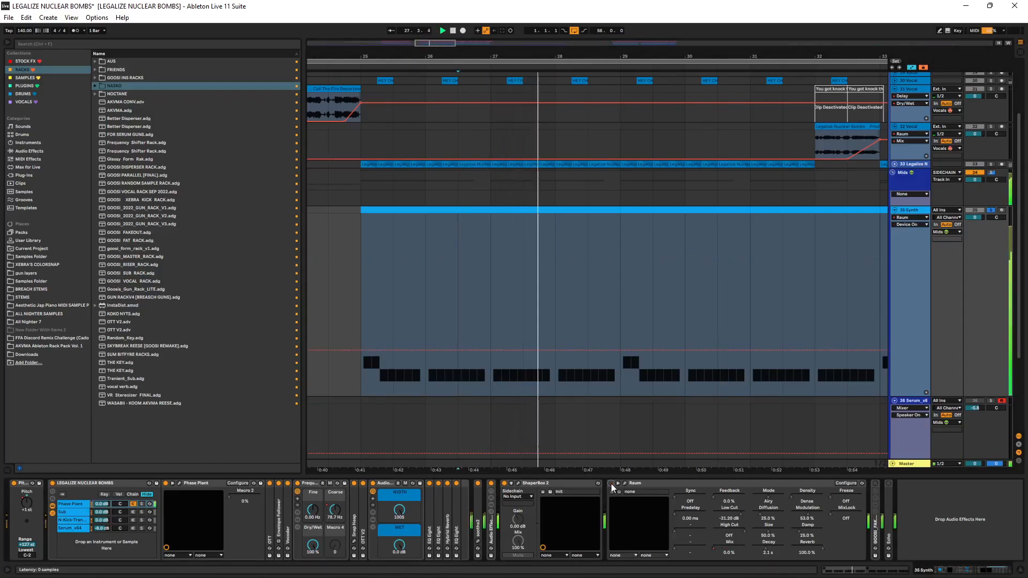
{"action": "left_click", "coordinate": [611, 484]}
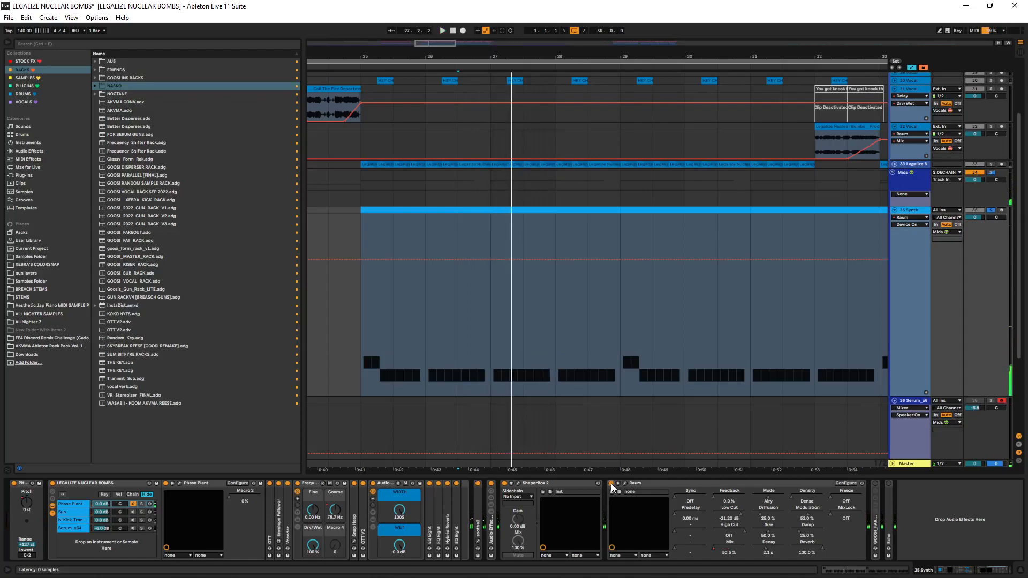
- Hide Raum's parameters, expand the GOOSI FAKEOUT rack, and display its FAKEOUT macro automation on the Synth track
{"action": "scroll", "coordinate": [544, 281], "scroll_direction": "down", "scroll_amount": 5}
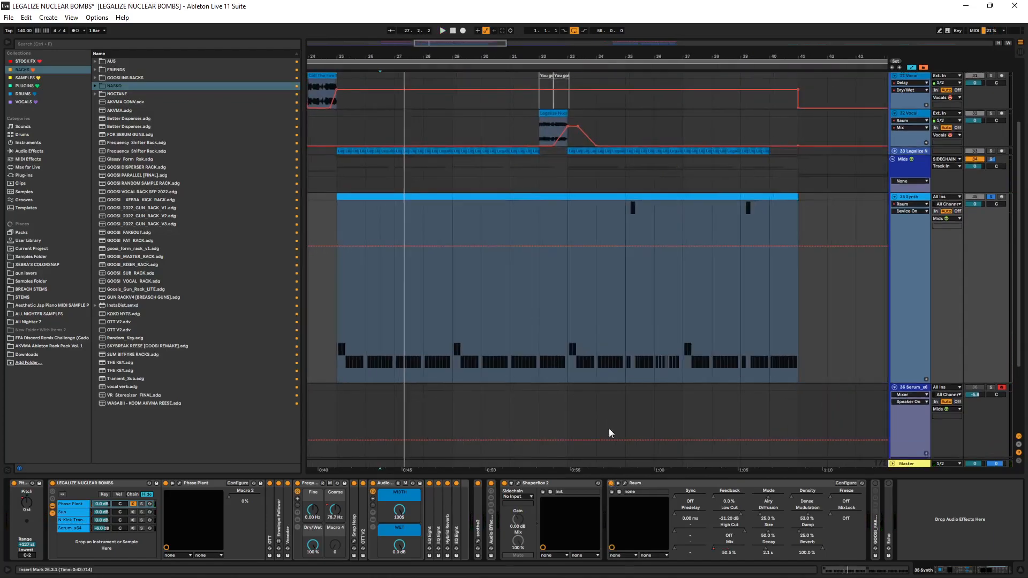
{"action": "left_click", "coordinate": [619, 484]}
{"action": "double_click", "coordinate": [679, 528]}
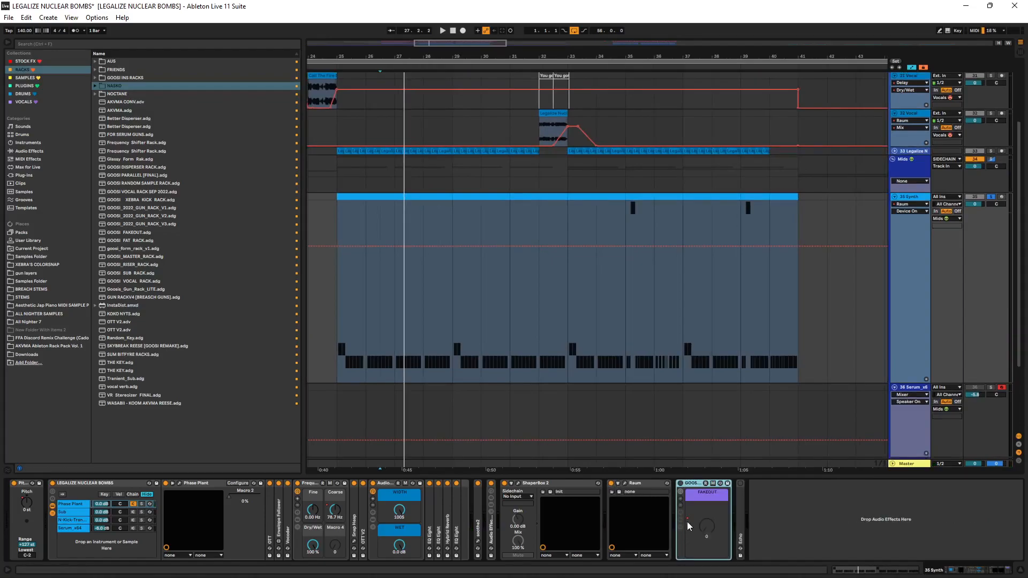
{"action": "right_click", "coordinate": [705, 528]}
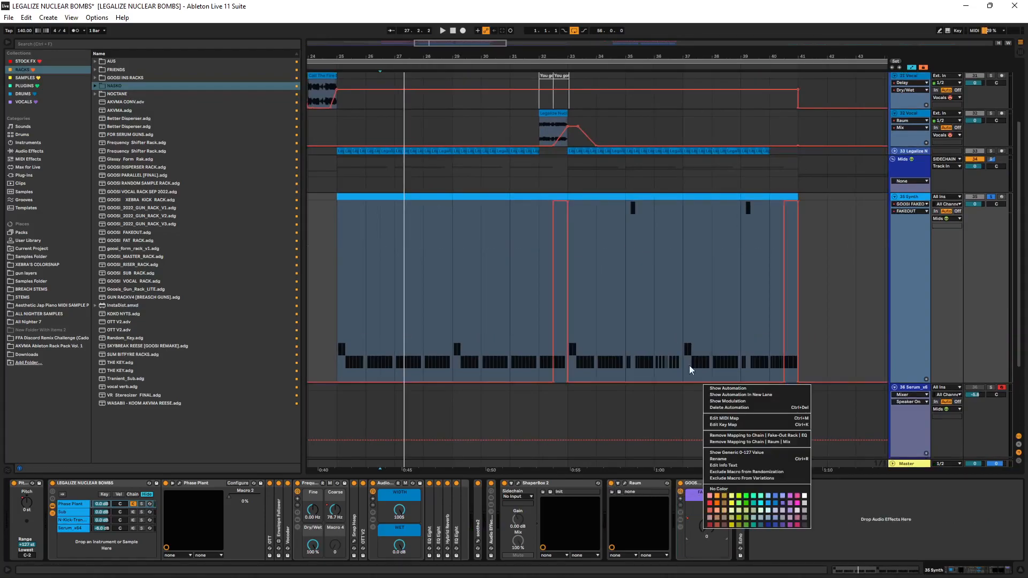
- Reveal the devices inside the FAKEOUT rack, its nested Fake-Out_Rack and the Easy_Wash_Out rack within it
{"action": "left_click", "coordinate": [717, 386]}
{"action": "left_click", "coordinate": [680, 519]}
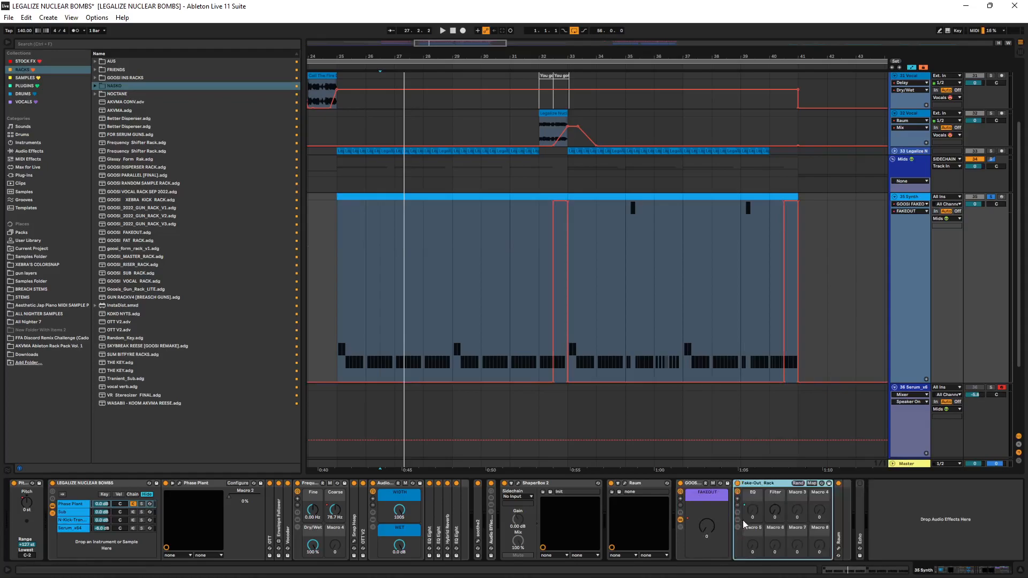
{"action": "left_click", "coordinate": [737, 520]}
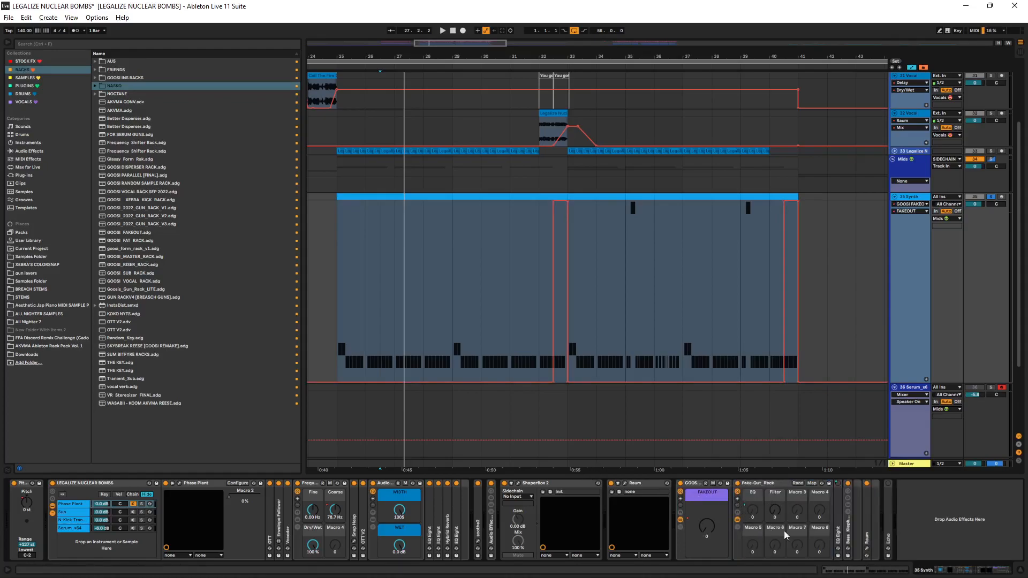
{"action": "left_click", "coordinate": [848, 528]}
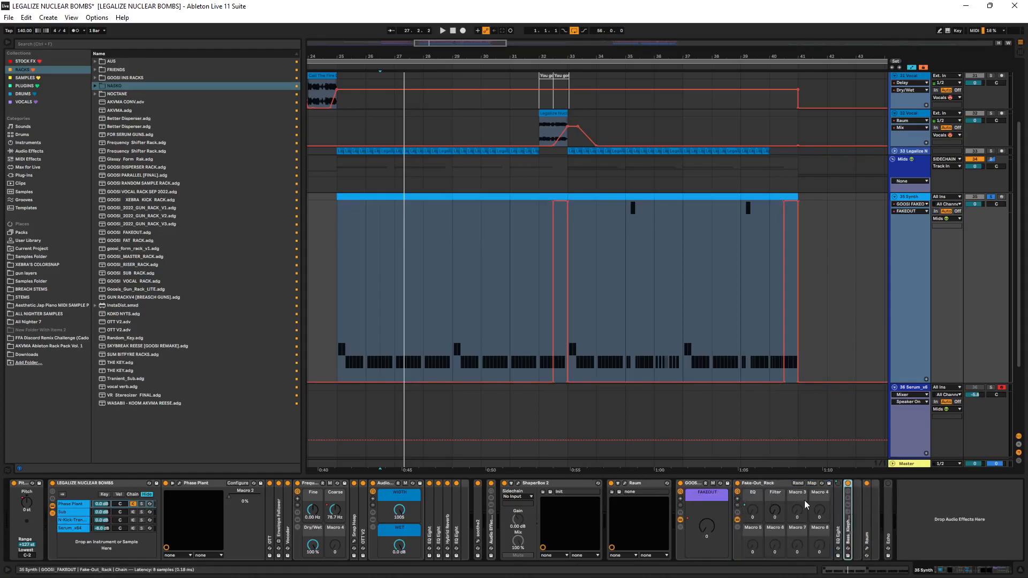
{"action": "left_click", "coordinate": [847, 504]}
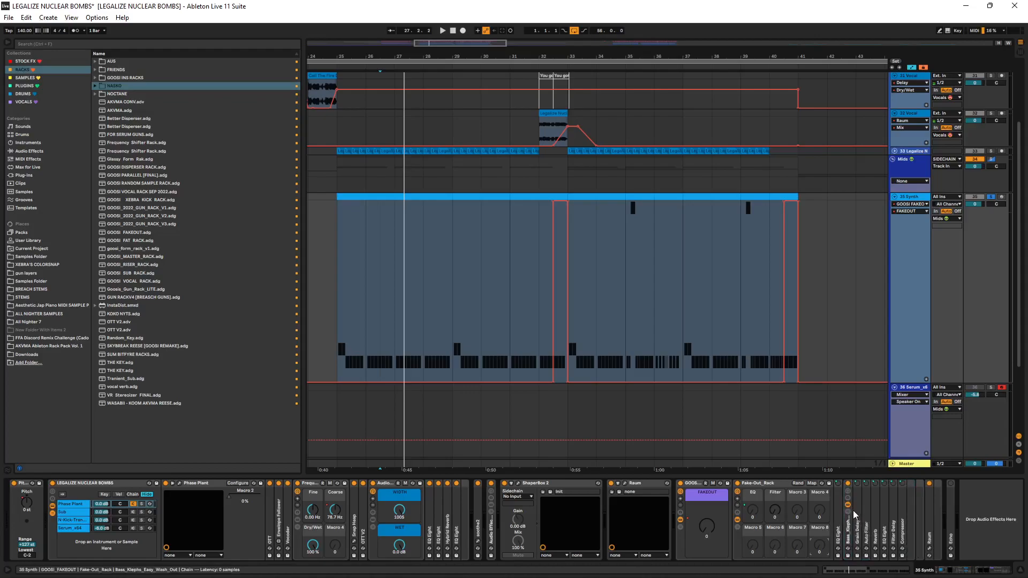
{"action": "left_click", "coordinate": [849, 511]}
{"action": "left_click", "coordinate": [848, 505]}
{"action": "left_click", "coordinate": [847, 512]}
- Expand the EQ Eight in the Fake-Out_Rack and play the fakeout section from bar 32
{"action": "double_click", "coordinate": [841, 522]}
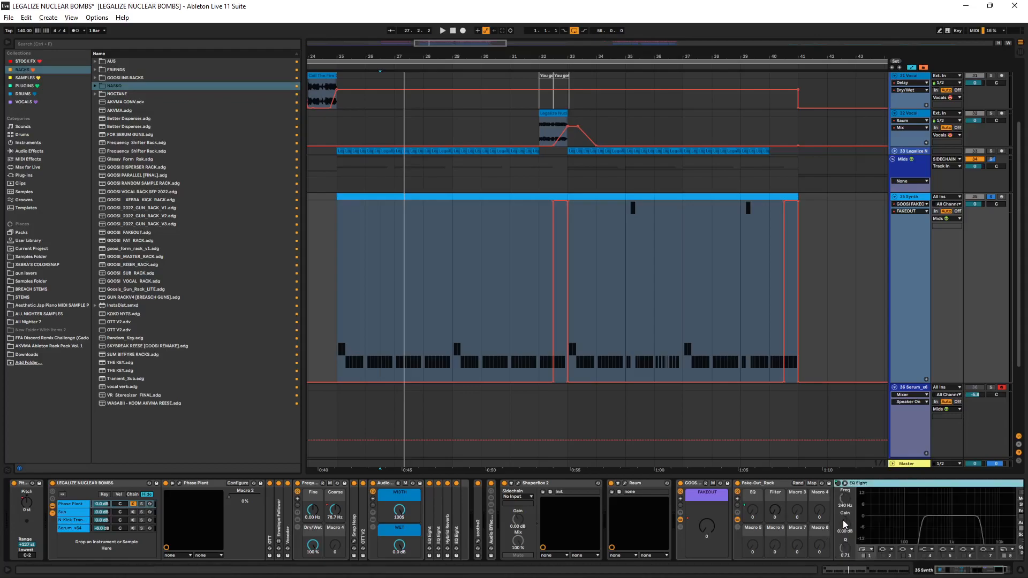
{"action": "key", "text": "space"}
{"action": "left_click", "coordinate": [539, 281]}
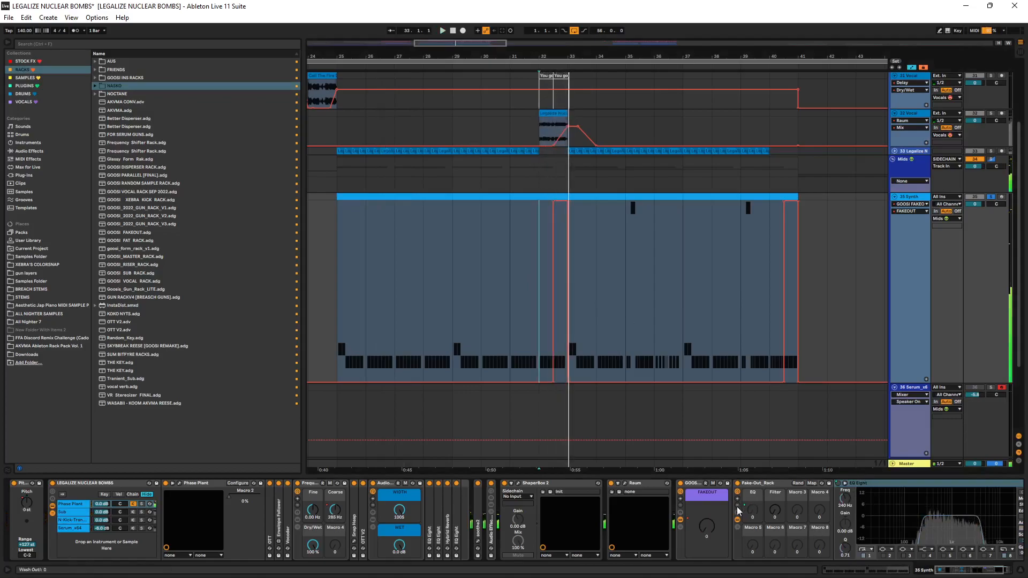
- Collapse the FAKEOUT rack, expand the Echo at the end of the Synth chain and select its Dry/Wet control
{"action": "left_click", "coordinate": [680, 519]}
{"action": "double_click", "coordinate": [692, 484]}
{"action": "double_click", "coordinate": [692, 517]}
{"action": "left_click", "coordinate": [694, 483]}
{"action": "left_click", "coordinate": [897, 549]}
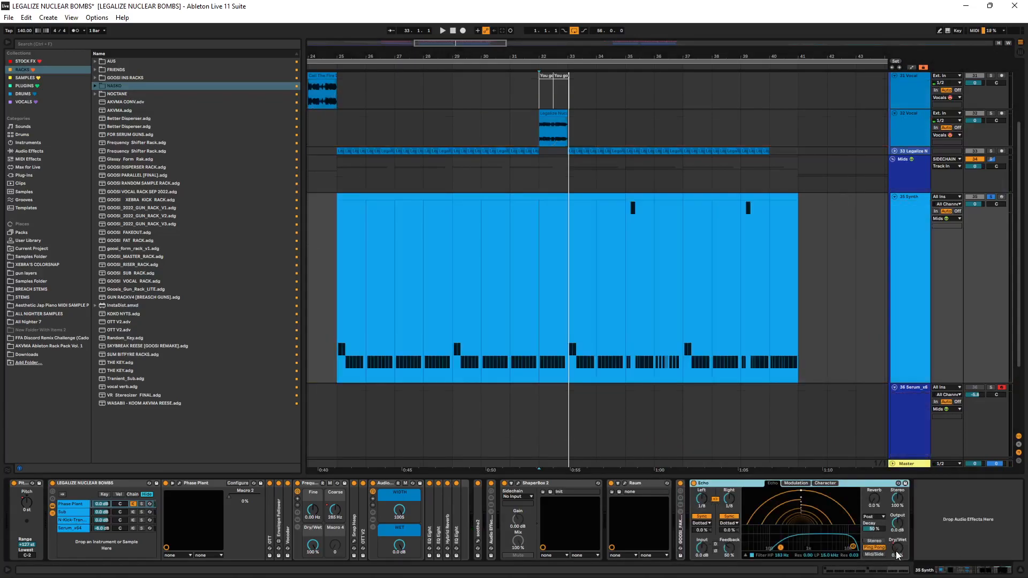
- Play the end of the Synth clip from bar 40 to hear the Echo's Dry/Wet automation
{"action": "left_click_drag", "start_coordinate": [742, 248], "coordinate": [491, 201]}
{"action": "left_click", "coordinate": [482, 200]}
{"action": "key", "text": "space"}
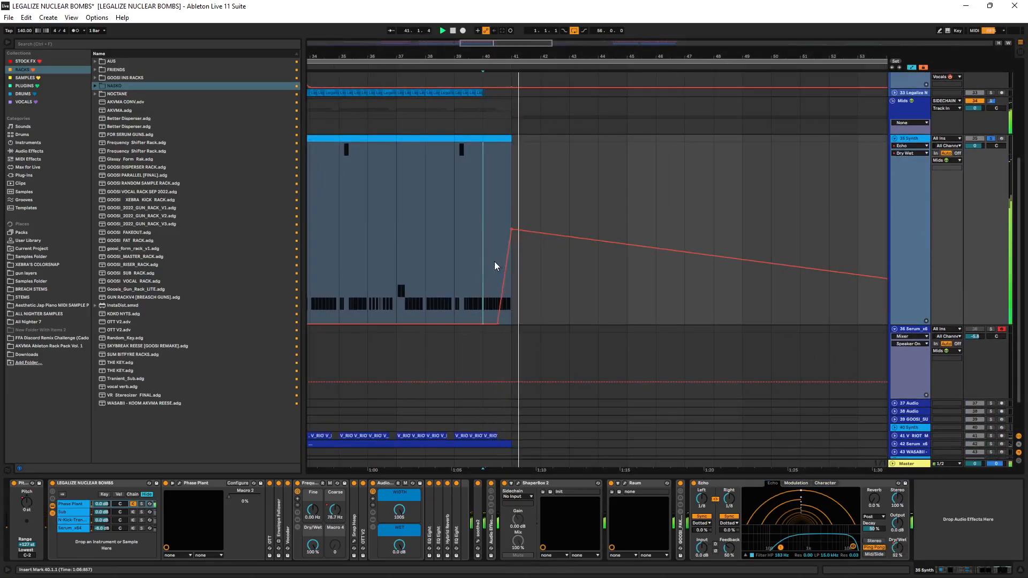
{"action": "key", "text": "space"}
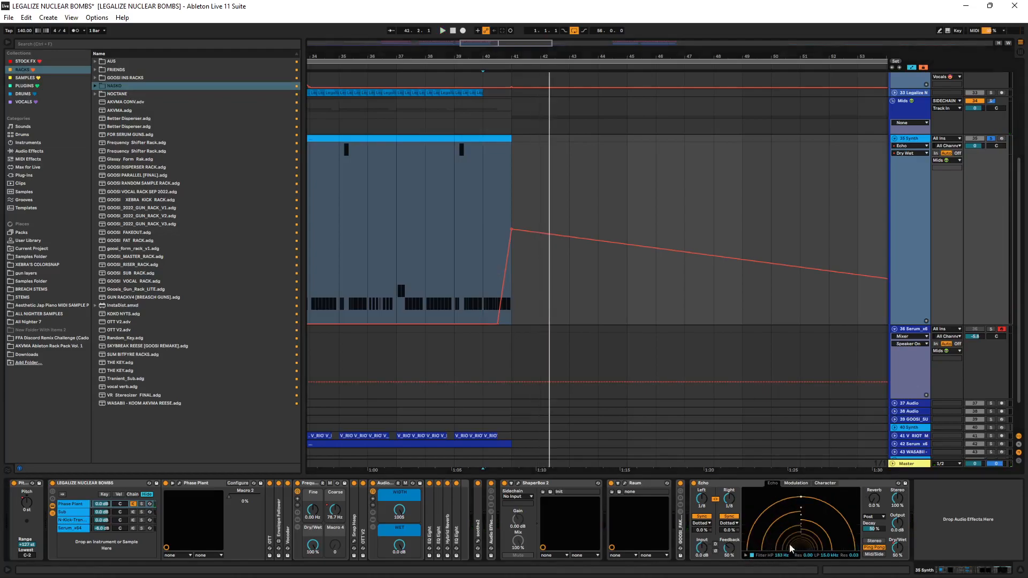
- Show the Echo's filter curve and set its high-pass frequency to 204 Hz
{"action": "left_click", "coordinate": [746, 556]}
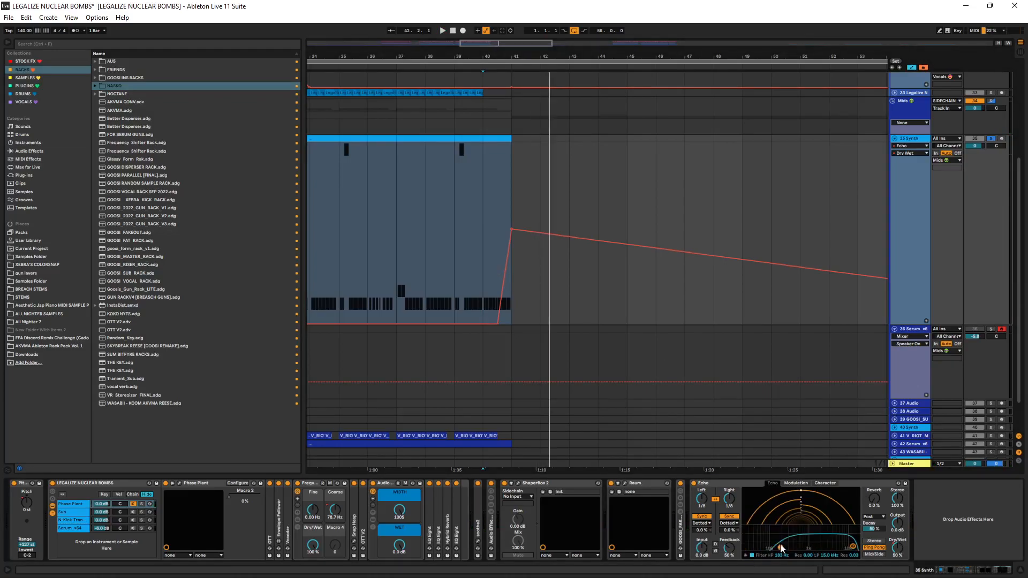
{"action": "left_click_drag", "start_coordinate": [780, 548], "coordinate": [781, 548]}
- Unfold the SKYBREAK REESE track and set the playback start to bar 40
{"action": "scroll", "coordinate": [514, 299], "scroll_direction": "down", "scroll_amount": 3}
{"action": "scroll", "coordinate": [438, 121], "scroll_direction": "right", "scroll_amount": 3}
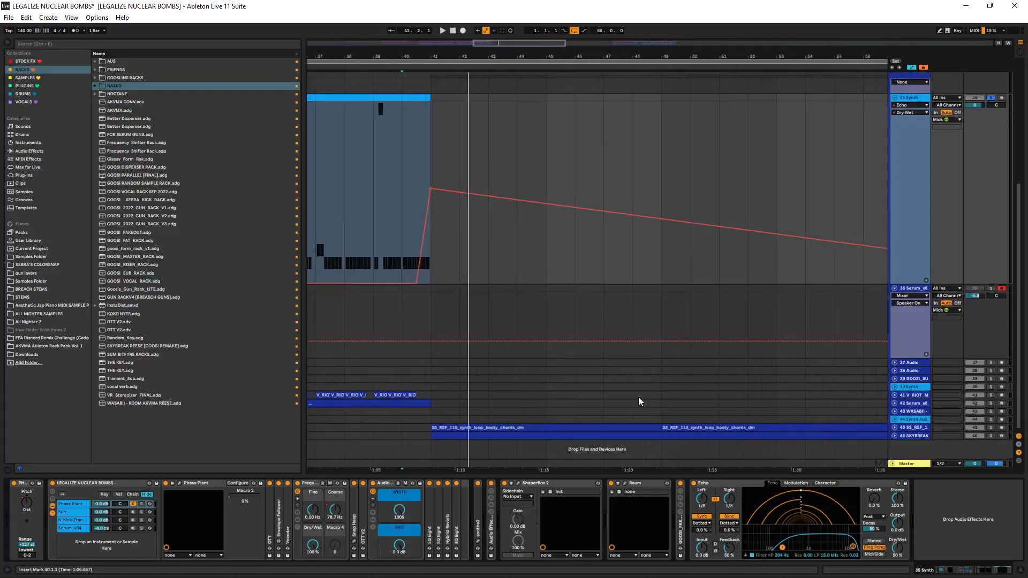
{"action": "left_click", "coordinate": [913, 436]}
{"action": "left_click", "coordinate": [894, 436]}
{"action": "left_click", "coordinate": [418, 455]}
{"action": "scroll", "coordinate": [429, 418], "scroll_direction": "down", "scroll_amount": 1}
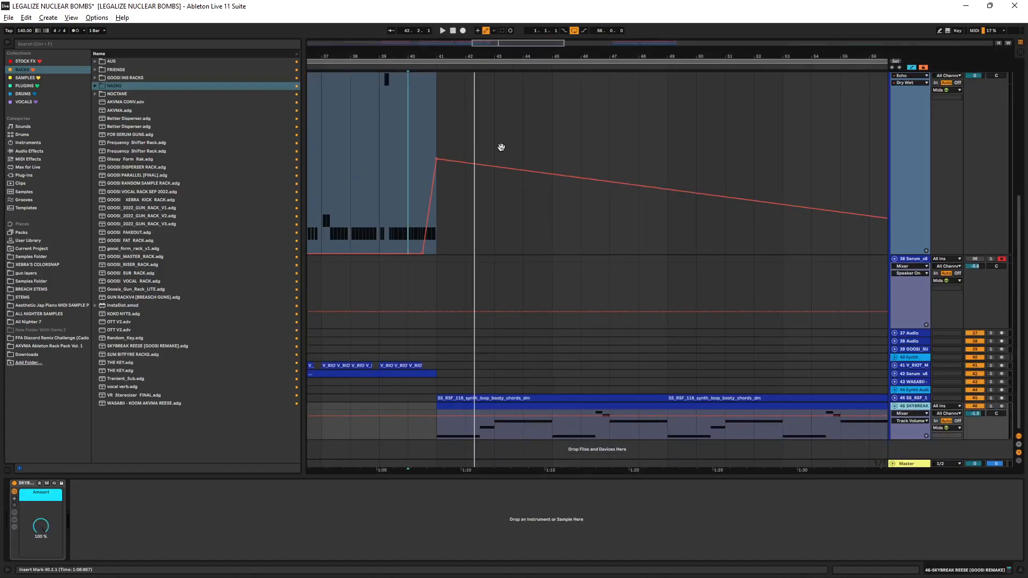
- Select the Synth track and play the full mix from bar 40 into the following section
{"action": "scroll", "coordinate": [435, 223], "scroll_direction": "up", "scroll_amount": 3}
{"action": "left_click", "coordinate": [429, 220]}
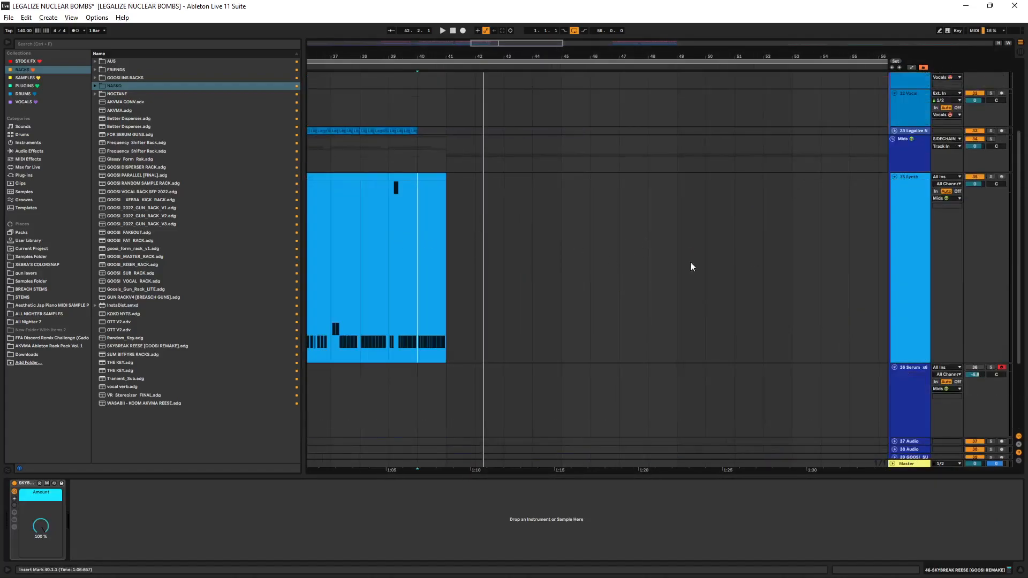
{"action": "left_click", "coordinate": [902, 232]}
{"action": "key", "text": "space"}
{"action": "scroll", "coordinate": [548, 344], "scroll_direction": "down", "scroll_amount": 4}
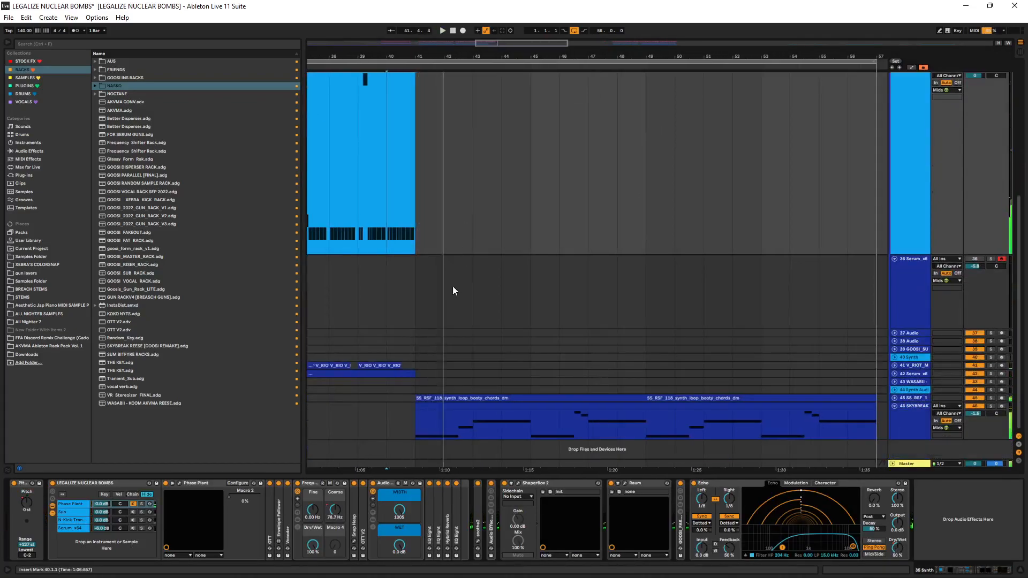
- Compare the transition from bar 40 with the Echo bypassed and with it re-enabled
{"action": "left_click", "coordinate": [694, 483]}
{"action": "key", "text": "space"}
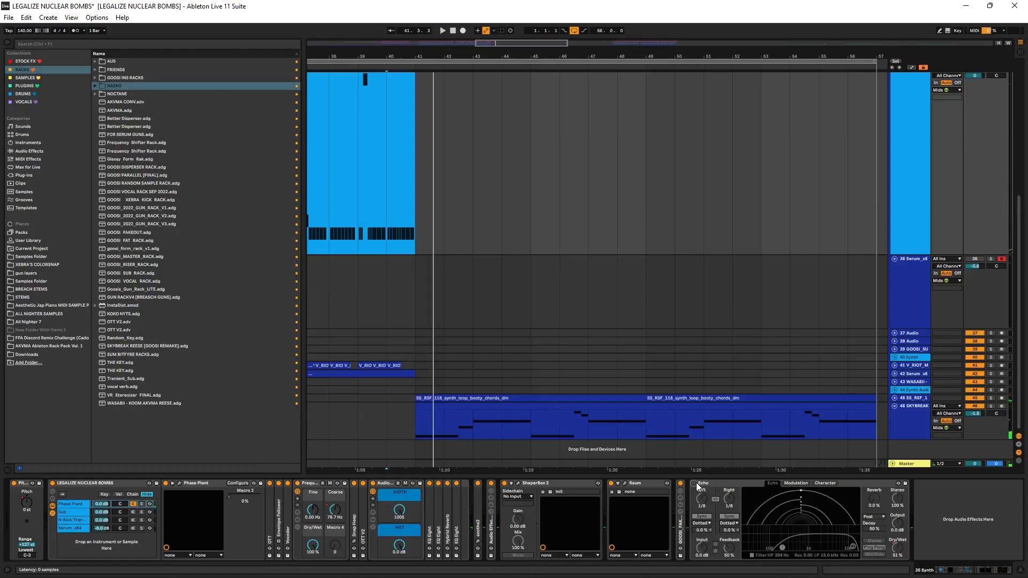
{"action": "left_click", "coordinate": [696, 483]}
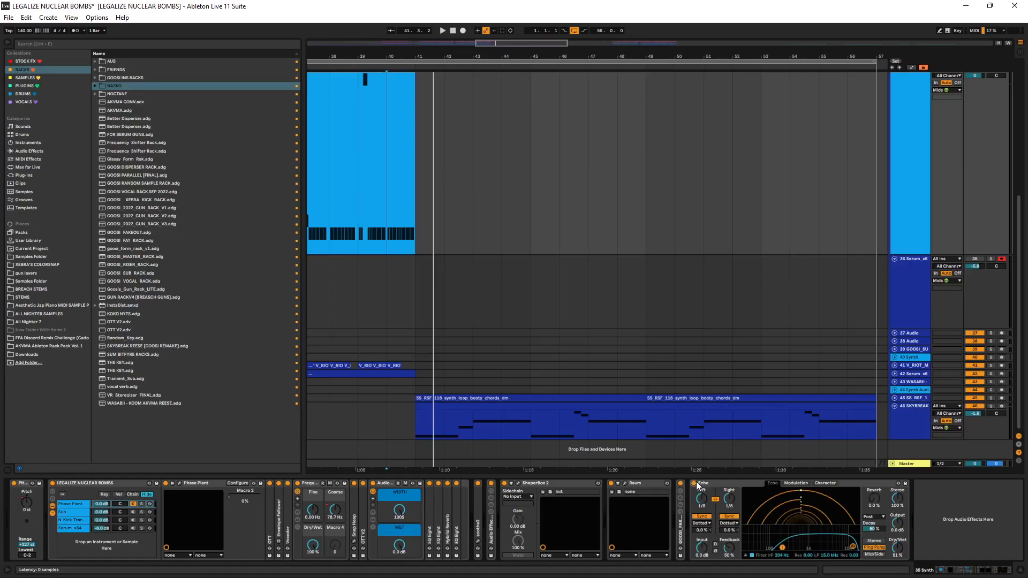
{"action": "key", "text": "space"}
{"action": "scroll", "coordinate": [692, 275], "scroll_direction": "down", "scroll_amount": 5, "text": "ctrl"}
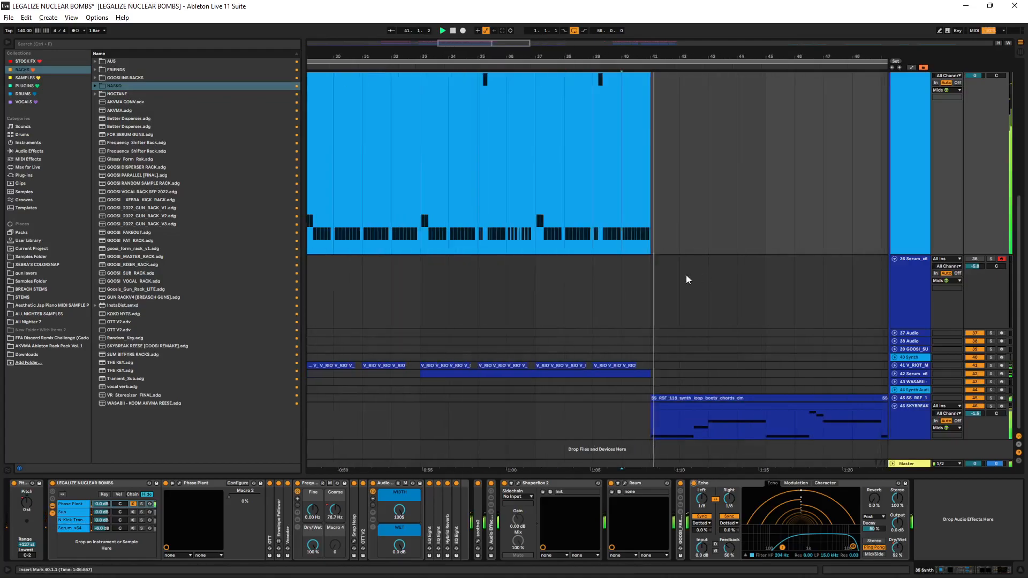
- Activate the Sub chain in the LEGALIZE NUCLEAR BOMBS rack and play the Synth clip from its start
{"action": "left_click", "coordinate": [449, 208]}
{"action": "scroll", "coordinate": [471, 235], "scroll_direction": "up", "scroll_amount": 5}
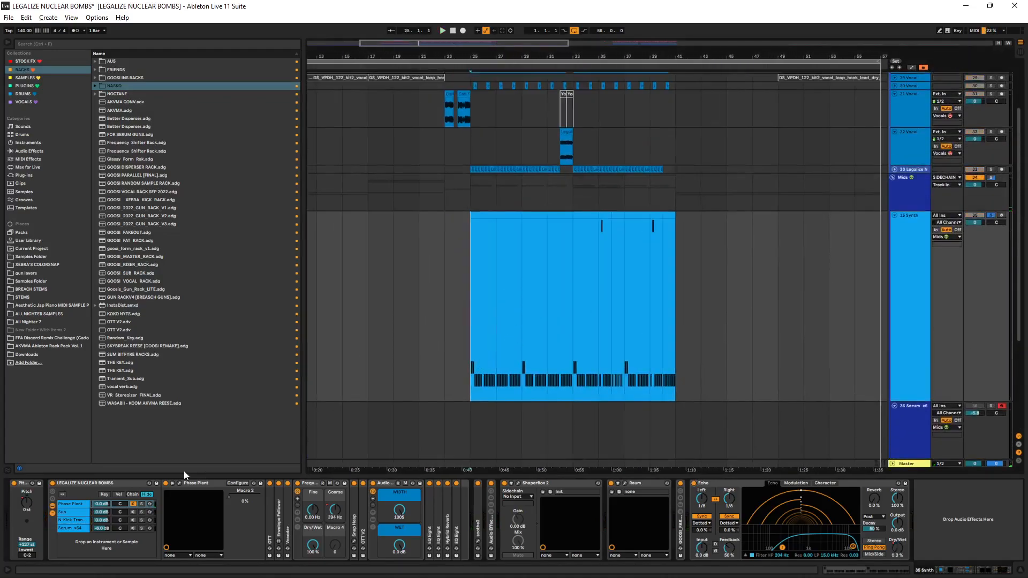
{"action": "left_click", "coordinate": [131, 513]}
{"action": "key", "text": "space"}
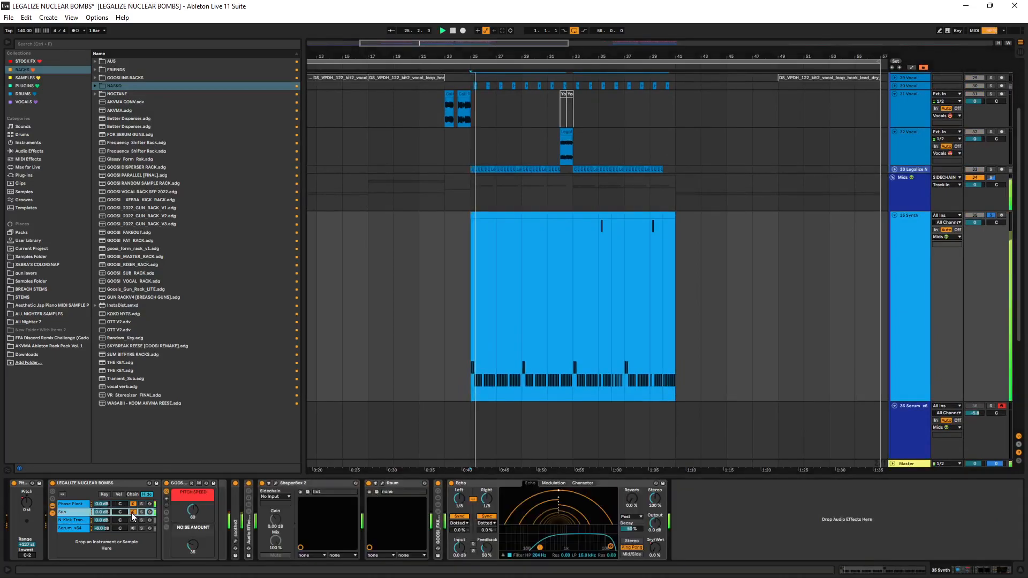
{"action": "key", "text": "space"}
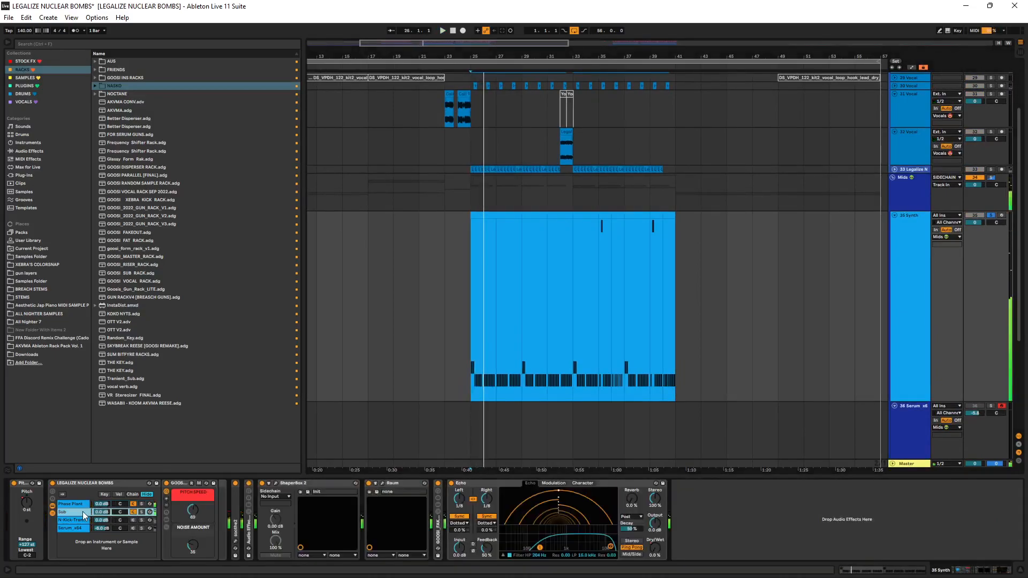
- Reveal the devices in the Sub chain's rack and open the editor of its Serum instrument
{"action": "left_click", "coordinate": [75, 503]}
{"action": "left_click", "coordinate": [67, 509]}
{"action": "left_click", "coordinate": [166, 519]}
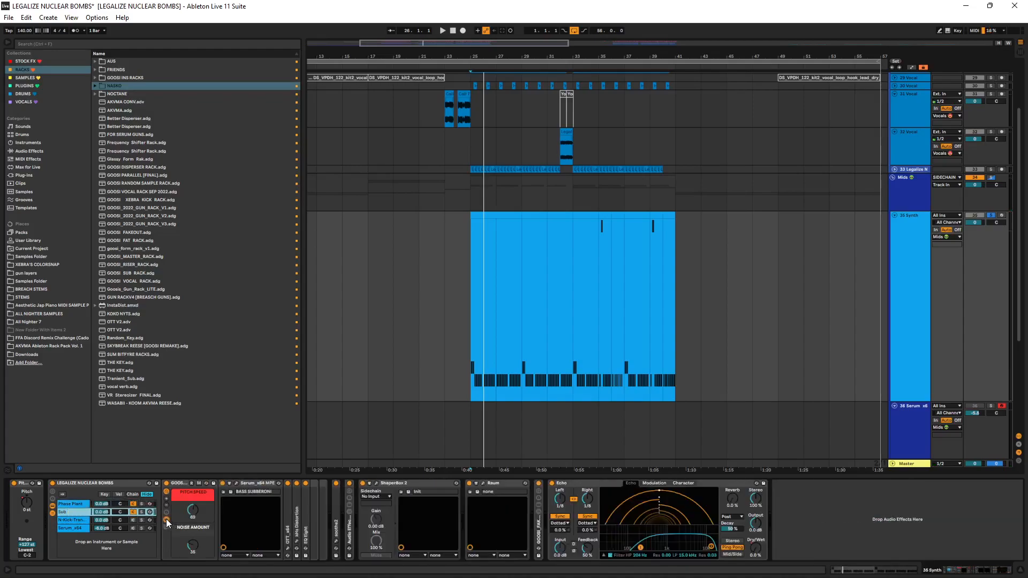
{"action": "left_click", "coordinate": [236, 482]}
{"action": "left_click_drag", "start_coordinate": [475, 125], "coordinate": [338, 102]}
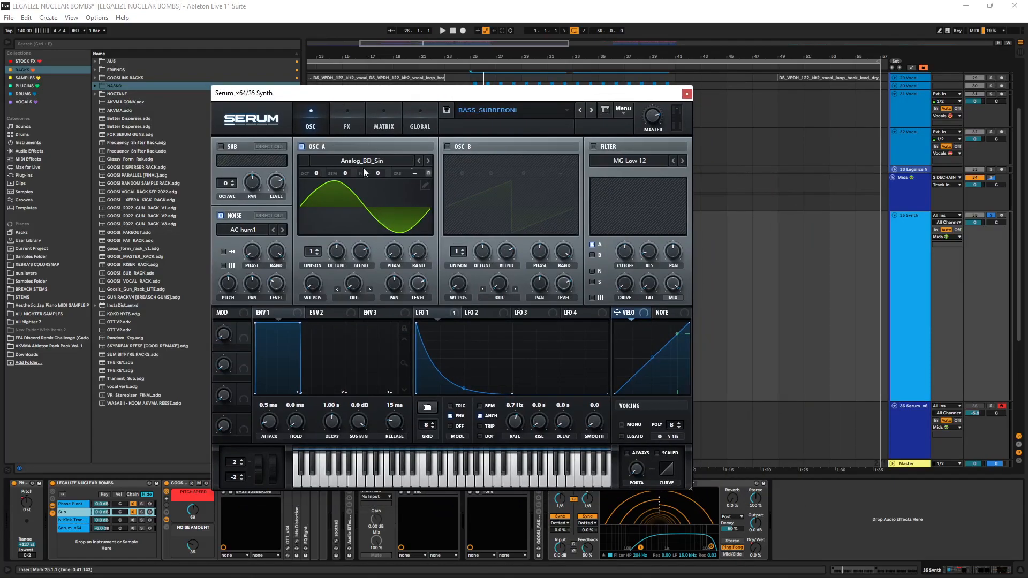
- Reshape Serum's LFO 1 curve into a steeper, faster decay
{"action": "left_click", "coordinate": [430, 316]}
{"action": "left_click_drag", "start_coordinate": [463, 390], "coordinate": [462, 407]}
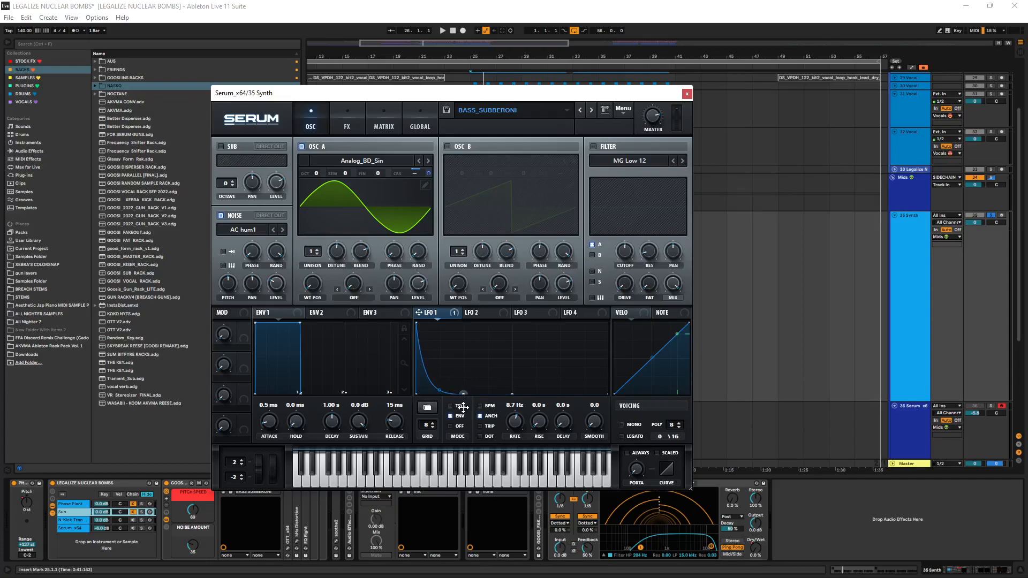
- Examine the Analog wavetable choices for oscillator A and the effects page of the Serum sub patch
{"action": "left_click", "coordinate": [367, 162]}
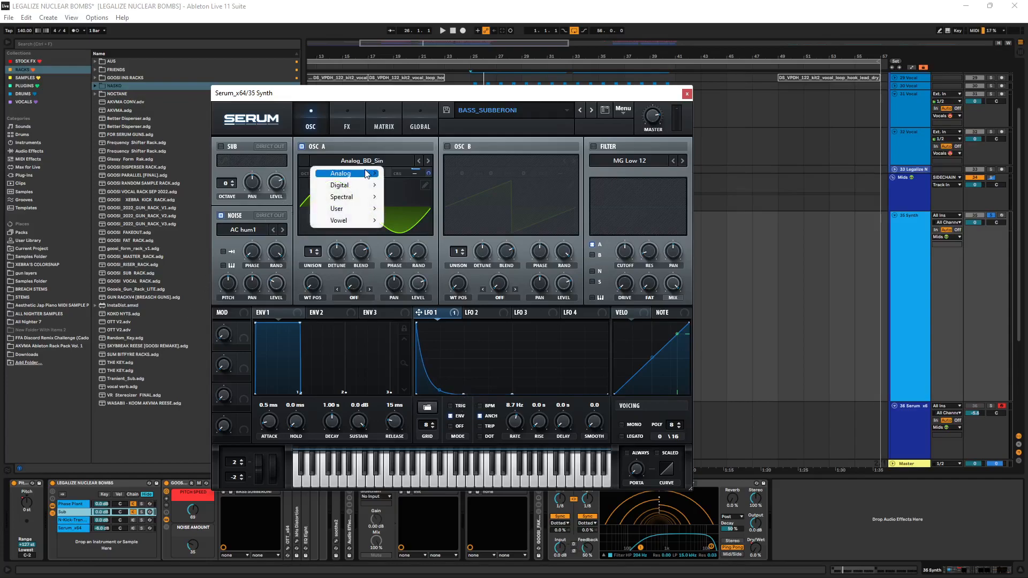
{"action": "mouse_move", "coordinate": [367, 174]}
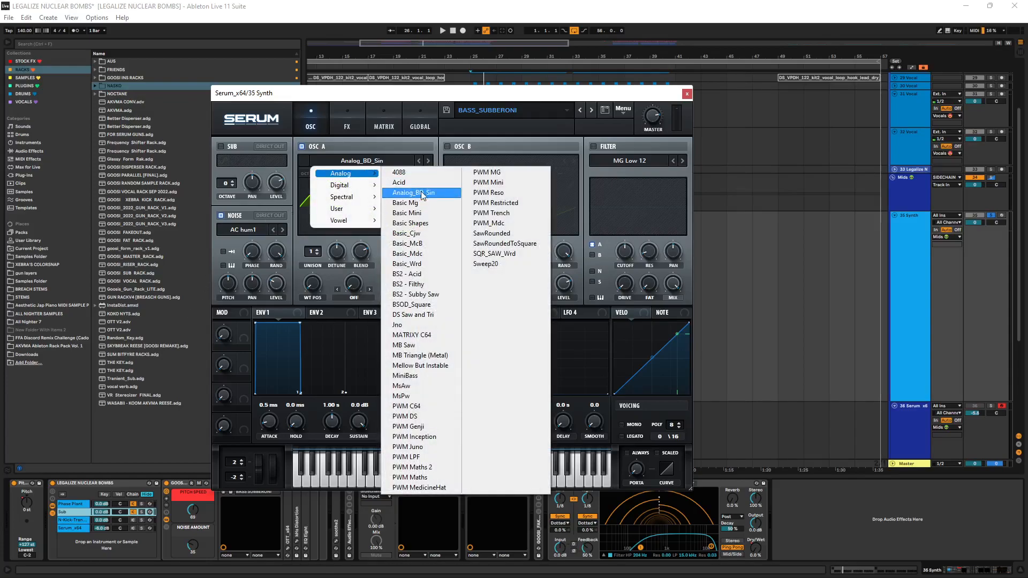
{"action": "left_click", "coordinate": [422, 94]}
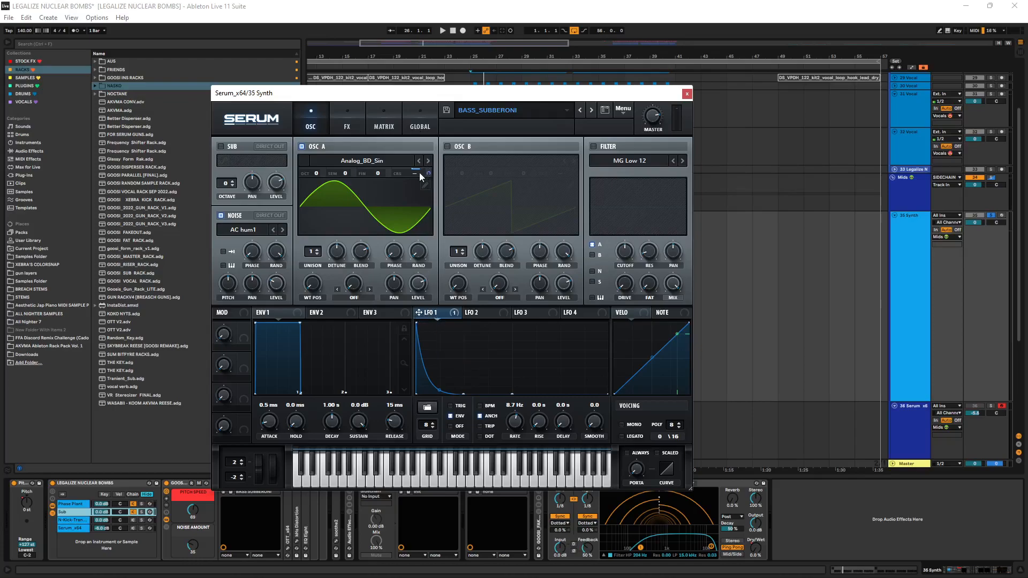
{"action": "left_click", "coordinate": [345, 125]}
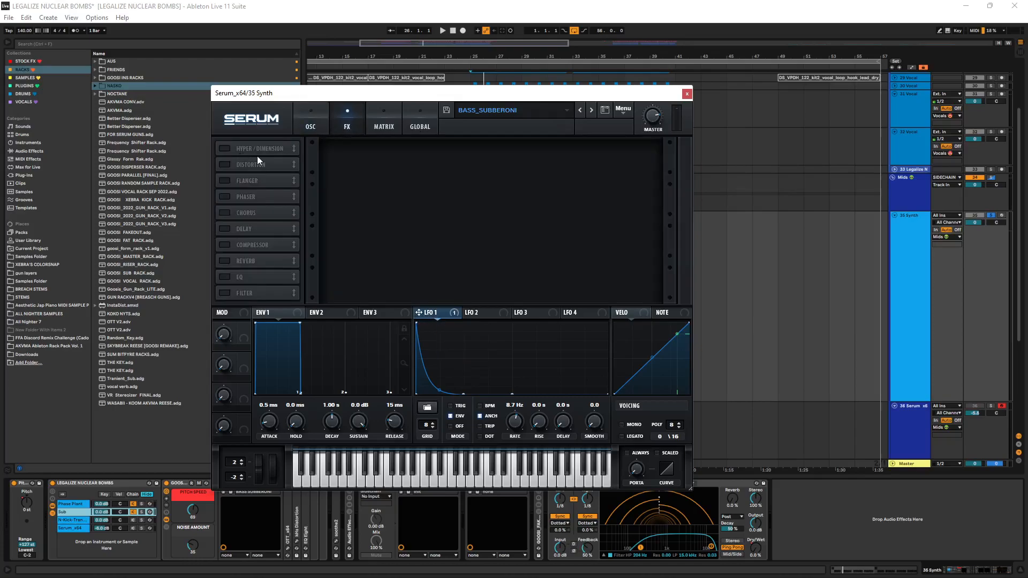
{"action": "left_click", "coordinate": [310, 125]}
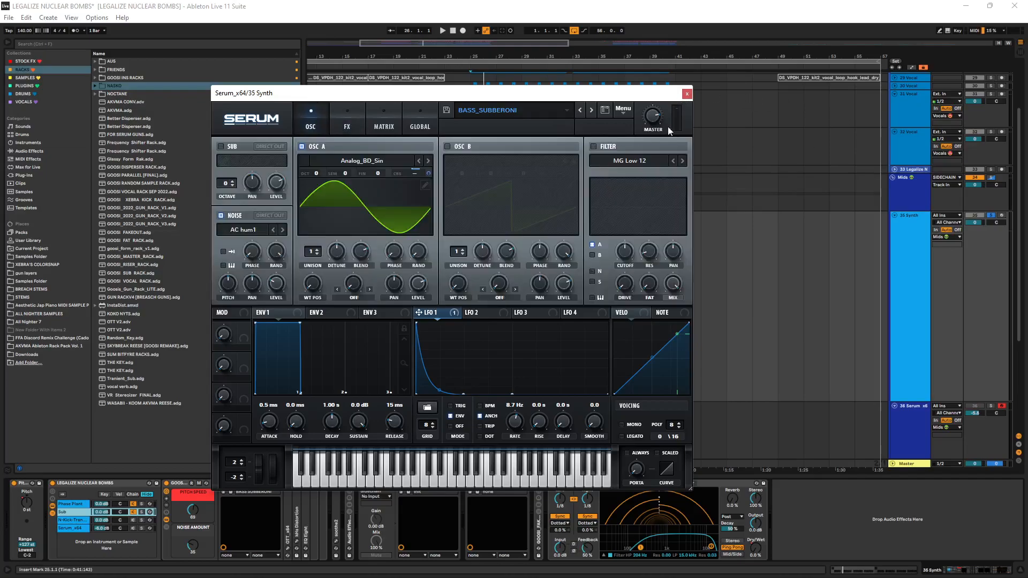
- Close the Serum editor, solo the Sub chain and play the clip
{"action": "left_click", "coordinate": [688, 94]}
{"action": "left_click", "coordinate": [304, 484]}
{"action": "left_click", "coordinate": [142, 511]}
{"action": "key", "text": "space"}
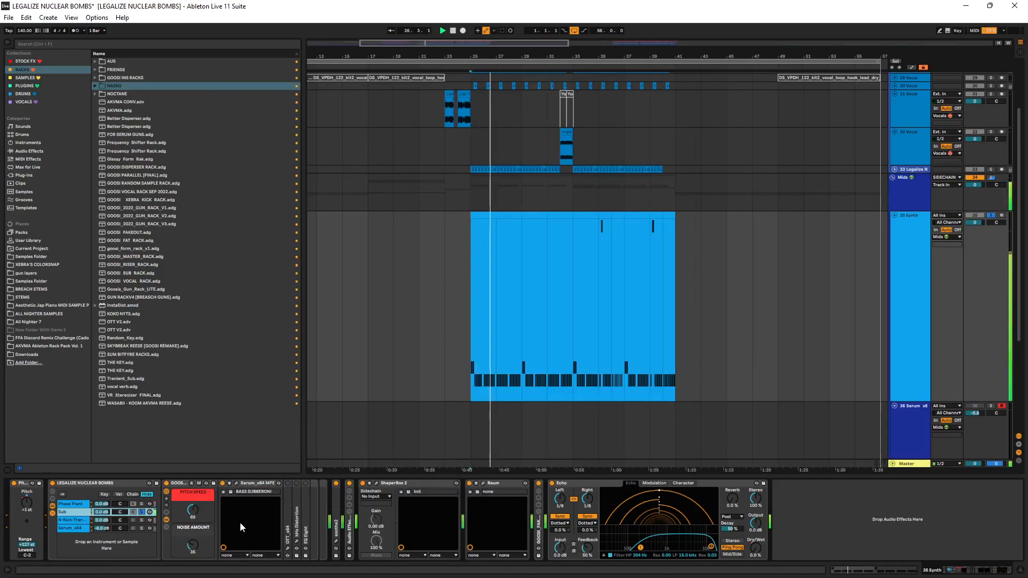
- Expand the OTT in the Sub chain, compare the sub with it bypassed and enabled, and collapse it
{"action": "double_click", "coordinate": [287, 513]}
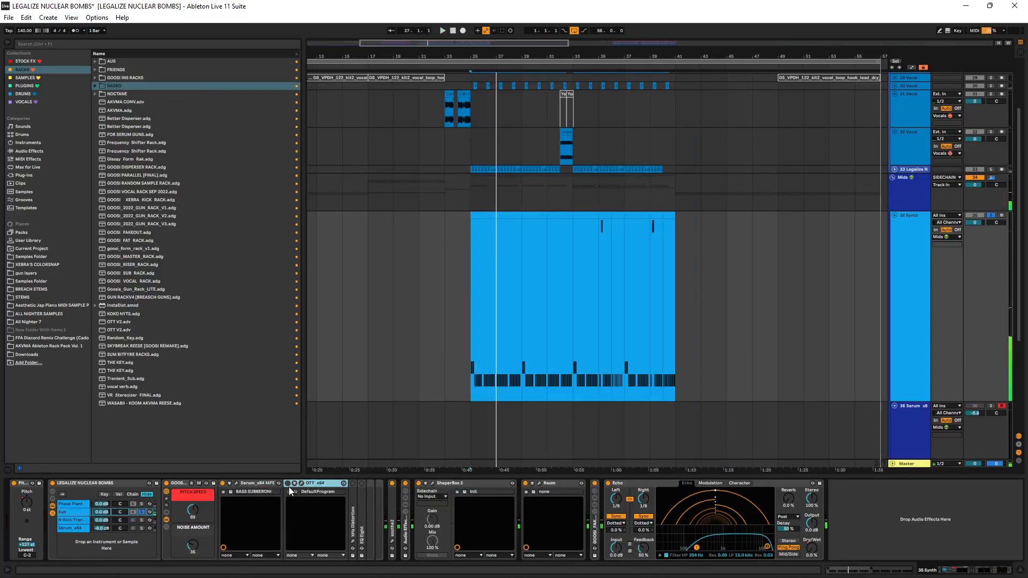
{"action": "key", "text": "space"}
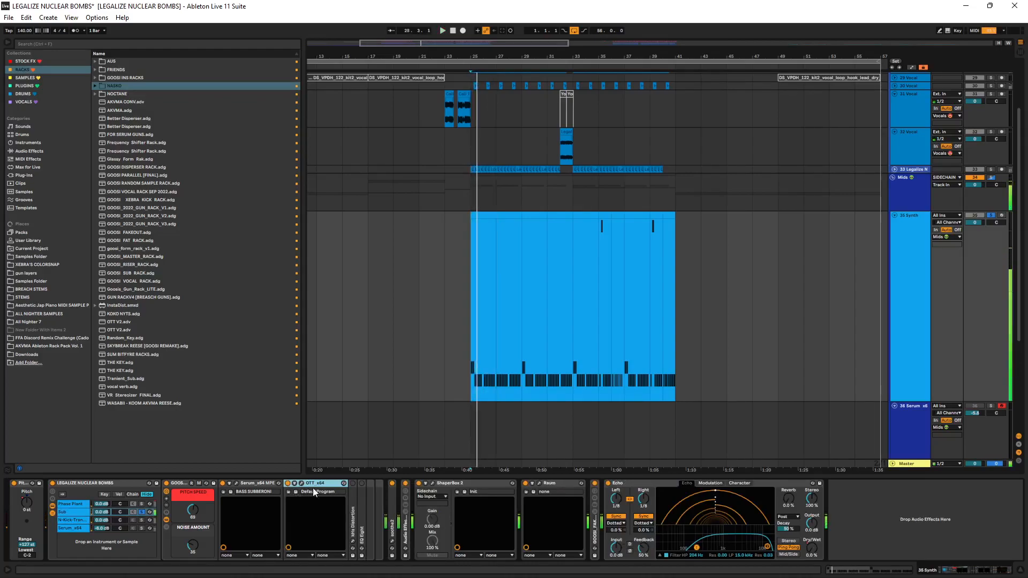
{"action": "double_click", "coordinate": [319, 483]}
- Open the Sub chain's kHs Distortion in Overdrive mode, set its Drive to +15.15 dB, and play the sub
{"action": "double_click", "coordinate": [297, 511]}
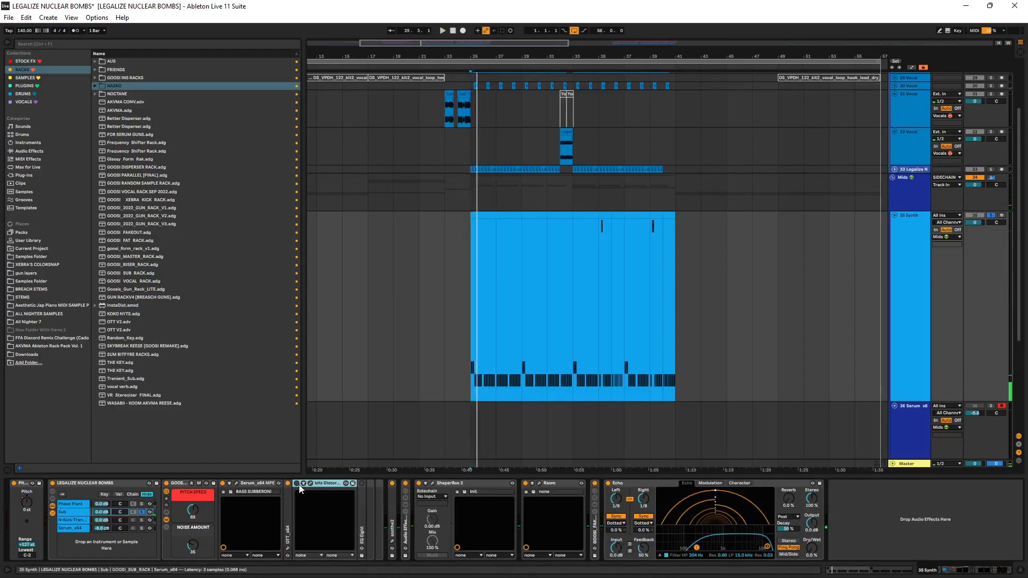
{"action": "left_click", "coordinate": [310, 483]}
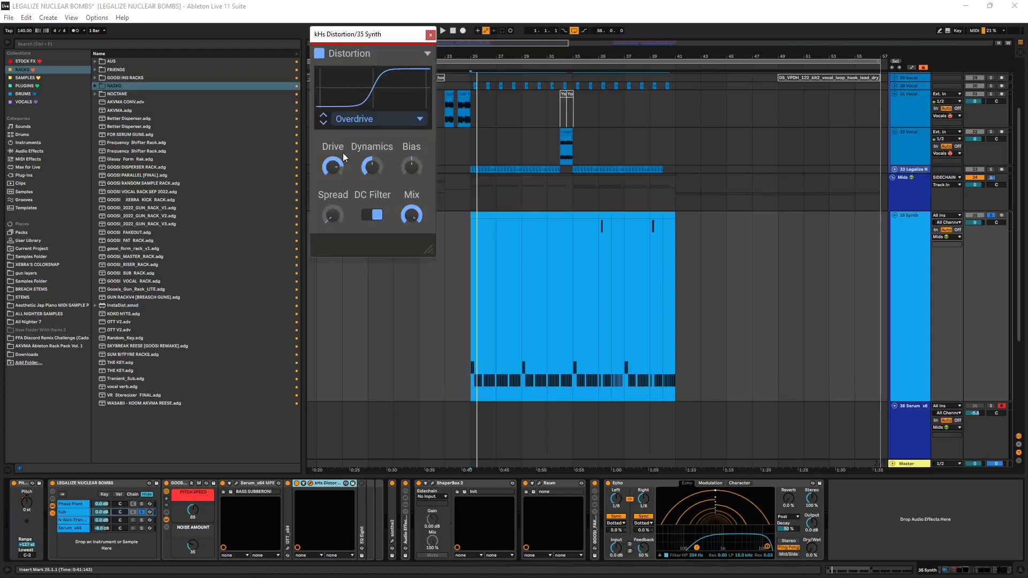
{"action": "left_click_drag", "start_coordinate": [334, 166], "coordinate": [334, 169]}
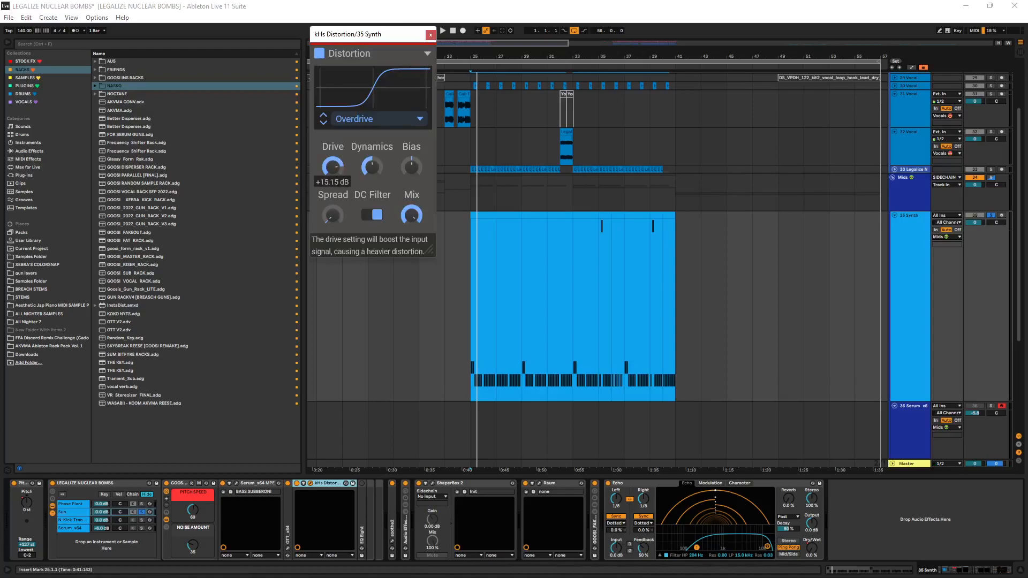
{"action": "key", "text": "space"}
{"action": "left_click", "coordinate": [427, 39]}
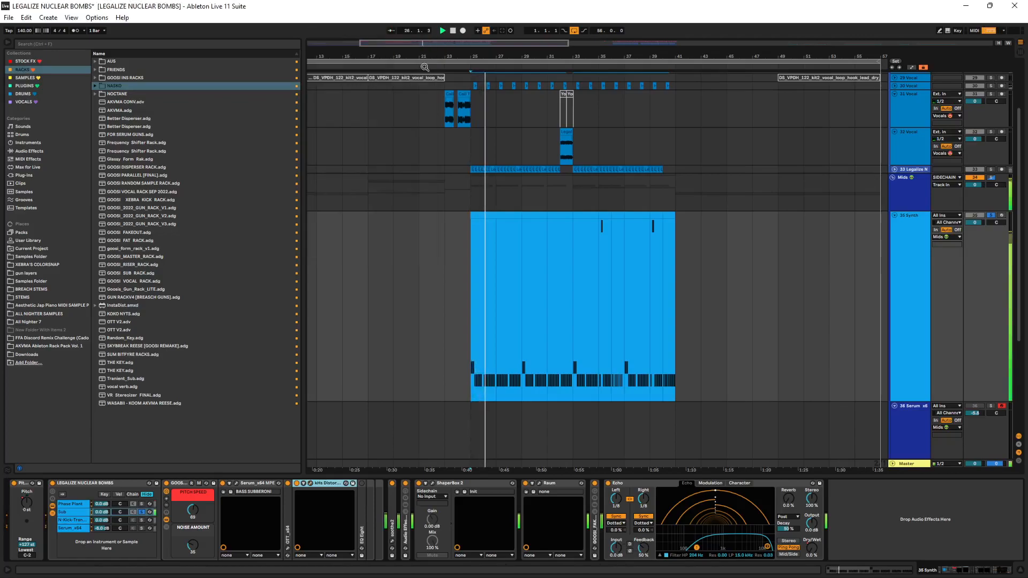
- Collapse the Sub chain's kHs Distortion, expand its EQ Eight, and play the sub
{"action": "double_click", "coordinate": [323, 483]}
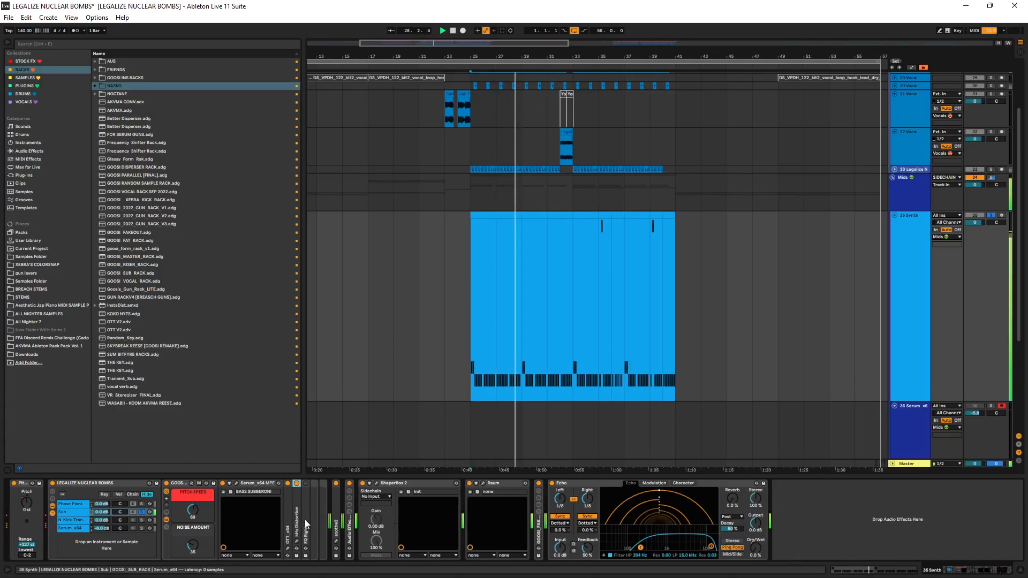
{"action": "left_click", "coordinate": [408, 485]}
{"action": "left_click", "coordinate": [493, 485]}
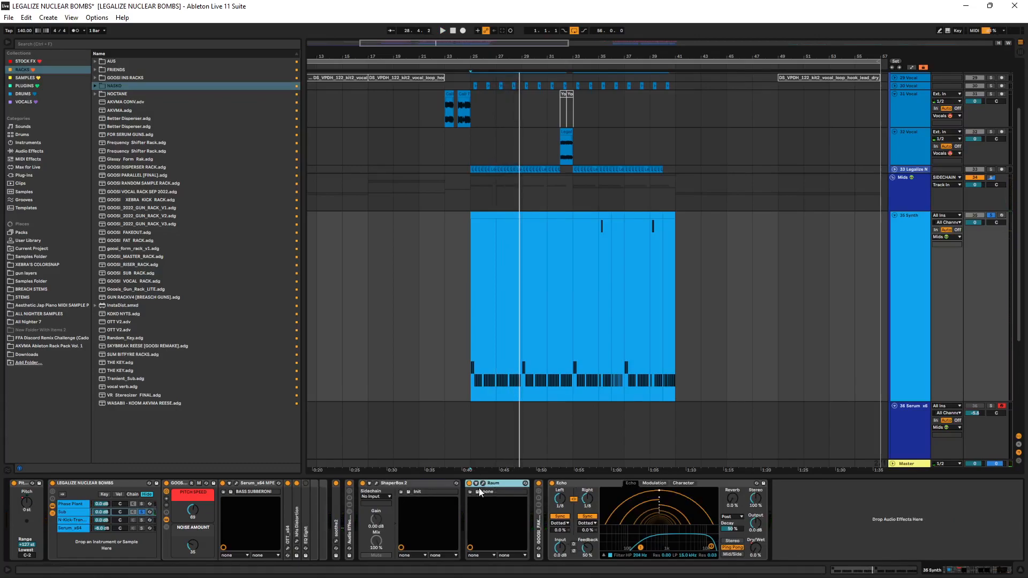
{"action": "left_click", "coordinate": [80, 503]}
{"action": "left_click", "coordinate": [65, 513]}
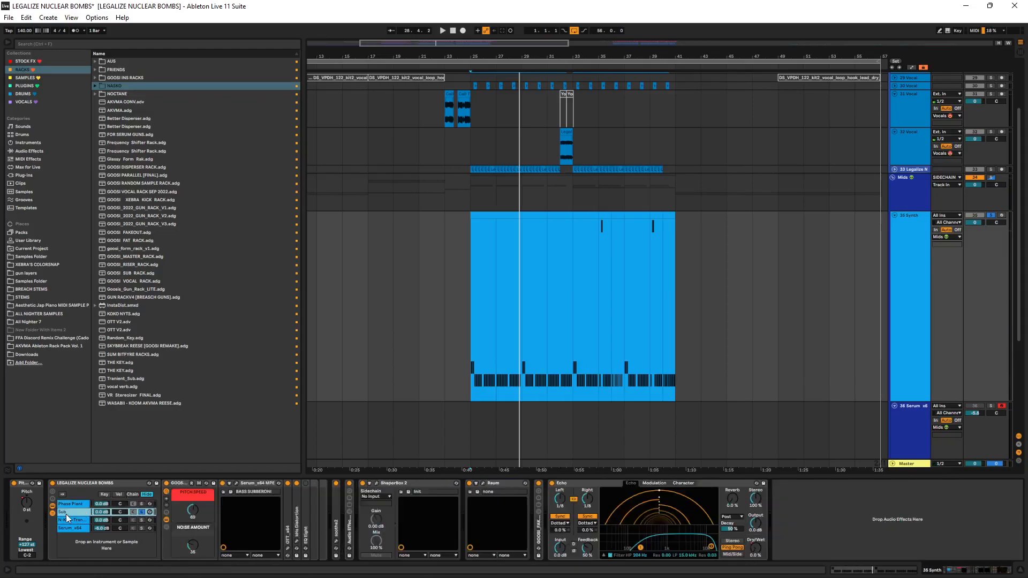
{"action": "double_click", "coordinate": [308, 506]}
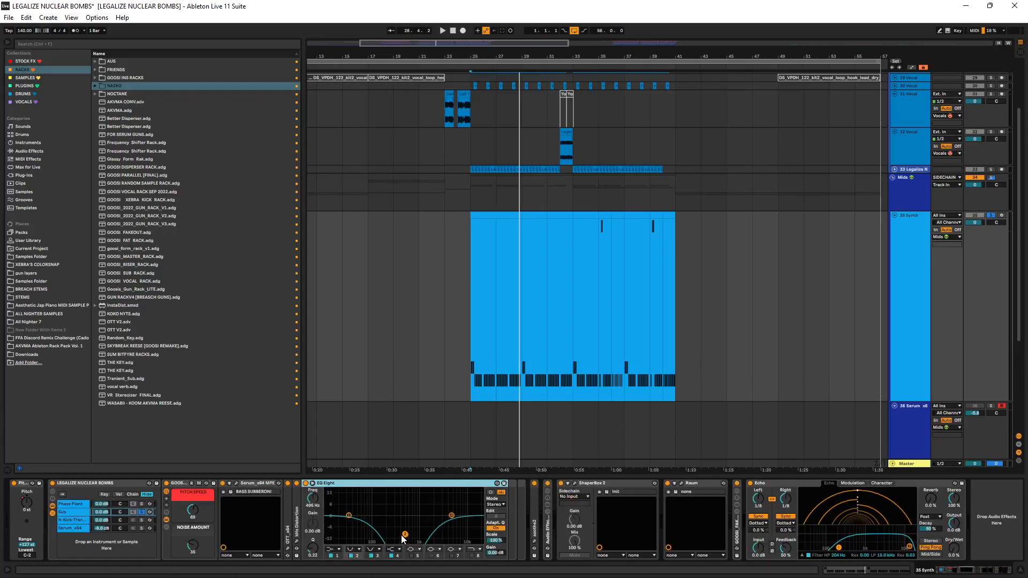
{"action": "key", "text": "space"}
{"action": "key", "text": "space"}
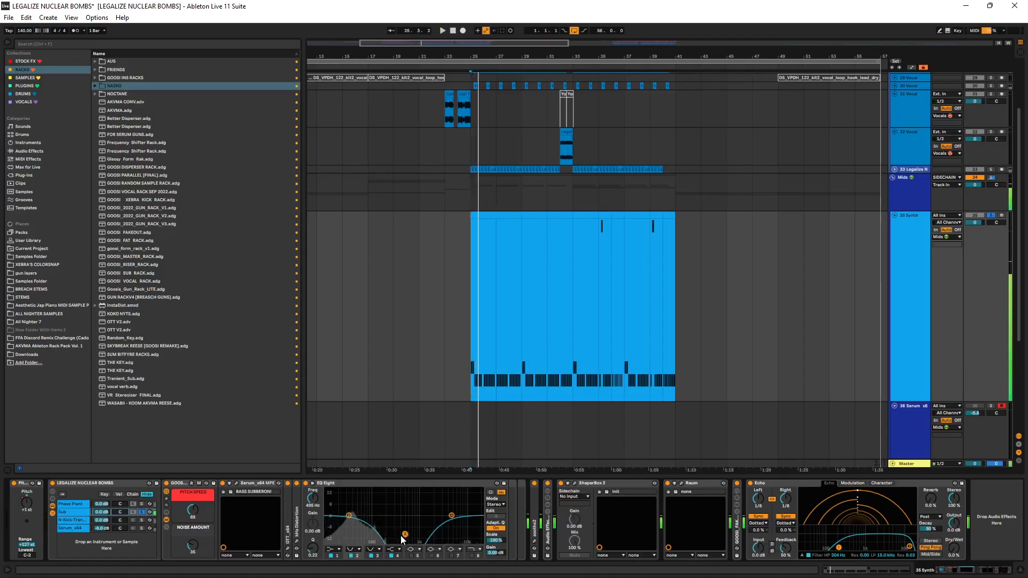
- Set the Q of the EQ Eight's mid-cut band on the Sub chain to 0.41 and play the sub
{"action": "left_click_drag", "start_coordinate": [313, 549], "coordinate": [313, 527]}
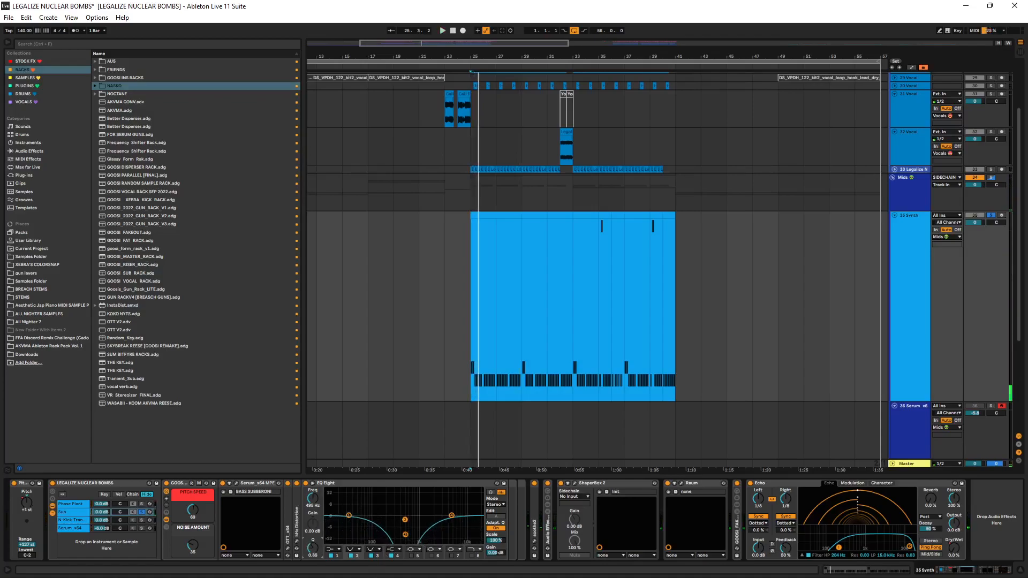
{"action": "left_click_drag", "start_coordinate": [405, 535], "coordinate": [400, 541]}
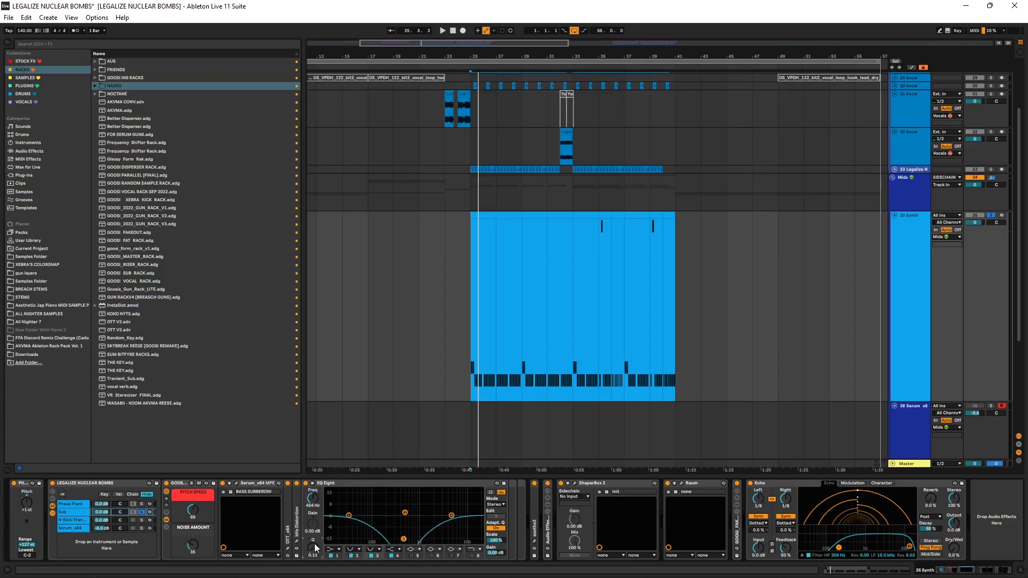
{"action": "left_click_drag", "start_coordinate": [313, 547], "coordinate": [313, 553]}
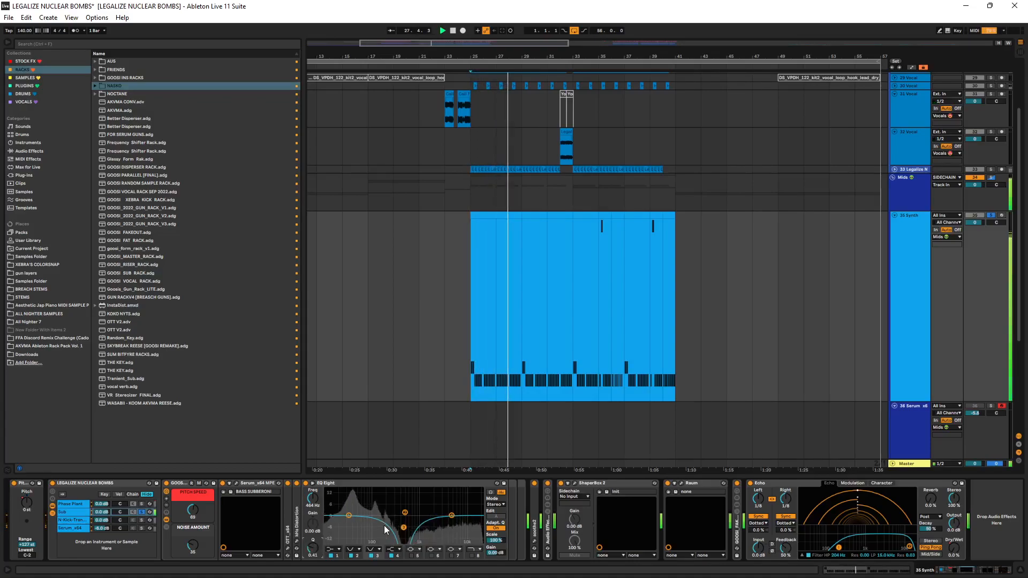
{"action": "key", "text": "space"}
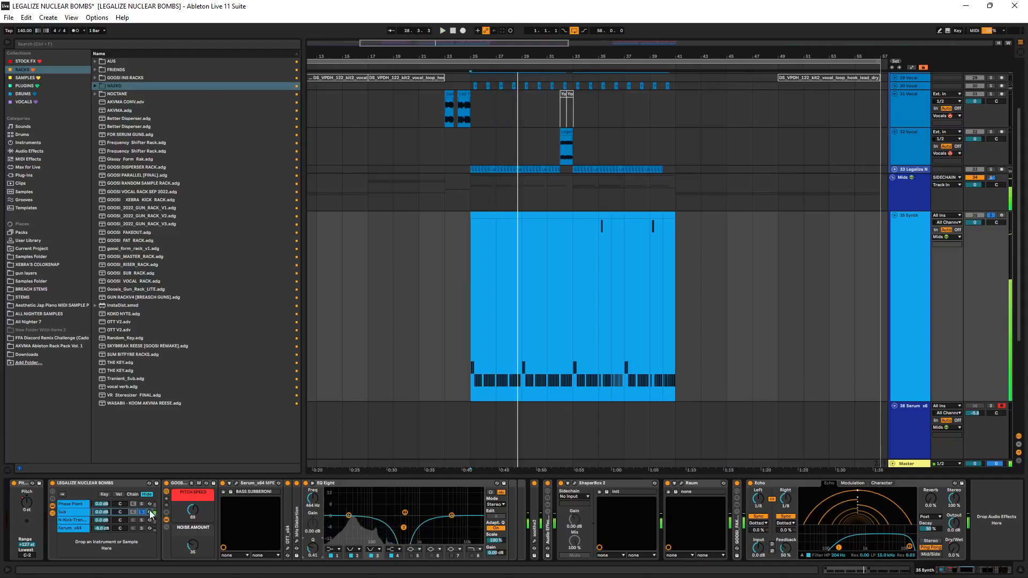
- Solo the Phase Plant chain alongside the Sub chain and audition the two together
{"action": "left_click", "coordinate": [142, 506]}
{"action": "left_click", "coordinate": [144, 512]}
{"action": "key", "text": "space"}
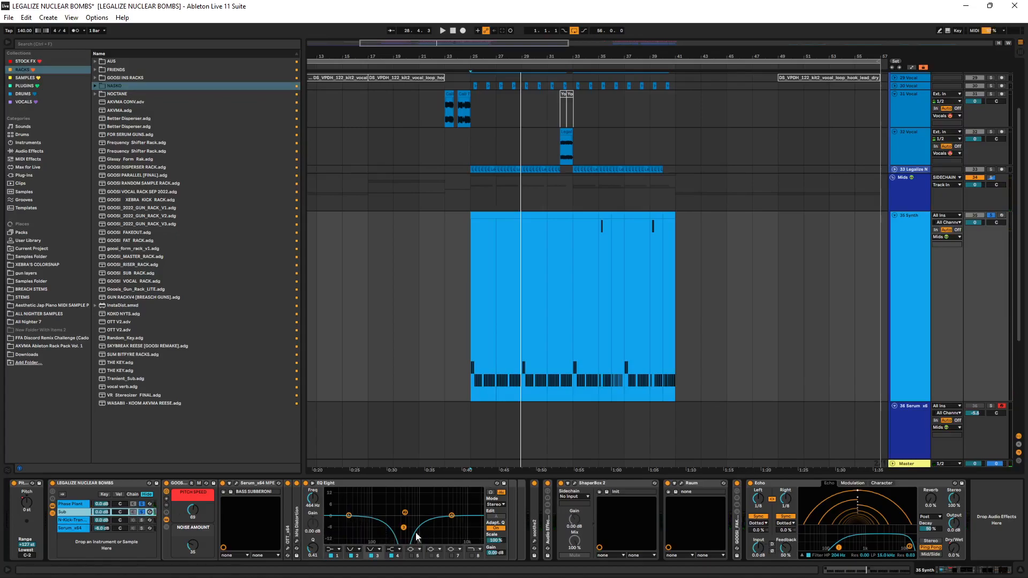
- Compare the Phase Plant and Sub device chains, checking the Sub's EQ Eight bands against the Phase Plant's effects
{"action": "left_click", "coordinate": [404, 516]}
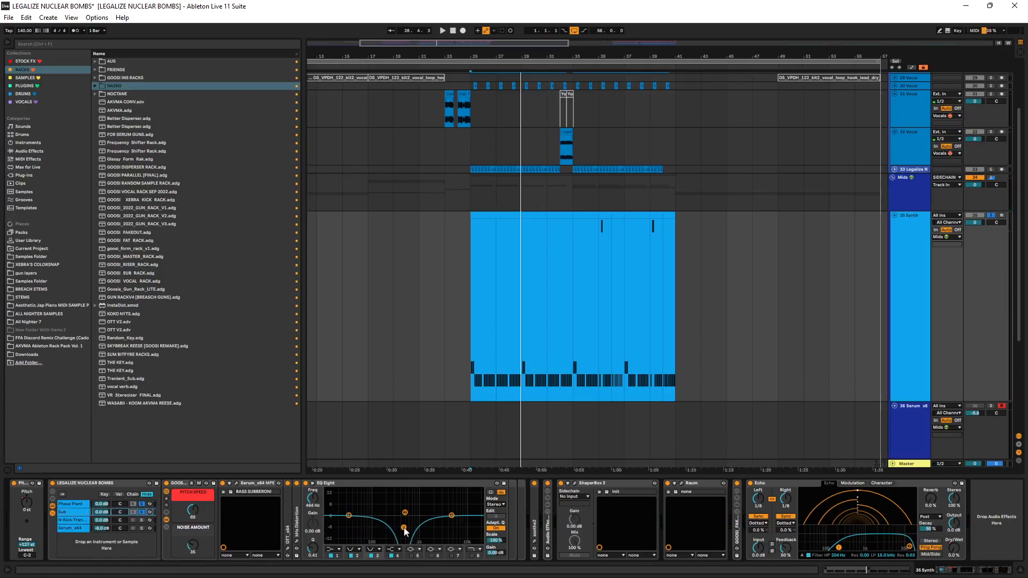
{"action": "left_click", "coordinate": [85, 505]}
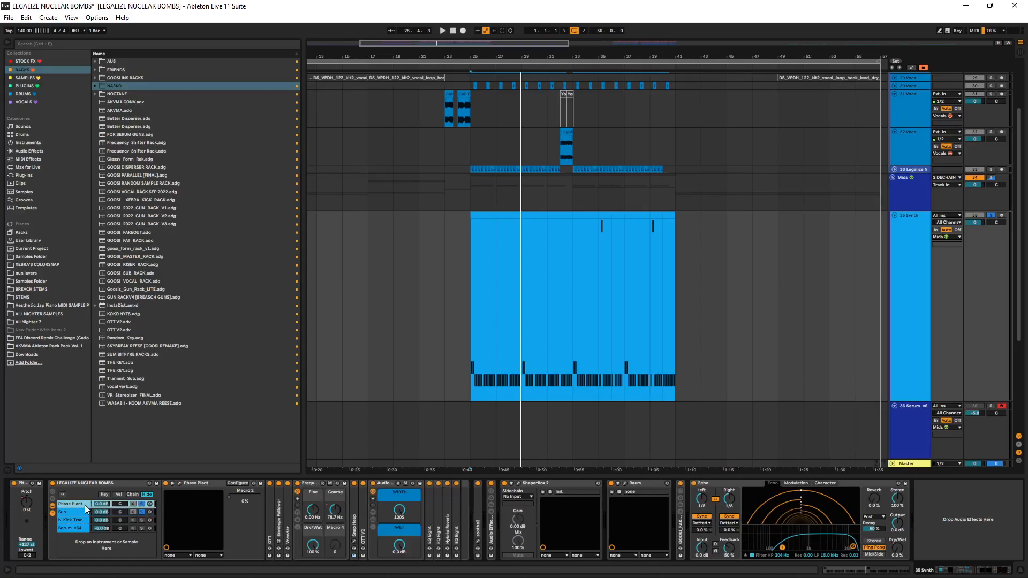
{"action": "left_click", "coordinate": [75, 512]}
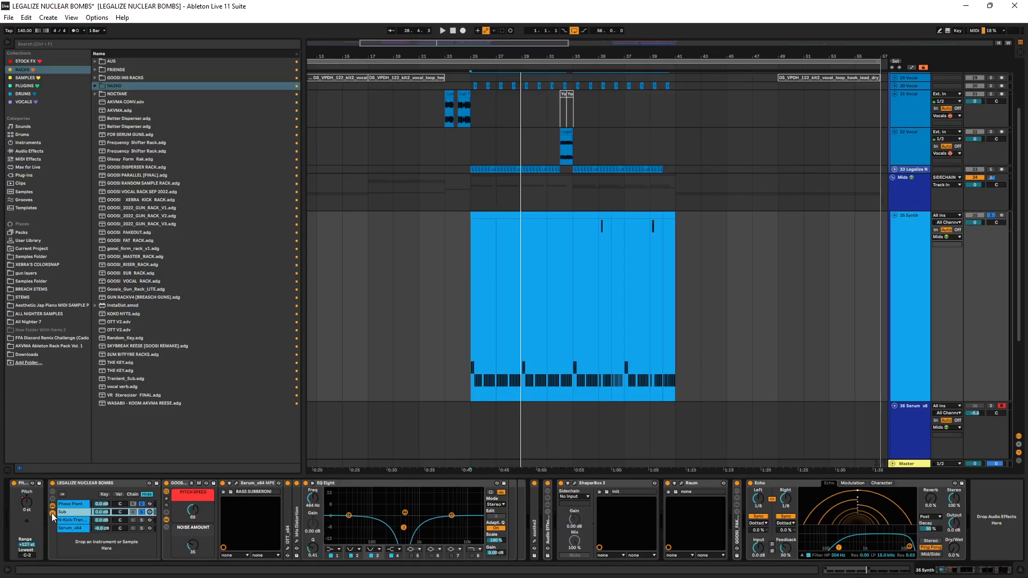
{"action": "left_click", "coordinate": [111, 500]}
{"action": "left_click", "coordinate": [875, 540]}
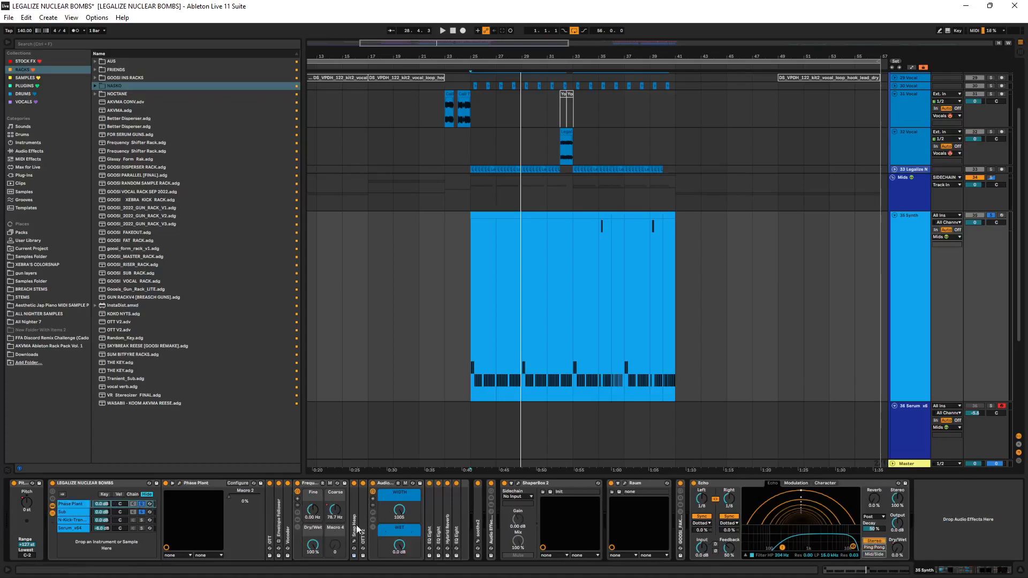
{"action": "left_click", "coordinate": [874, 547]}
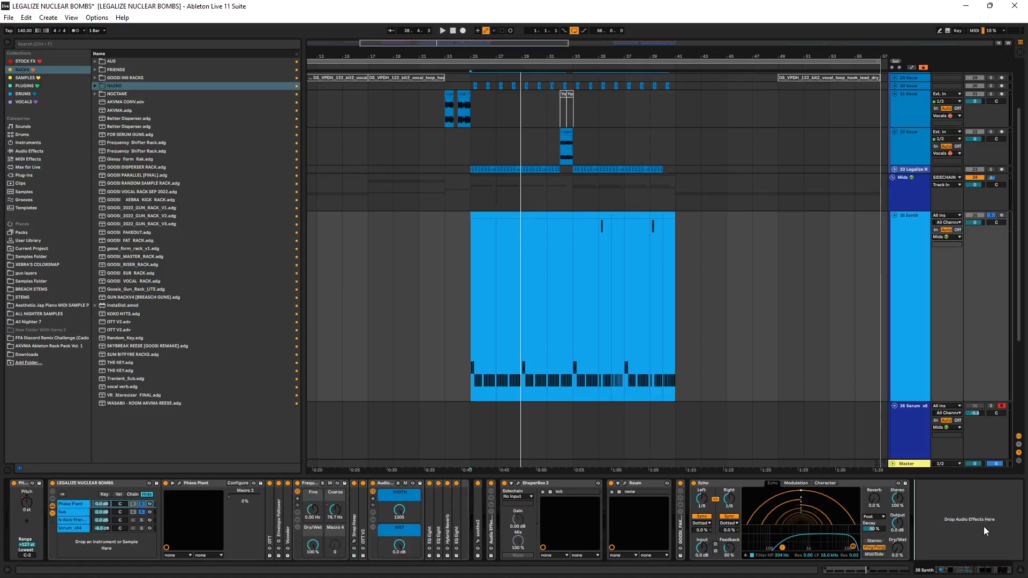
{"action": "left_click", "coordinate": [70, 511]}
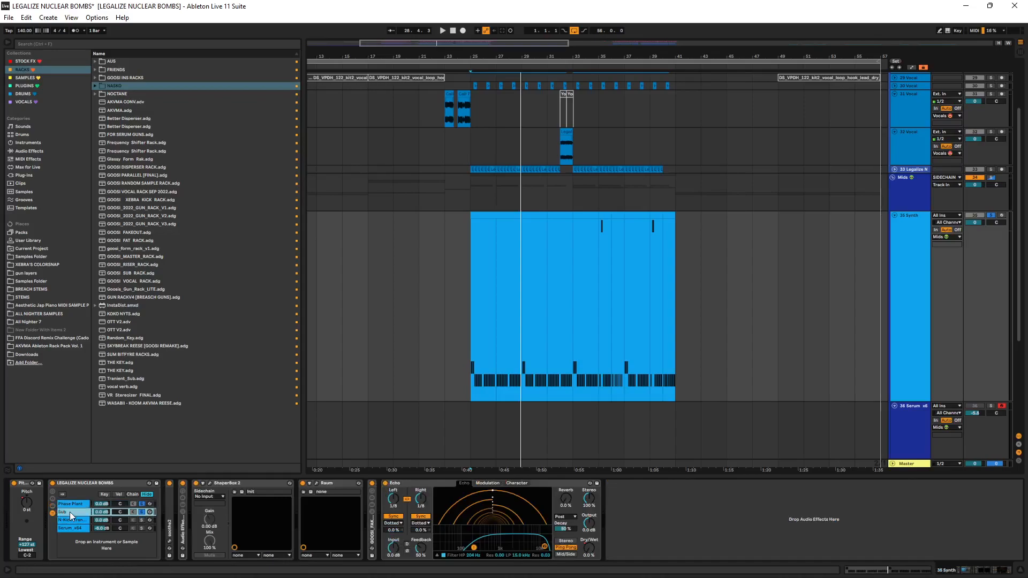
{"action": "left_click", "coordinate": [348, 515]}
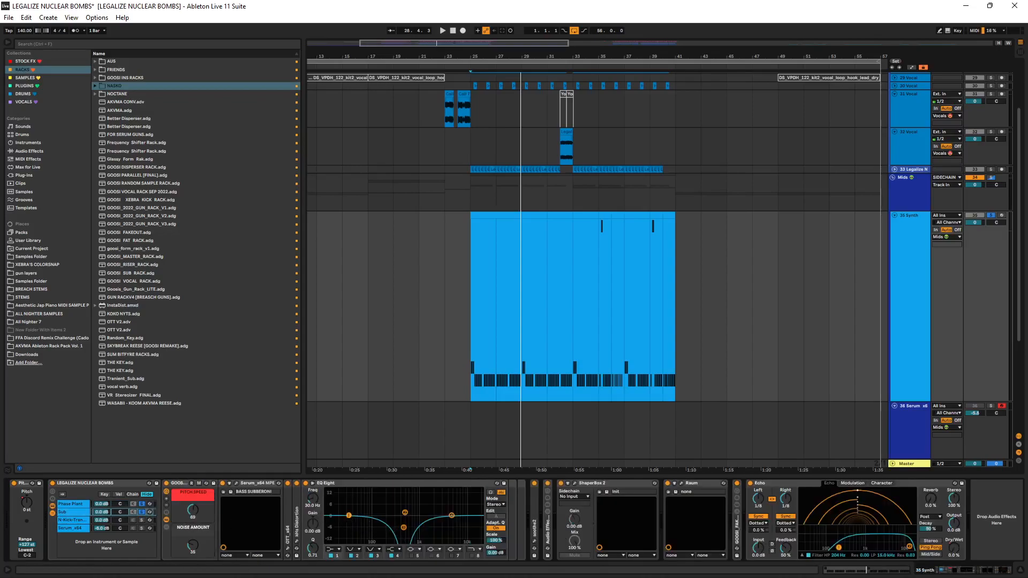
{"action": "left_click", "coordinate": [101, 503]}
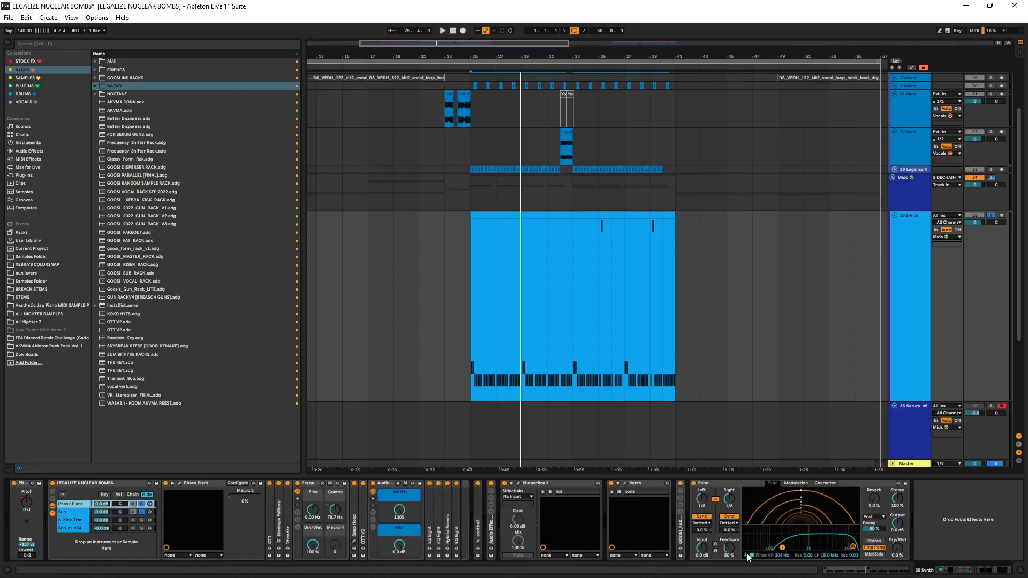
{"action": "double_click", "coordinate": [431, 510]}
{"action": "double_click", "coordinate": [637, 519]}
{"action": "left_click", "coordinate": [130, 513]}
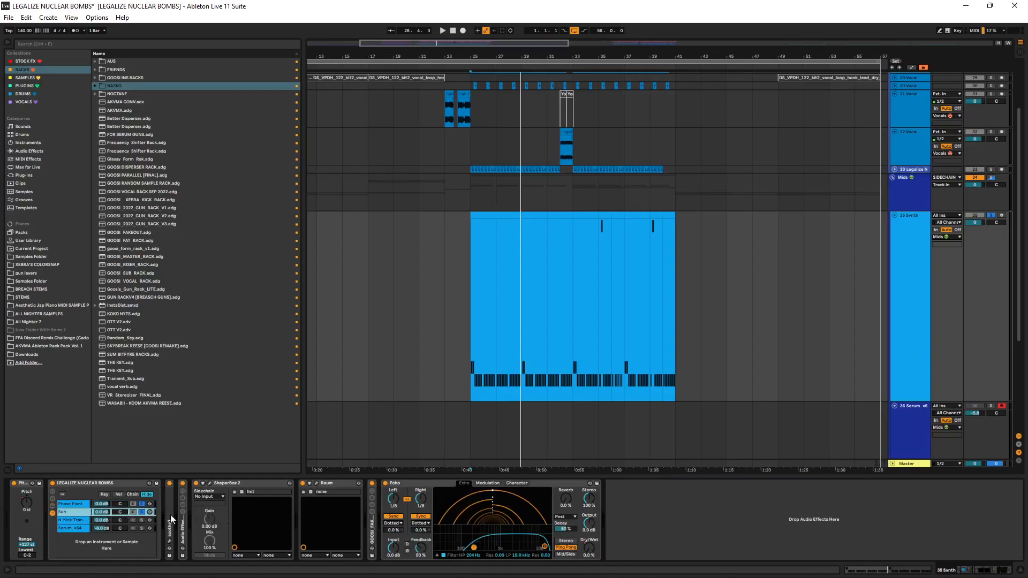
{"action": "left_click", "coordinate": [84, 512]}
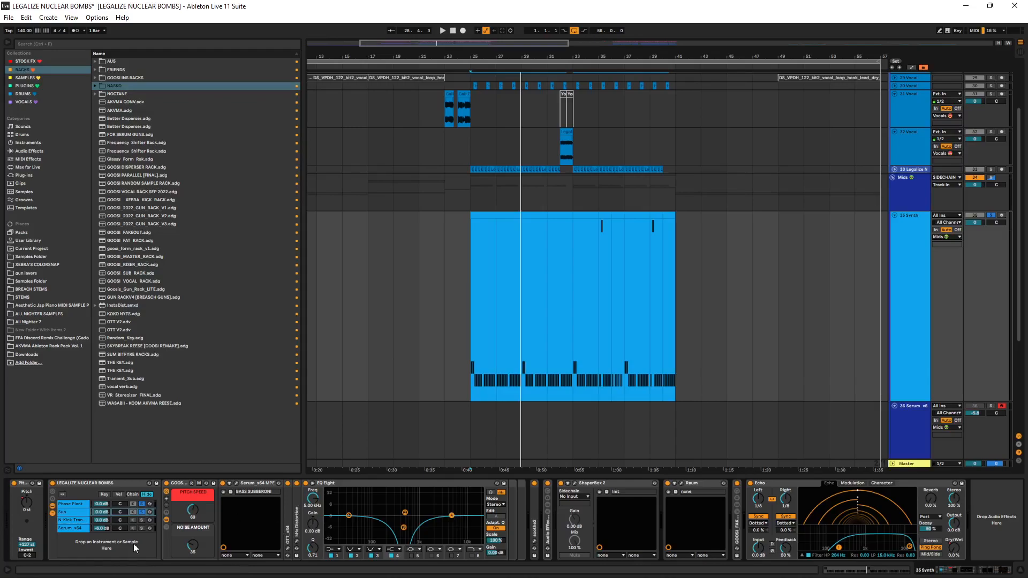
- Solo the N-Kick-Transient chain, expand its sampler, and play the transient
{"action": "left_click", "coordinate": [140, 522]}
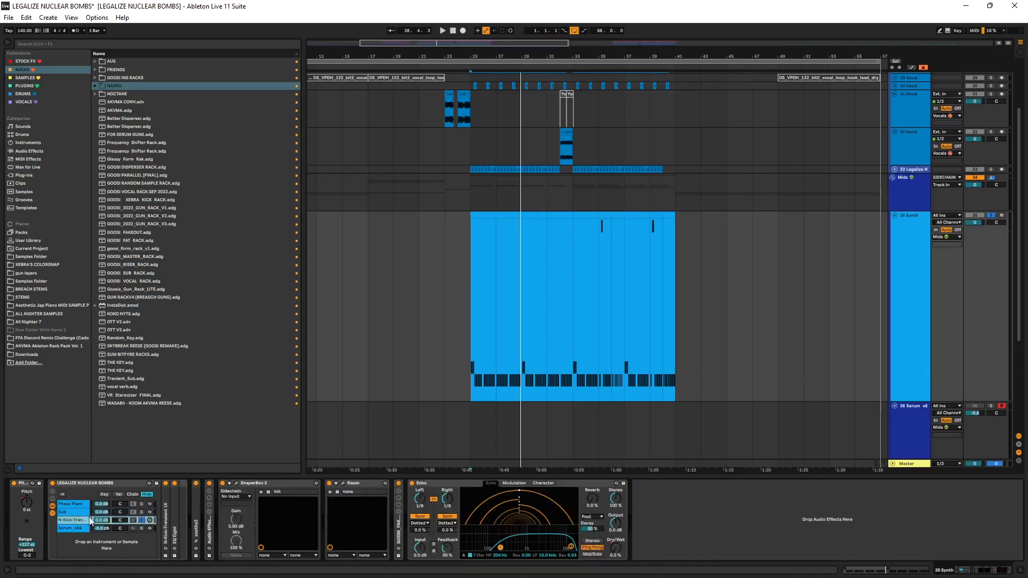
{"action": "double_click", "coordinate": [166, 523]}
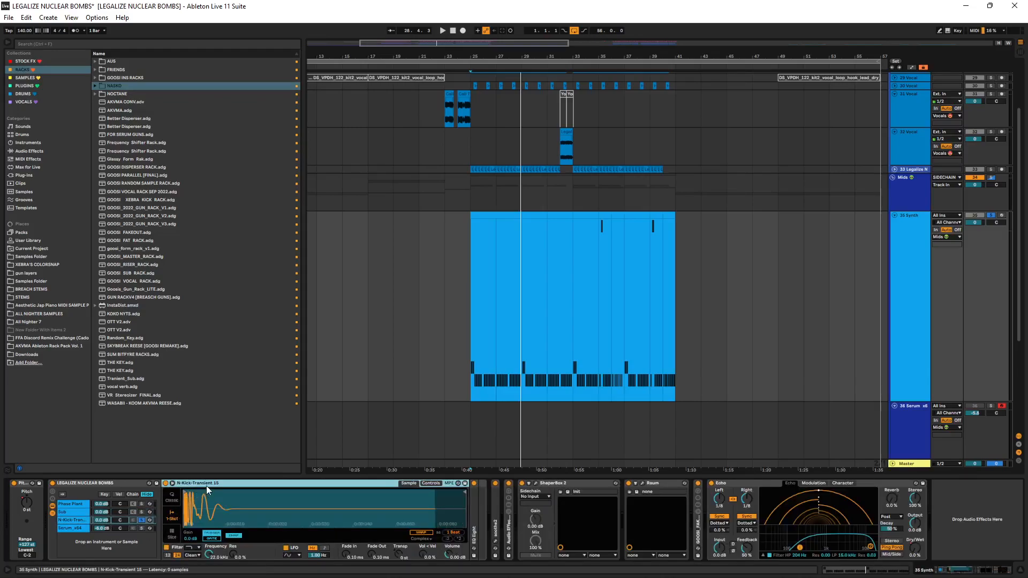
{"action": "key", "text": "space"}
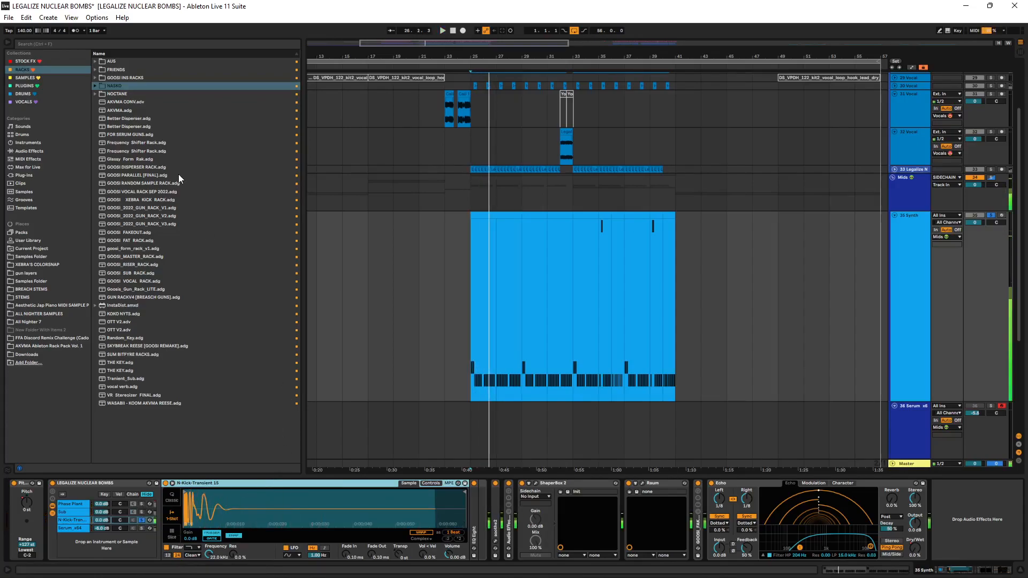
- Find the Pitch MIDI effect in the browser and add it before the N-Kick-Transient sampler
{"action": "left_click", "coordinate": [28, 142]}
{"action": "left_click", "coordinate": [28, 159]}
{"action": "left_click", "coordinate": [30, 167]}
{"action": "left_click", "coordinate": [34, 175]}
{"action": "left_click", "coordinate": [28, 159]}
{"action": "left_click", "coordinate": [32, 151]}
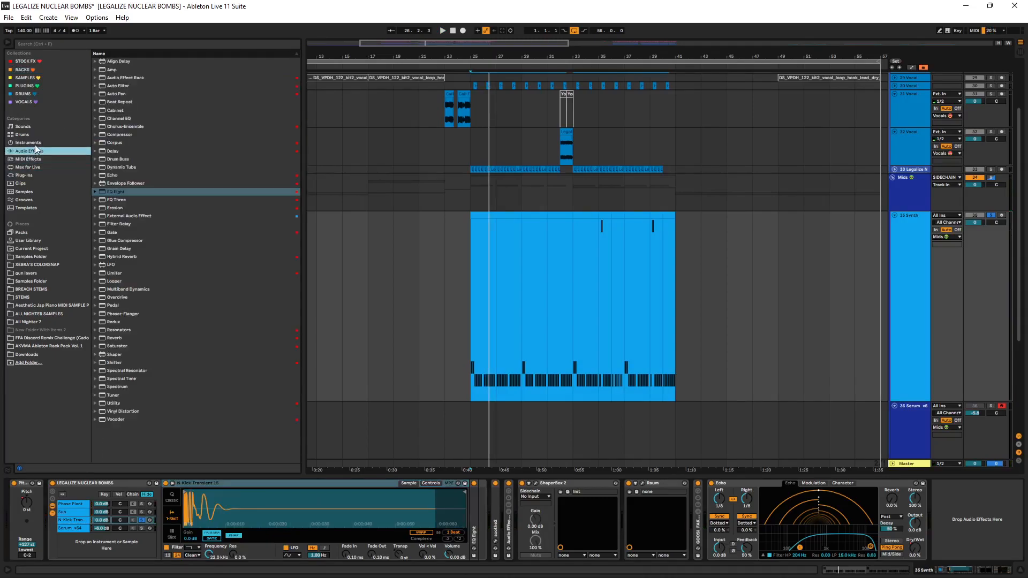
{"action": "left_click", "coordinate": [36, 142]}
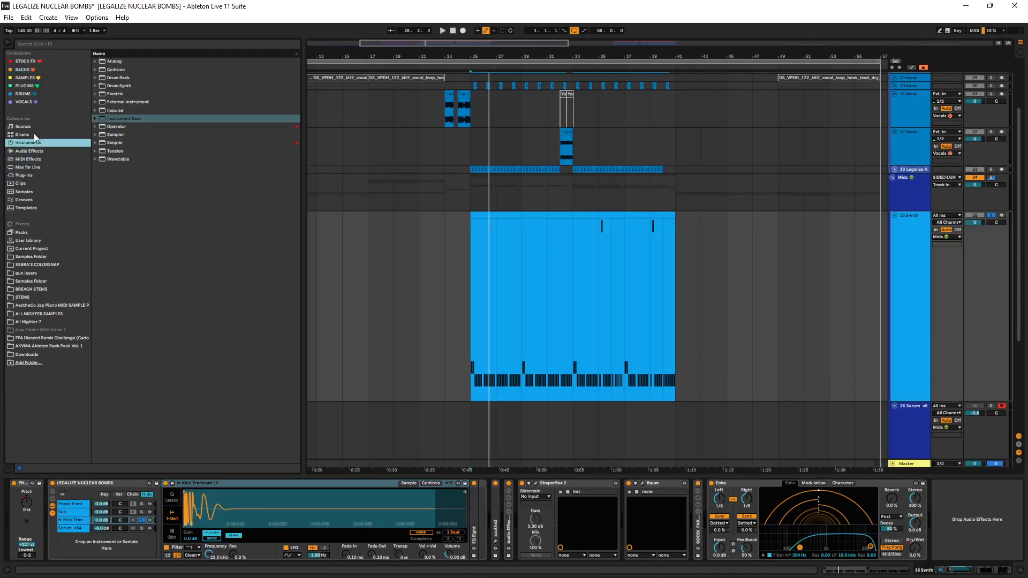
{"action": "left_click", "coordinate": [41, 159]}
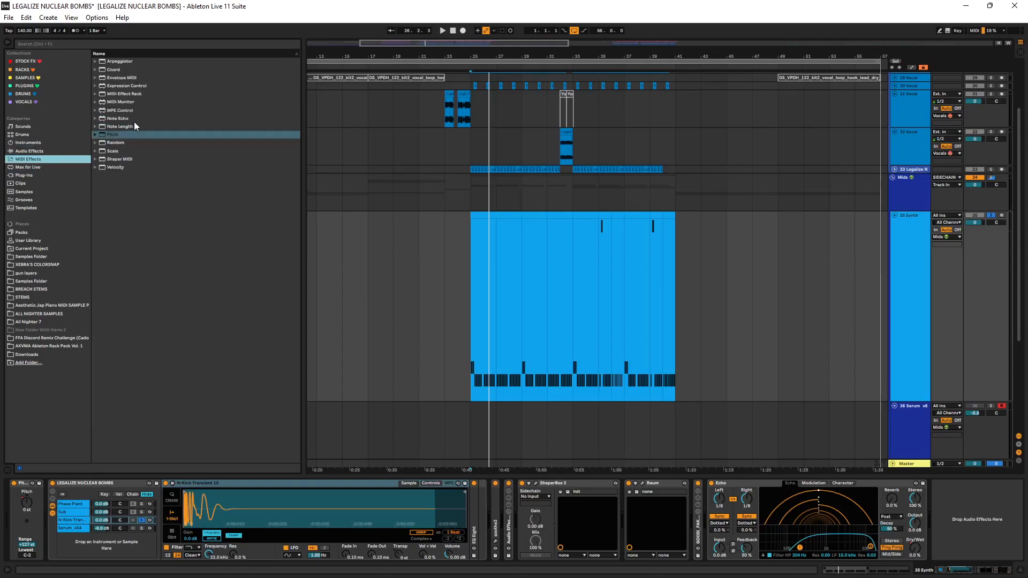
{"action": "left_click", "coordinate": [127, 134]}
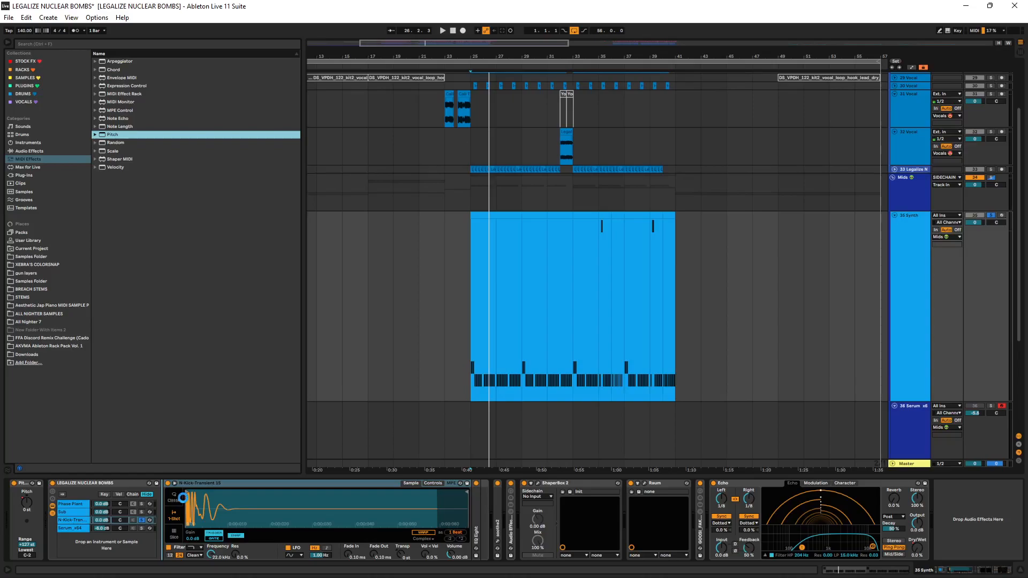
- Set the N-Kick-Transient chain's Pitch effect to +36 st and audition the transient
{"action": "left_click_drag", "start_coordinate": [182, 498], "coordinate": [178, 506]}
{"action": "type", "text": "36"}
{"action": "key", "text": "Return"}
{"action": "key", "text": "space"}
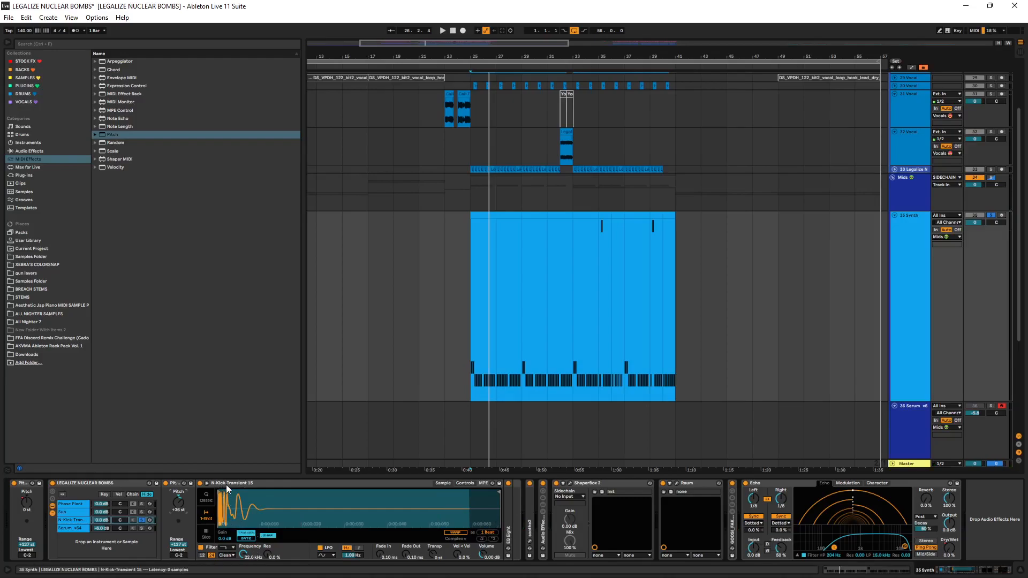
- Search the browser for "transient" and preview the sample N-Snare-Transient 11.wav
{"action": "key", "text": "ctrl+f"}
{"action": "type", "text": "tran"}
{"action": "type", "text": "ient"}
{"action": "key", "text": "BackSpace"}
{"action": "key", "text": "BackSpace"}
{"action": "key", "text": "BackSpace"}
{"action": "key", "text": "BackSpace"}
{"action": "type", "text": "sient"}
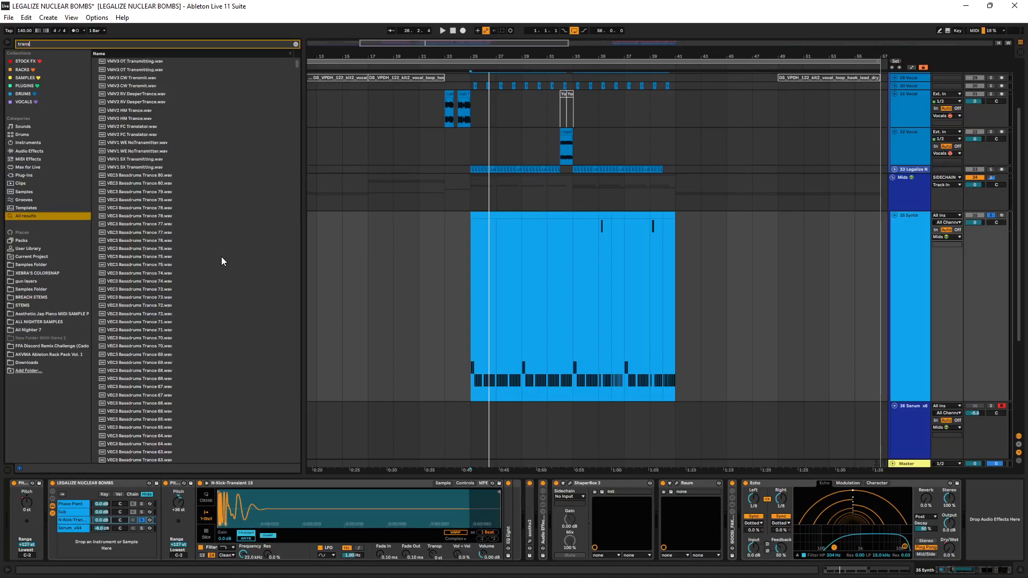
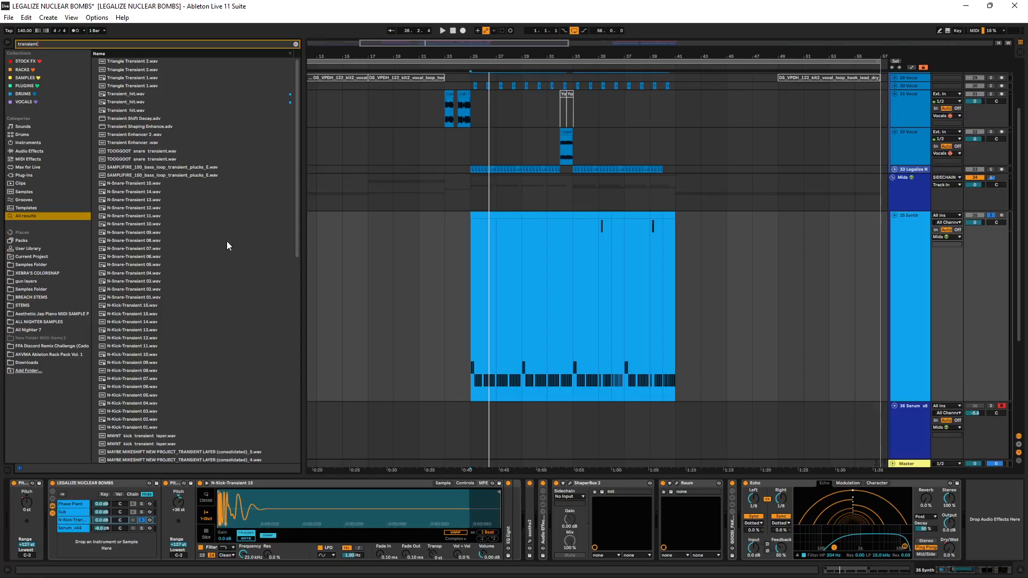
{"action": "scroll", "coordinate": [220, 121], "scroll_direction": "down", "scroll_amount": 5}
{"action": "left_click", "coordinate": [195, 170]}
{"action": "scroll", "coordinate": [164, 136], "scroll_direction": "up", "scroll_amount": 3}
{"action": "scroll", "coordinate": [163, 140], "scroll_direction": "up", "scroll_amount": 2}
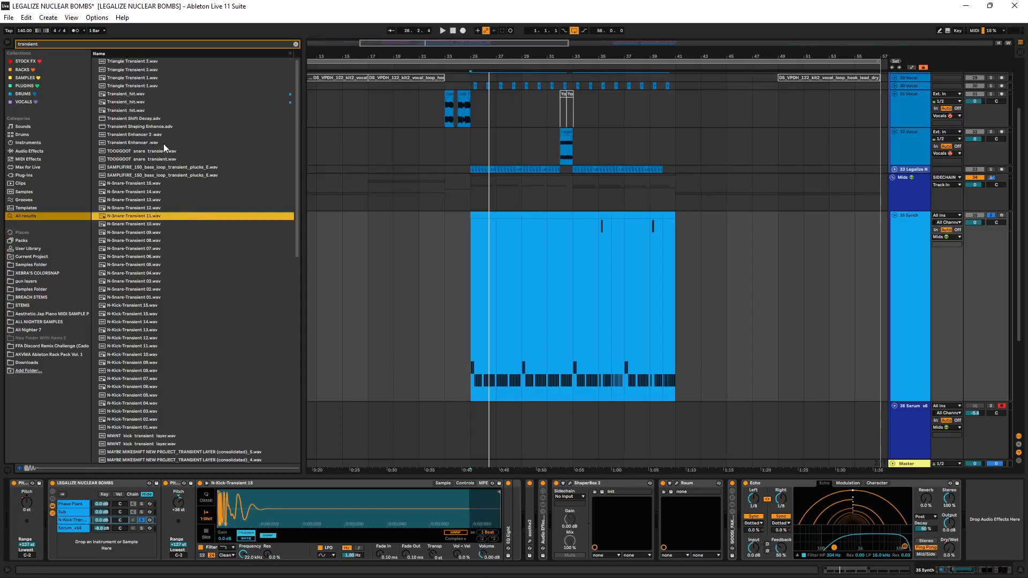
- Search the browser for "kick" and preview samples such as XLNT-Riddim Riot V2 Kick 27.wav
{"action": "left_click", "coordinate": [295, 44]}
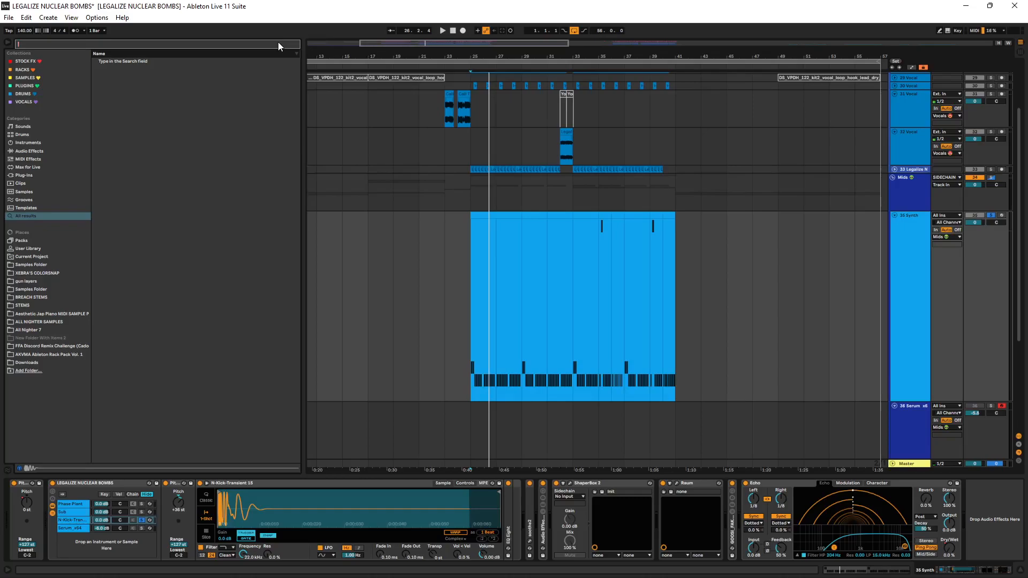
{"action": "type", "text": "kick"}
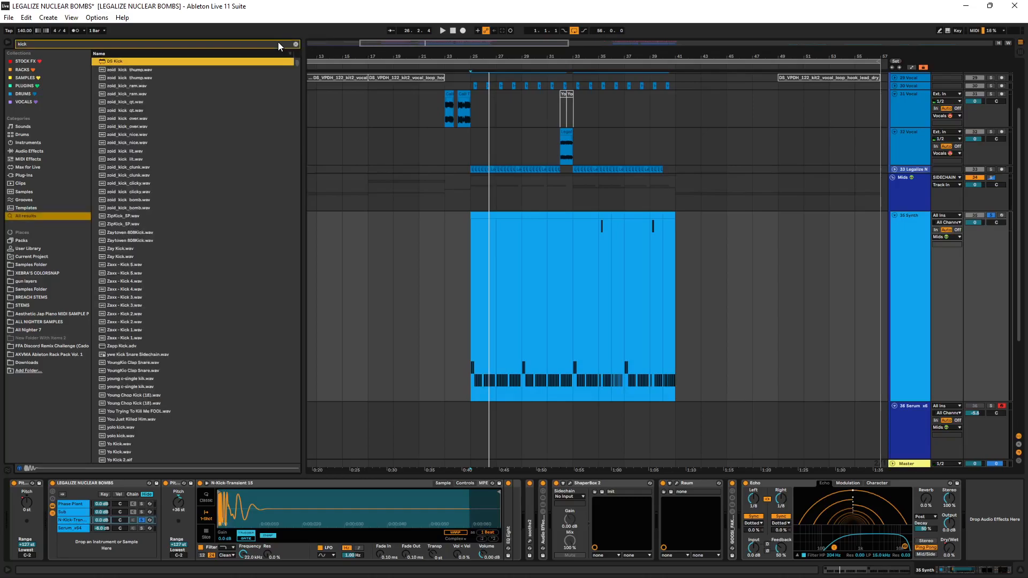
{"action": "left_click", "coordinate": [171, 346]}
{"action": "scroll", "coordinate": [169, 336], "scroll_direction": "down", "scroll_amount": 3}
{"action": "left_click", "coordinate": [159, 327]}
{"action": "left_click", "coordinate": [150, 375]}
{"action": "scroll", "coordinate": [150, 374], "scroll_direction": "down", "scroll_amount": 3}
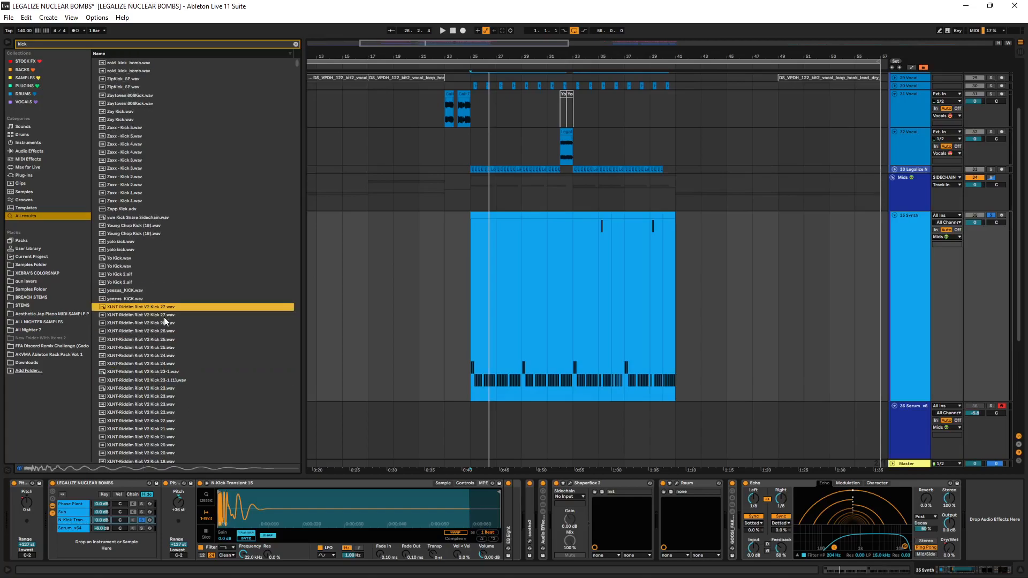
{"action": "left_click", "coordinate": [829, 311]}
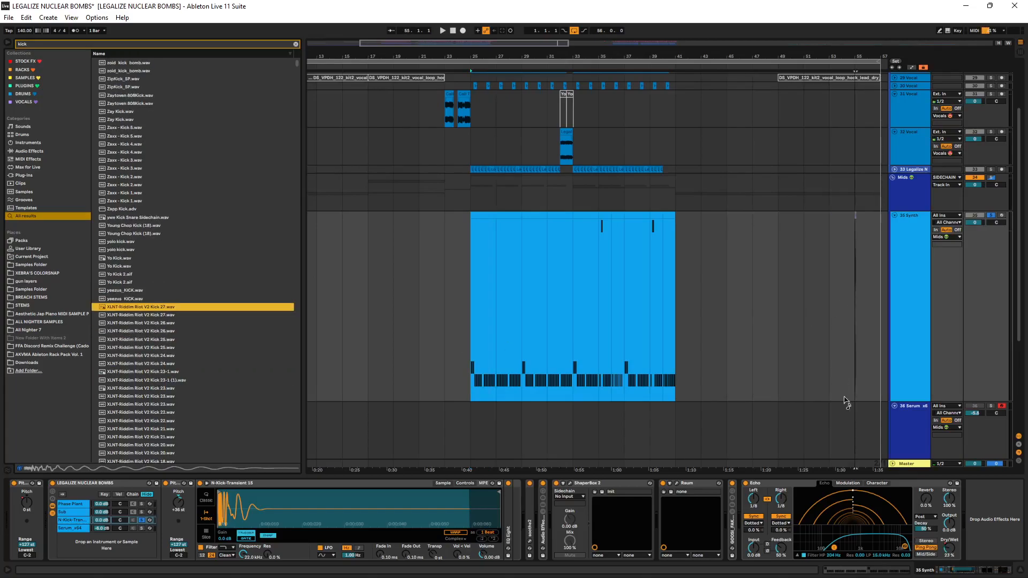
- Place the kick sample XLNT-Riddim Riot V2 Kick 27.wav at bar 57 on a new audio track below the existing tracks
{"action": "scroll", "coordinate": [708, 319], "scroll_direction": "down", "scroll_amount": 5}
{"action": "scroll", "coordinate": [708, 319], "scroll_direction": "right", "scroll_amount": 10}
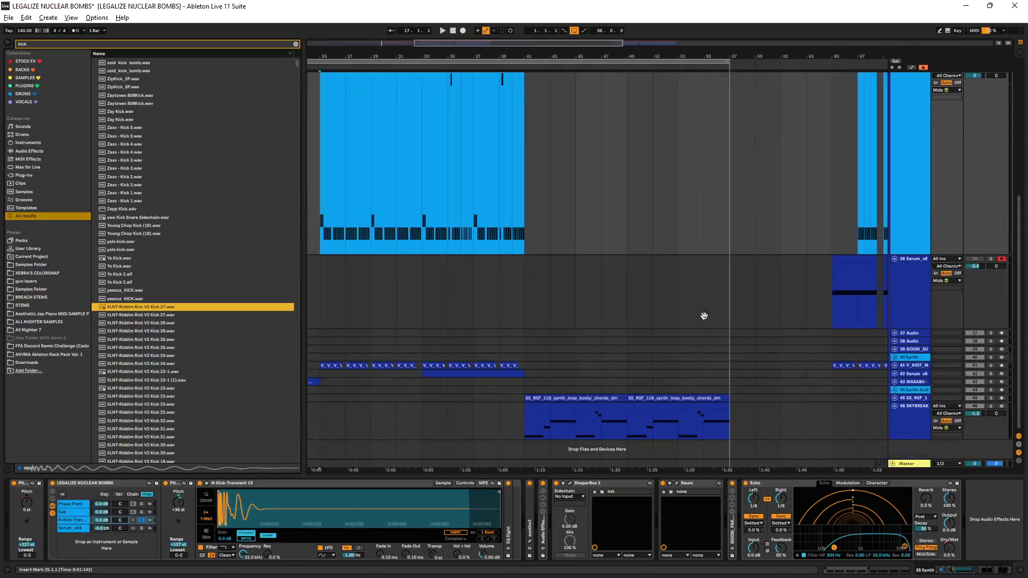
{"action": "left_click", "coordinate": [542, 458]}
{"action": "left_click_drag", "start_coordinate": [557, 451], "coordinate": [556, 451]}
{"action": "scroll", "coordinate": [557, 451], "scroll_direction": "up", "scroll_amount": 12}
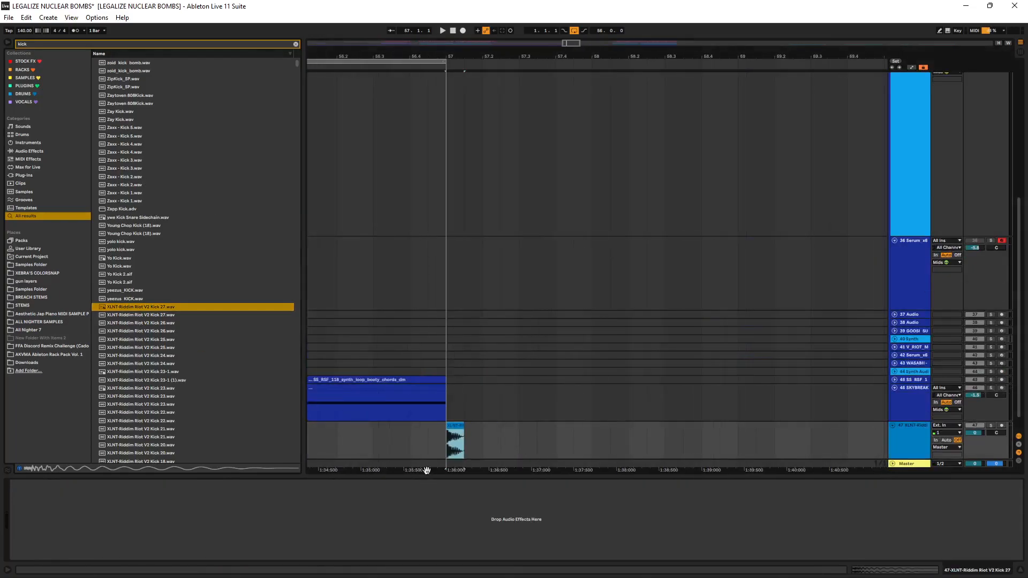
{"action": "scroll", "coordinate": [538, 453], "scroll_direction": "down", "scroll_amount": 1}
{"action": "scroll", "coordinate": [497, 396], "scroll_direction": "right", "scroll_amount": 5}
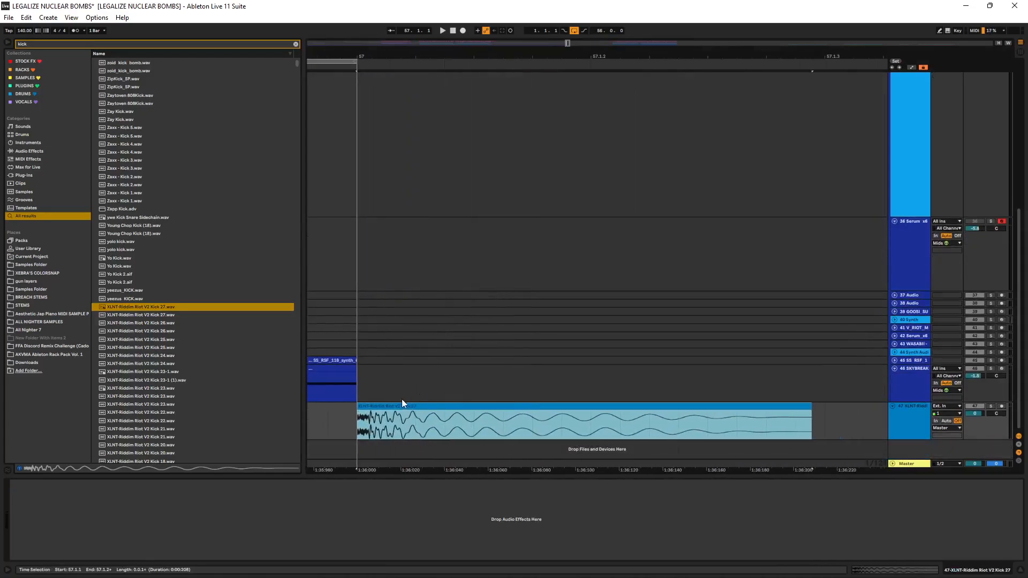
- Split the kick clip at bar 57 into three segments: the initial transient, the short punch and the long tail
{"action": "left_click_drag", "start_coordinate": [368, 416], "coordinate": [381, 422]}
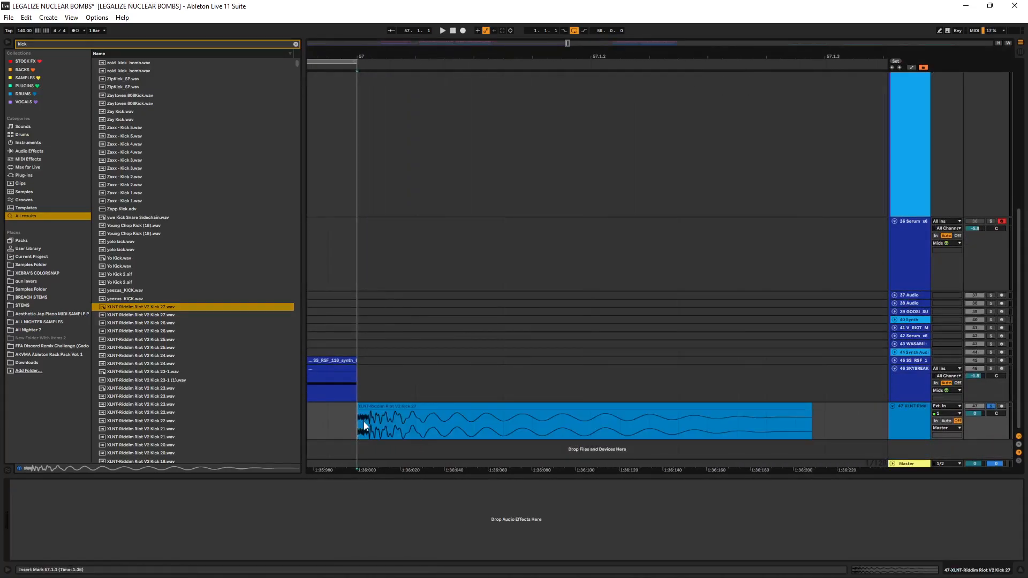
{"action": "key", "text": "ctrl+e"}
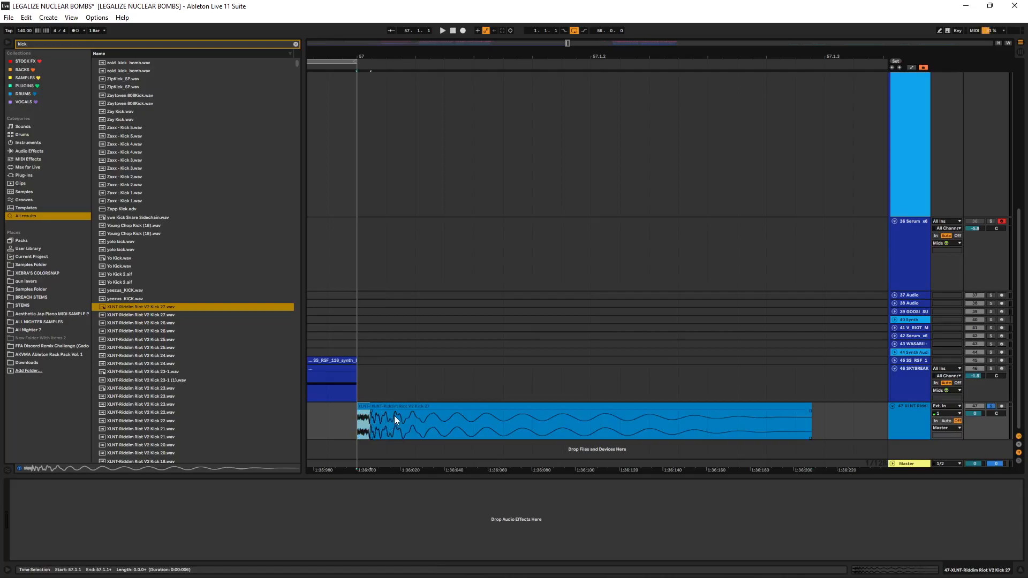
{"action": "left_click", "coordinate": [439, 424]}
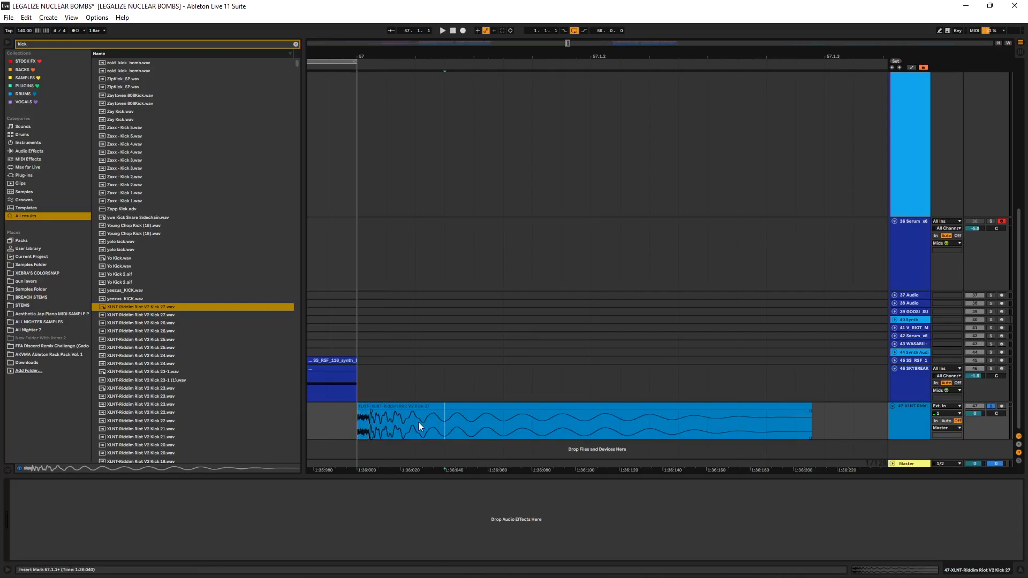
{"action": "left_click_drag", "start_coordinate": [420, 422], "coordinate": [810, 438]}
{"action": "key", "text": "ctrl+d"}
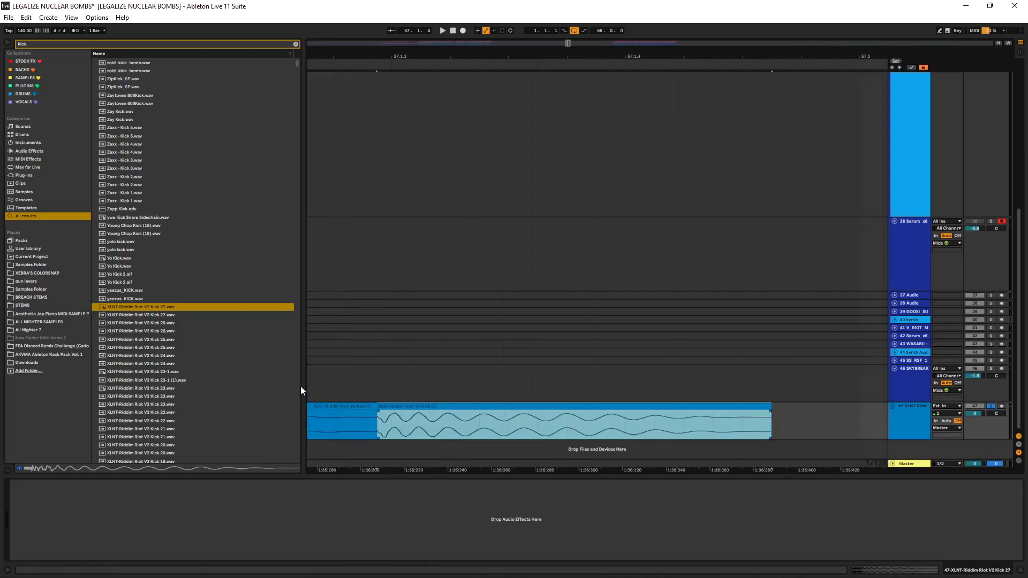
{"action": "key", "text": "ctrl+z"}
{"action": "key", "text": "ctrl+y"}
{"action": "key", "text": "ctrl+z"}
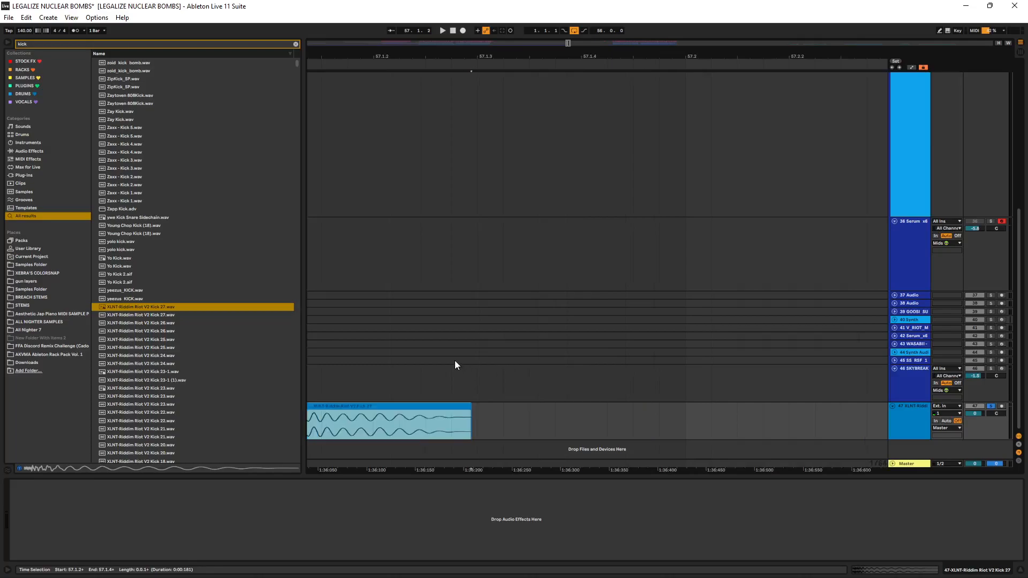
- Colour the kick's transient segment red, the punch segment orange and the tail segment green
{"action": "scroll", "coordinate": [454, 361], "scroll_direction": "left", "scroll_amount": 5}
{"action": "right_click", "coordinate": [488, 410]}
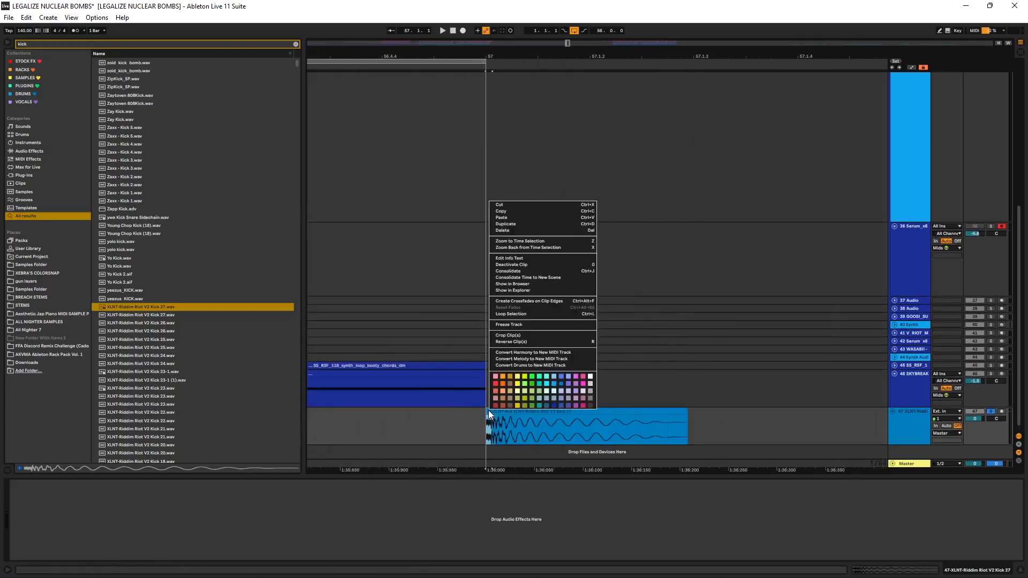
{"action": "left_click", "coordinate": [498, 384]}
{"action": "right_click", "coordinate": [504, 411]}
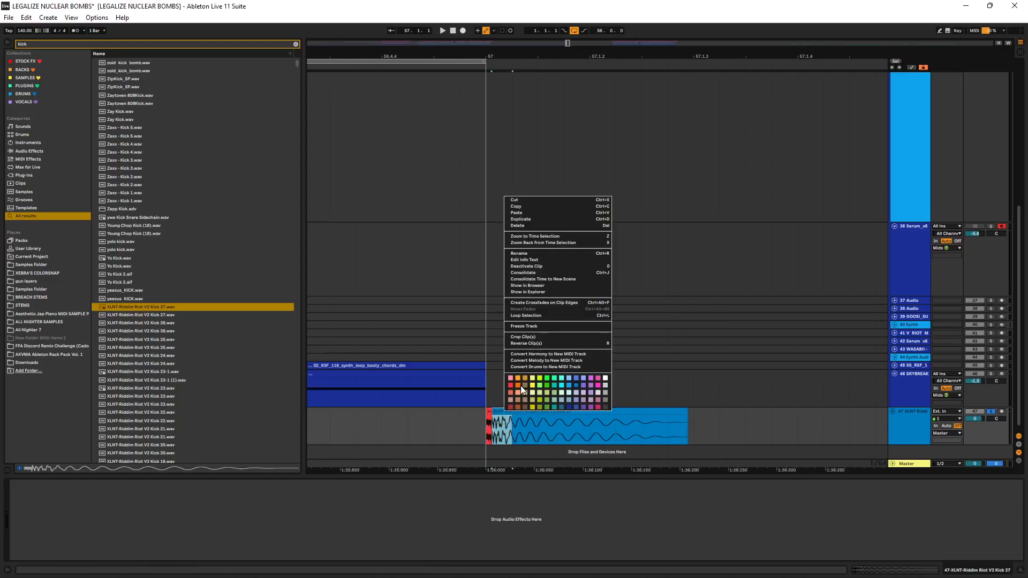
{"action": "left_click", "coordinate": [522, 384]}
{"action": "right_click", "coordinate": [524, 410]}
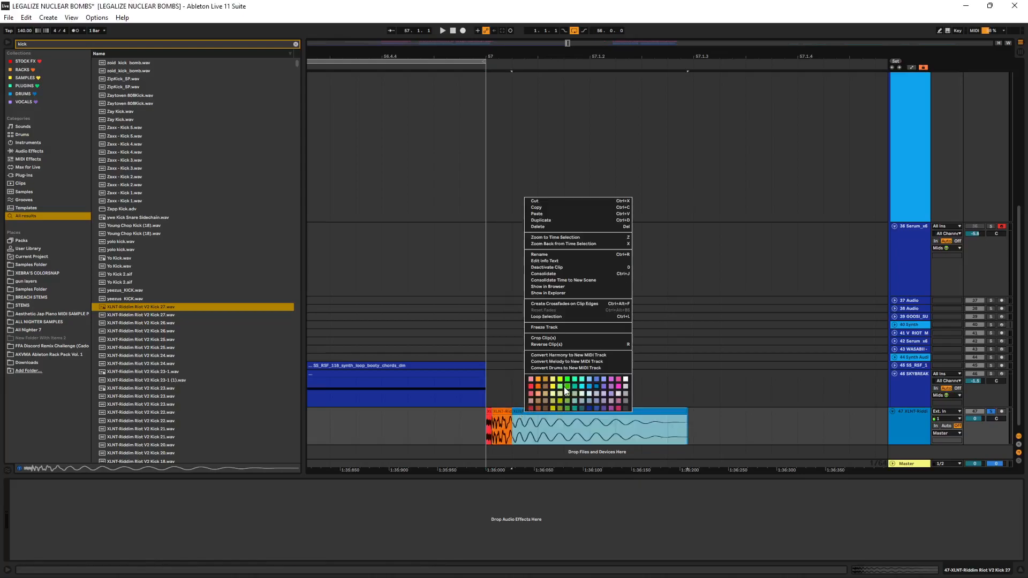
{"action": "left_click", "coordinate": [563, 386]}
- Move the orange and green kick segments down onto separate new audio tracks, keeping the segments in time order
{"action": "scroll", "coordinate": [508, 400], "scroll_direction": "up", "scroll_amount": 5}
{"action": "left_click", "coordinate": [416, 413]}
{"action": "scroll", "coordinate": [512, 389], "scroll_direction": "down", "scroll_amount": 2}
{"action": "left_click_drag", "start_coordinate": [517, 410], "coordinate": [517, 449]}
{"action": "left_click_drag", "start_coordinate": [552, 361], "coordinate": [532, 444]}
{"action": "left_click_drag", "start_coordinate": [525, 342], "coordinate": [413, 270]}
{"action": "mouse_move", "coordinate": [797, 406]}
{"action": "left_mouse_down"}
{"action": "mouse_move", "coordinate": [722, 393]}
{"action": "mouse_move", "coordinate": [729, 406]}
{"action": "mouse_move", "coordinate": [806, 402]}
{"action": "left_mouse_up"}
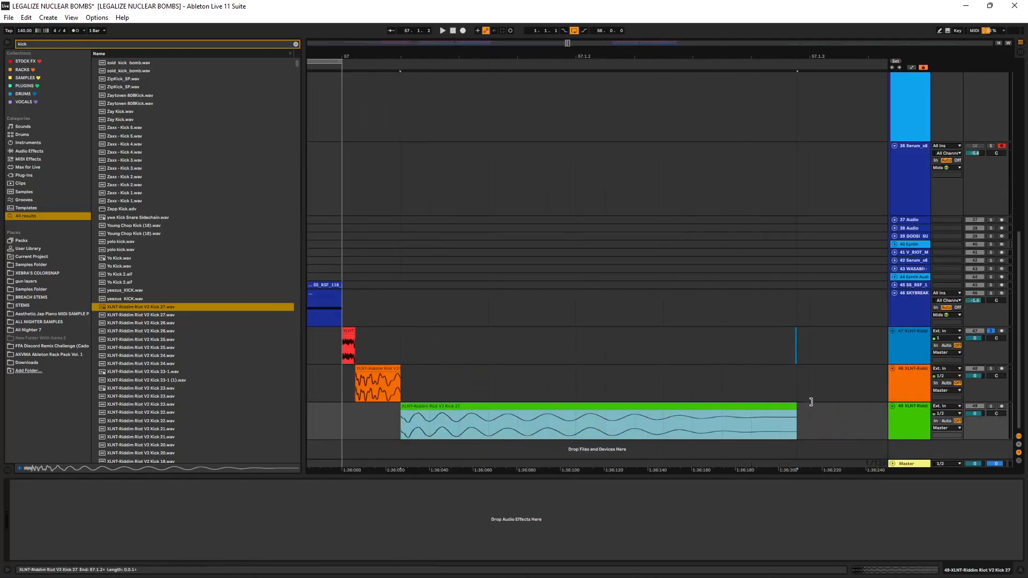
- Audition the red, orange and green kick segments one after another and highlight all three together
{"action": "left_click", "coordinate": [342, 345]}
{"action": "key", "text": "space"}
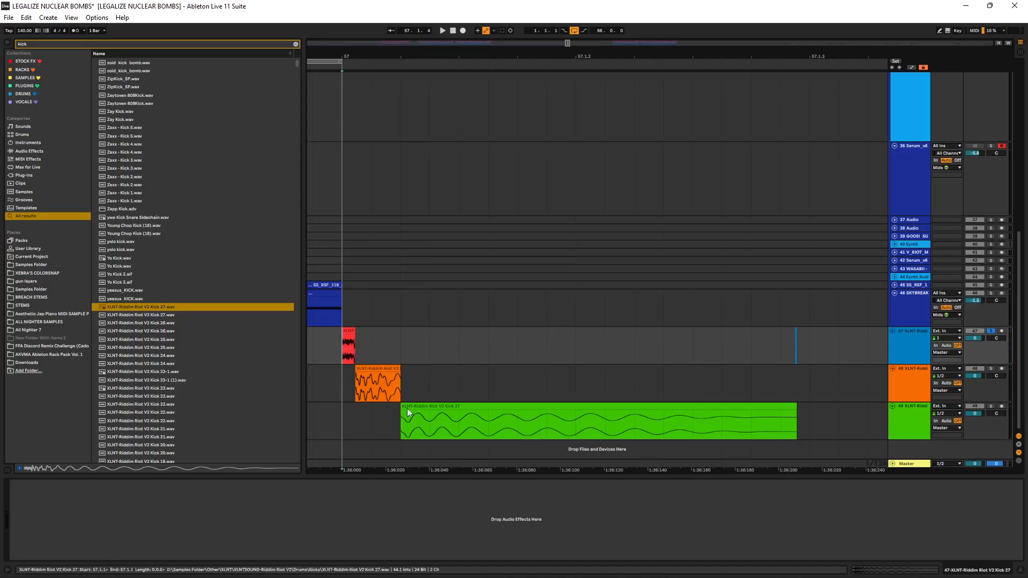
{"action": "left_click", "coordinate": [355, 389]}
{"action": "key", "text": "space"}
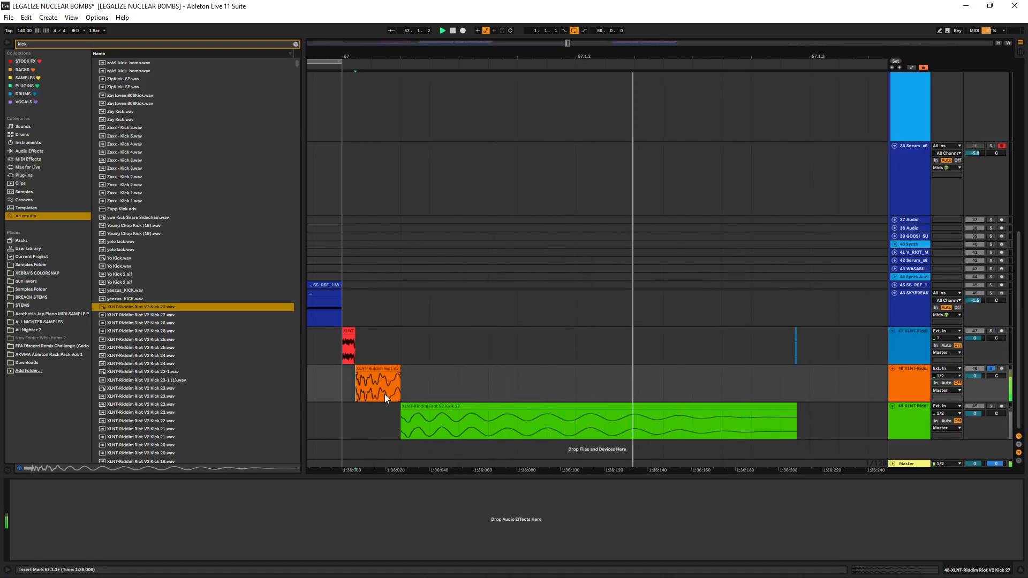
{"action": "left_click", "coordinate": [399, 426]}
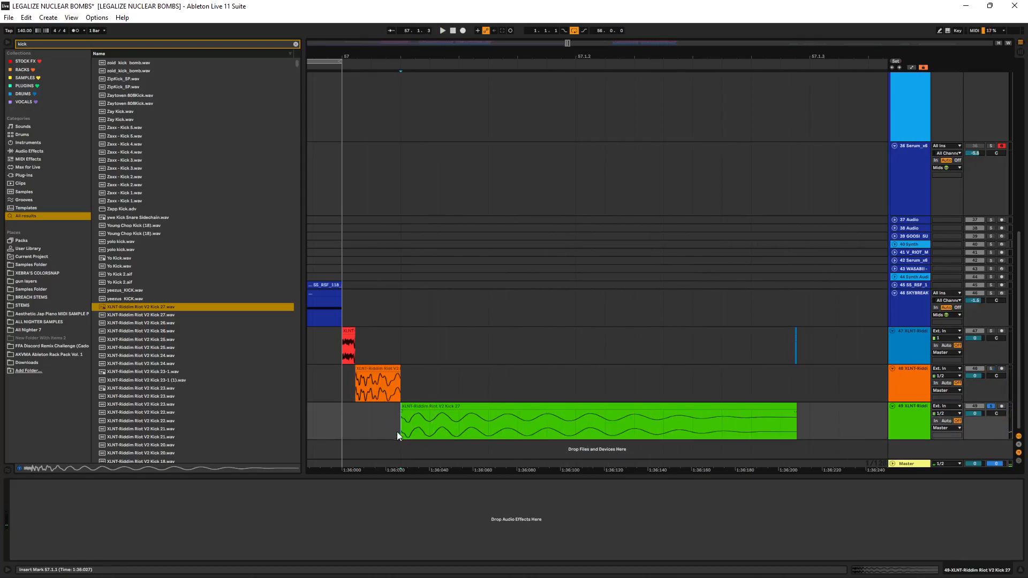
{"action": "left_click_drag", "start_coordinate": [419, 422], "coordinate": [809, 435]}
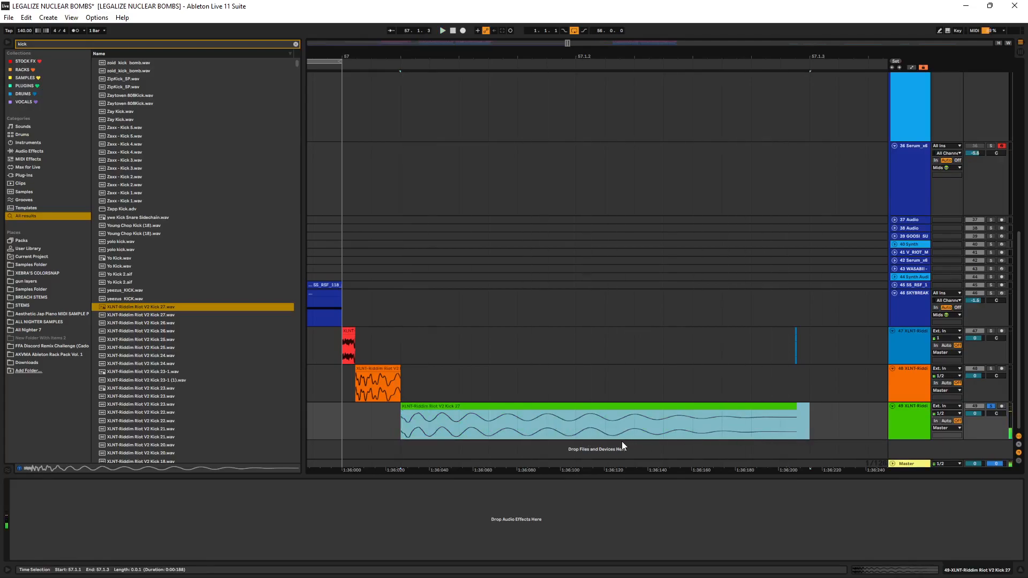
{"action": "key", "text": "space"}
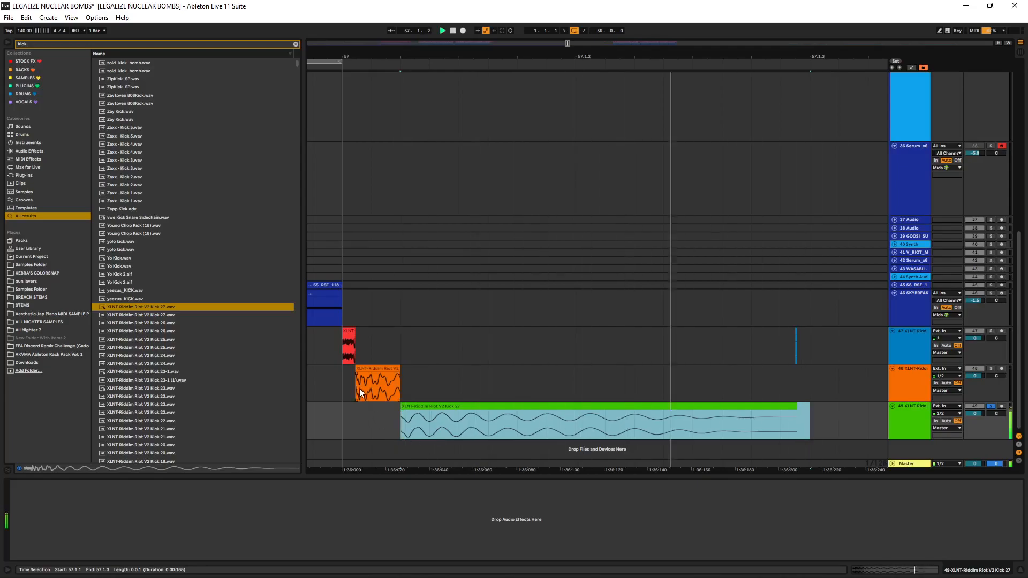
{"action": "left_click", "coordinate": [338, 376]}
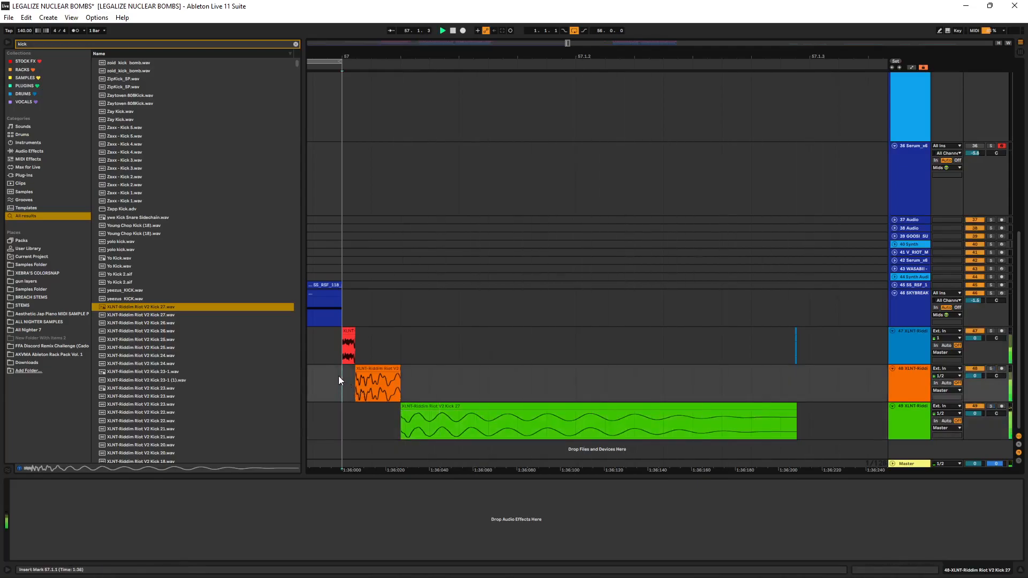
{"action": "left_click_drag", "start_coordinate": [338, 375], "coordinate": [805, 429]}
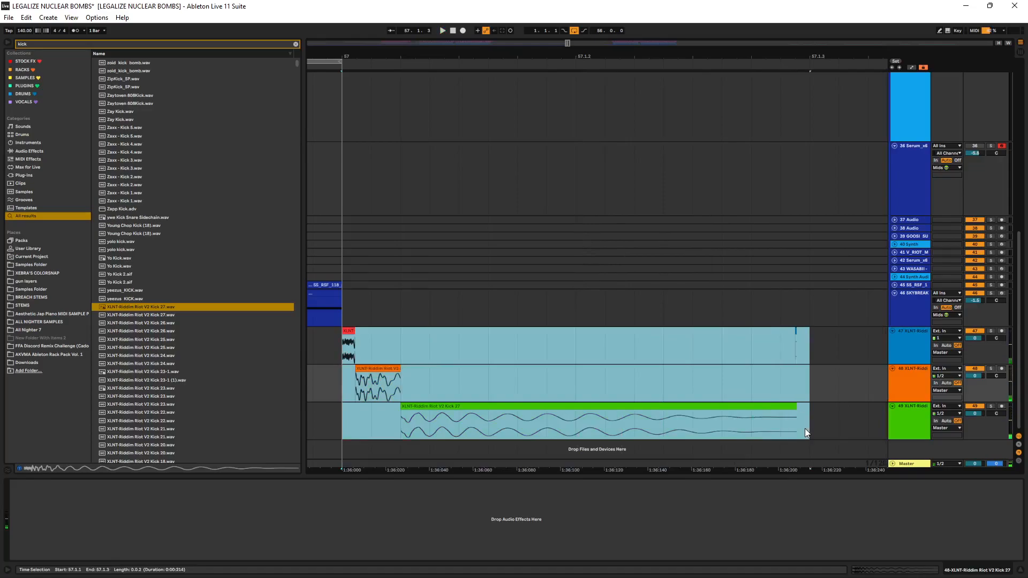
- Delete all the kick segments at bar 57 from the three new audio tracks
{"action": "left_click", "coordinate": [349, 330]}
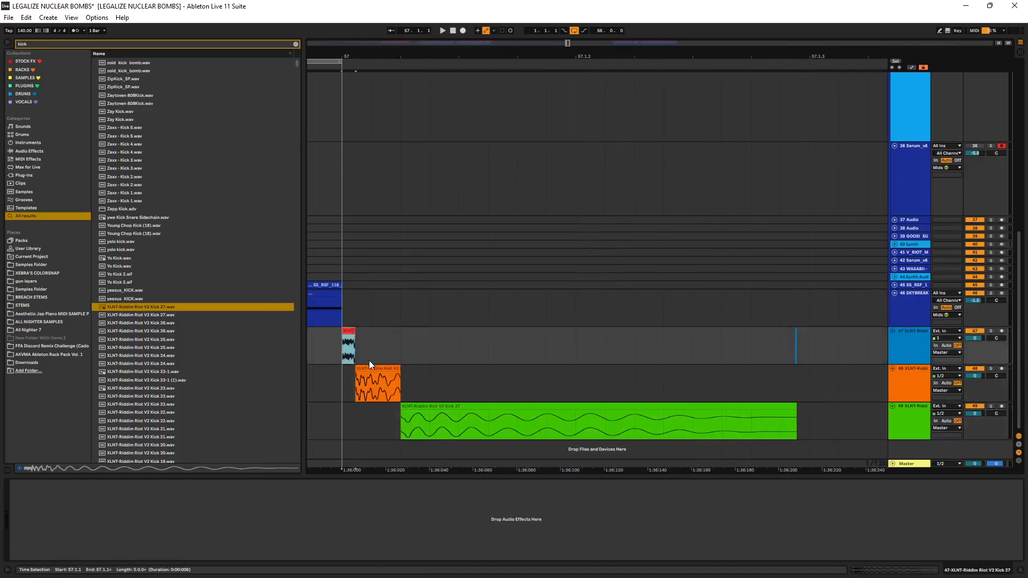
{"action": "left_click_drag", "start_coordinate": [323, 338], "coordinate": [827, 458]}
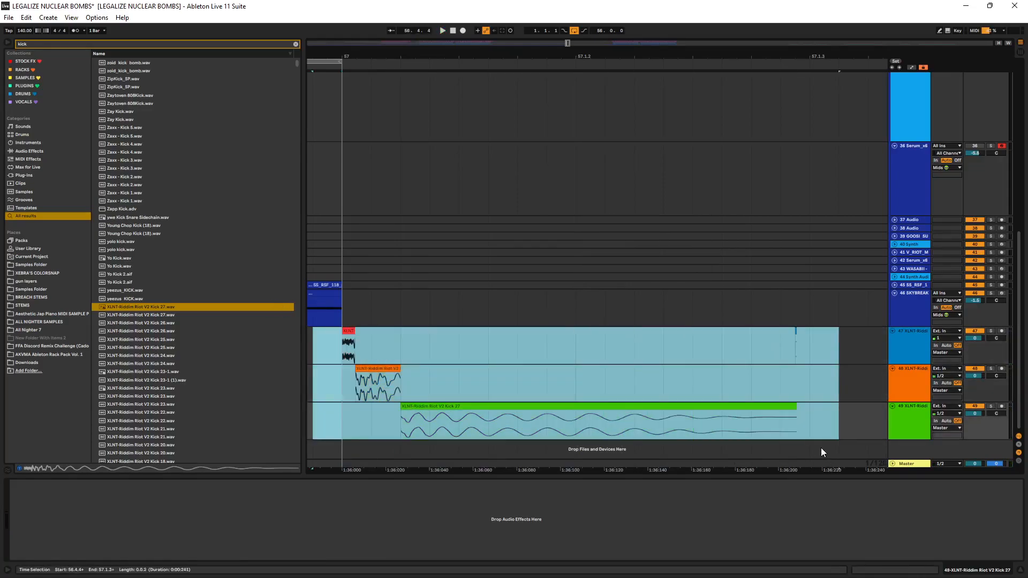
{"action": "key", "text": "Delete"}
{"action": "key", "text": "x"}
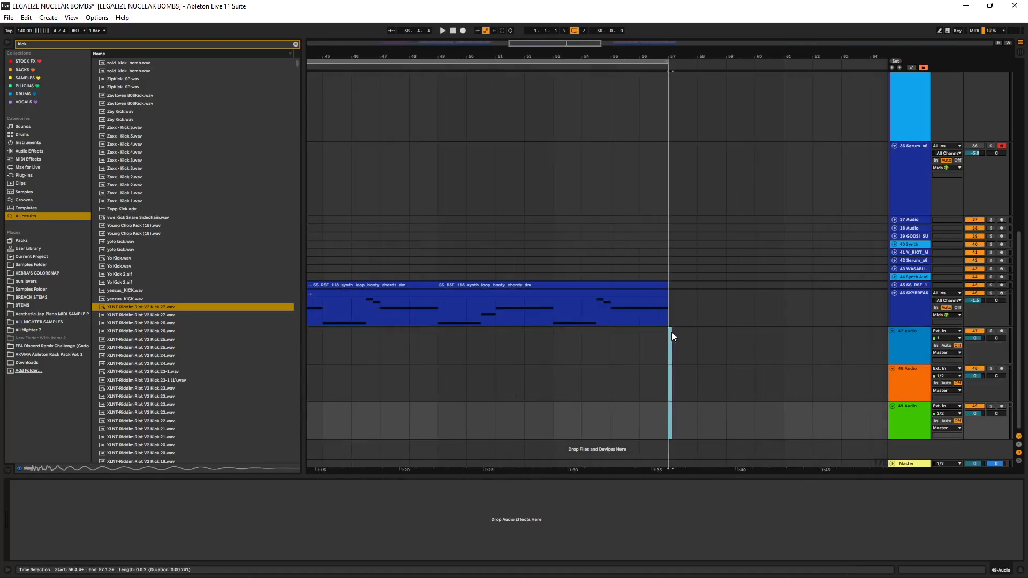
- Return to the Synth track's drop clips and play them from bar 25
{"action": "left_click_drag", "start_coordinate": [436, 249], "coordinate": [442, 345]}
{"action": "scroll", "coordinate": [420, 319], "scroll_direction": "up", "scroll_amount": 8}
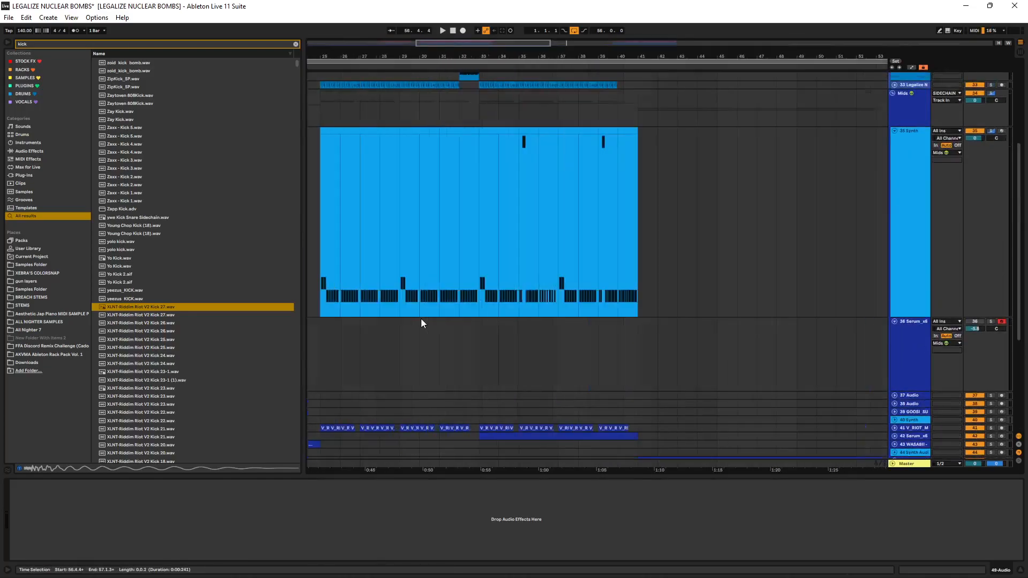
{"action": "left_click_drag", "start_coordinate": [395, 234], "coordinate": [590, 240]}
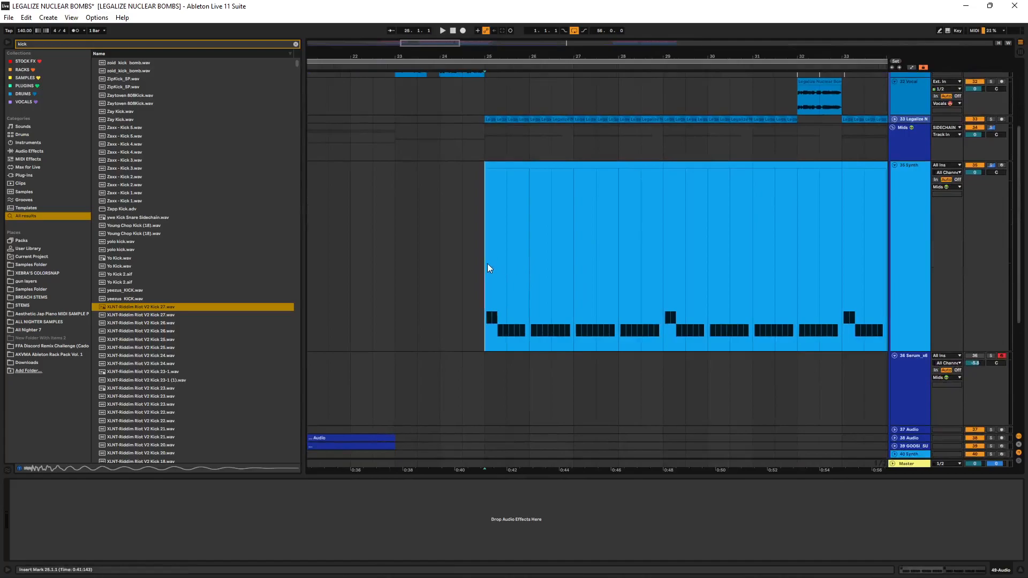
{"action": "left_click", "coordinate": [487, 263]}
{"action": "key", "text": "space"}
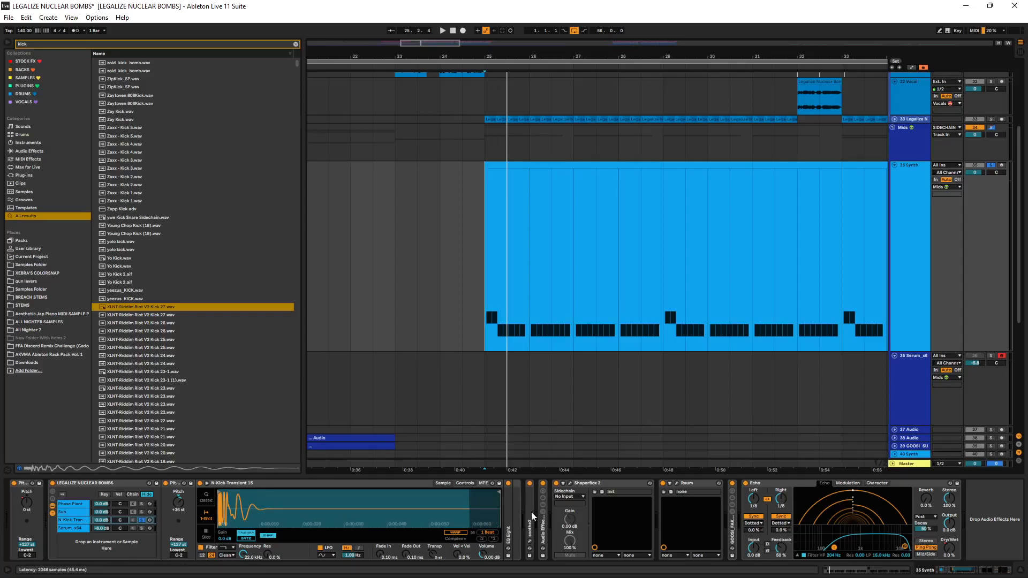
- Unfold the EQ Eight on the N-Kick-Transient chain and audition the transient while varying the EQ's peak band
{"action": "double_click", "coordinate": [509, 520]}
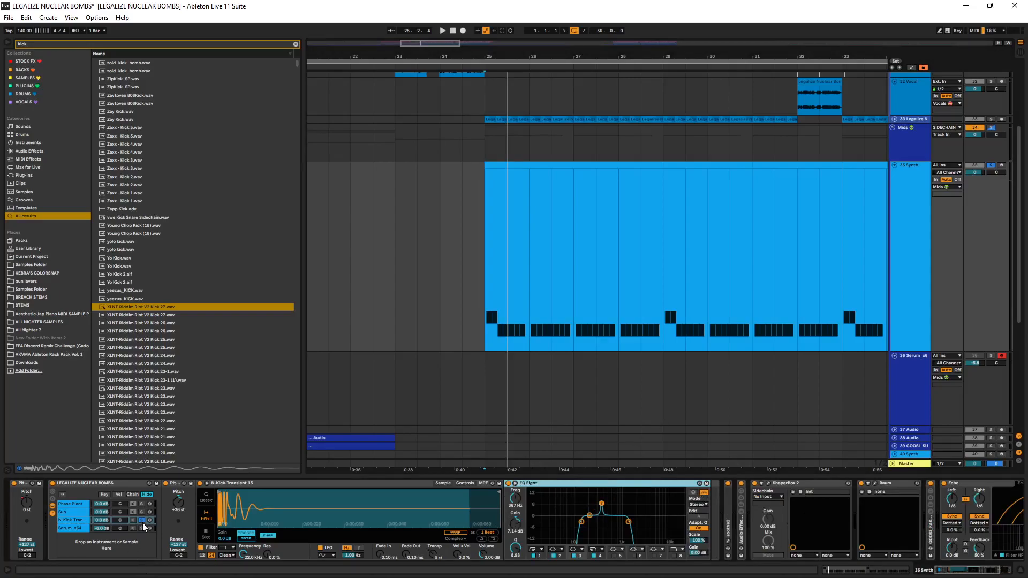
{"action": "key", "text": "space"}
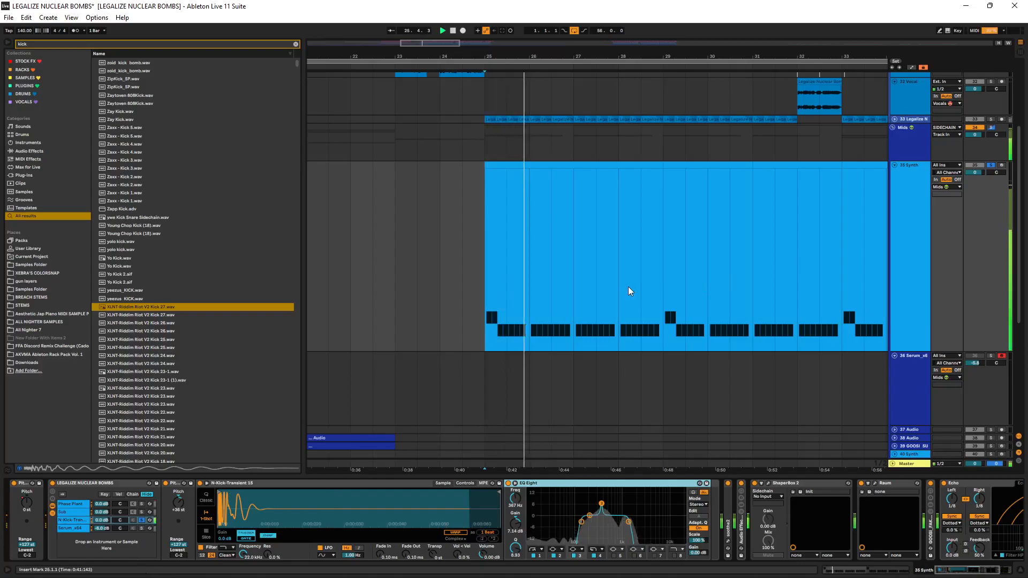
{"action": "scroll", "coordinate": [629, 291], "scroll_direction": "up", "scroll_amount": 3}
{"action": "mouse_move", "coordinate": [518, 508]}
{"action": "left_mouse_down"}
{"action": "mouse_move", "coordinate": [518, 488]}
{"action": "mouse_move", "coordinate": [517, 508]}
{"action": "left_mouse_up"}
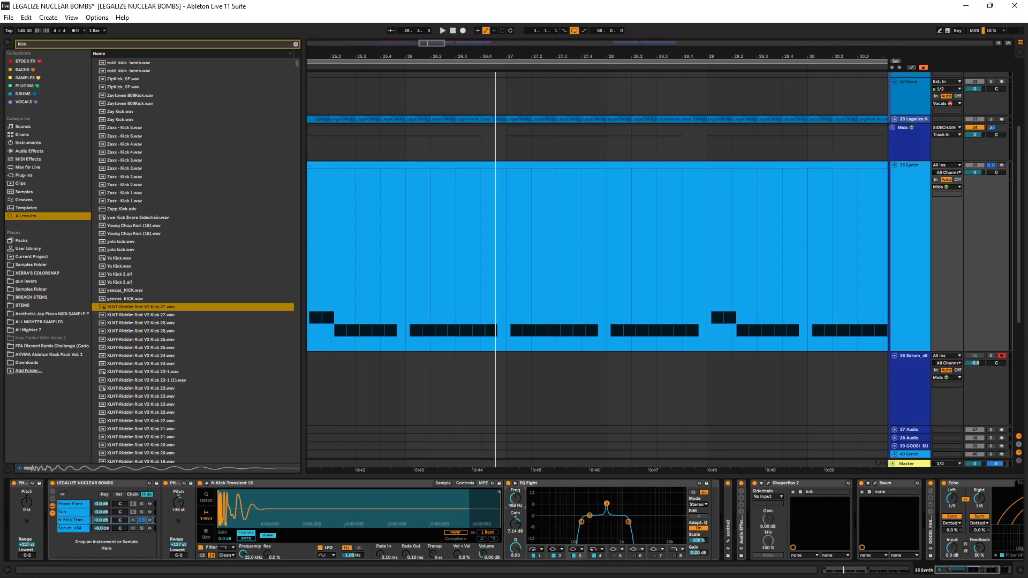
{"action": "key", "text": "space"}
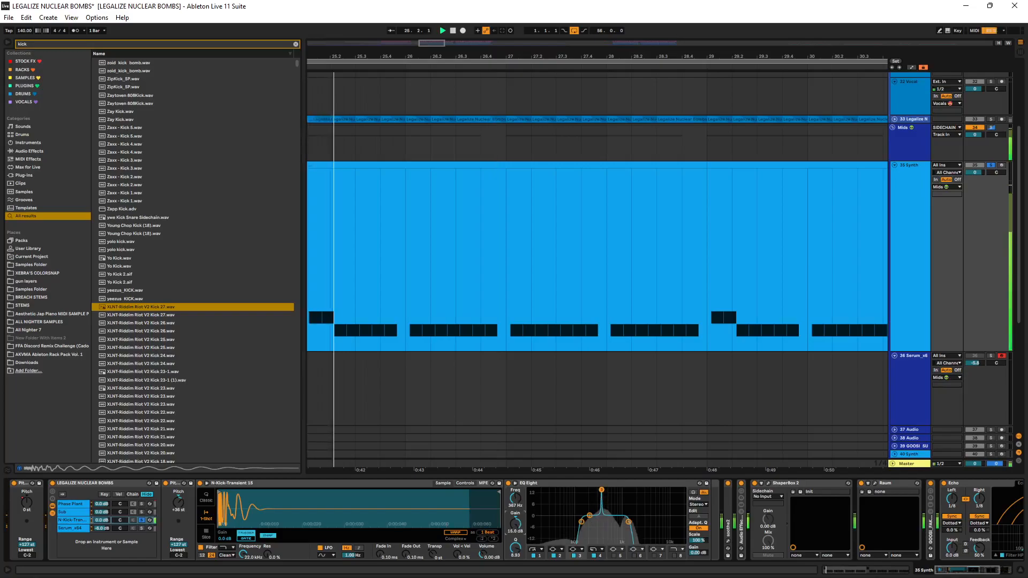
{"action": "key", "text": "space"}
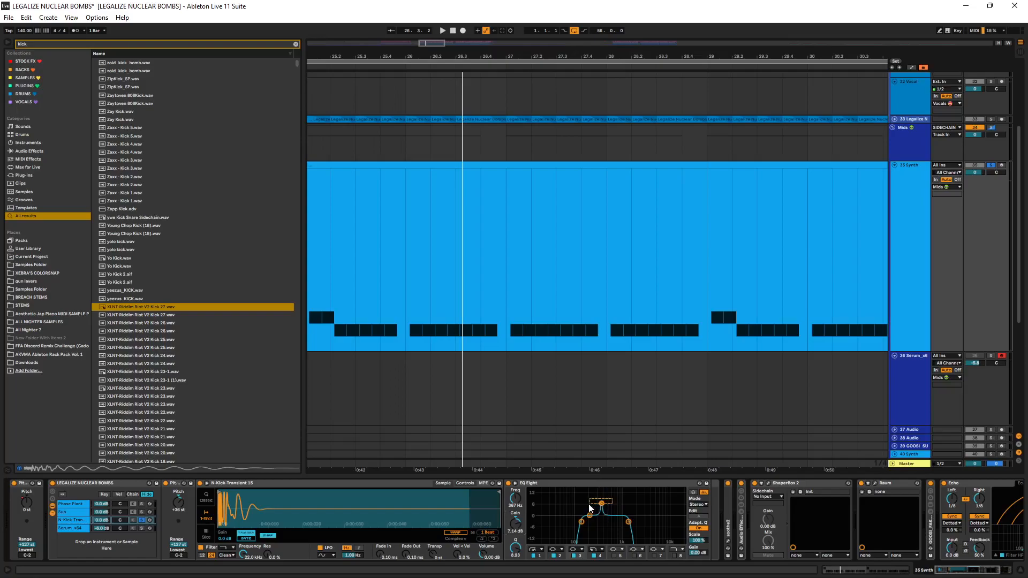
{"action": "key", "text": "space"}
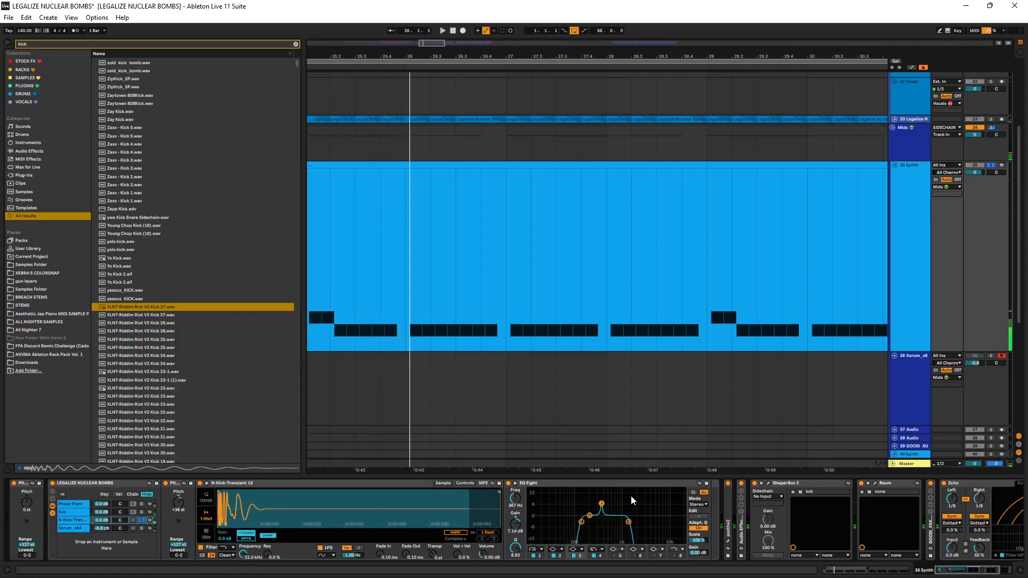
- Solo and audition the Serum_x64 chain of the rack, and open its Serum plug-in window
{"action": "left_click", "coordinate": [141, 529]}
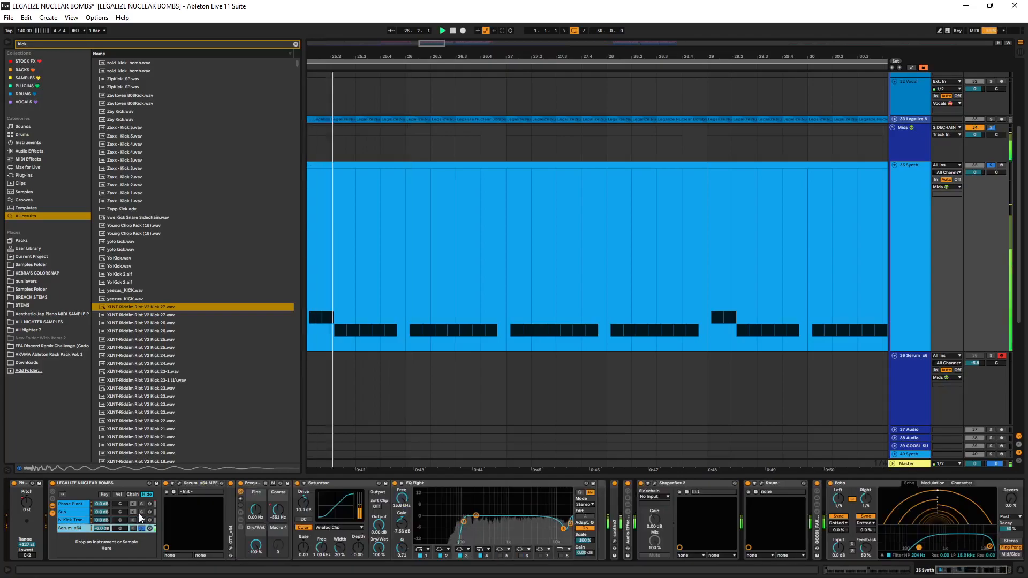
{"action": "key", "text": "space"}
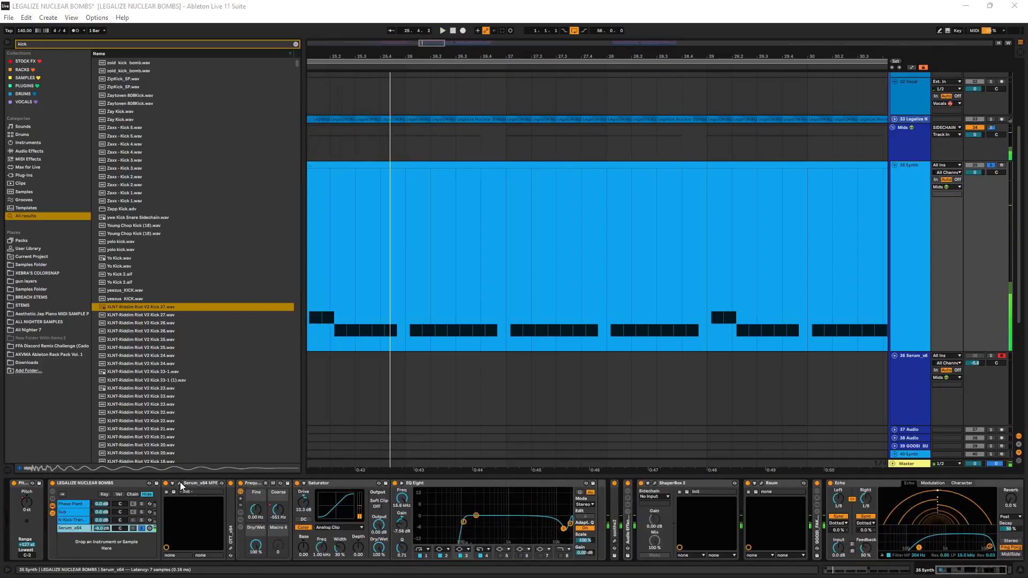
{"action": "key", "text": "ctrl+alt+p"}
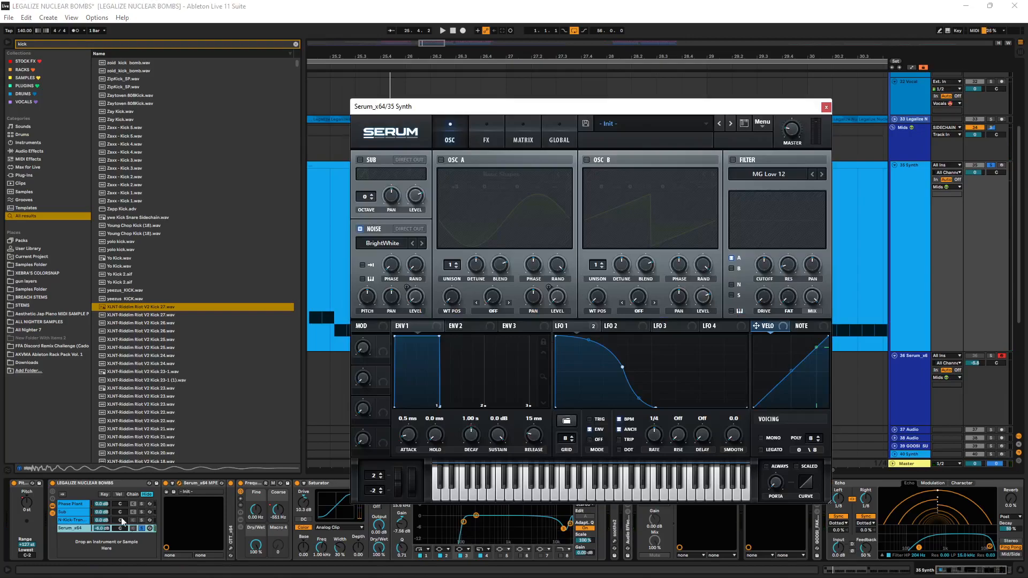
{"action": "left_click", "coordinate": [80, 512]}
{"action": "left_click", "coordinate": [75, 528]}
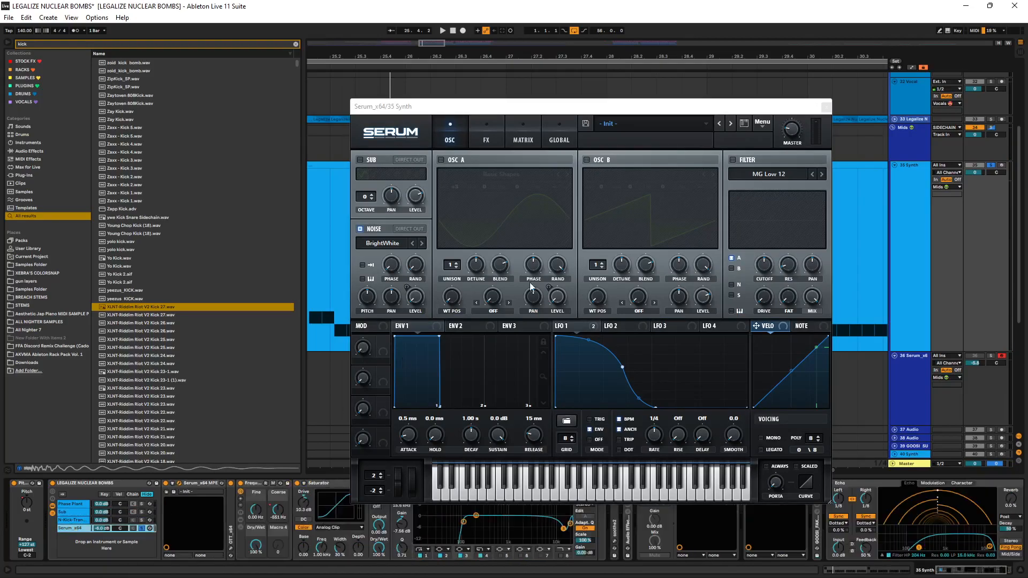
- Review Serum's effects and oscillator pages, and remove the LFO 1 modulation from the Osc A level
{"action": "left_click", "coordinate": [488, 138]}
{"action": "left_click", "coordinate": [452, 142]}
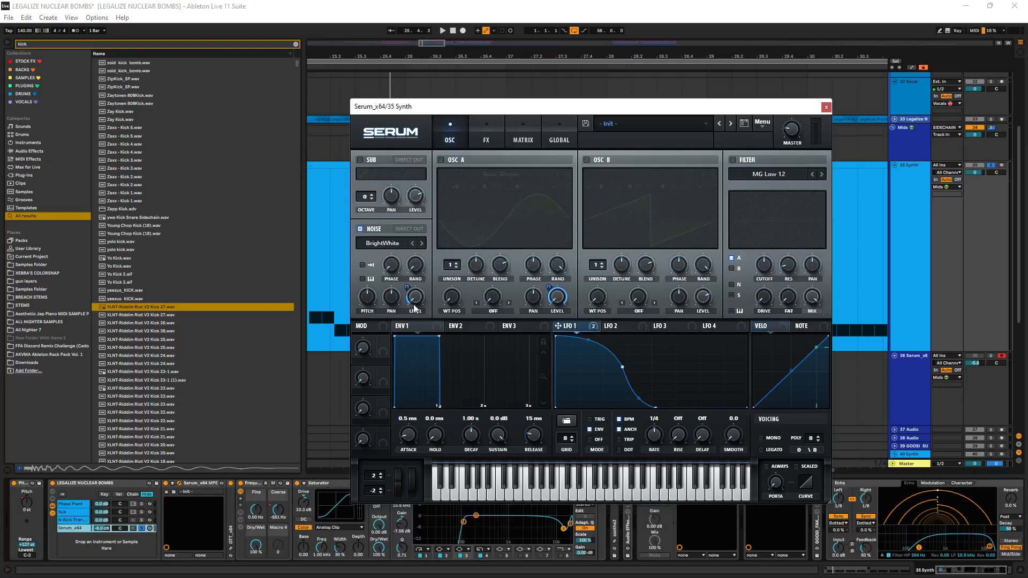
{"action": "right_click", "coordinate": [558, 311]}
{"action": "left_click", "coordinate": [584, 321]}
- Compare the noise sound with Serum's Tube distortion bypassed and re-enabled, and close the plug-in window
{"action": "left_click", "coordinate": [486, 138]}
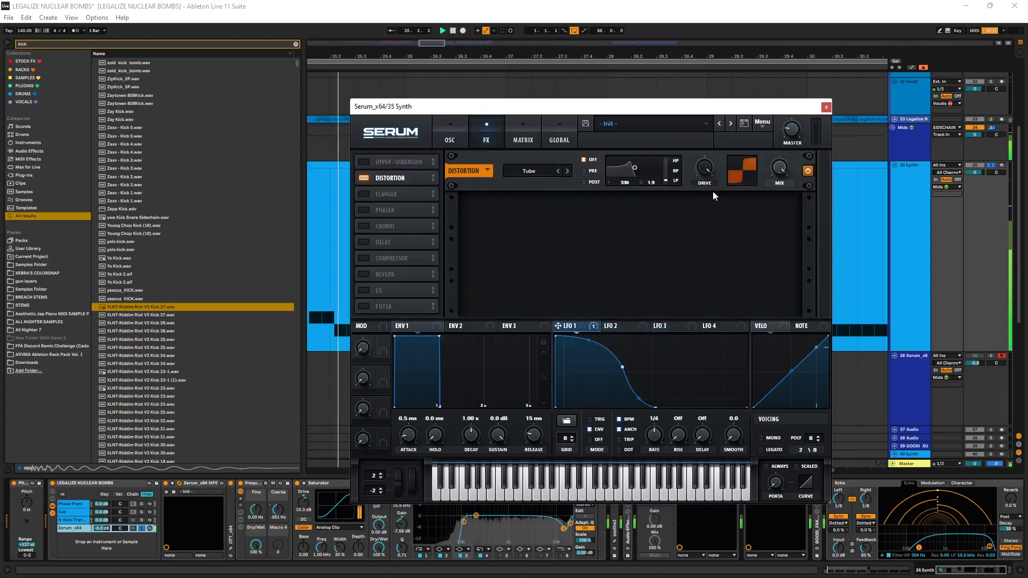
{"action": "left_click", "coordinate": [363, 177]}
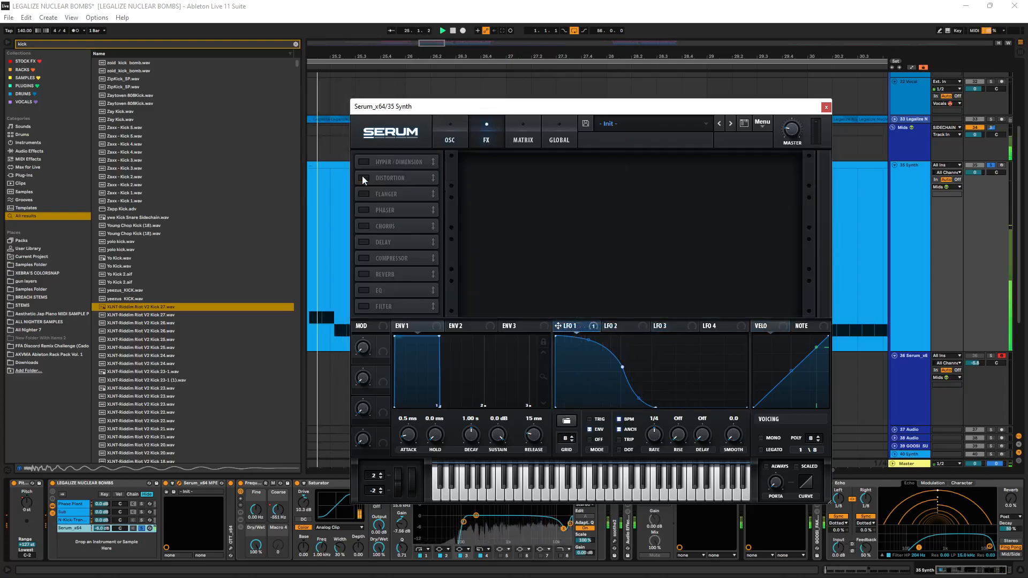
{"action": "left_click", "coordinate": [363, 177]}
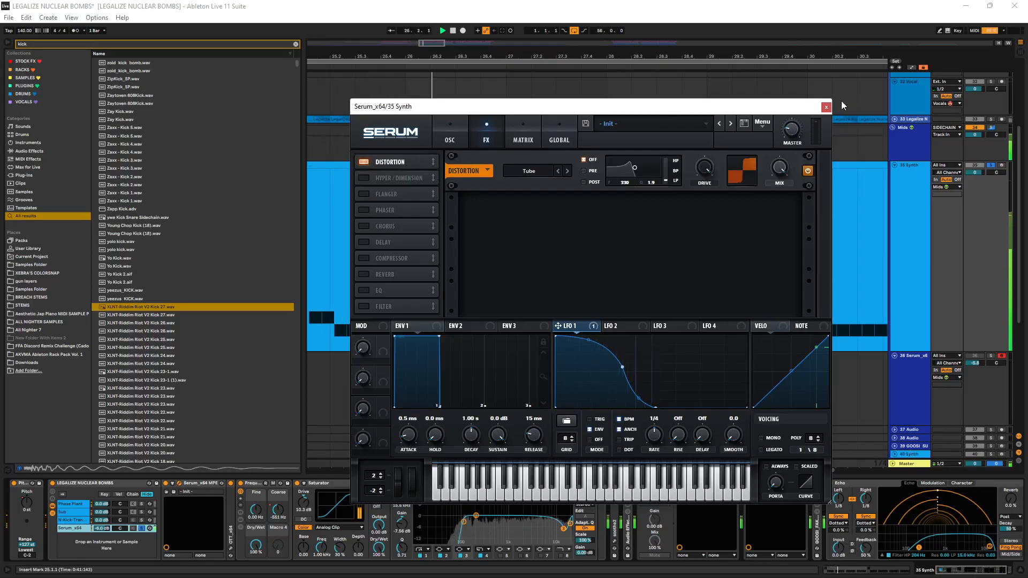
{"action": "left_click", "coordinate": [826, 107]}
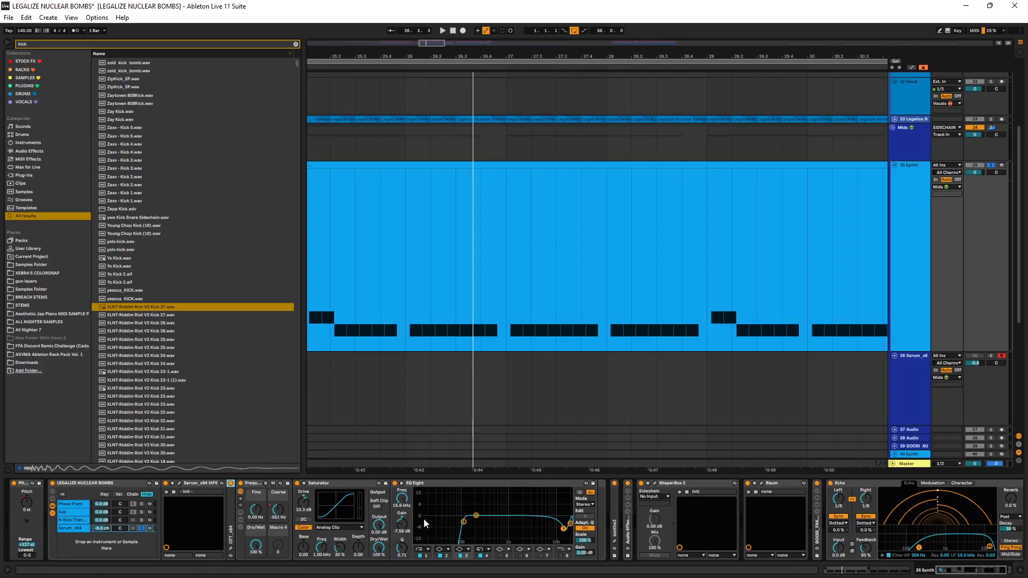
- Bypass the EQ Eight on the Serum_x64 chain during playback and switch it back on to compare
{"action": "left_click", "coordinate": [395, 483]}
{"action": "key", "text": "space"}
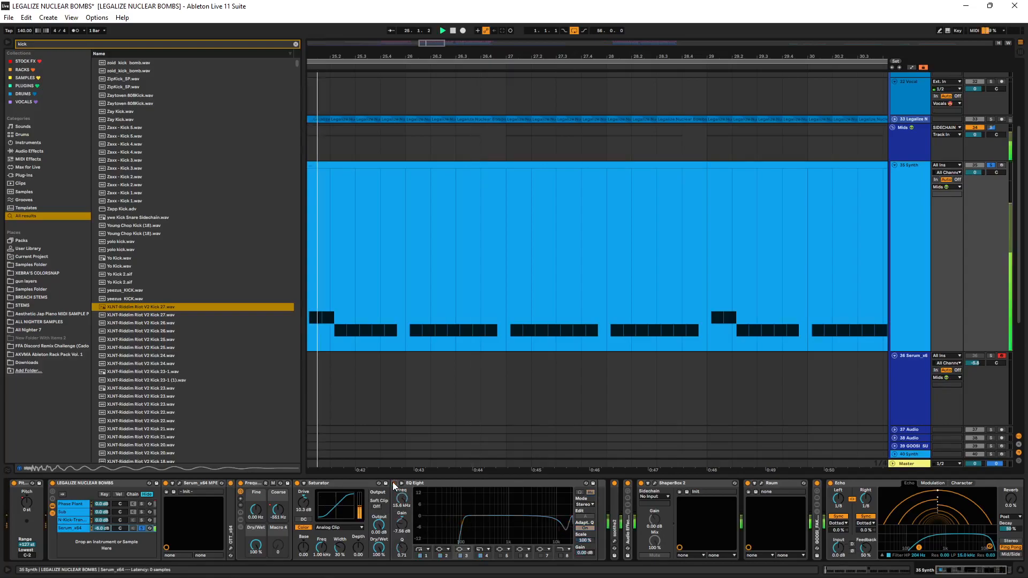
{"action": "left_click", "coordinate": [395, 483]}
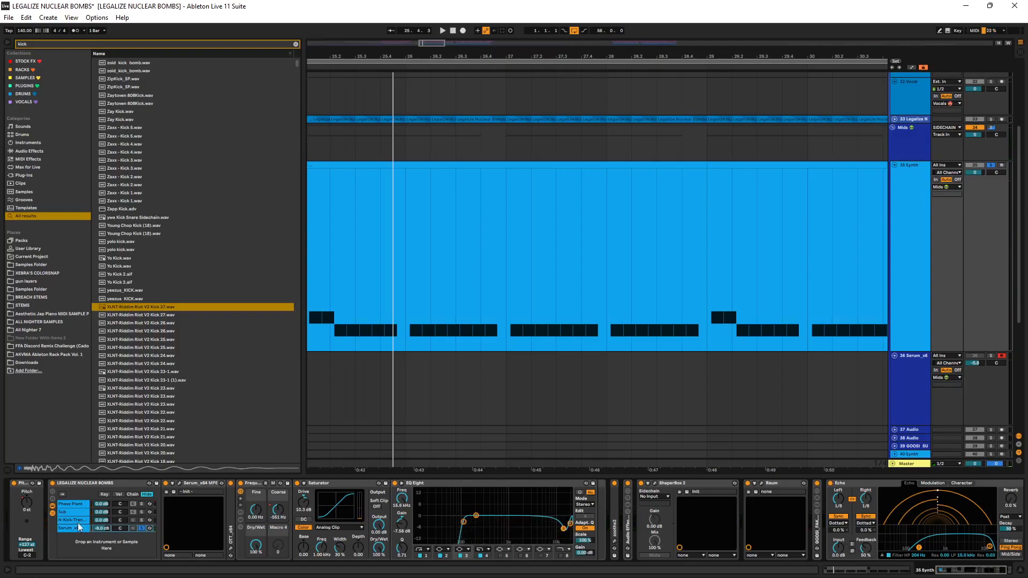
- Solo the N-Kick-Transient chain of the rack and play it for comparison
{"action": "left_click", "coordinate": [141, 520]}
{"action": "key", "text": "space"}
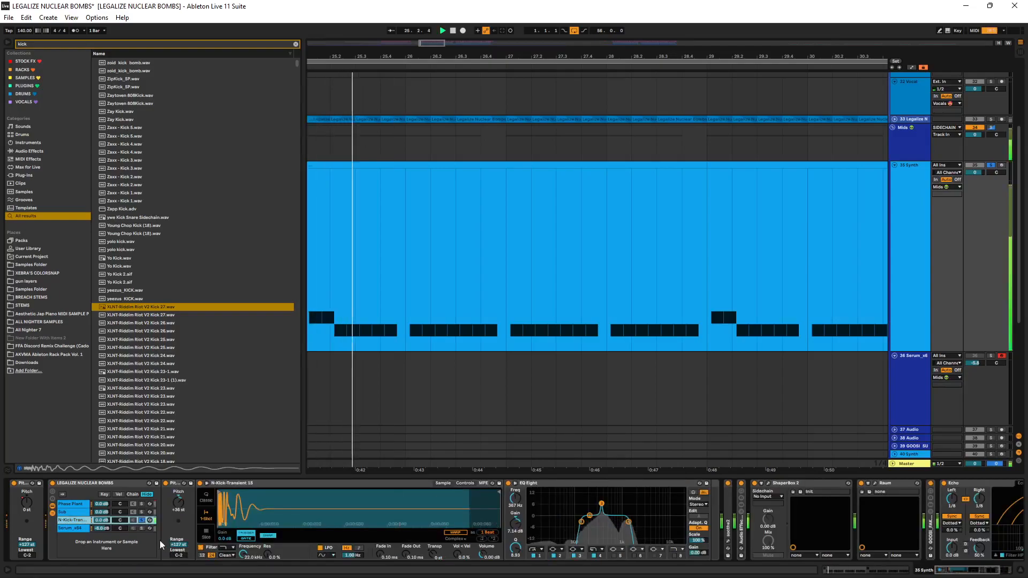
{"action": "key", "text": "space"}
- Solo and play the Serum_x64 chain while pulling its EQ Eight's high-frequency dip slightly lower
{"action": "left_click", "coordinate": [82, 528]}
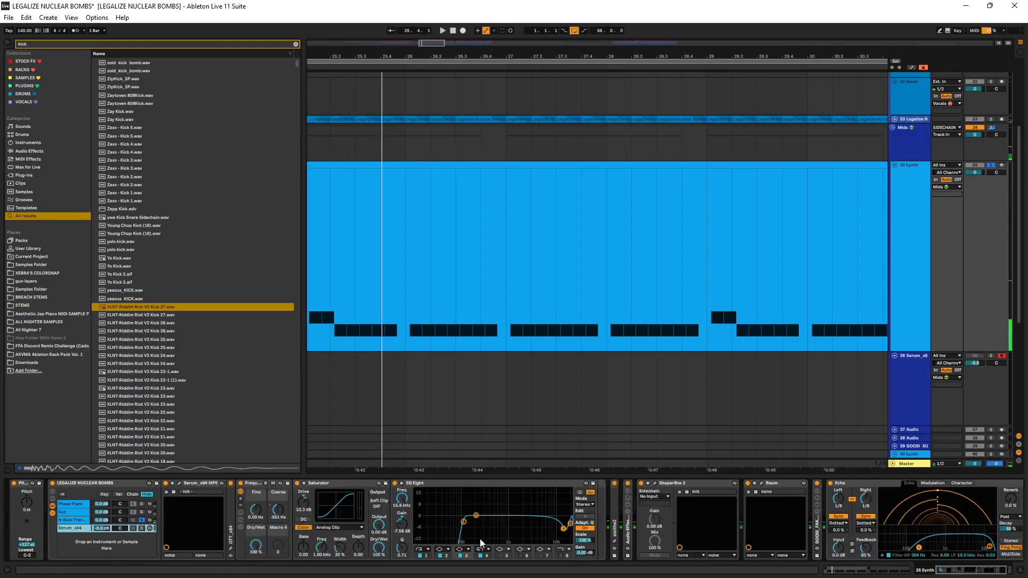
{"action": "left_click", "coordinate": [142, 528]}
{"action": "key", "text": "space"}
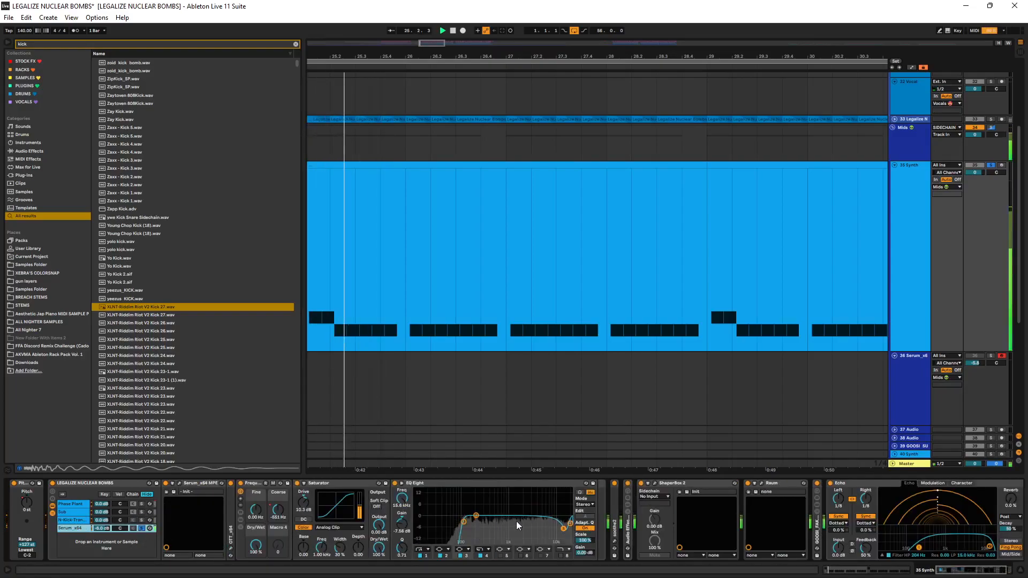
{"action": "left_click_drag", "start_coordinate": [563, 528], "coordinate": [562, 532]}
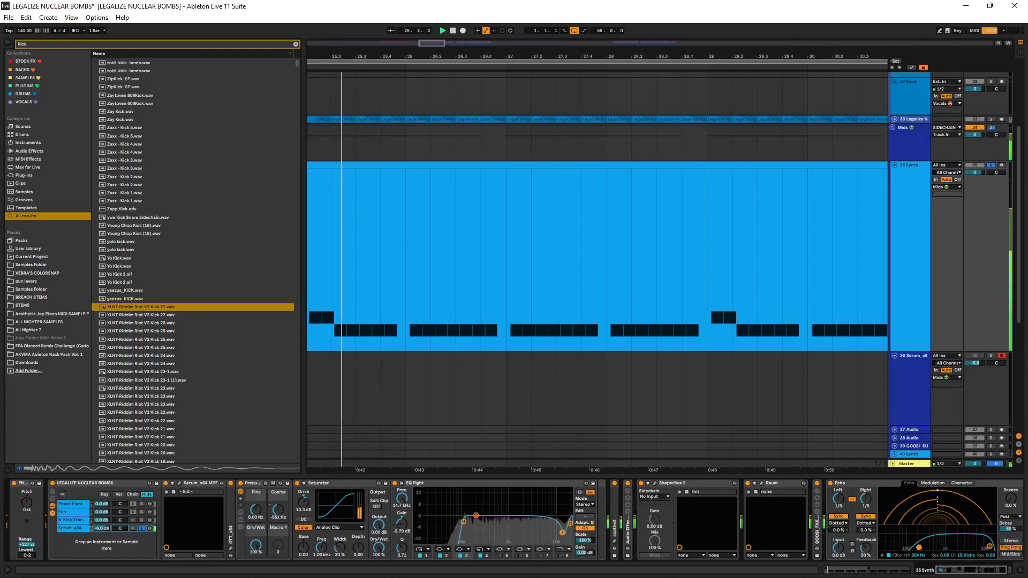
{"action": "key", "text": "space"}
- Unsolo the Serum_x64 chain and compare the rack with the N-Kick-Transient and Serum_x64 chains switched off and on
{"action": "left_click", "coordinate": [140, 529]}
{"action": "left_click", "coordinate": [133, 522]}
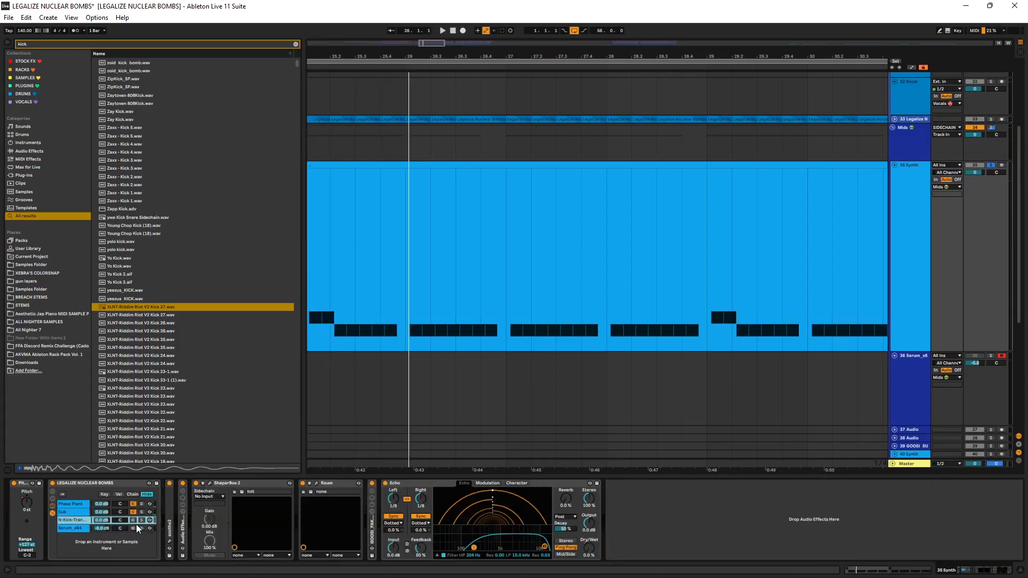
{"action": "left_click", "coordinate": [132, 528]}
{"action": "key", "text": "space"}
{"action": "scroll", "coordinate": [535, 391], "scroll_direction": "down", "scroll_amount": 3}
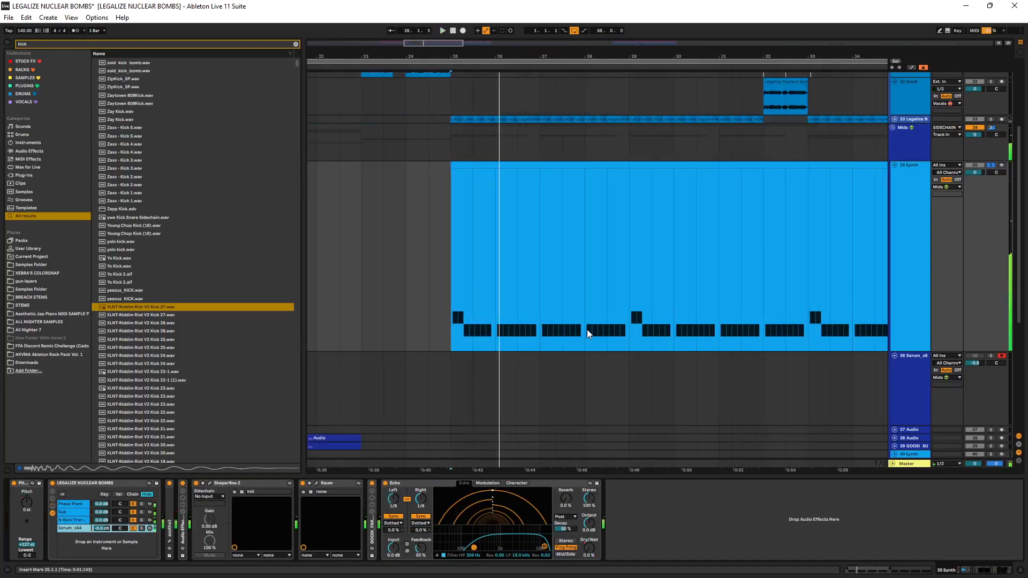
{"action": "key", "text": "space"}
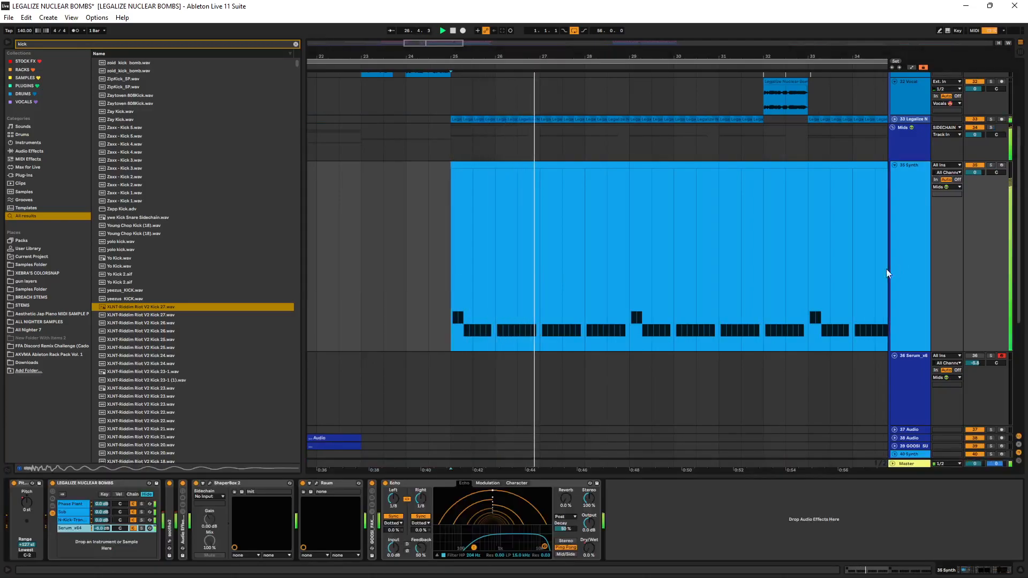
- Solo and audition the Phase Plant chain from bar 25, looking through its effects devices
{"action": "left_click", "coordinate": [80, 503]}
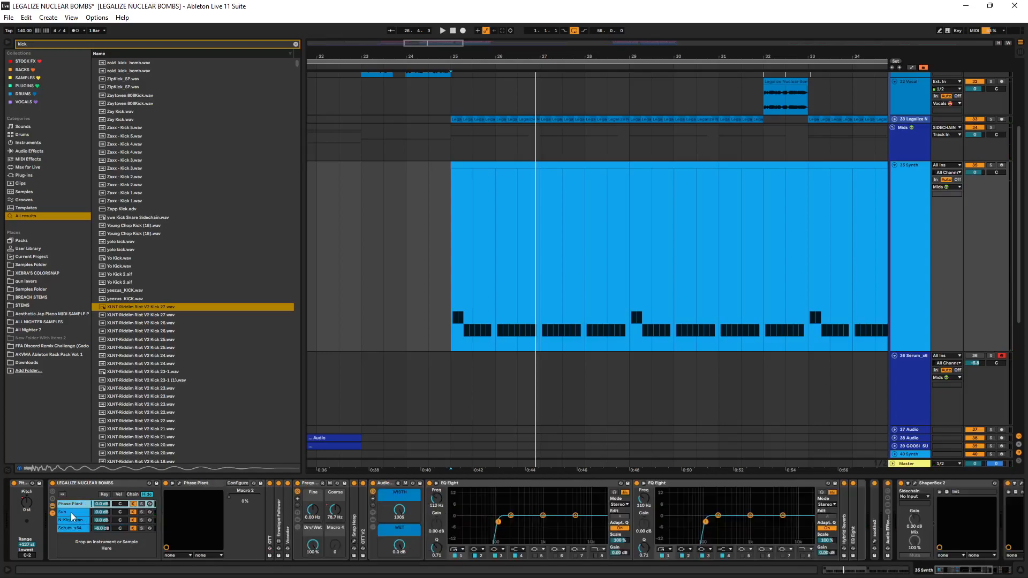
{"action": "scroll", "coordinate": [550, 508], "scroll_direction": "right", "scroll_amount": 5}
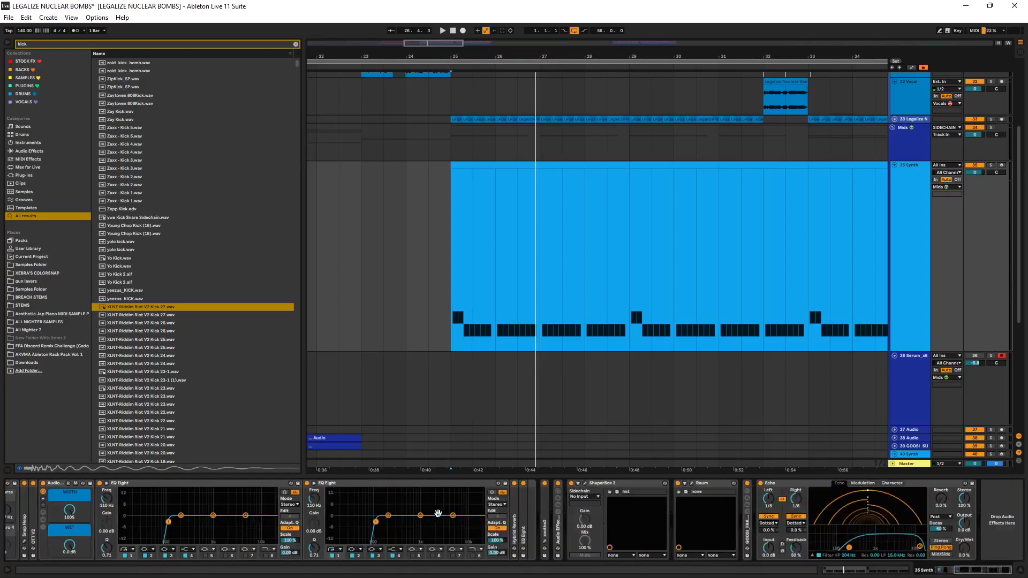
{"action": "scroll", "coordinate": [438, 513], "scroll_direction": "left", "scroll_amount": 5}
{"action": "key", "text": "space"}
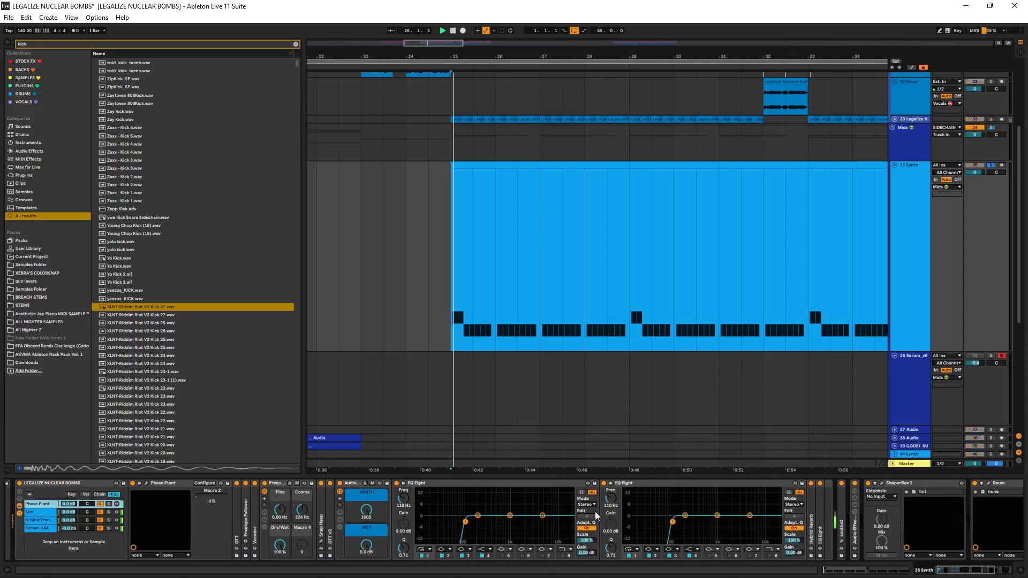
{"action": "scroll", "coordinate": [375, 513], "scroll_direction": "left", "scroll_amount": 2}
{"action": "left_click", "coordinate": [142, 504]}
{"action": "scroll", "coordinate": [443, 509], "scroll_direction": "right", "scroll_amount": 5}
{"action": "scroll", "coordinate": [444, 509], "scroll_direction": "left", "scroll_amount": 5}
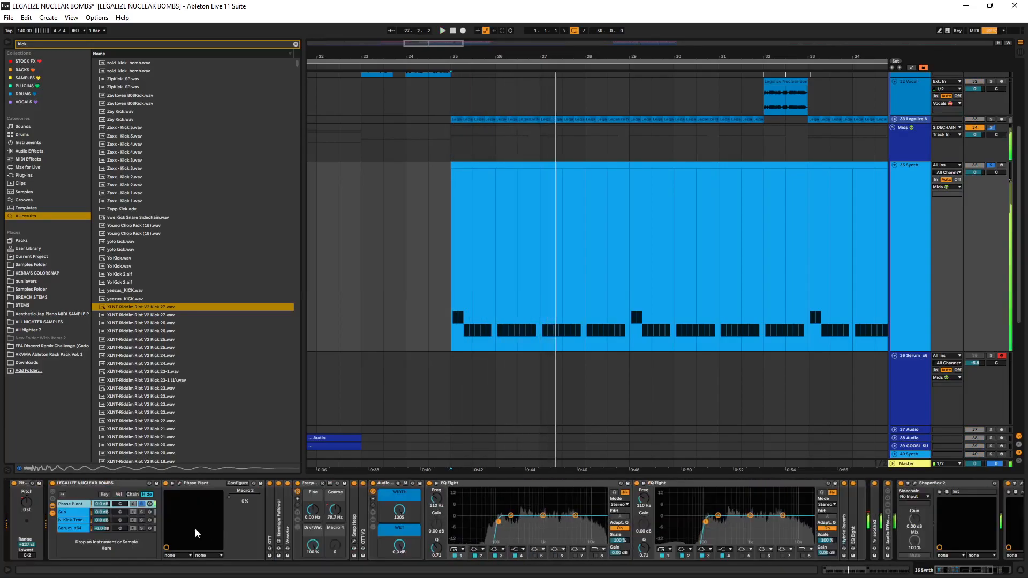
- Audition the Sub chain soloed and within the full rack while varying the gain of its EQ Eight's middle band
{"action": "left_click", "coordinate": [141, 512]}
{"action": "key", "text": "space"}
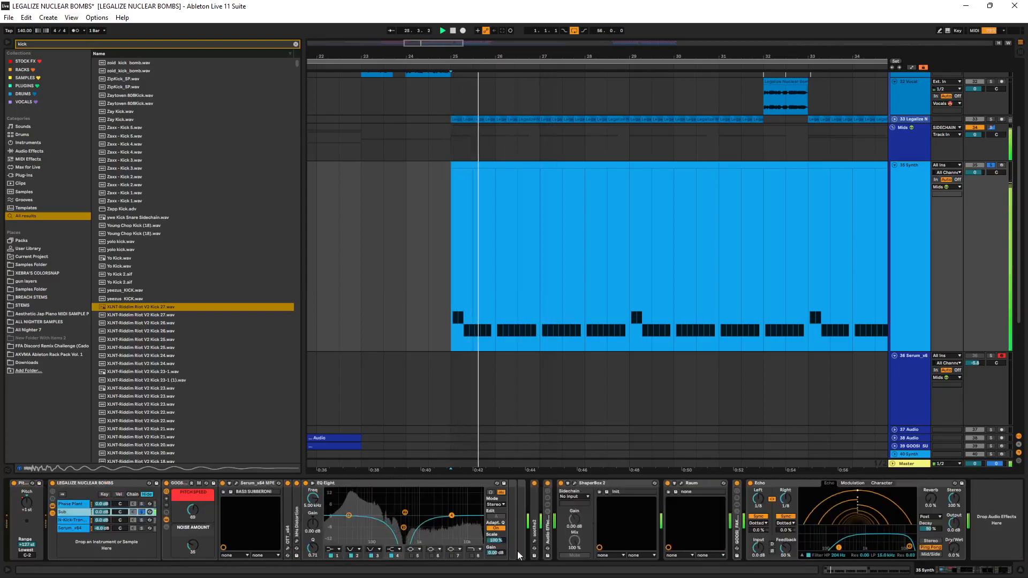
{"action": "left_click", "coordinate": [405, 527]}
{"action": "mouse_move", "coordinate": [404, 526]}
{"action": "left_mouse_down"}
{"action": "mouse_move", "coordinate": [405, 540]}
{"action": "mouse_move", "coordinate": [405, 519]}
{"action": "left_mouse_up"}
{"action": "key", "text": "space"}
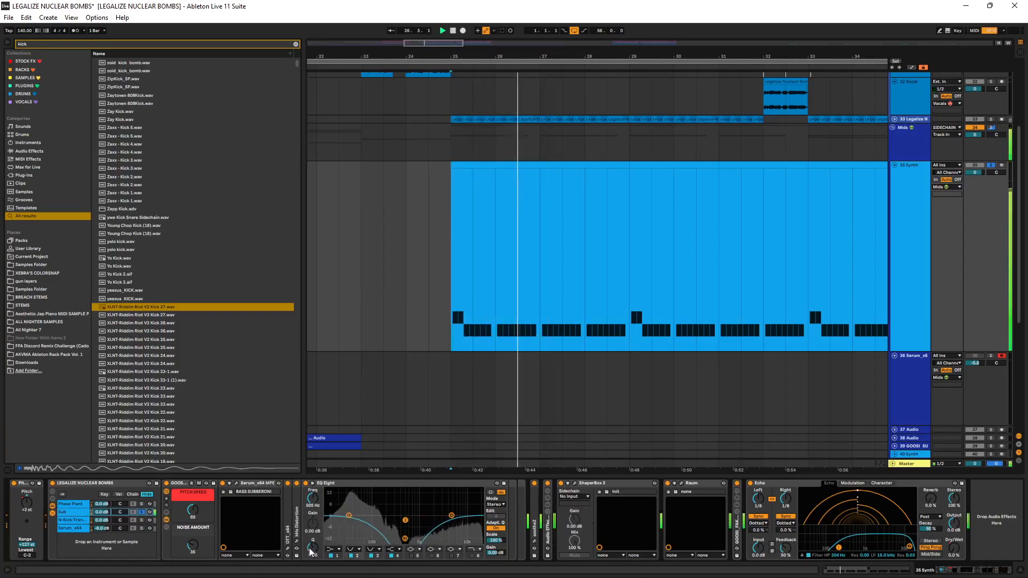
{"action": "left_click", "coordinate": [141, 512]}
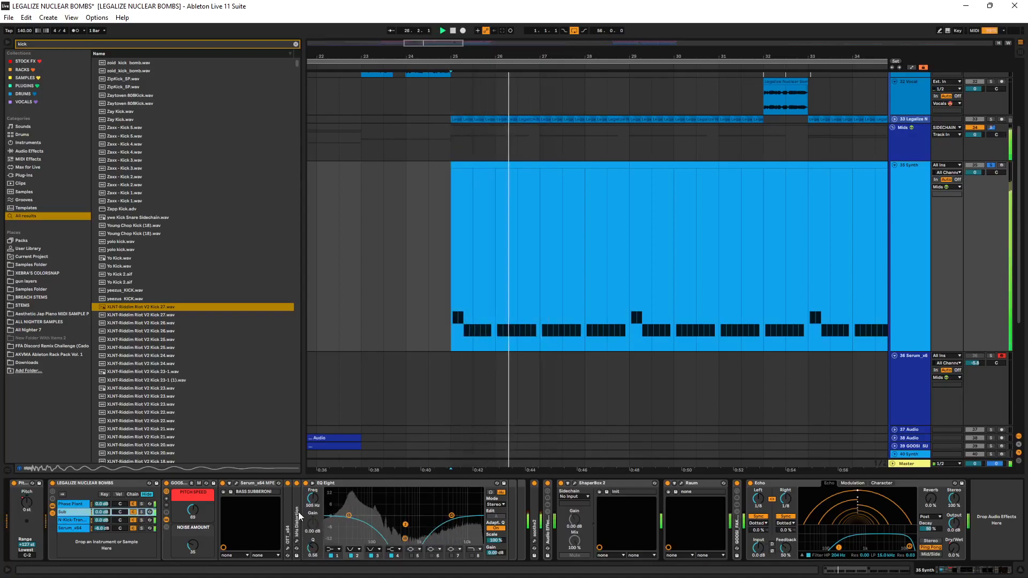
{"action": "mouse_move", "coordinate": [405, 524]}
{"action": "left_mouse_down"}
{"action": "mouse_move", "coordinate": [405, 512]}
{"action": "mouse_move", "coordinate": [405, 526]}
{"action": "left_mouse_up"}
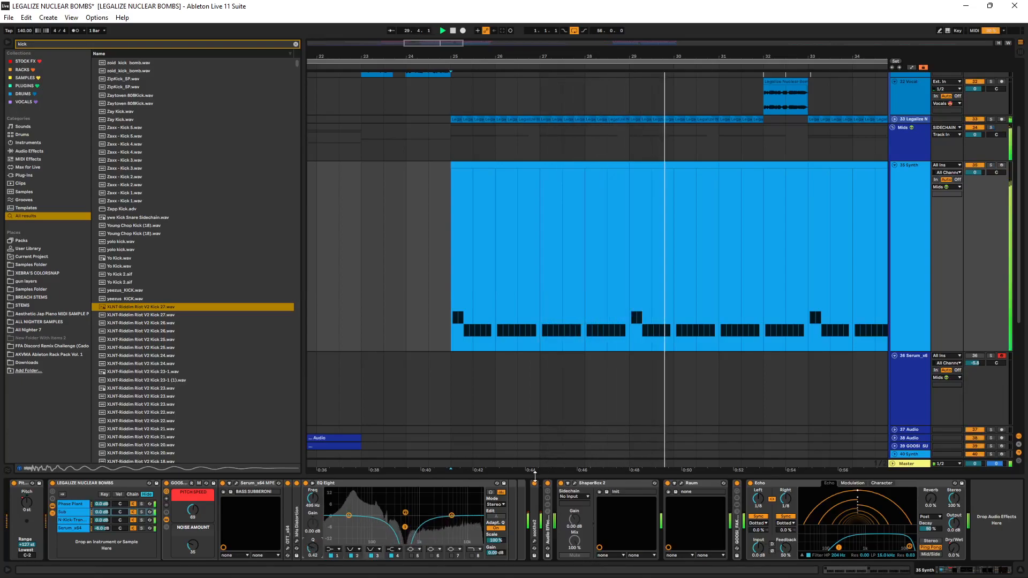
- Hide the device view, shrink the 35 Synth track and fold the 36 Serum track in the arrangement
{"action": "left_click_drag", "start_coordinate": [534, 475], "coordinate": [529, 554]}
{"action": "scroll", "coordinate": [509, 448], "scroll_direction": "down", "scroll_amount": 6}
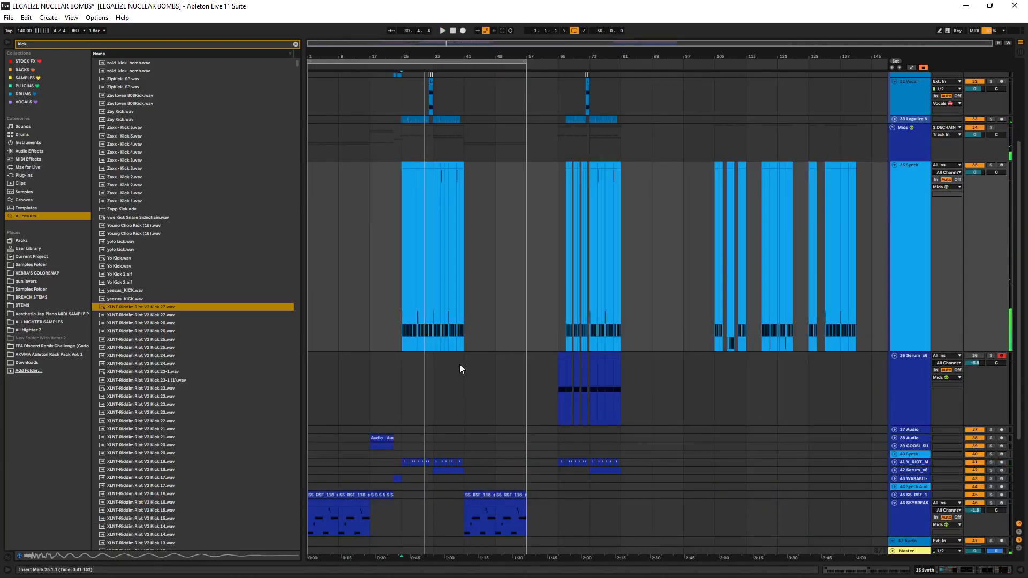
{"action": "scroll", "coordinate": [392, 306], "scroll_direction": "up", "scroll_amount": 5}
{"action": "left_click_drag", "start_coordinate": [499, 222], "coordinate": [481, 312]}
{"action": "left_click", "coordinate": [941, 299]}
{"action": "key", "text": "Left"}
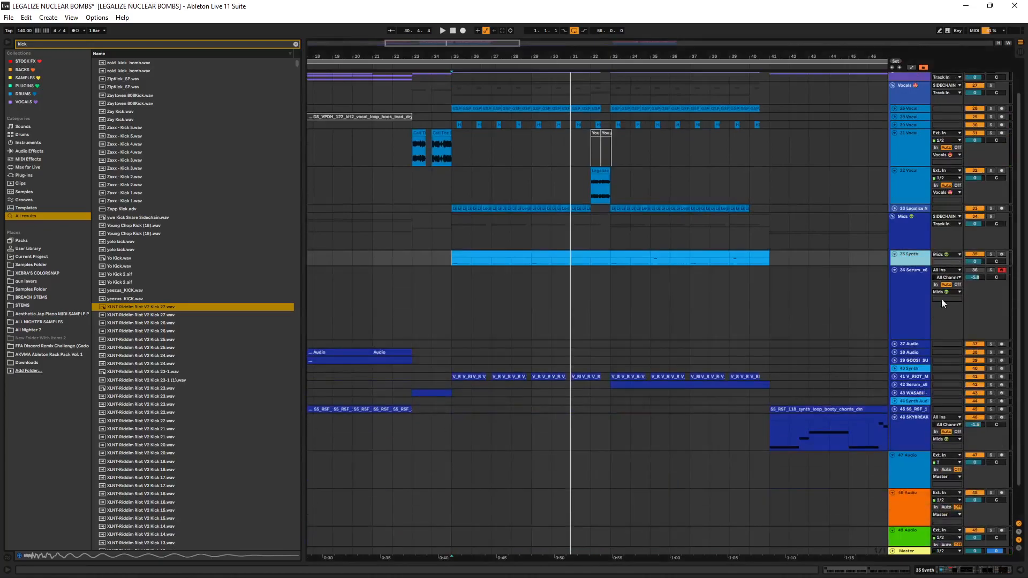
{"action": "left_click", "coordinate": [915, 336]}
{"action": "key", "text": "Left"}
{"action": "scroll", "coordinate": [890, 298], "scroll_direction": "up", "scroll_amount": 3}
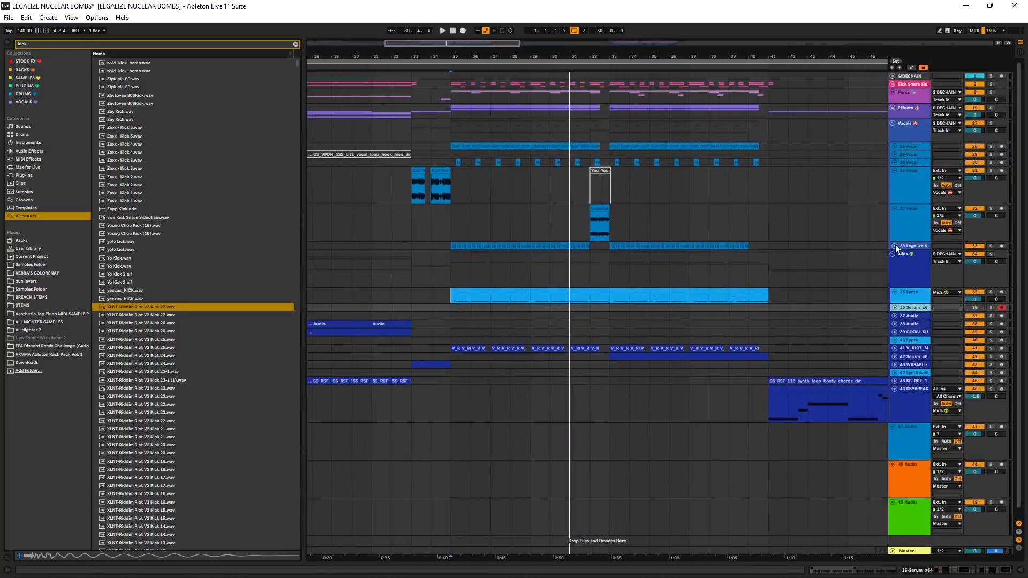
- Unfold the 33 Legalize vocal track and play the 31 Vocal build-up clips from bar 23
{"action": "left_click", "coordinate": [894, 246]}
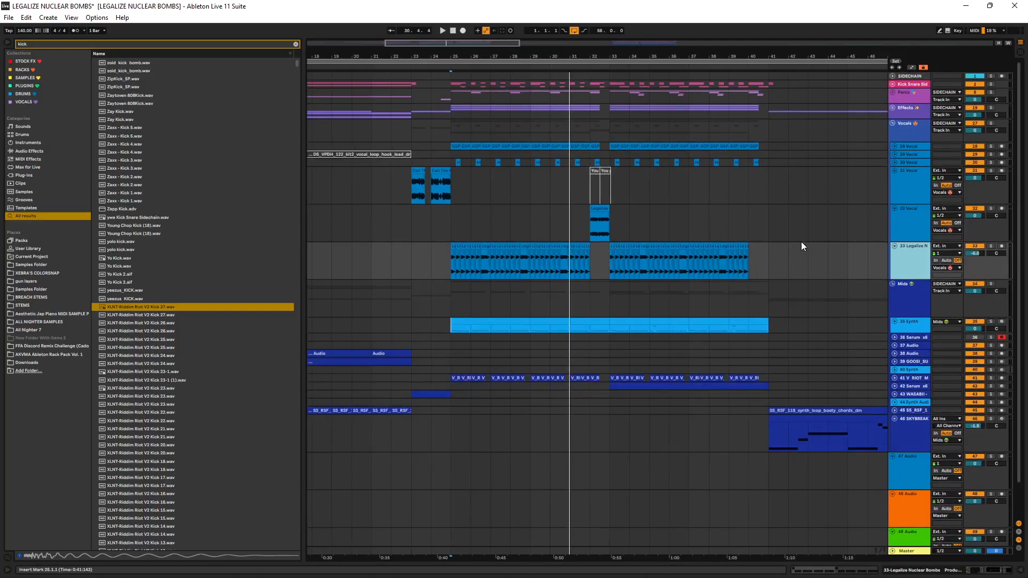
{"action": "scroll", "coordinate": [439, 269], "scroll_direction": "up", "scroll_amount": 3}
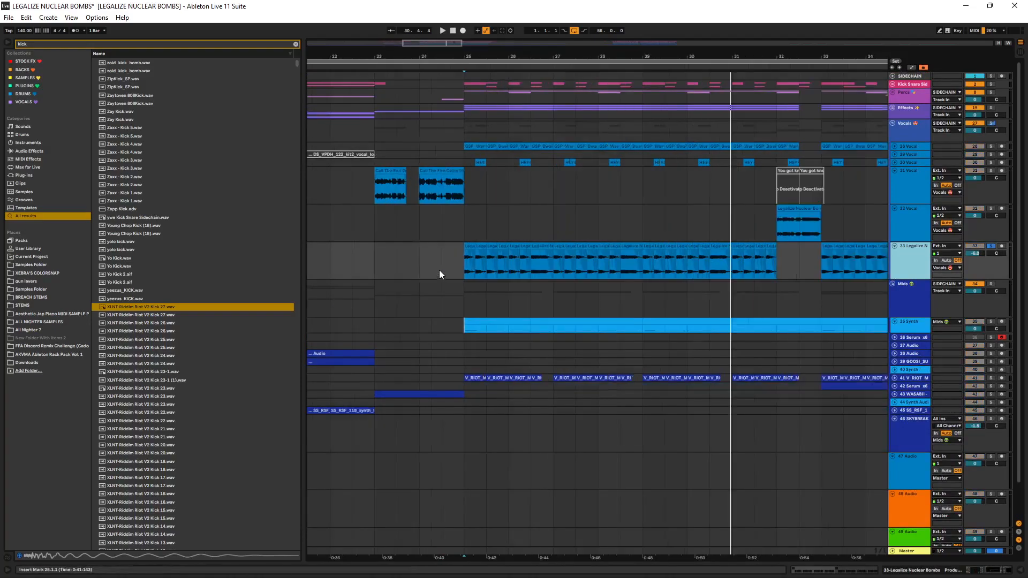
{"action": "left_click", "coordinate": [374, 179]}
{"action": "key", "text": "space"}
{"action": "scroll", "coordinate": [372, 193], "scroll_direction": "up", "scroll_amount": 2}
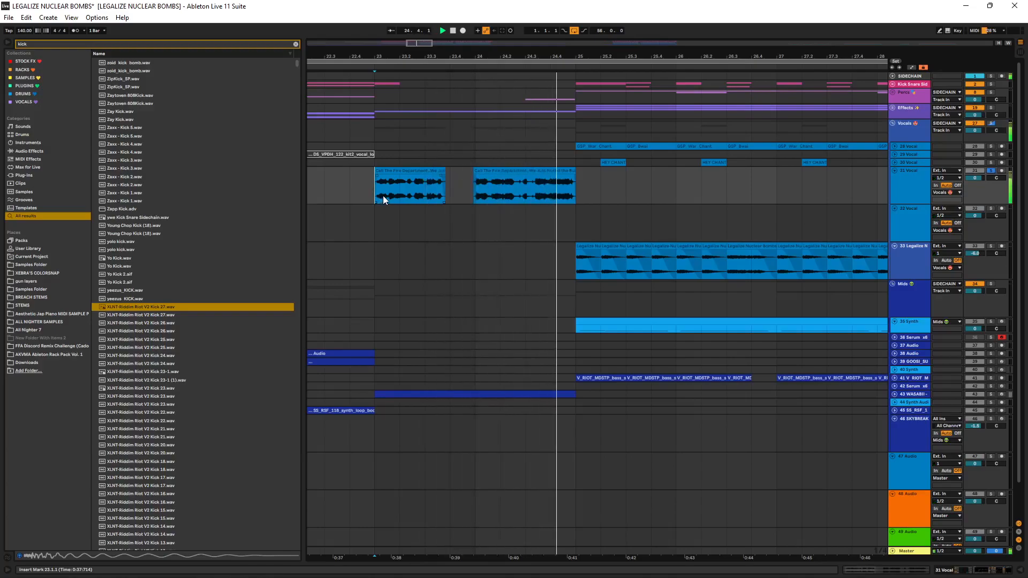
{"action": "key", "text": "space"}
- Play the 32 Vocal clips soloed from bar 32
{"action": "left_click", "coordinate": [576, 264]}
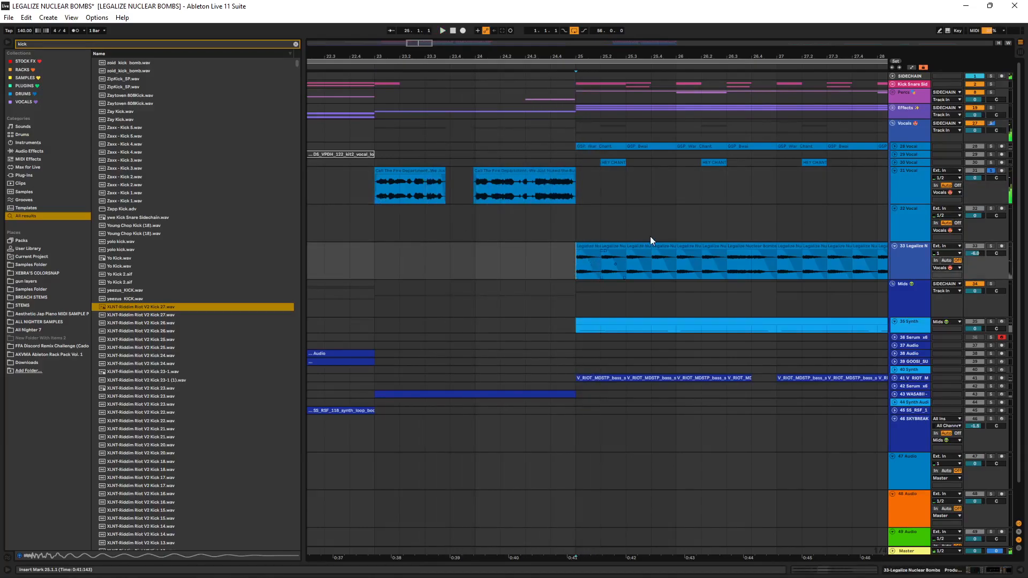
{"action": "scroll", "coordinate": [656, 219], "scroll_direction": "right", "scroll_amount": 15}
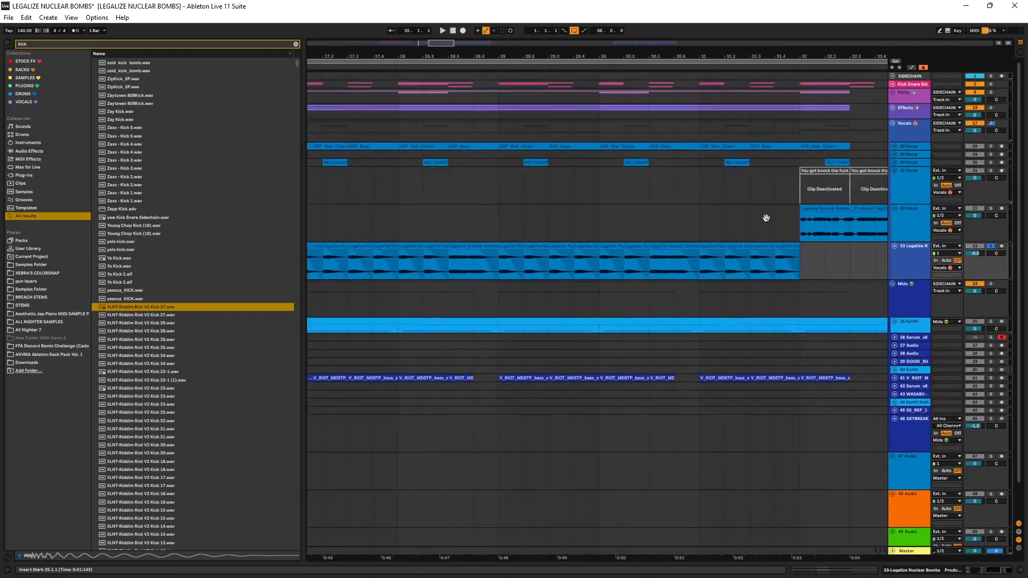
{"action": "left_click", "coordinate": [725, 232]}
{"action": "key", "text": "space"}
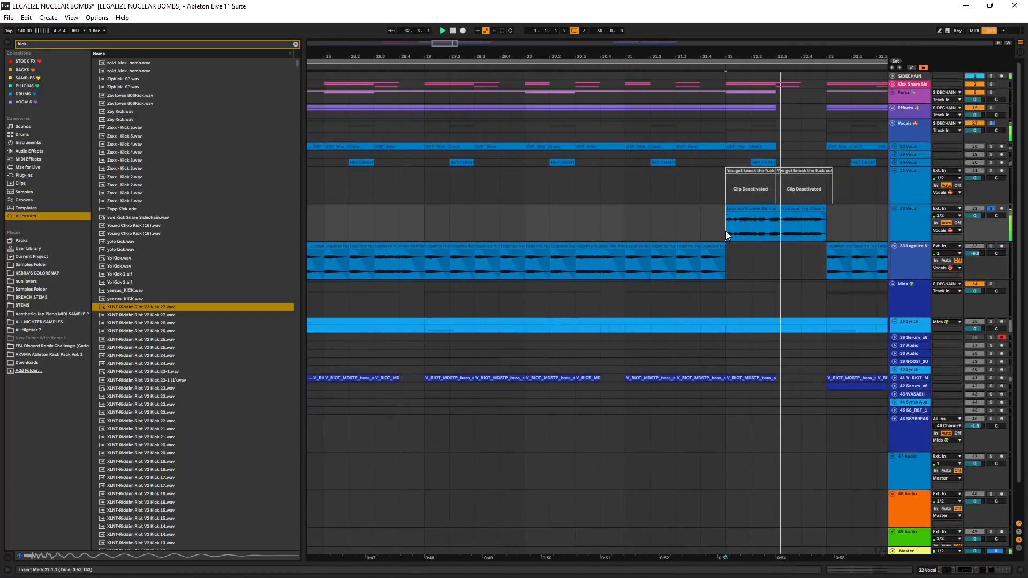
{"action": "scroll", "coordinate": [725, 231], "scroll_direction": "down", "scroll_amount": 2}
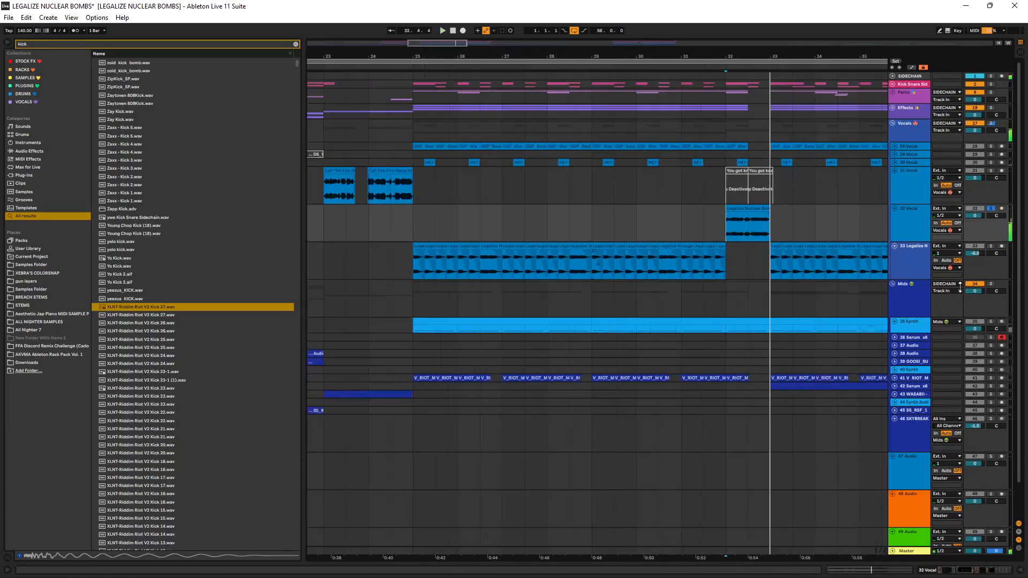
- Solo the 33 Legalize vocal track and play its chopped clips from bar 25
{"action": "left_click", "coordinate": [903, 252]}
{"action": "key", "text": "s"}
{"action": "left_click", "coordinate": [413, 265]}
{"action": "key", "text": "space"}
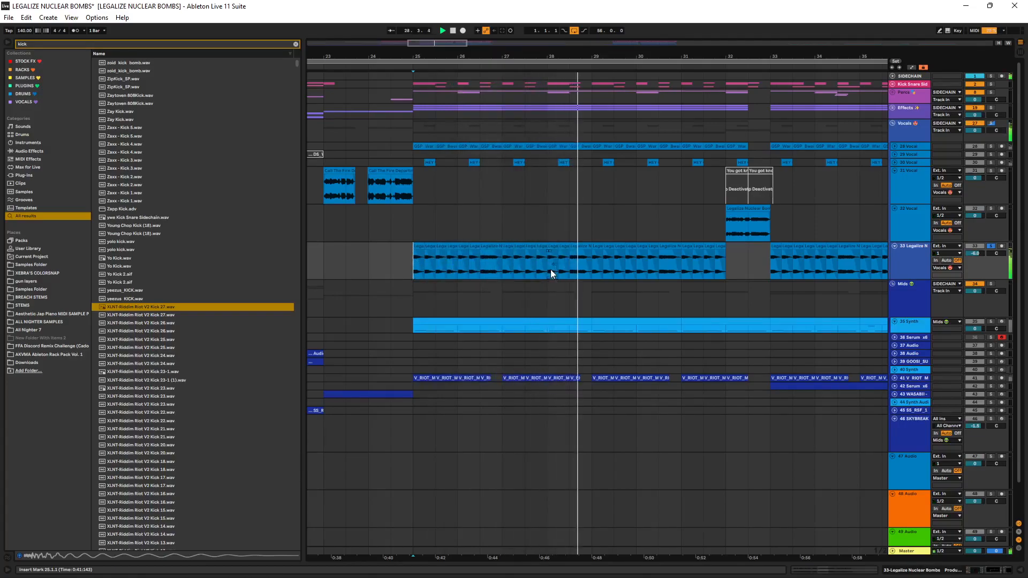
- Unfold the 28 Vocal and 30 Vocal tracks and select the 28 Vocal track
{"action": "left_click_drag", "start_coordinate": [897, 150], "coordinate": [892, 179]}
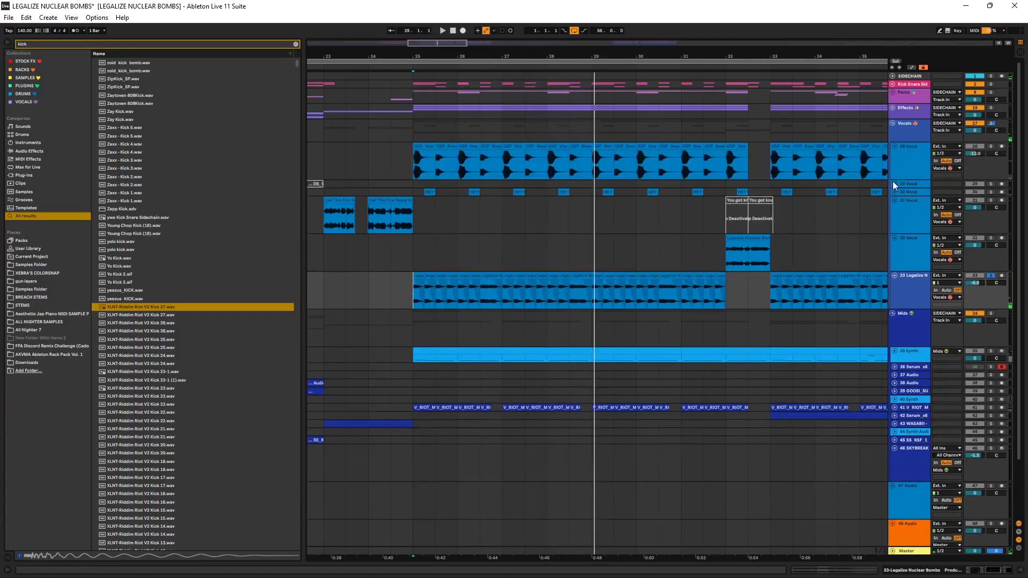
{"action": "left_click", "coordinate": [895, 192]}
{"action": "left_click", "coordinate": [903, 168]}
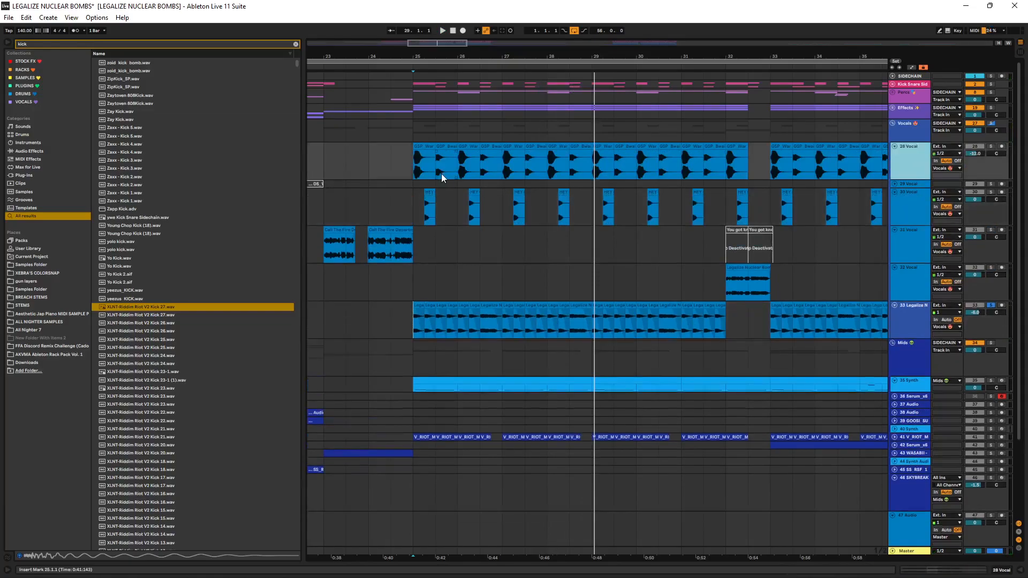
- Play the first GSP_War_Chant clip with the 28 Vocal track soloed and show that track's devices
{"action": "scroll", "coordinate": [417, 164], "scroll_direction": "up", "scroll_amount": 4}
{"action": "left_click_drag", "start_coordinate": [417, 161], "coordinate": [515, 160]}
{"action": "key", "text": "space"}
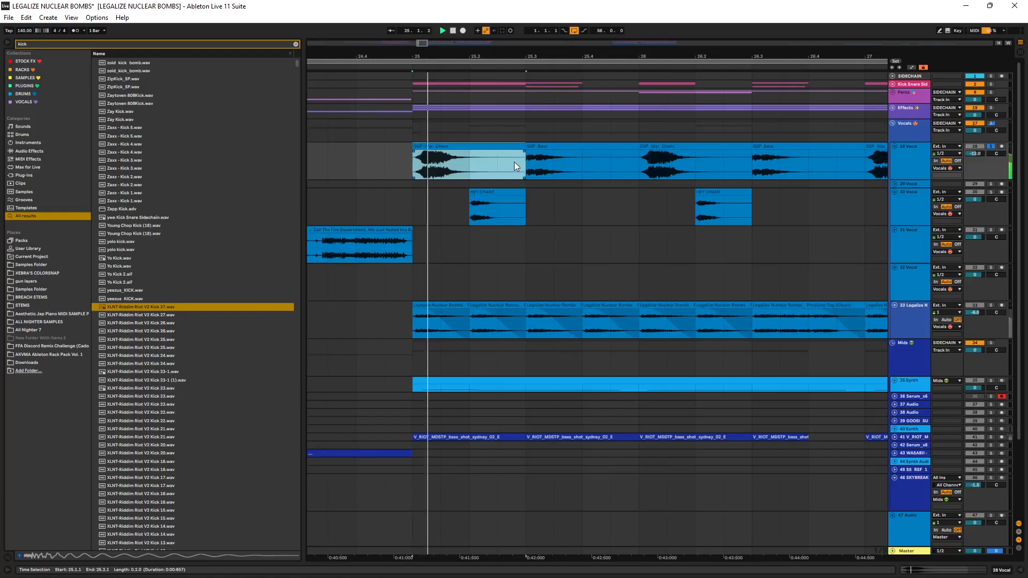
{"action": "double_click", "coordinate": [927, 173]}
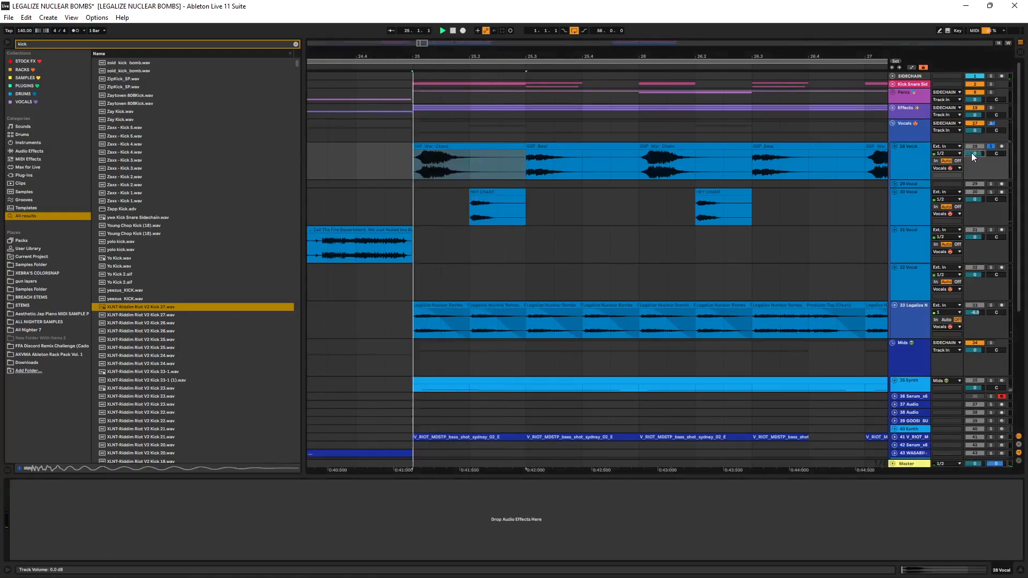
- View the sample details of the first GSP_War_Chant and GSP_Bwai clips and play the GSP_Bwai clip
{"action": "double_click", "coordinate": [455, 149]}
{"action": "left_click", "coordinate": [574, 144]}
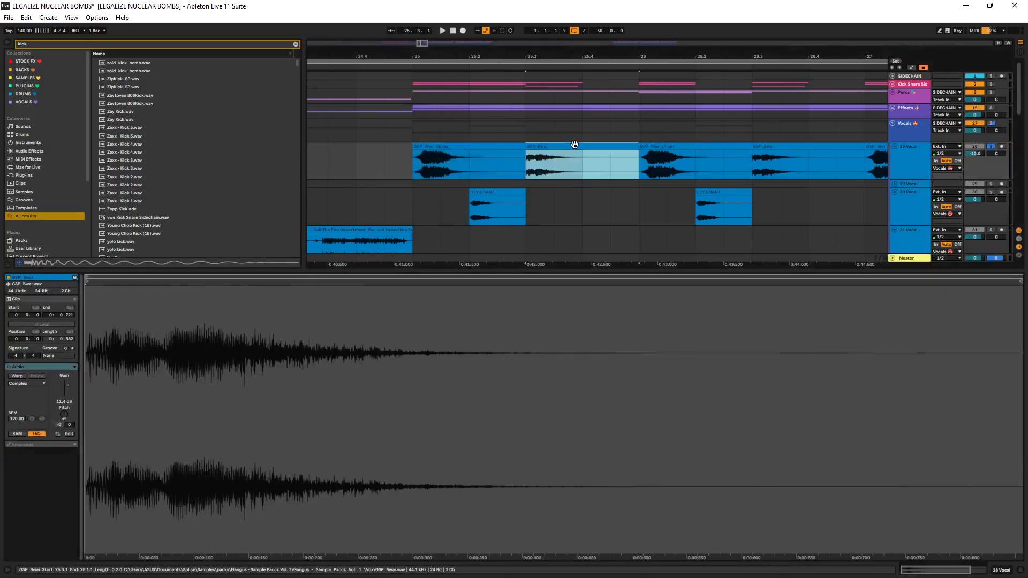
{"action": "key", "text": "space"}
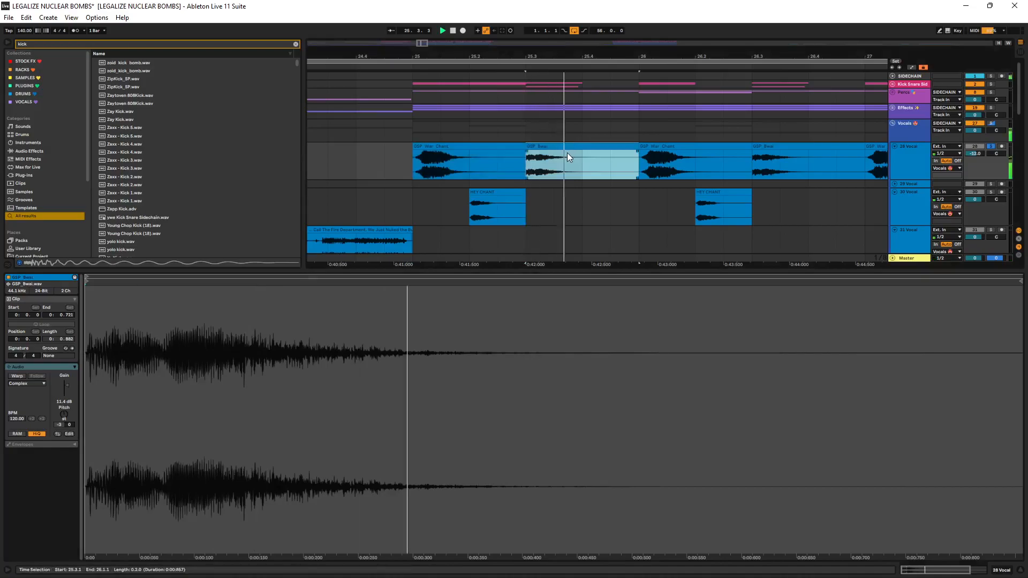
- Play the alternating 28 Vocal clips from bar 25 and close the clip details
{"action": "left_click", "coordinate": [413, 166]}
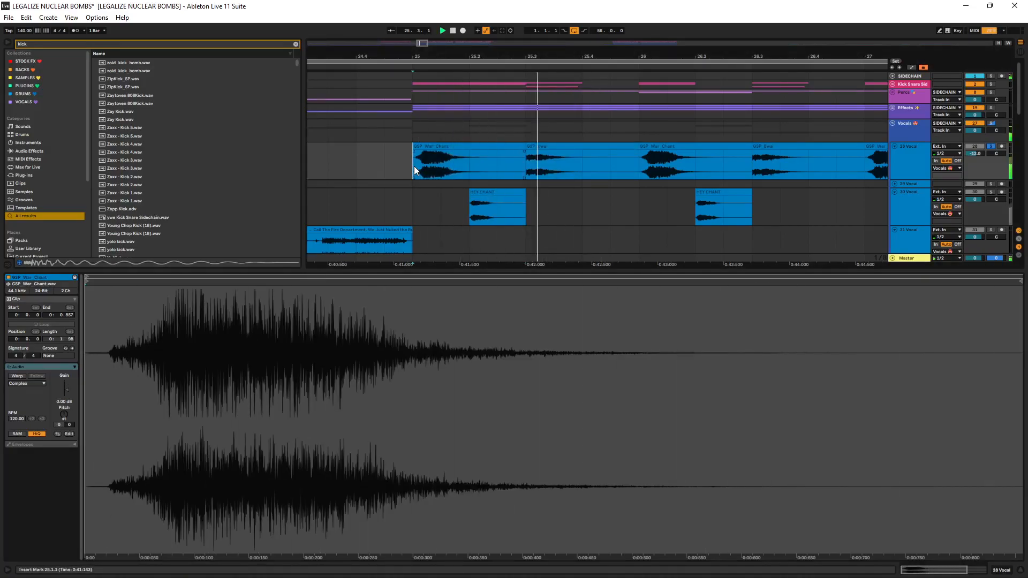
{"action": "scroll", "coordinate": [624, 138], "scroll_direction": "down", "scroll_amount": 1}
{"action": "scroll", "coordinate": [624, 138], "scroll_direction": "down", "scroll_amount": 1}
{"action": "left_click_drag", "start_coordinate": [672, 142], "coordinate": [558, 145]}
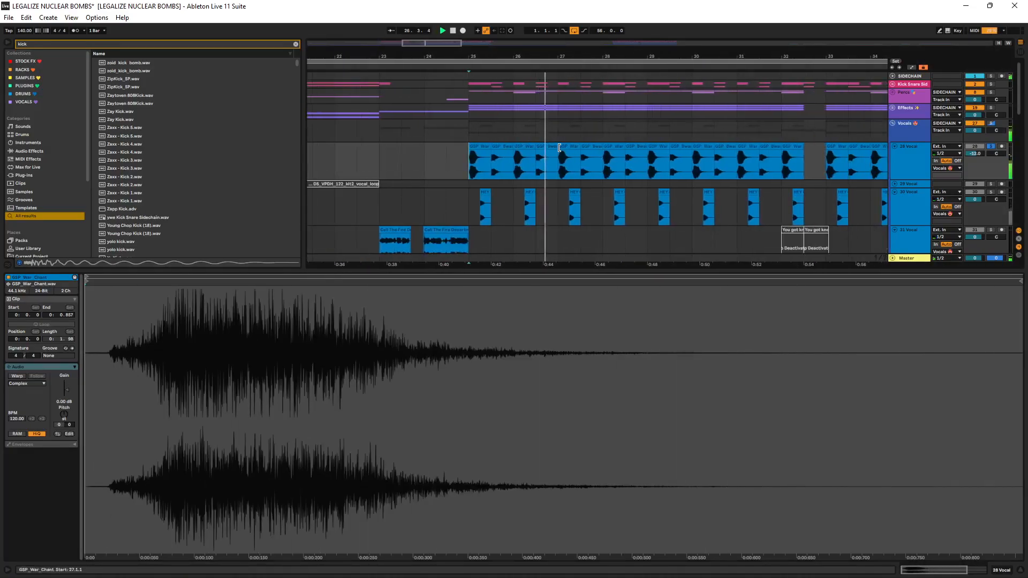
{"action": "left_click_drag", "start_coordinate": [537, 271], "coordinate": [541, 540]}
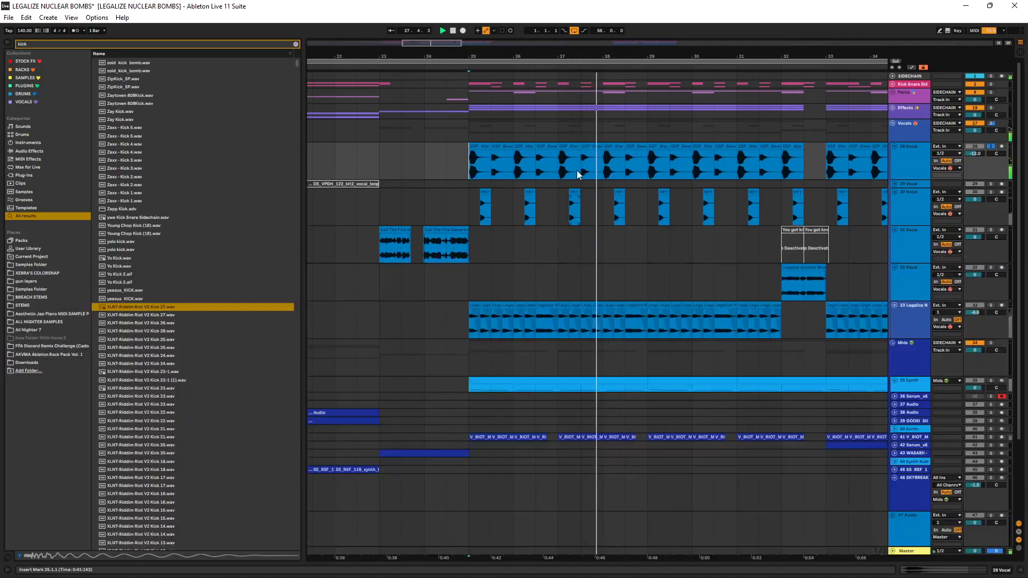
{"action": "key", "text": "space"}
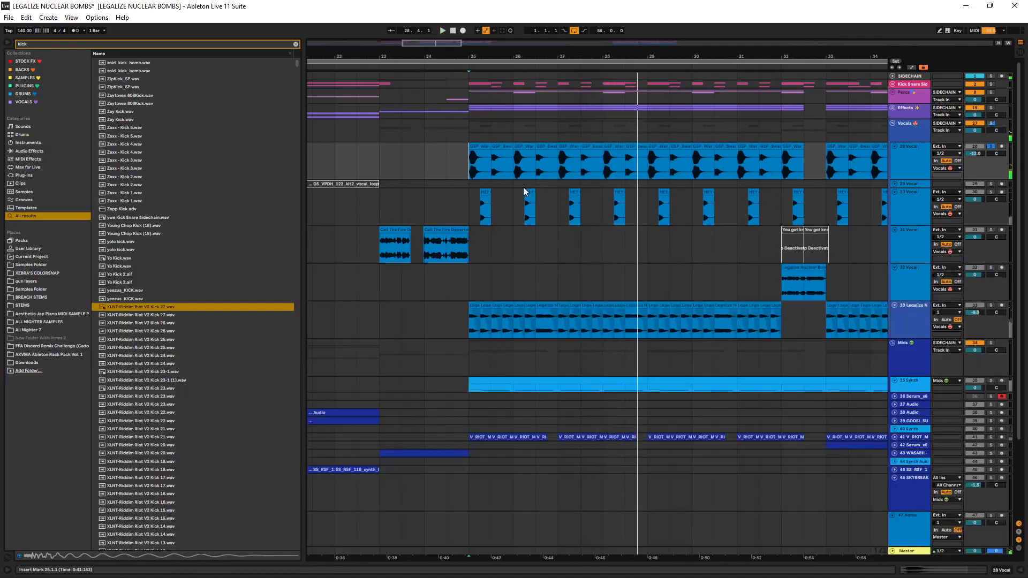
- Solo the 30 Vocal track and play its first HEY CHANT clip at 25.2
{"action": "left_click", "coordinate": [481, 205]}
{"action": "key", "text": "space"}
{"action": "scroll", "coordinate": [473, 210], "scroll_direction": "up", "scroll_amount": 3}
{"action": "key", "text": "space"}
{"action": "key", "text": "space"}
{"action": "scroll", "coordinate": [500, 201], "scroll_direction": "up", "scroll_amount": 3}
- View the first HEY CHANT clip's waveform and sample details, and close them again
{"action": "left_click", "coordinate": [497, 192]}
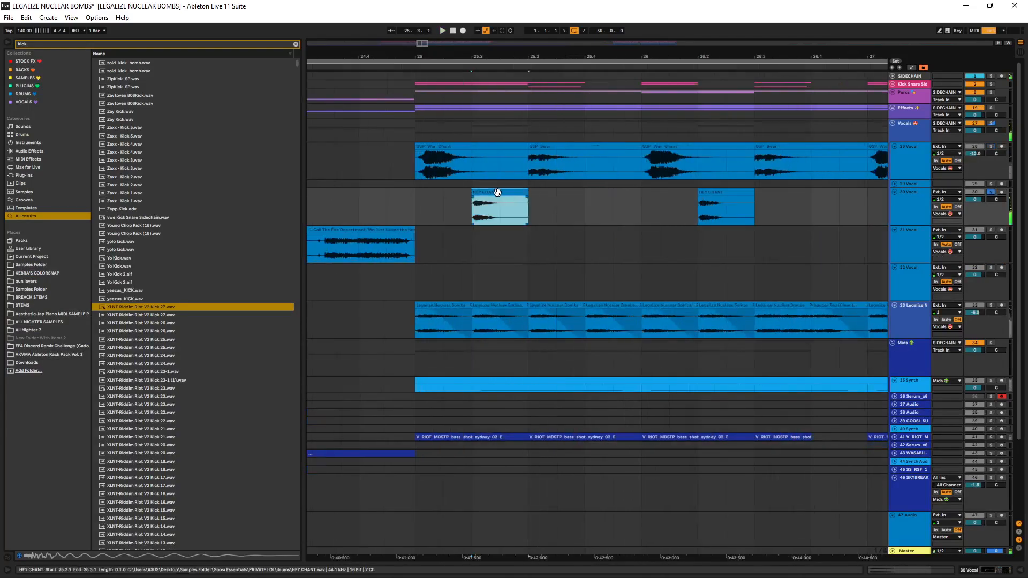
{"action": "double_click", "coordinate": [497, 192]}
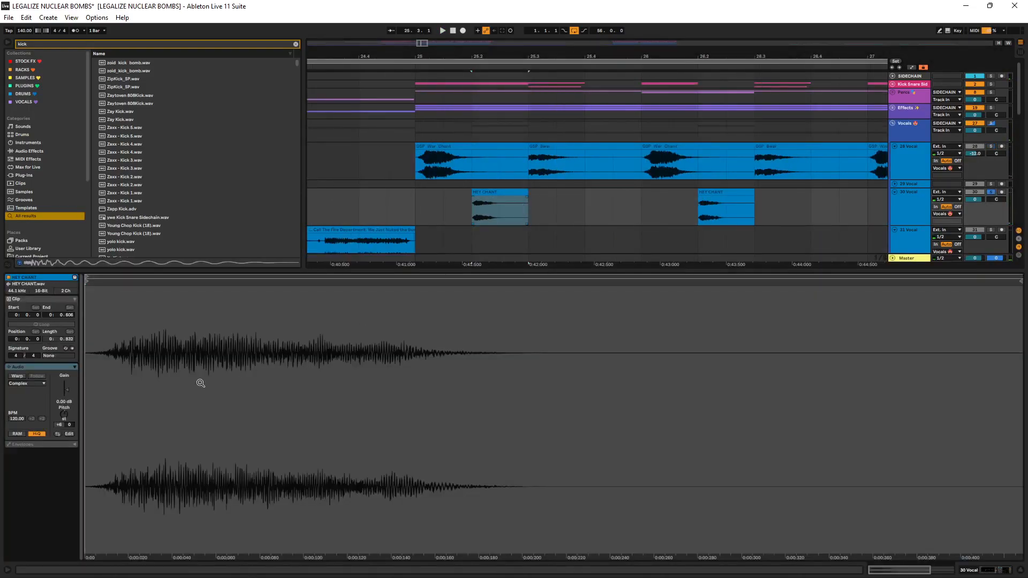
{"action": "left_click_drag", "start_coordinate": [433, 271], "coordinate": [433, 473]}
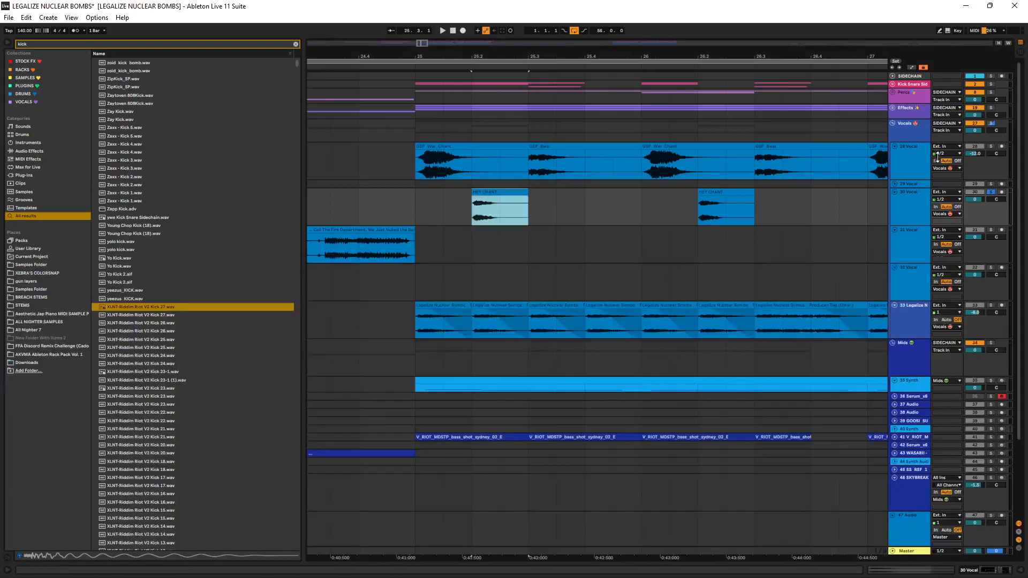
- Unfold the 29 Vocal track and play the HEY CHANT clip with the 30 Vocal track's EQ Eight and Delay shown
{"action": "left_click", "coordinate": [923, 152]}
{"action": "left_click", "coordinate": [895, 184]}
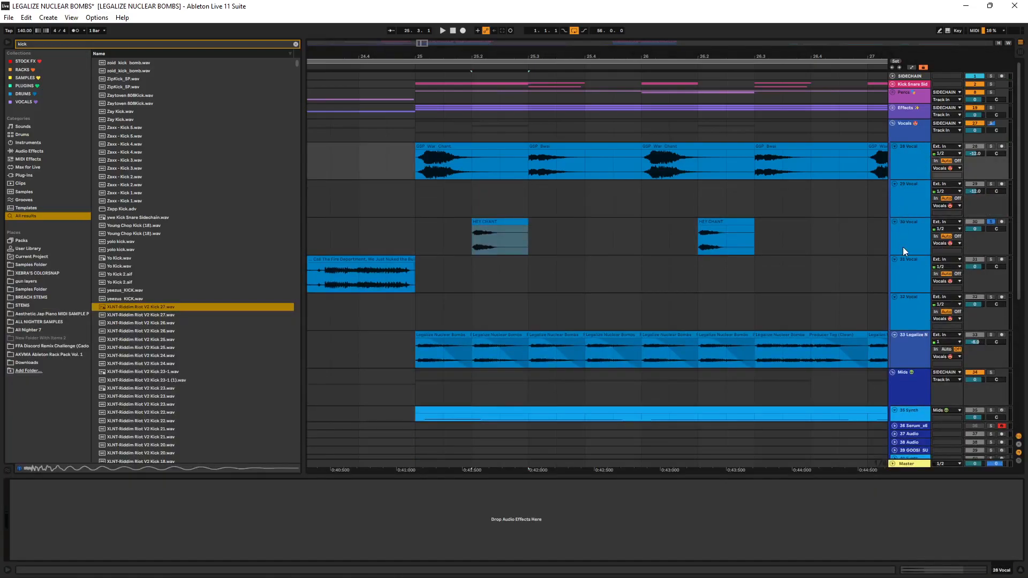
{"action": "left_click", "coordinate": [902, 230]}
{"action": "key", "text": "space"}
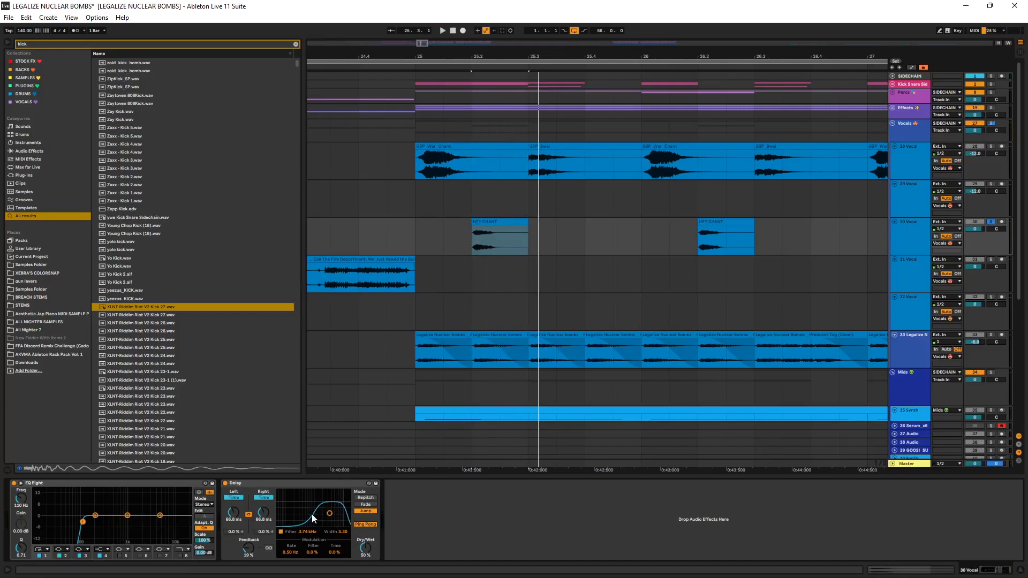
{"action": "left_click", "coordinate": [477, 239]}
{"action": "key", "text": "space"}
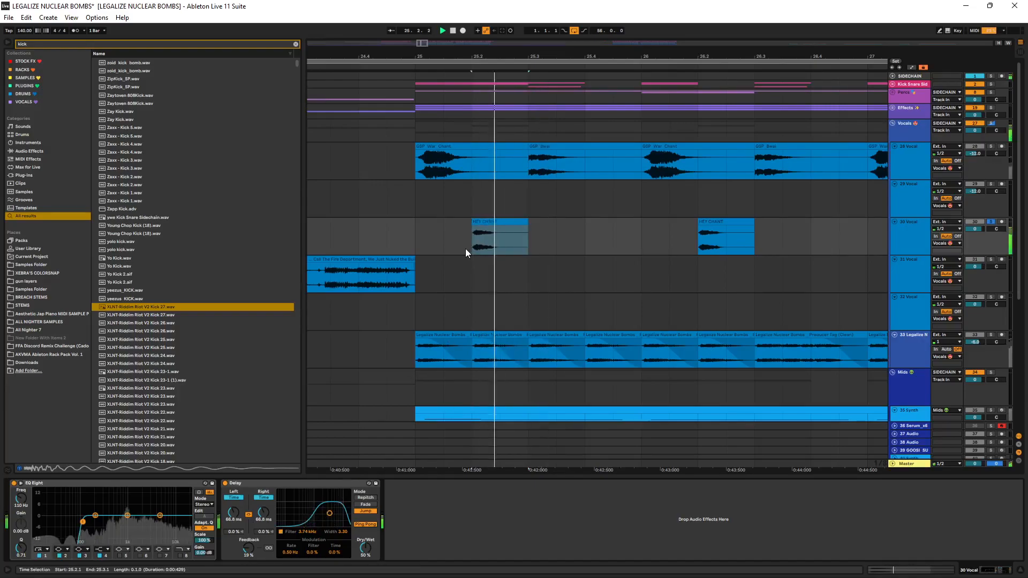
- Stop playback, then unfold the 35 Synth track and show its device chain
{"action": "scroll", "coordinate": [464, 252], "scroll_direction": "down", "scroll_amount": 3, "text": "ctrl"}
{"action": "scroll", "coordinate": [520, 356], "scroll_direction": "down", "scroll_amount": 5}
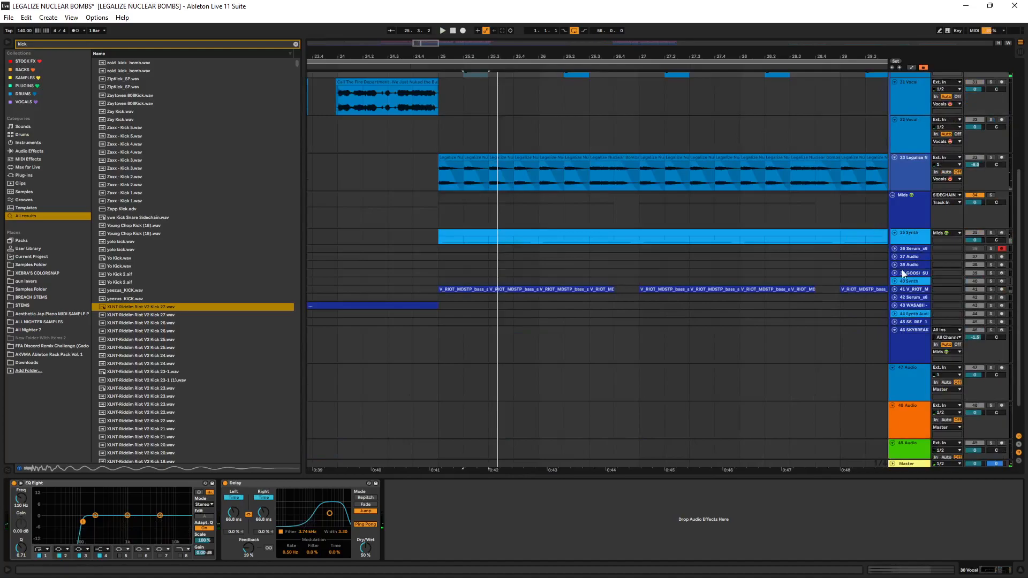
{"action": "left_click", "coordinate": [908, 237]}
{"action": "scroll", "coordinate": [596, 431], "scroll_direction": "up", "scroll_amount": 5}
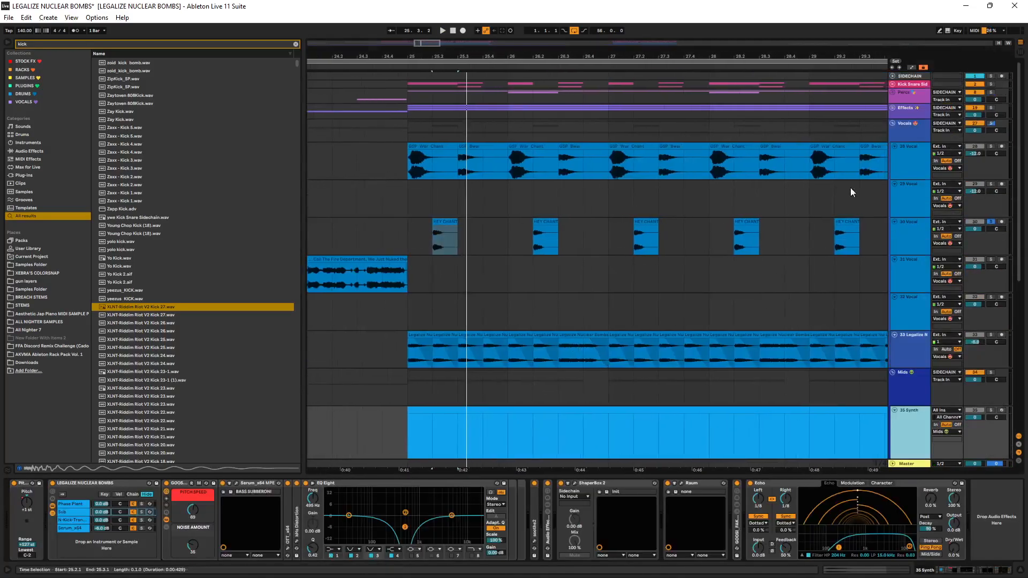
- Unfold the Effects group and its 20 Effects and 21 Effects tracks
{"action": "left_click", "coordinate": [892, 111]}
{"action": "left_click", "coordinate": [891, 109]}
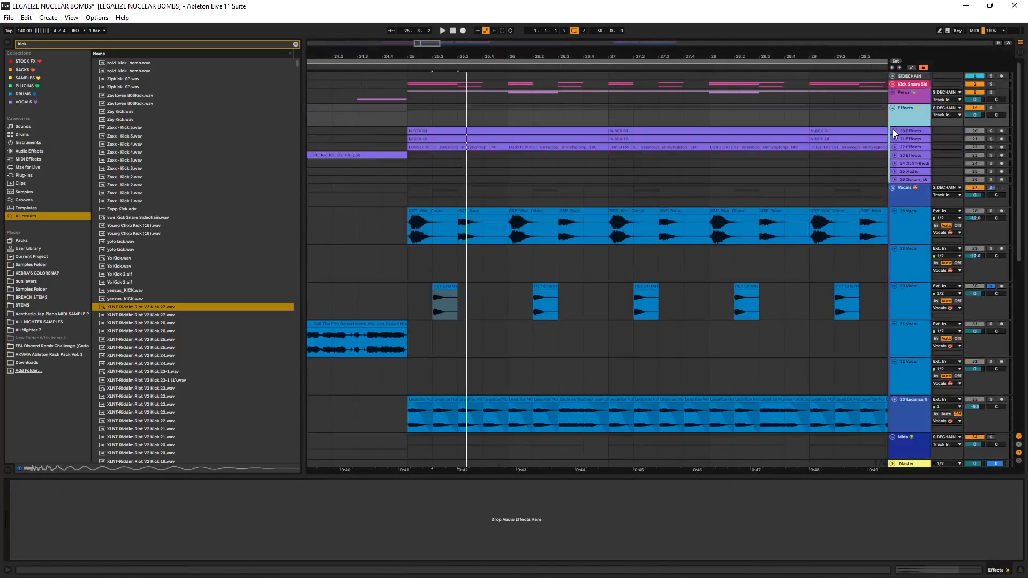
{"action": "left_click", "coordinate": [894, 139]}
{"action": "left_click", "coordinate": [891, 130]}
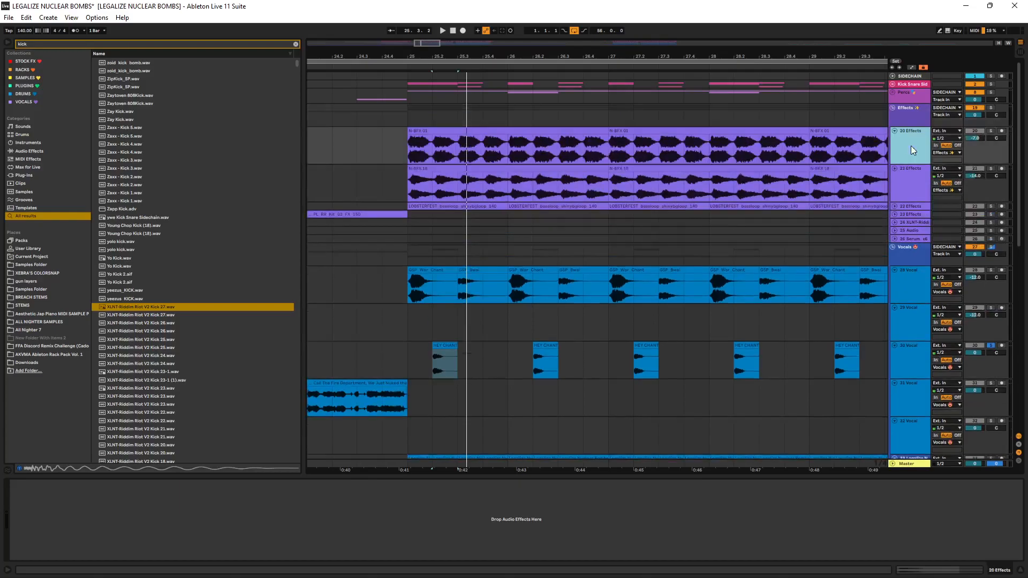
- Solo and play the 20 Effects and 21 Effects loops one after the other from bar 25
{"action": "left_click", "coordinate": [416, 148]}
{"action": "key", "text": "space"}
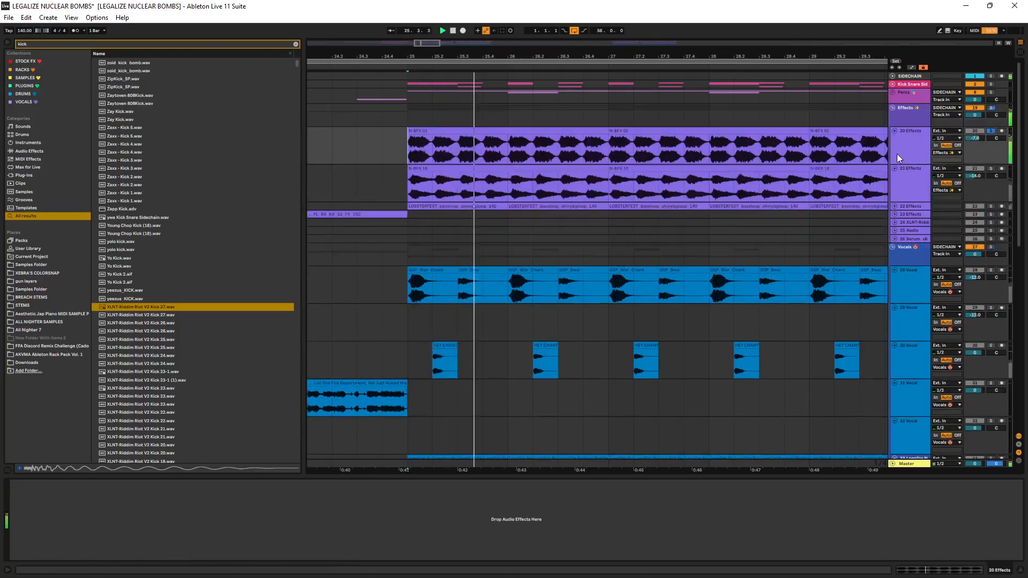
{"action": "left_click", "coordinate": [907, 171]}
{"action": "key", "text": "space"}
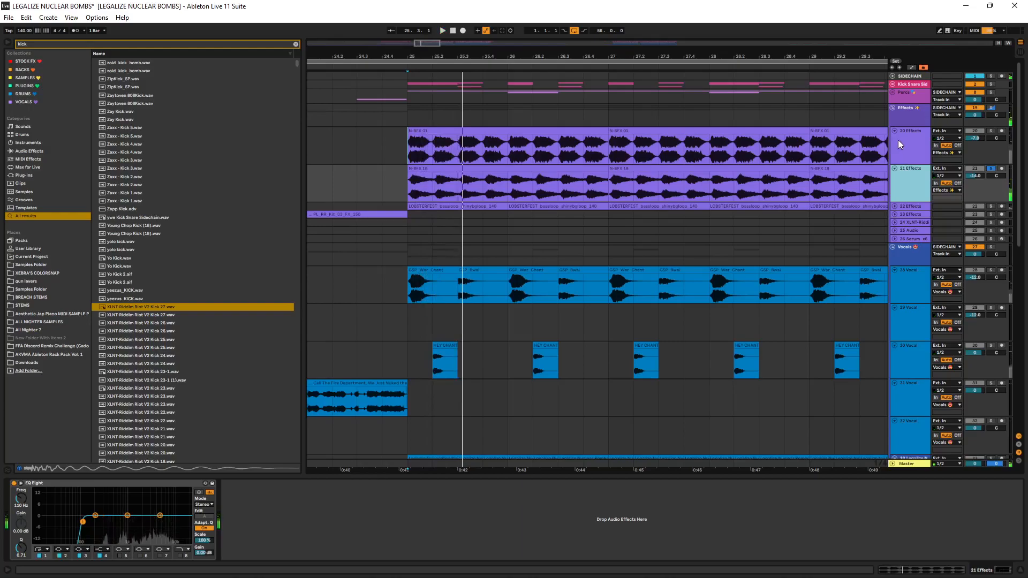
- Fold the 20 and 21 Effects tracks and unfold the percussion group with its 10 and 11 Top Samples tracks
{"action": "left_click", "coordinate": [894, 132]}
{"action": "left_click", "coordinate": [895, 139]}
{"action": "left_click", "coordinate": [891, 93]}
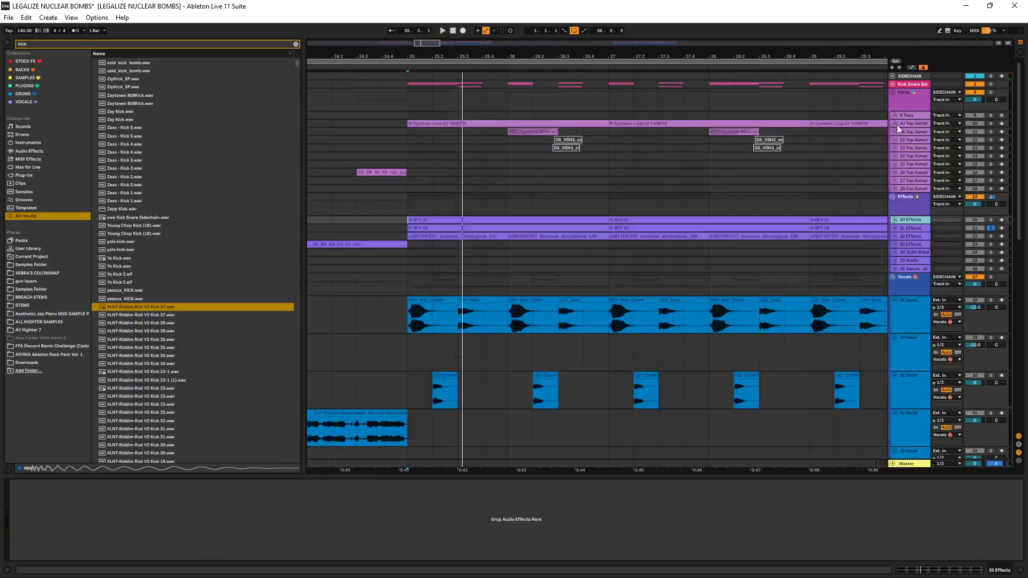
{"action": "left_click", "coordinate": [894, 132]}
{"action": "left_click", "coordinate": [893, 123]}
{"action": "scroll", "coordinate": [601, 124], "scroll_direction": "down", "scroll_amount": 3}
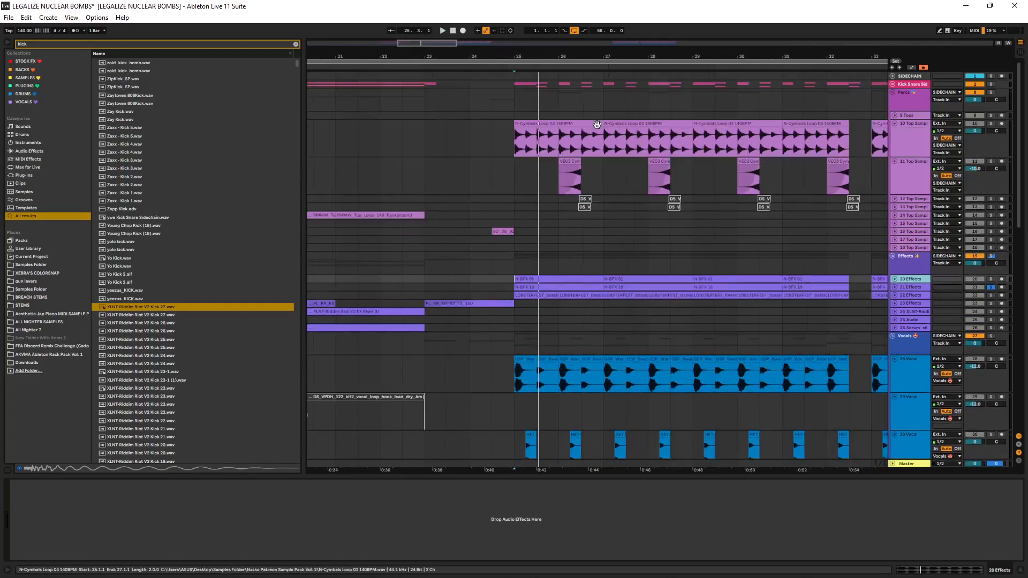
- Play the VEC3 Cymbals Reverse clip at bar 26 with the 11 Top Samples track soloed
{"action": "left_click", "coordinate": [560, 176]}
{"action": "scroll", "coordinate": [583, 178], "scroll_direction": "up", "scroll_amount": 3}
{"action": "key", "text": "space"}
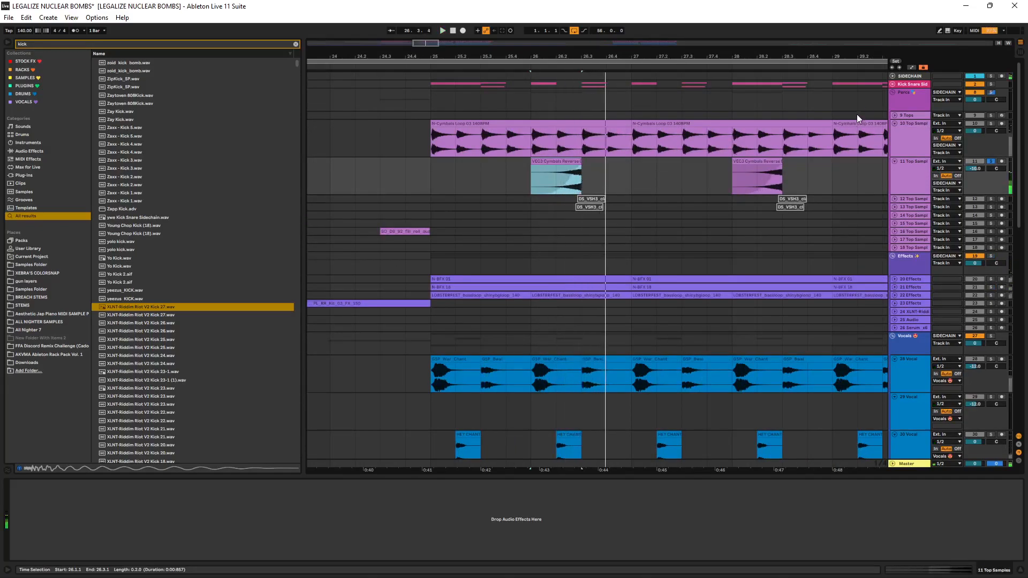
- Unfold the 9 Tops track and the Kick Snare group with its drum rack and drum sample tracks
{"action": "left_click", "coordinate": [895, 114]}
{"action": "left_click", "coordinate": [893, 85]}
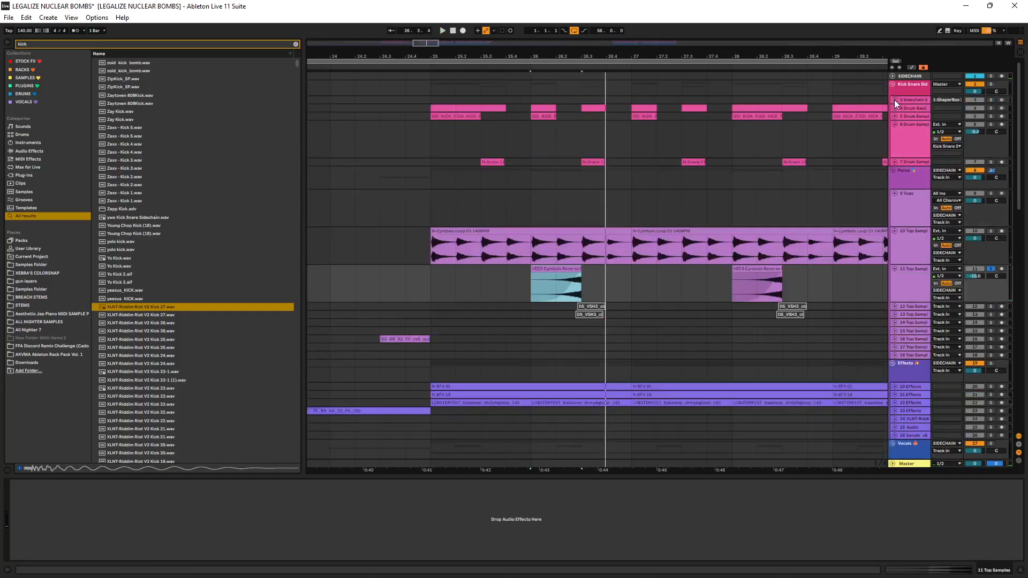
{"action": "left_click", "coordinate": [894, 162]}
{"action": "left_click", "coordinate": [894, 108]}
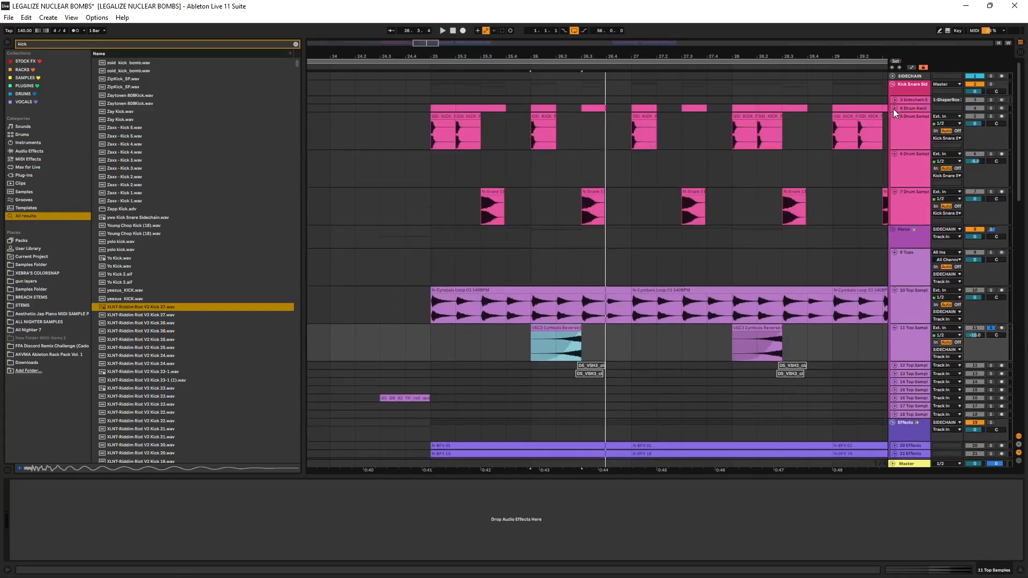
{"action": "left_click", "coordinate": [893, 146]}
- Solo and play the 5 Drum Samples kicks and the 7 Drum Samples snare in bar 25
{"action": "scroll", "coordinate": [651, 180], "scroll_direction": "down", "scroll_amount": 3}
{"action": "scroll", "coordinate": [666, 195], "scroll_direction": "up", "scroll_amount": 3}
{"action": "left_click", "coordinate": [488, 155]}
{"action": "key", "text": "space"}
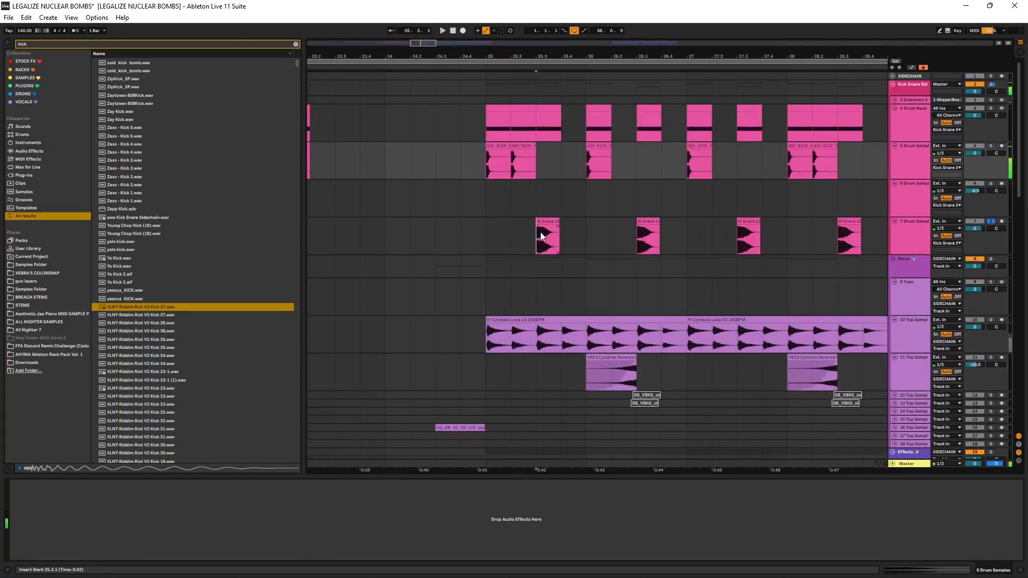
{"action": "left_click", "coordinate": [562, 224]}
- Unfold the 12 and 13 Top Samples tracks around their clap clips in bar 34
{"action": "scroll", "coordinate": [710, 198], "scroll_direction": "right", "scroll_amount": 8}
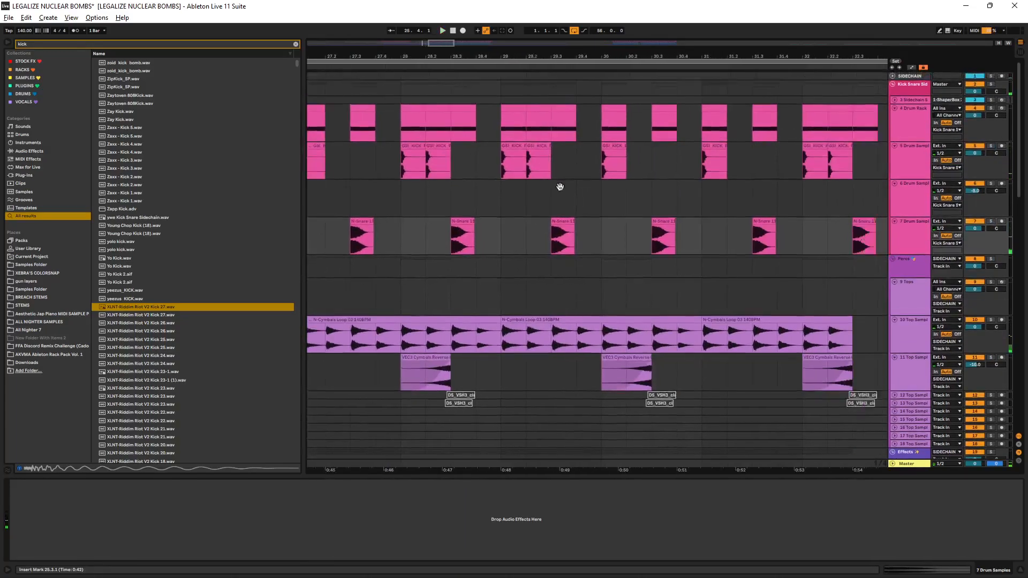
{"action": "scroll", "coordinate": [540, 235], "scroll_direction": "down", "scroll_amount": 3}
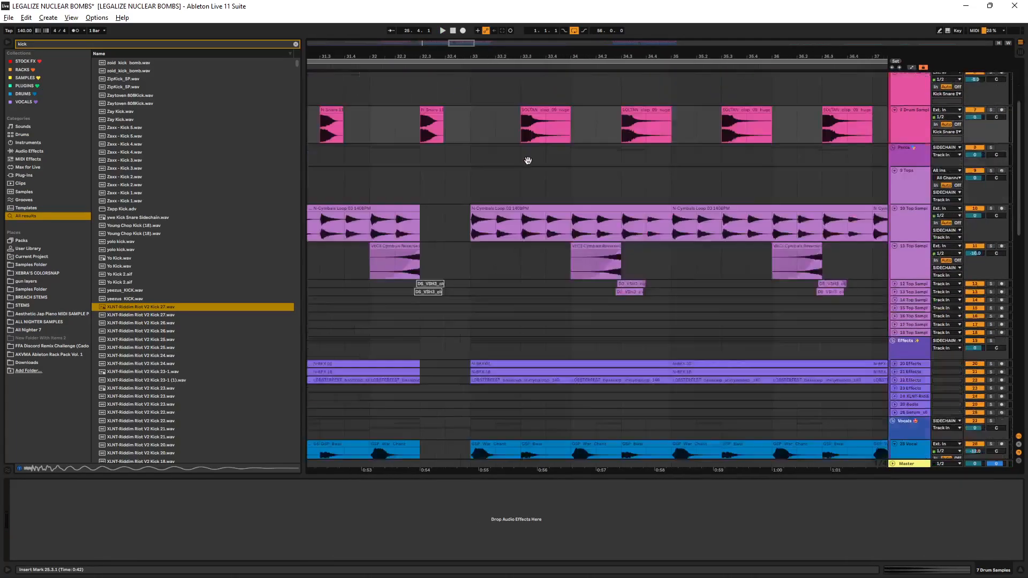
{"action": "left_click", "coordinate": [894, 319]}
{"action": "left_click", "coordinate": [894, 327], "text": "shift"}
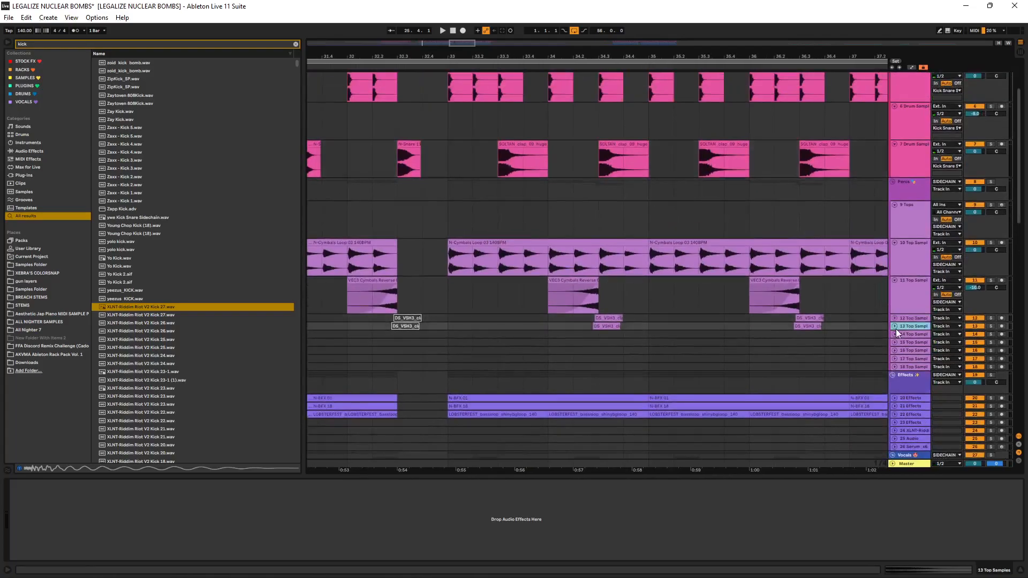
{"action": "left_click", "coordinate": [893, 317]}
- Play from bar 34 while soloing the 12 Top Samples, 13 Top Samples and 7 Drum Samples claps in turn
{"action": "left_click", "coordinate": [551, 333]}
{"action": "key", "text": "space"}
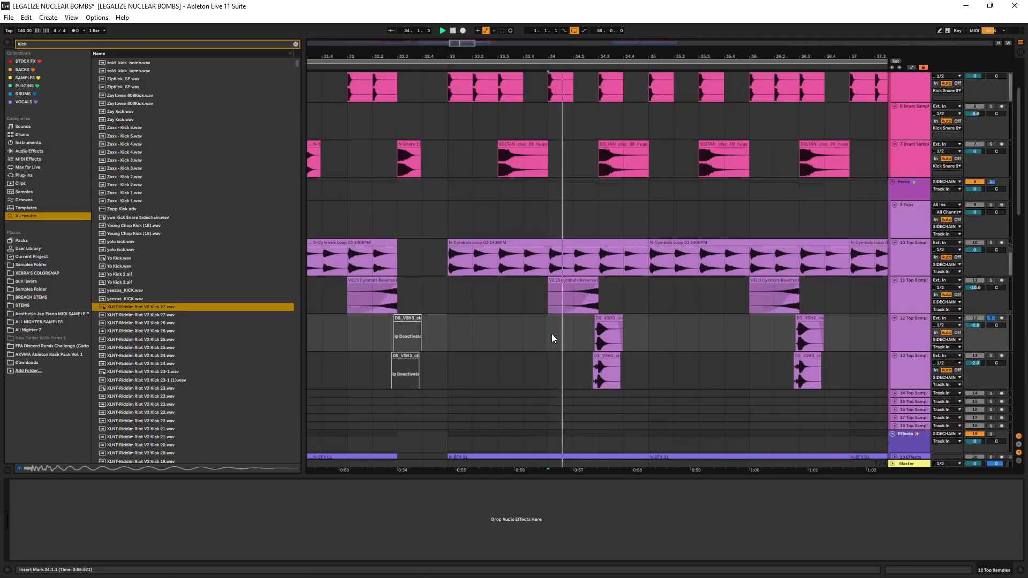
{"action": "scroll", "coordinate": [626, 343], "scroll_direction": "up", "scroll_amount": 2}
{"action": "left_click", "coordinate": [918, 374]}
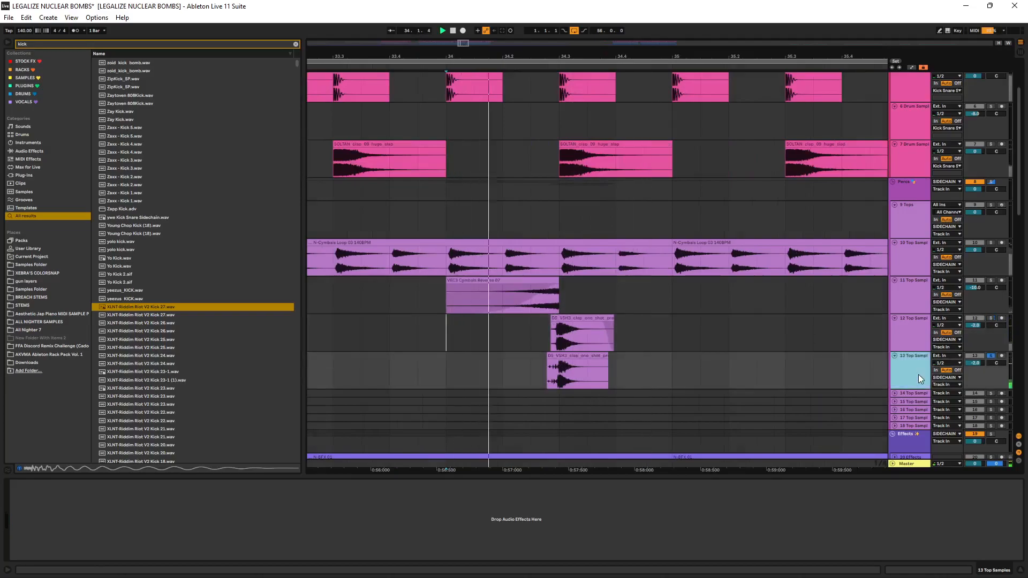
{"action": "left_click", "coordinate": [991, 144]}
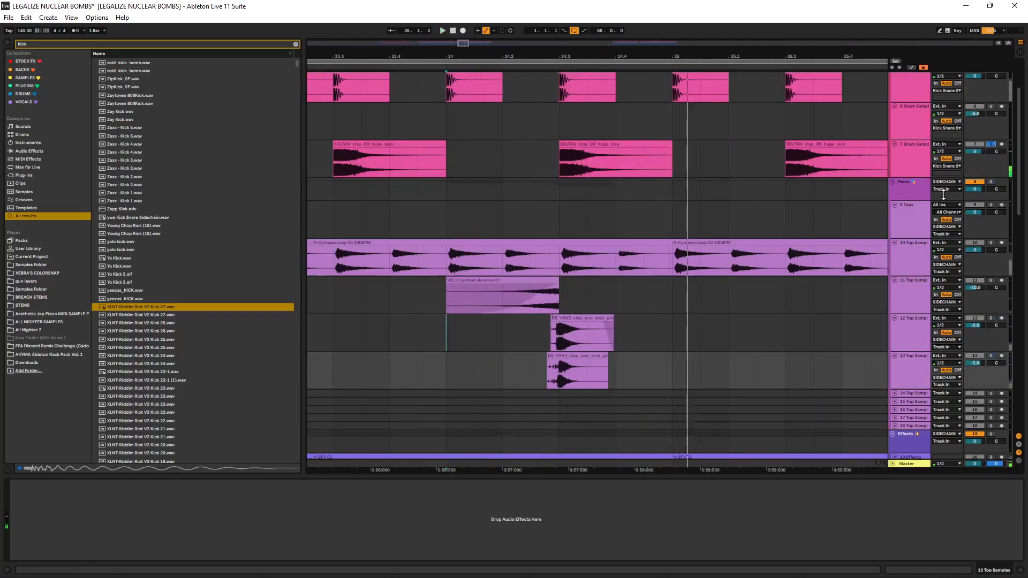
- Play the layered clap clips around 34.3 together without solo and set the playback start to bar 34
{"action": "scroll", "coordinate": [729, 142], "scroll_direction": "up", "scroll_amount": 3}
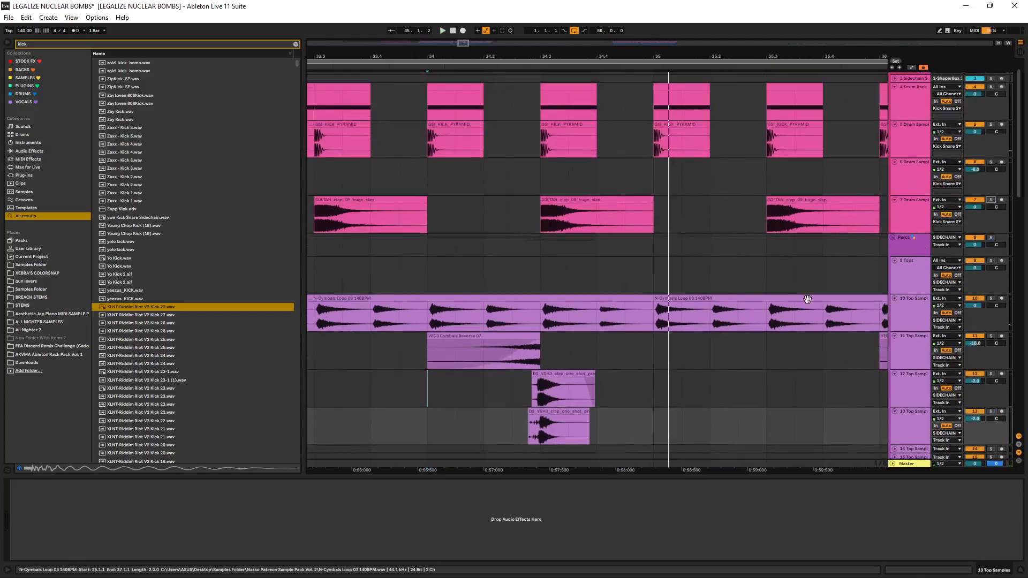
{"action": "left_click_drag", "start_coordinate": [700, 355], "coordinate": [702, 256]}
{"action": "scroll", "coordinate": [580, 272], "scroll_direction": "up", "scroll_amount": 4}
{"action": "left_click_drag", "start_coordinate": [379, 119], "coordinate": [434, 329]}
{"action": "left_click_drag", "start_coordinate": [428, 294], "coordinate": [357, 340]}
{"action": "left_click", "coordinate": [365, 335]}
{"action": "key", "text": "space"}
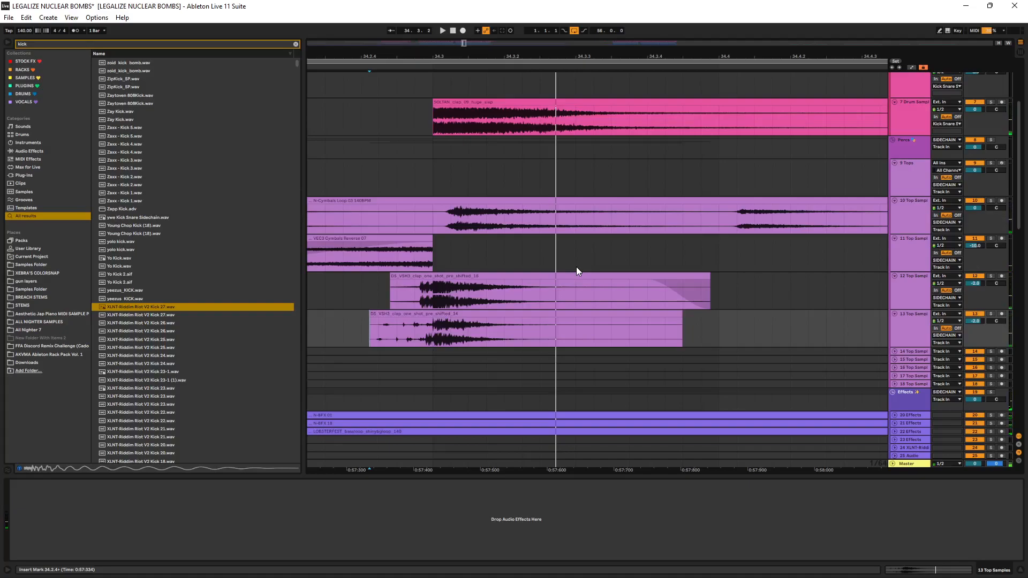
{"action": "scroll", "coordinate": [575, 267], "scroll_direction": "down", "scroll_amount": 5}
{"action": "left_click", "coordinate": [425, 327]}
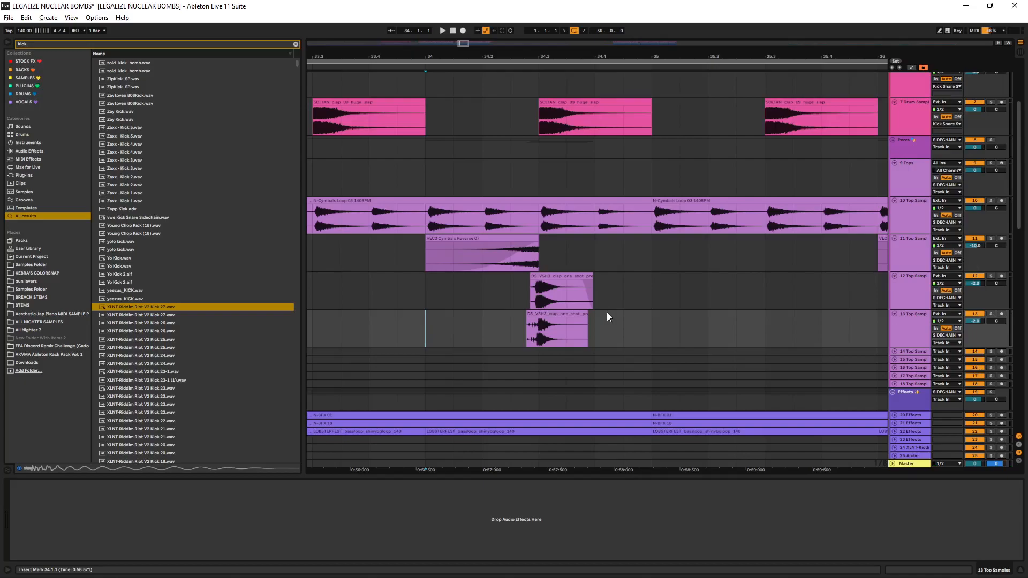
- Play all layers together from bar 34 and look over the tracks from the claps down to the vocals and Synth
{"action": "key", "text": "space"}
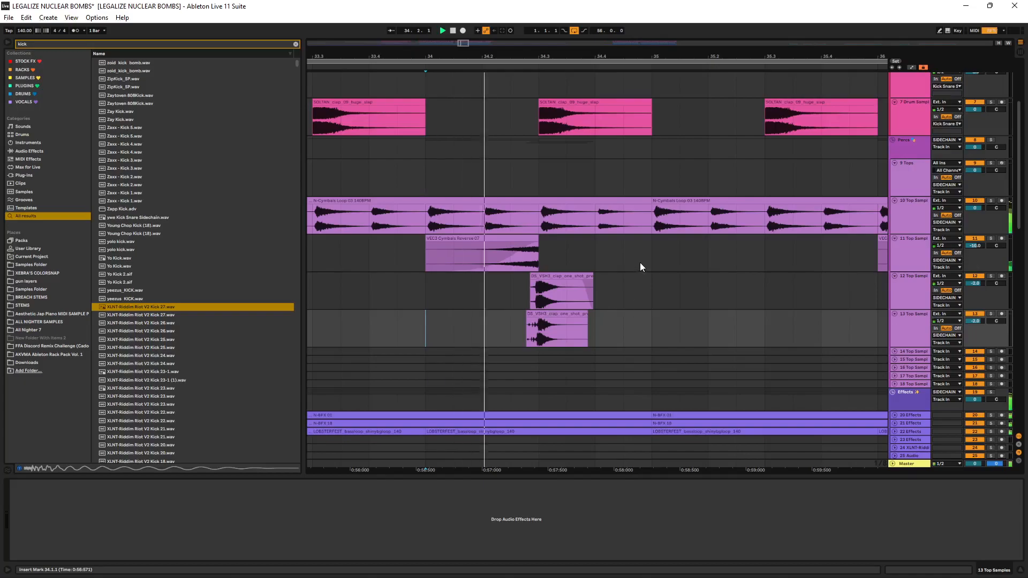
{"action": "scroll", "coordinate": [640, 266], "scroll_direction": "down", "scroll_amount": 12}
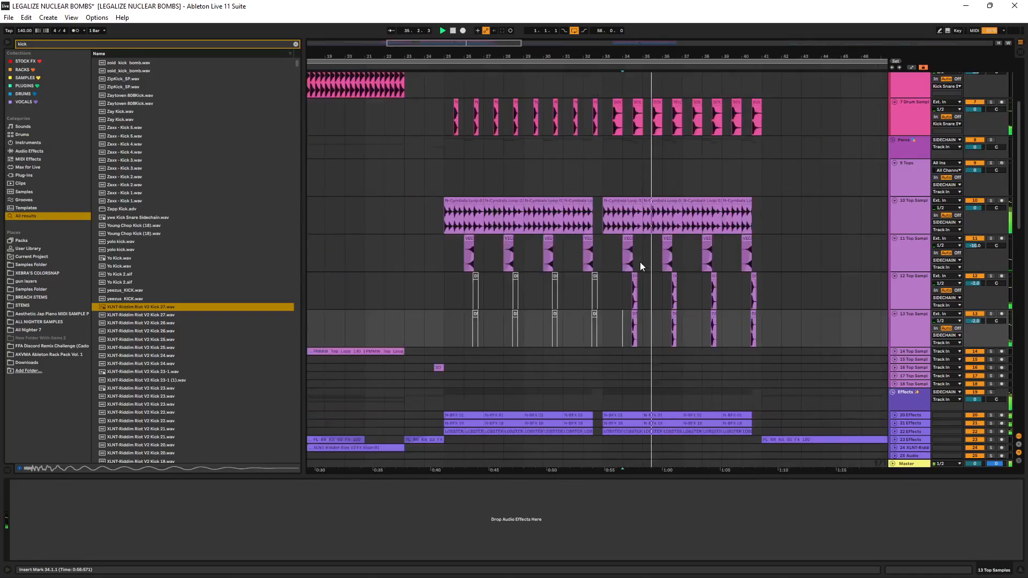
{"action": "scroll", "coordinate": [710, 289], "scroll_direction": "down", "scroll_amount": 5}
{"action": "scroll", "coordinate": [711, 289], "scroll_direction": "down", "scroll_amount": 15}
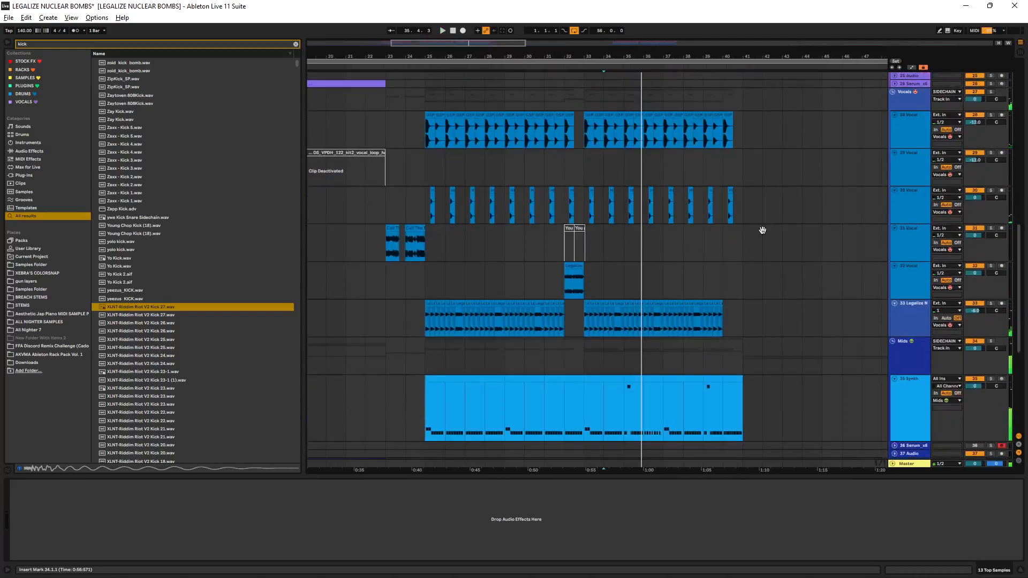
- Unfold the 41 V_RIOT bass shot track in the Mids group and enlarge its height
{"action": "left_click", "coordinate": [911, 180]}
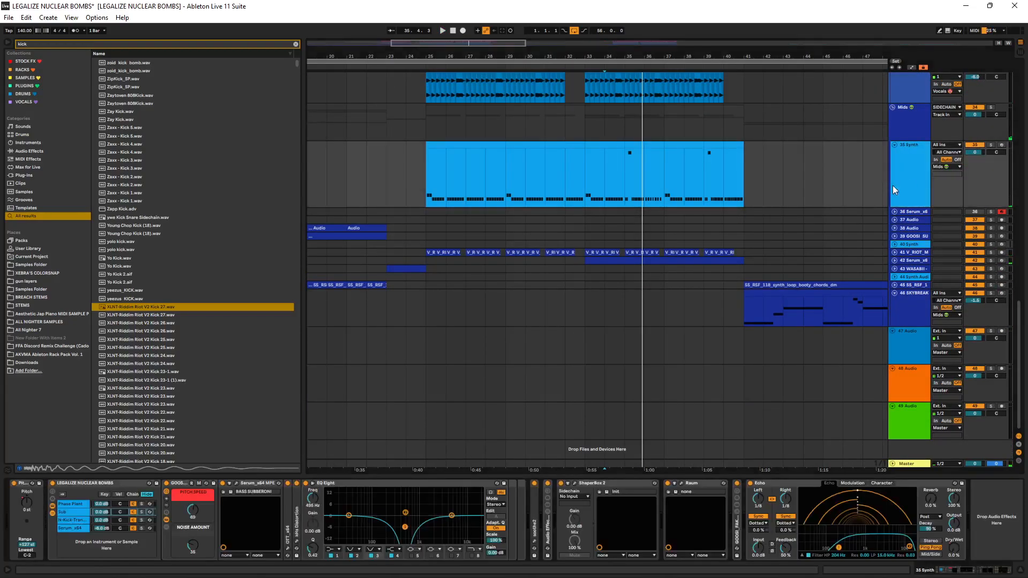
{"action": "scroll", "coordinate": [603, 287], "scroll_direction": "left", "scroll_amount": 10}
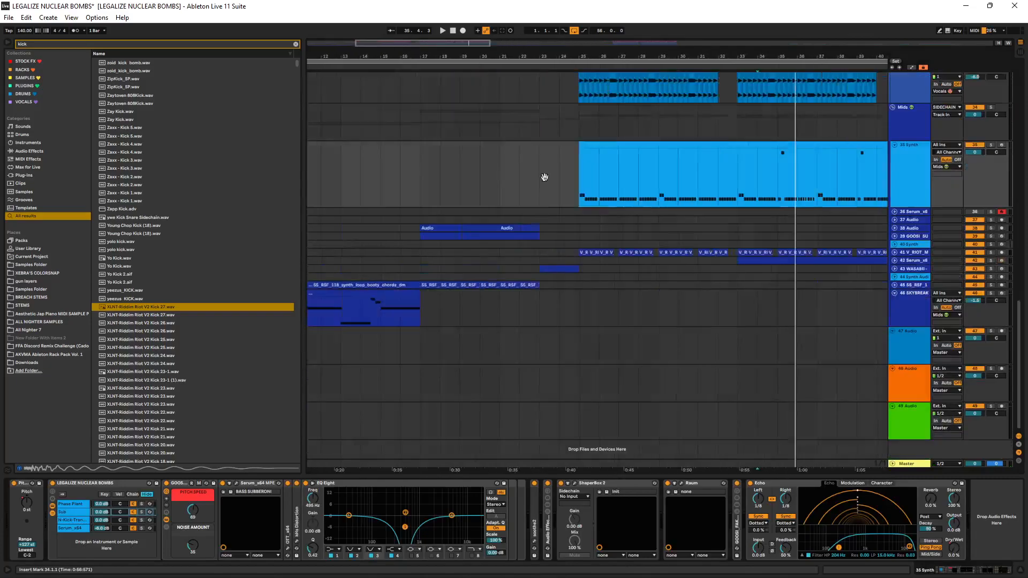
{"action": "scroll", "coordinate": [794, 198], "scroll_direction": "up", "scroll_amount": 10}
{"action": "scroll", "coordinate": [794, 199], "scroll_direction": "right", "scroll_amount": 5}
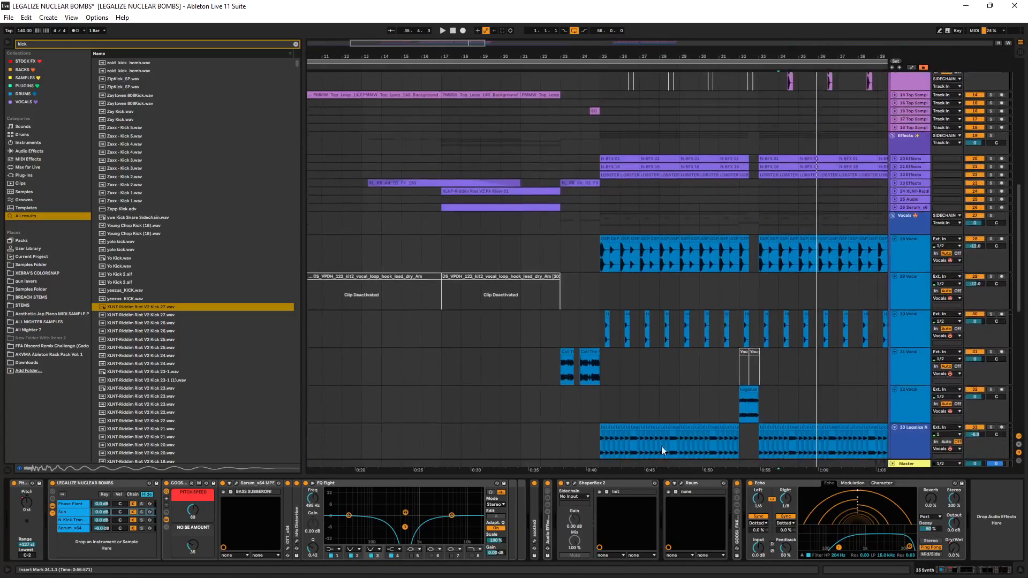
{"action": "scroll", "coordinate": [794, 198], "scroll_direction": "down", "scroll_amount": 5}
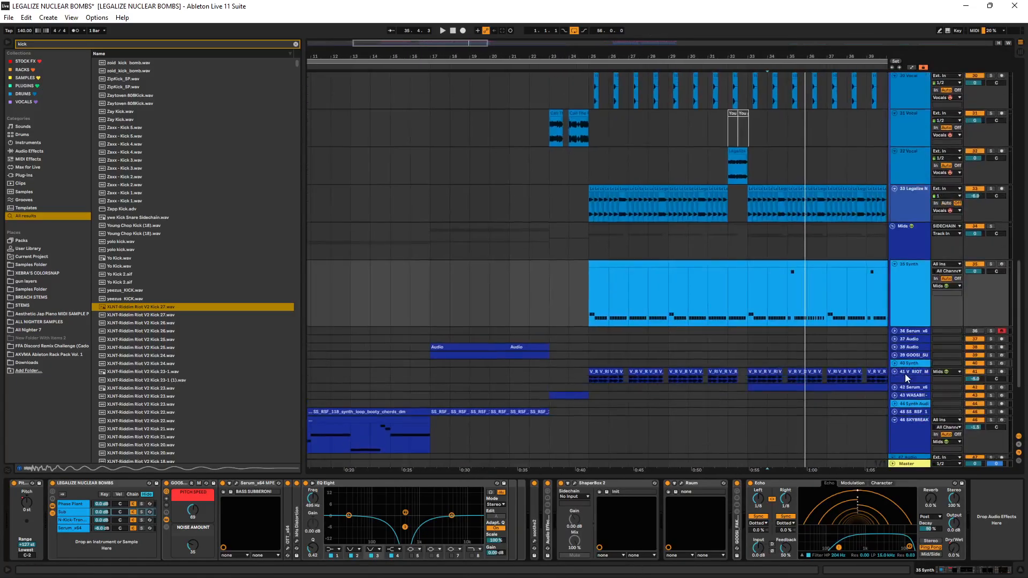
{"action": "left_click", "coordinate": [904, 373]}
{"action": "left_click_drag", "start_coordinate": [904, 384], "coordinate": [894, 423]}
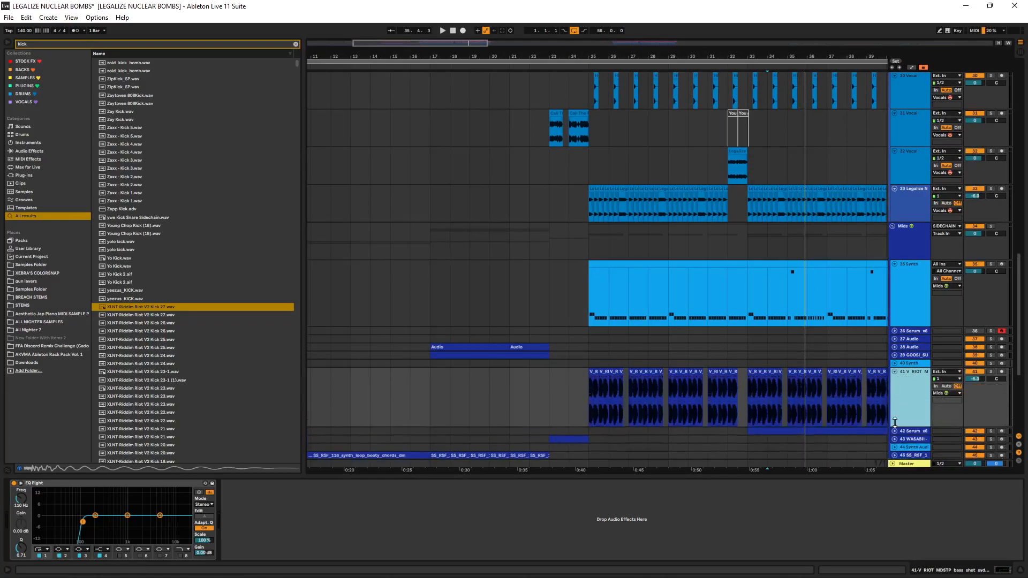
- Play the V_RIOT bass shot track soloed from bar 25
{"action": "left_click", "coordinate": [591, 406]}
{"action": "key", "text": "space"}
{"action": "scroll", "coordinate": [596, 404], "scroll_direction": "up", "scroll_amount": 5}
{"action": "scroll", "coordinate": [548, 311], "scroll_direction": "down", "scroll_amount": 2}
{"action": "scroll", "coordinate": [547, 311], "scroll_direction": "down", "scroll_amount": 1}
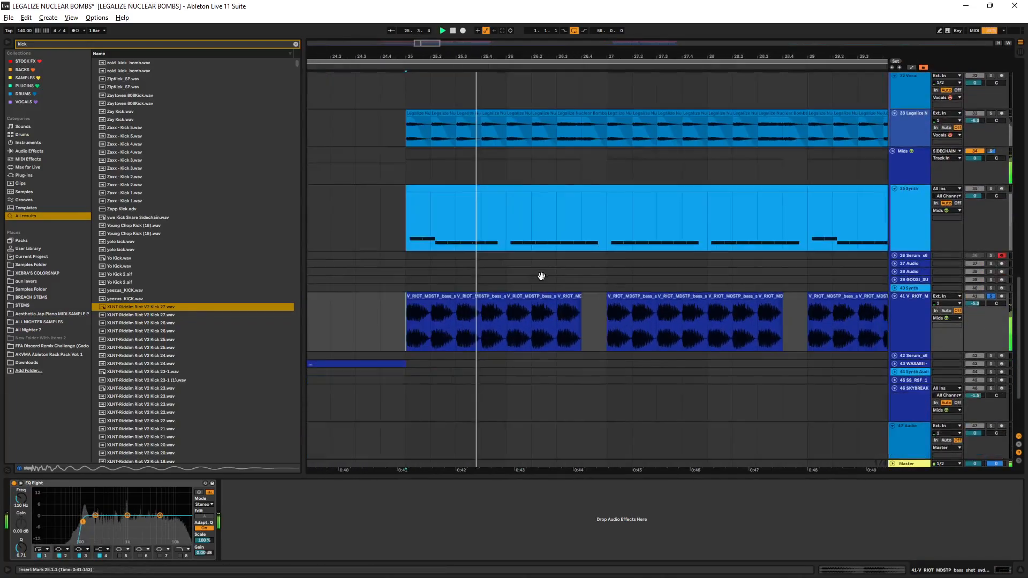
{"action": "key", "text": "space"}
- Check the V_RIOT bass shot clips from the first one at bar 25 to the last one at bar 40
{"action": "left_click", "coordinate": [445, 298]}
{"action": "scroll", "coordinate": [445, 294], "scroll_direction": "down", "scroll_amount": 5}
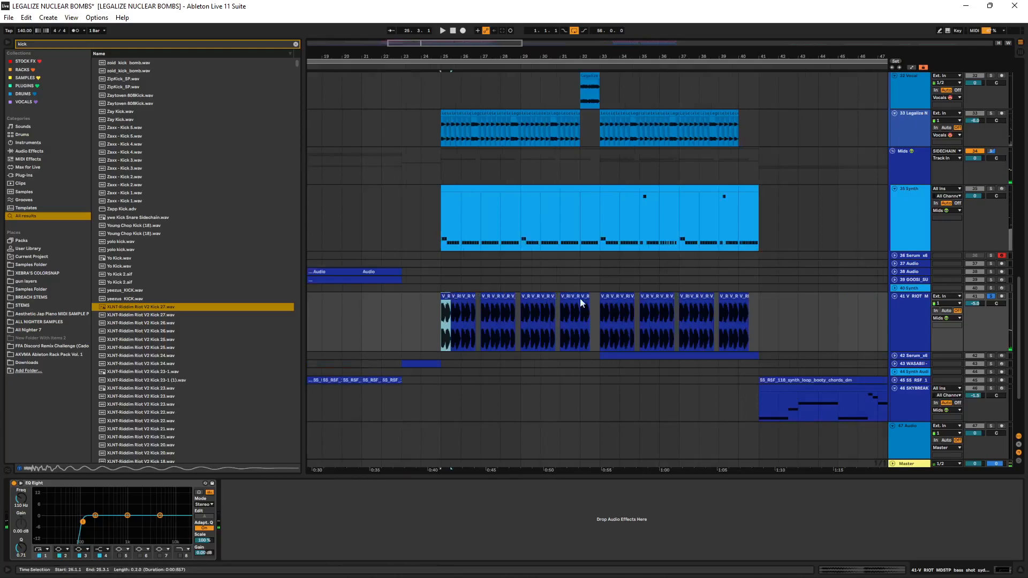
{"action": "left_click", "coordinate": [749, 294]}
{"action": "key", "text": "ctrl+v"}
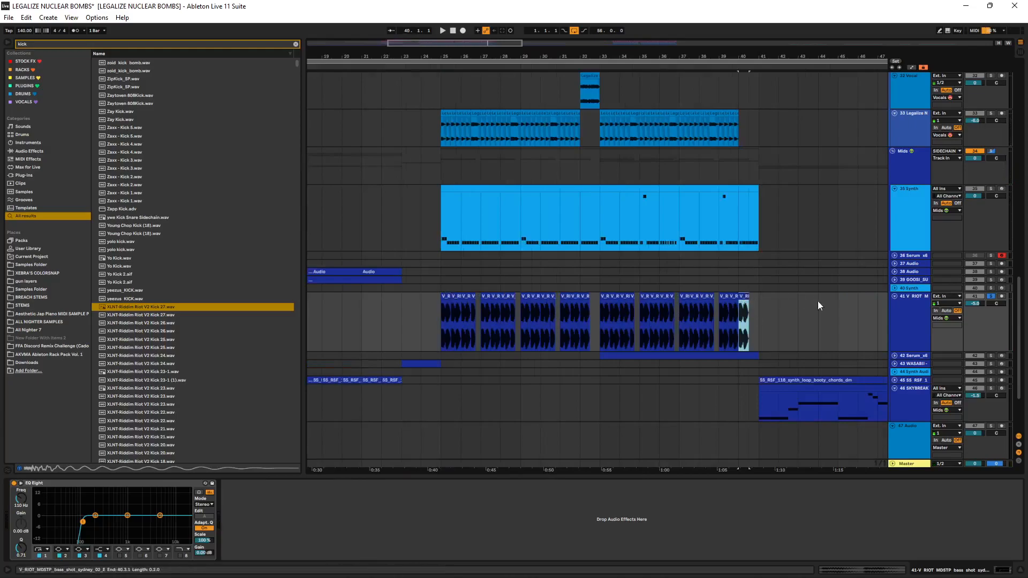
{"action": "left_click_drag", "start_coordinate": [743, 295], "coordinate": [800, 297]}
{"action": "left_click", "coordinate": [750, 306]}
- Replay the V_RIOT bass shots from bar 25, first soloed and then together with the other tracks
{"action": "scroll", "coordinate": [444, 307], "scroll_direction": "up", "scroll_amount": 5}
{"action": "left_click", "coordinate": [412, 313]}
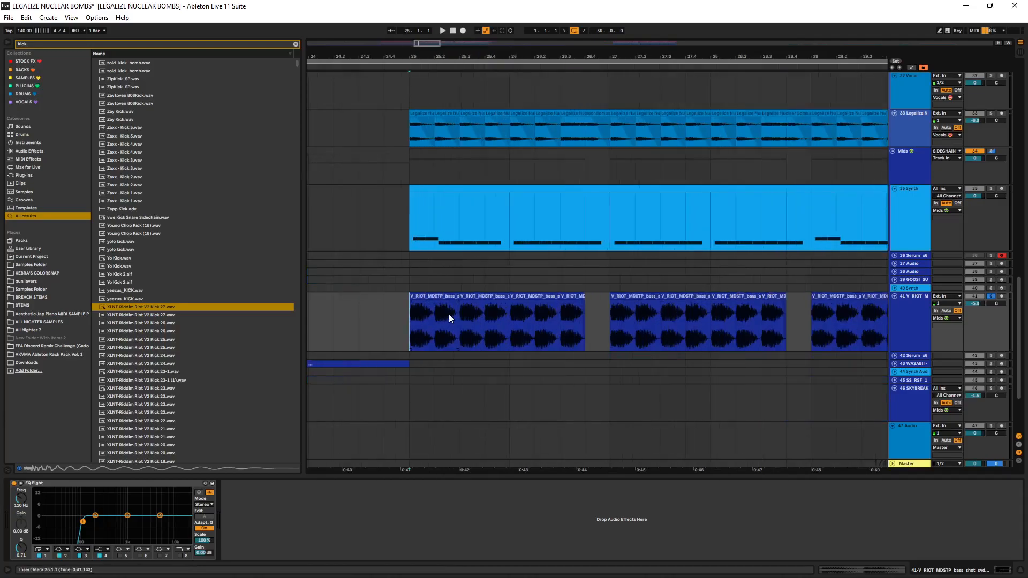
{"action": "key", "text": "space"}
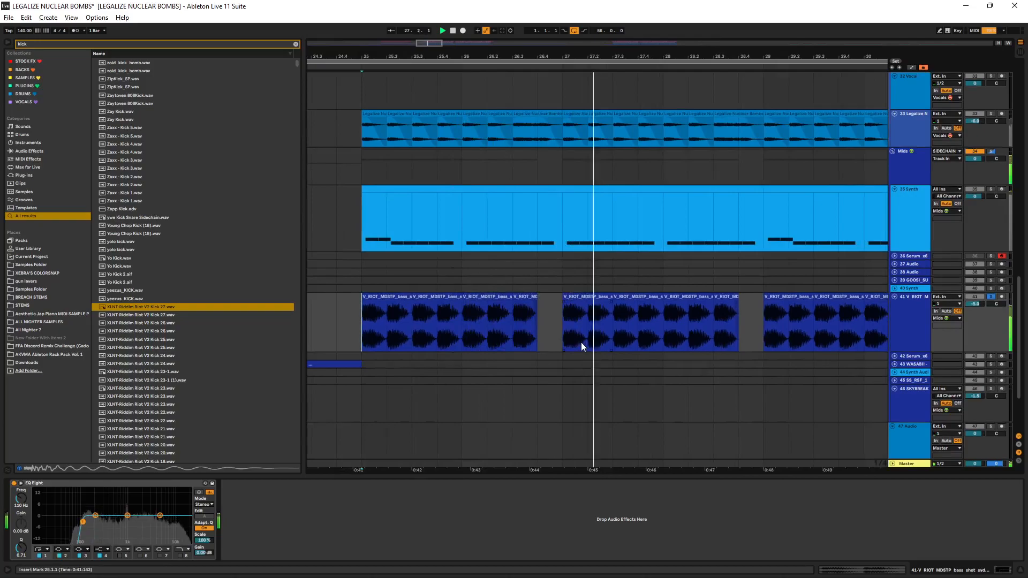
{"action": "scroll", "coordinate": [581, 346], "scroll_direction": "down", "scroll_amount": 5}
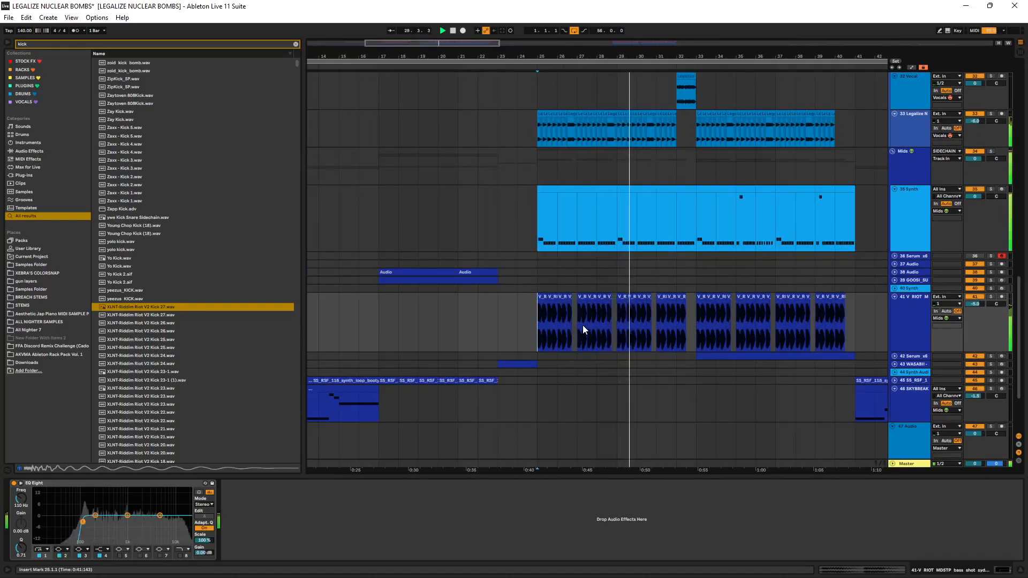
- Unfold and enlarge the 42 Serum track, solo it and play its clip from bar 33
{"action": "left_click", "coordinate": [897, 354]}
{"action": "left_click", "coordinate": [894, 356]}
{"action": "key", "text": "s"}
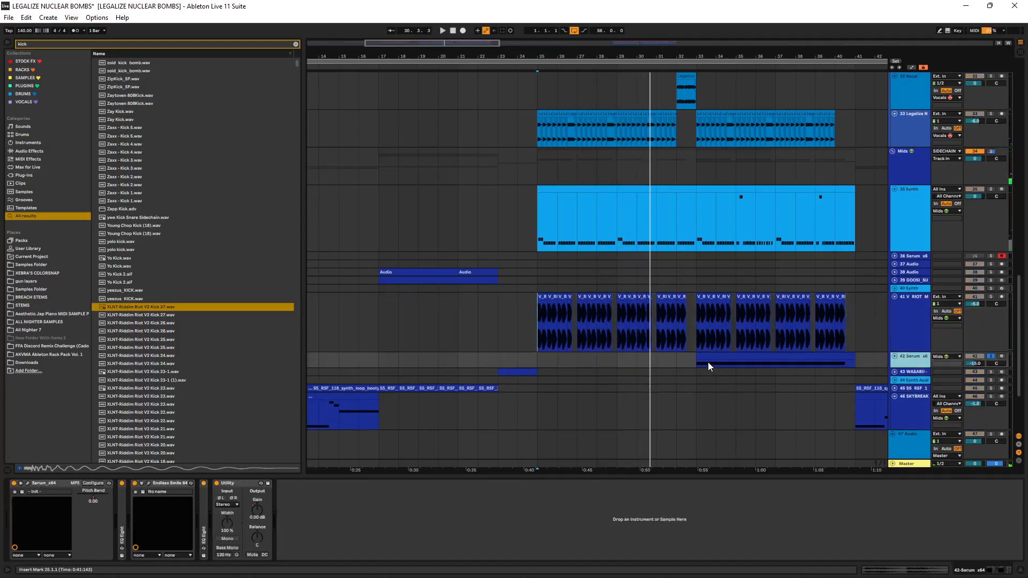
{"action": "left_click", "coordinate": [708, 361]}
{"action": "key", "text": "space"}
{"action": "left_click_drag", "start_coordinate": [909, 369], "coordinate": [910, 412]}
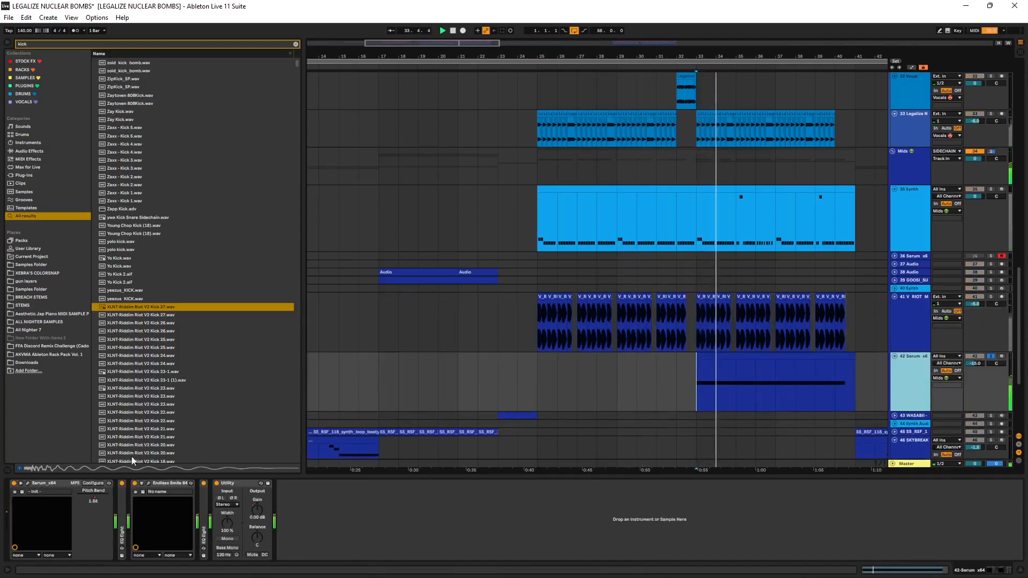
- Open the Serum instrument on the 42 Serum track, view its FX and OSC pages, and close it
{"action": "left_click", "coordinate": [27, 483]}
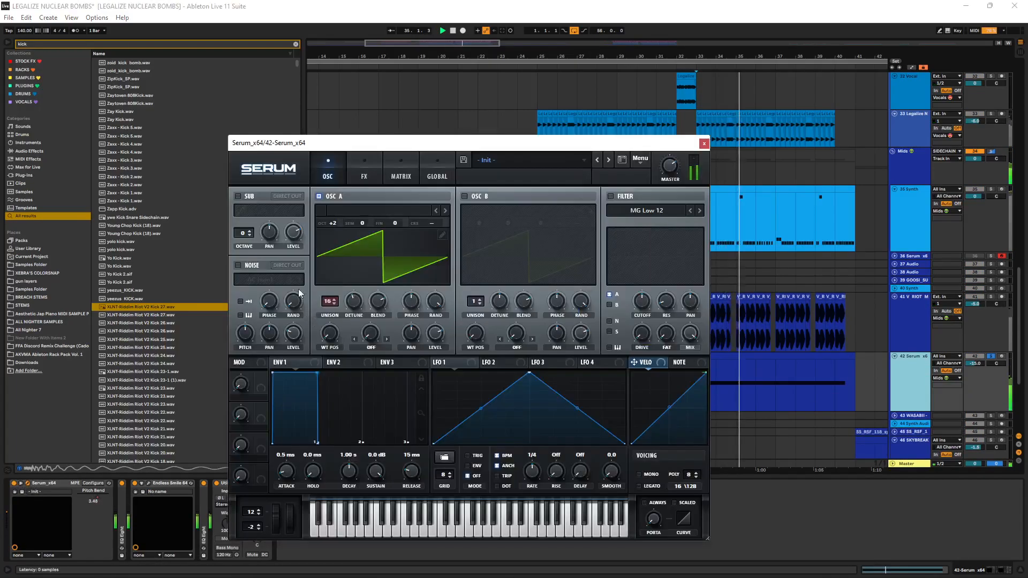
{"action": "left_click_drag", "start_coordinate": [375, 142], "coordinate": [469, 97]}
{"action": "left_click", "coordinate": [459, 133]}
{"action": "left_click", "coordinate": [429, 131]}
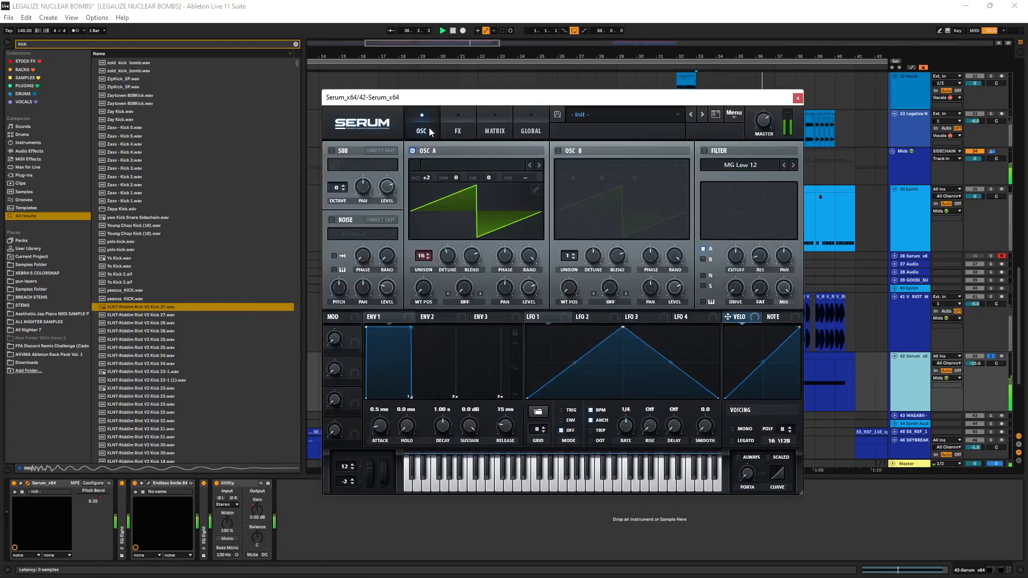
{"action": "left_click", "coordinate": [797, 98]}
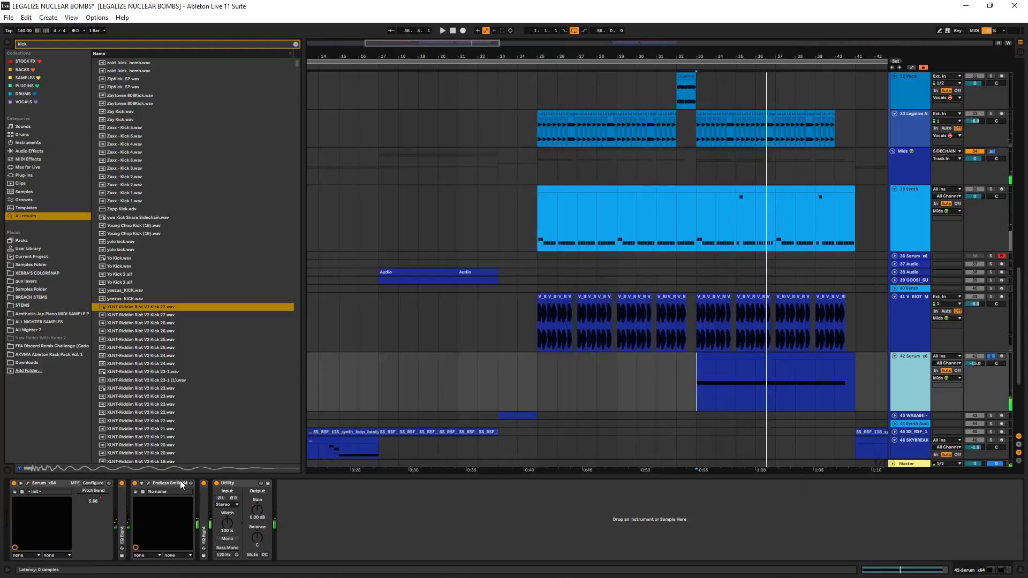
- View the Endless Smile plug-in window on the 42 Serum track and collapse the Utility and Endless Smile devices
{"action": "left_click", "coordinate": [148, 483]}
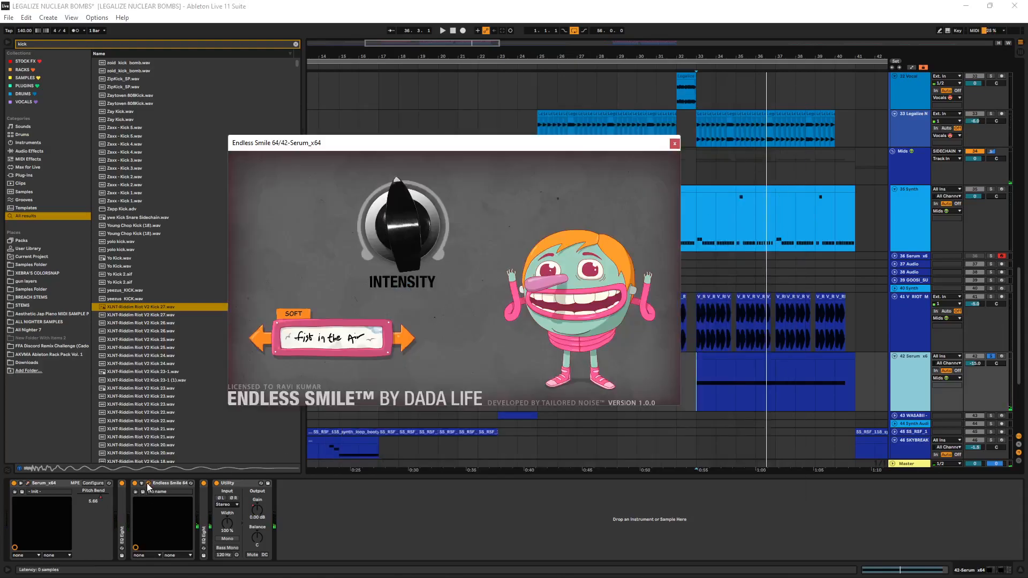
{"action": "left_click", "coordinate": [148, 486]}
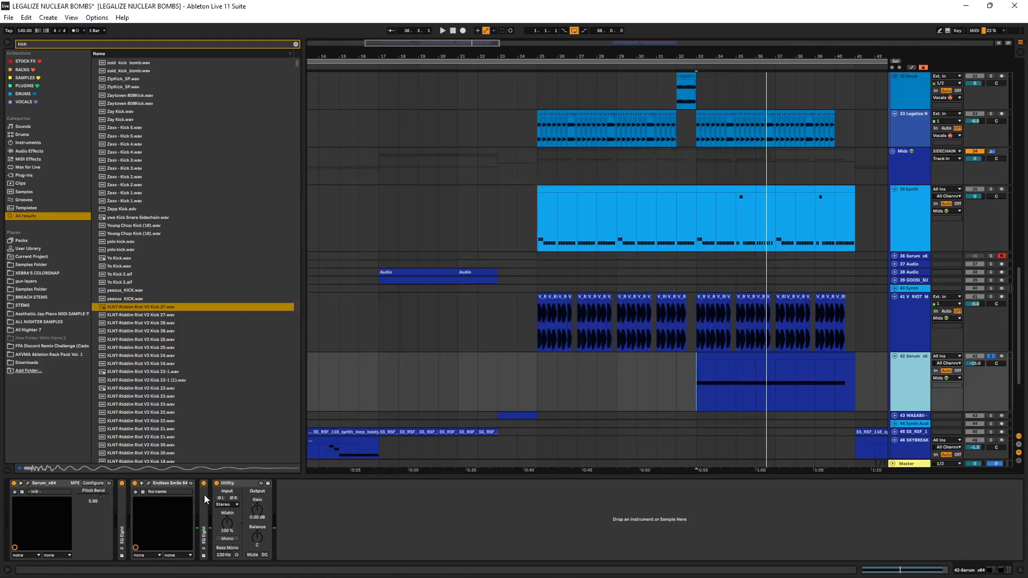
{"action": "double_click", "coordinate": [203, 511]}
{"action": "double_click", "coordinate": [238, 480]}
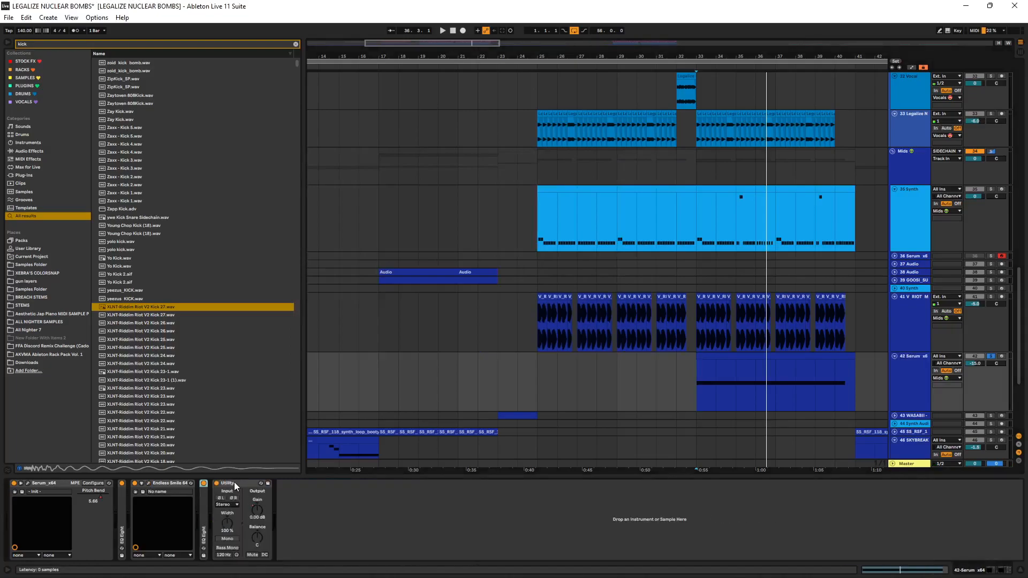
{"action": "double_click", "coordinate": [234, 482]}
{"action": "double_click", "coordinate": [171, 484]}
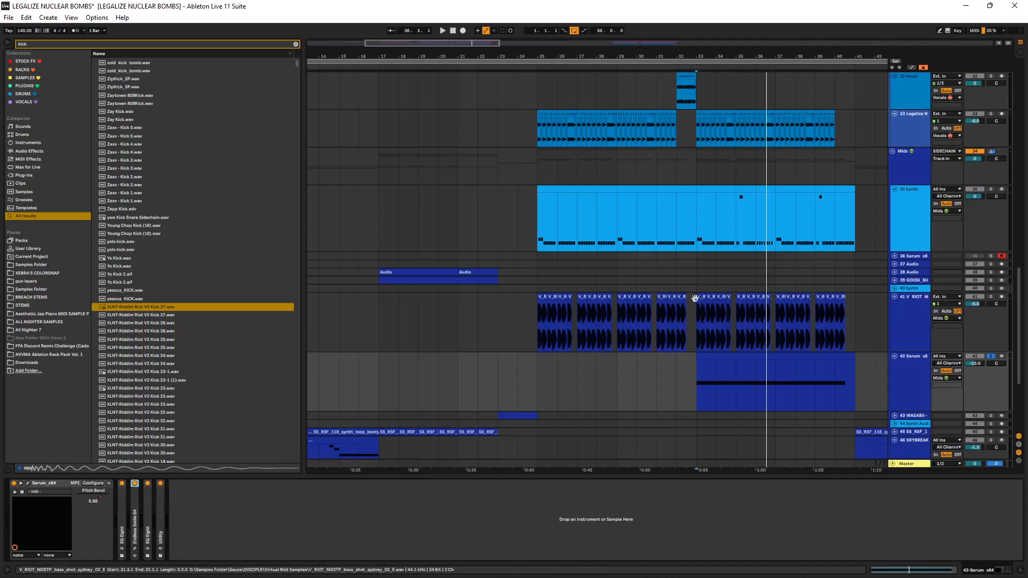
- Fold the Kick Snare, Percs, Effects, Vocals and Mids group tracks
{"action": "scroll", "coordinate": [736, 461], "scroll_direction": "up", "scroll_amount": 10}
{"action": "scroll", "coordinate": [735, 461], "scroll_direction": "up", "scroll_amount": 8}
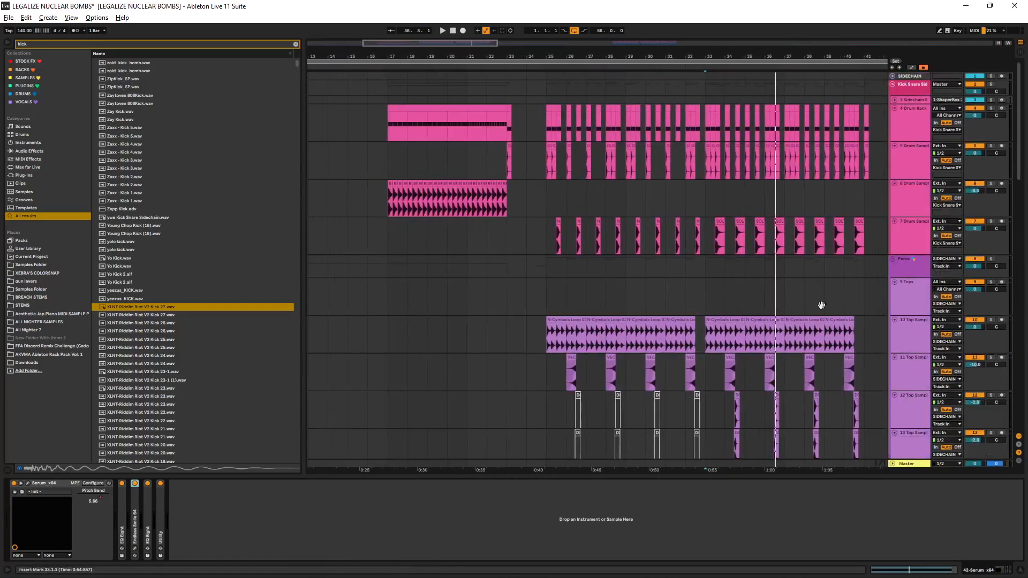
{"action": "left_click", "coordinate": [892, 84]}
{"action": "left_click", "coordinate": [892, 91]}
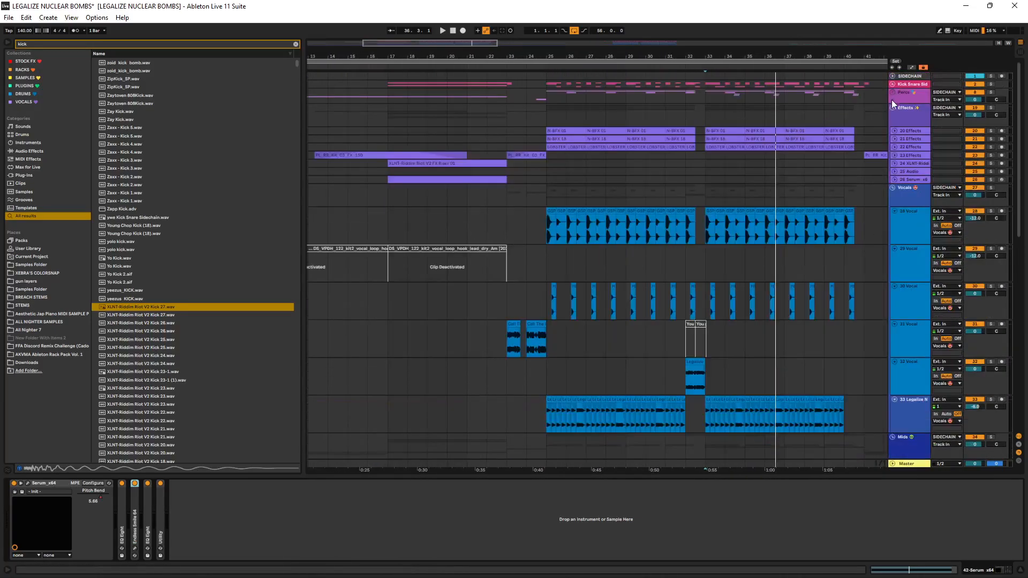
{"action": "left_click", "coordinate": [892, 124]}
{"action": "left_click", "coordinate": [892, 124]}
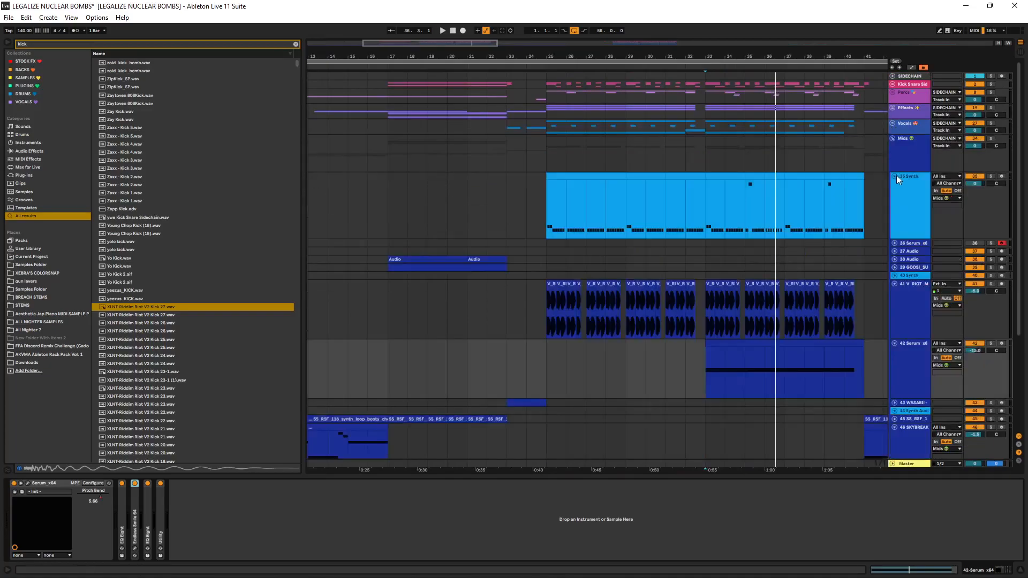
{"action": "left_click", "coordinate": [892, 138]}
- Delete the empty 47 Audio and 48 Audio tracks below the Mids group
{"action": "scroll", "coordinate": [720, 157], "scroll_direction": "down", "scroll_amount": 5}
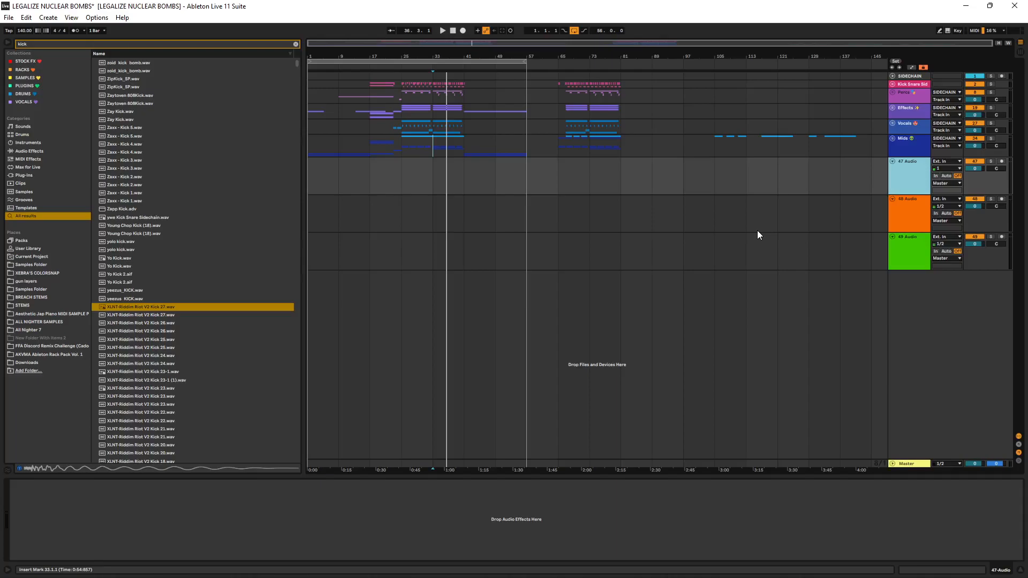
{"action": "key", "text": "Delete"}
{"action": "key", "text": "Delete"}
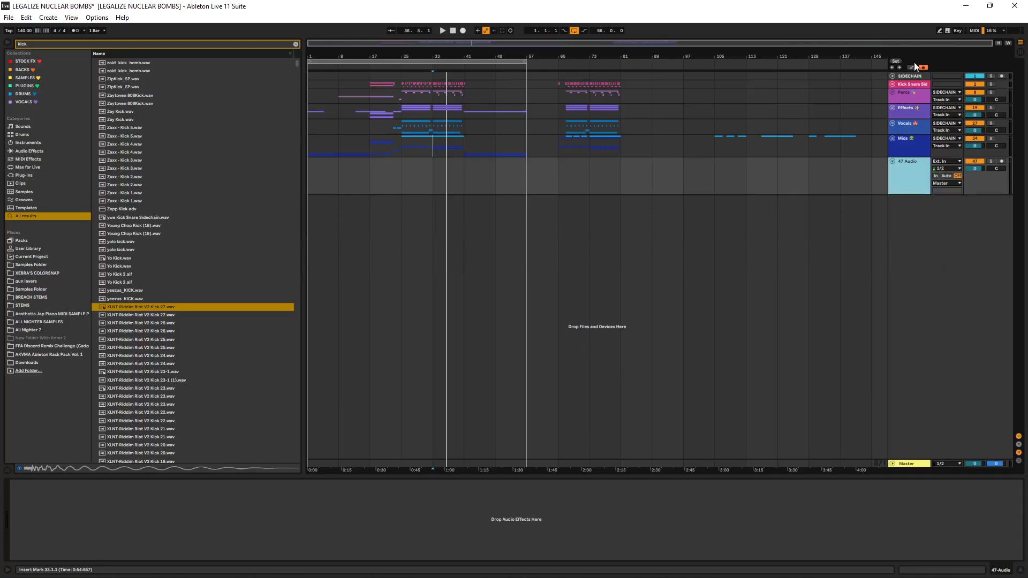